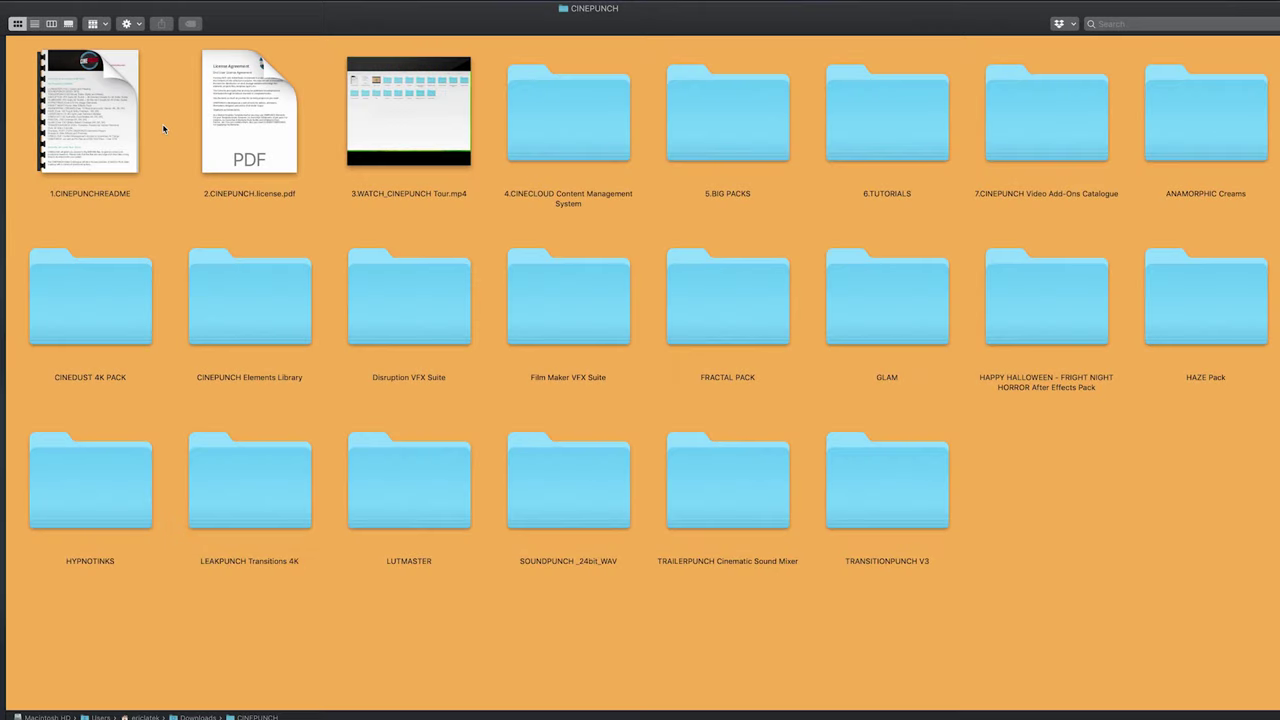
Browse the CINEPUNCH folders and look inside the 7.CINEPUNCH Video Add-Ons Catalogue folder.
mouse_move(382, 162)
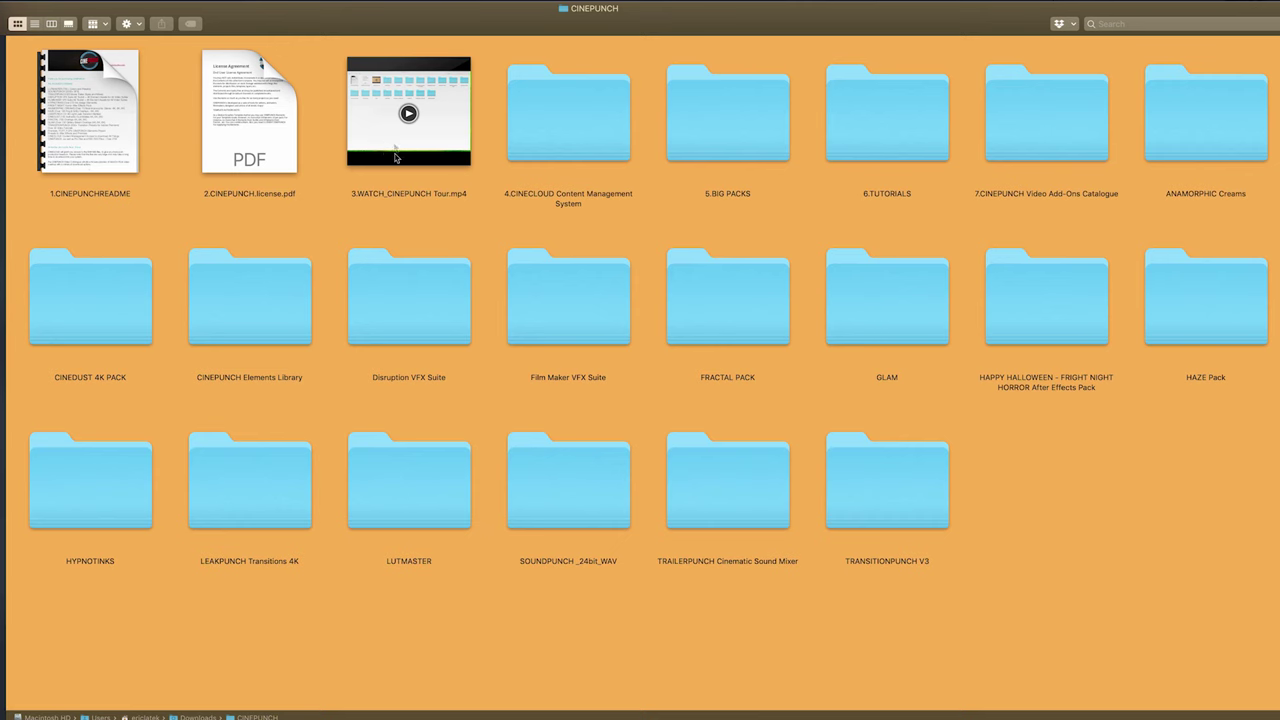
click(558, 132)
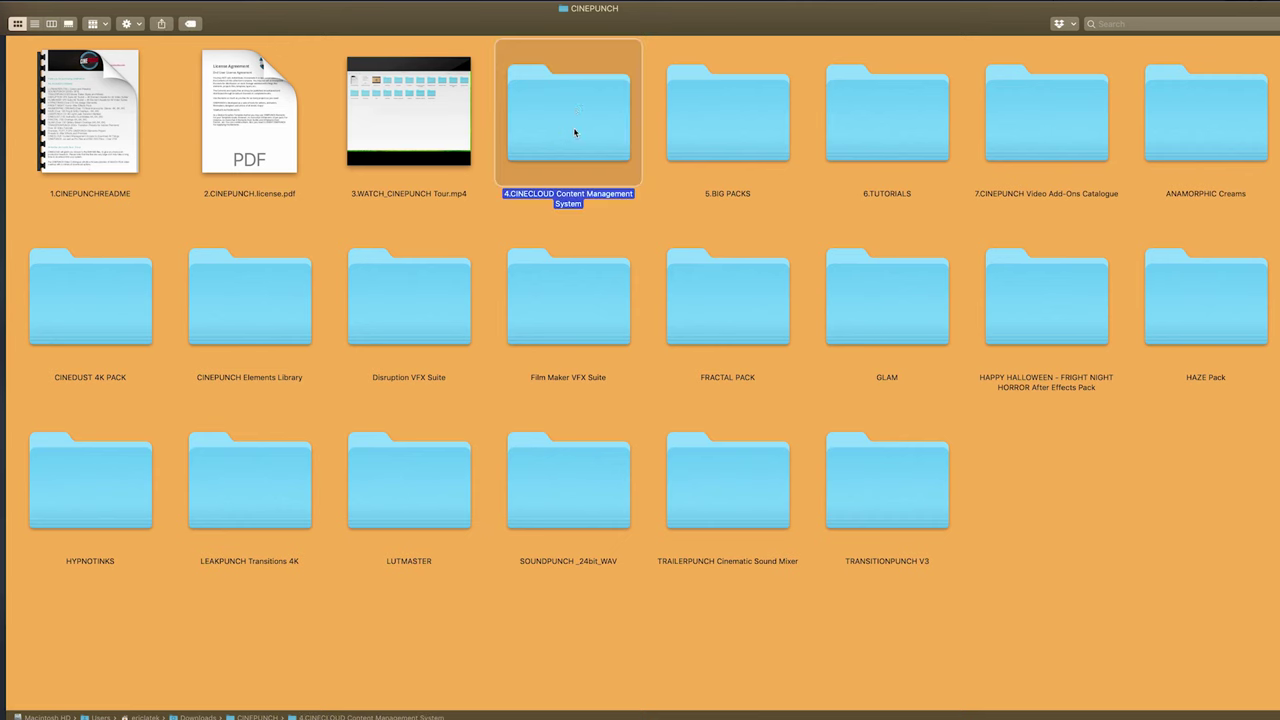
click(715, 146)
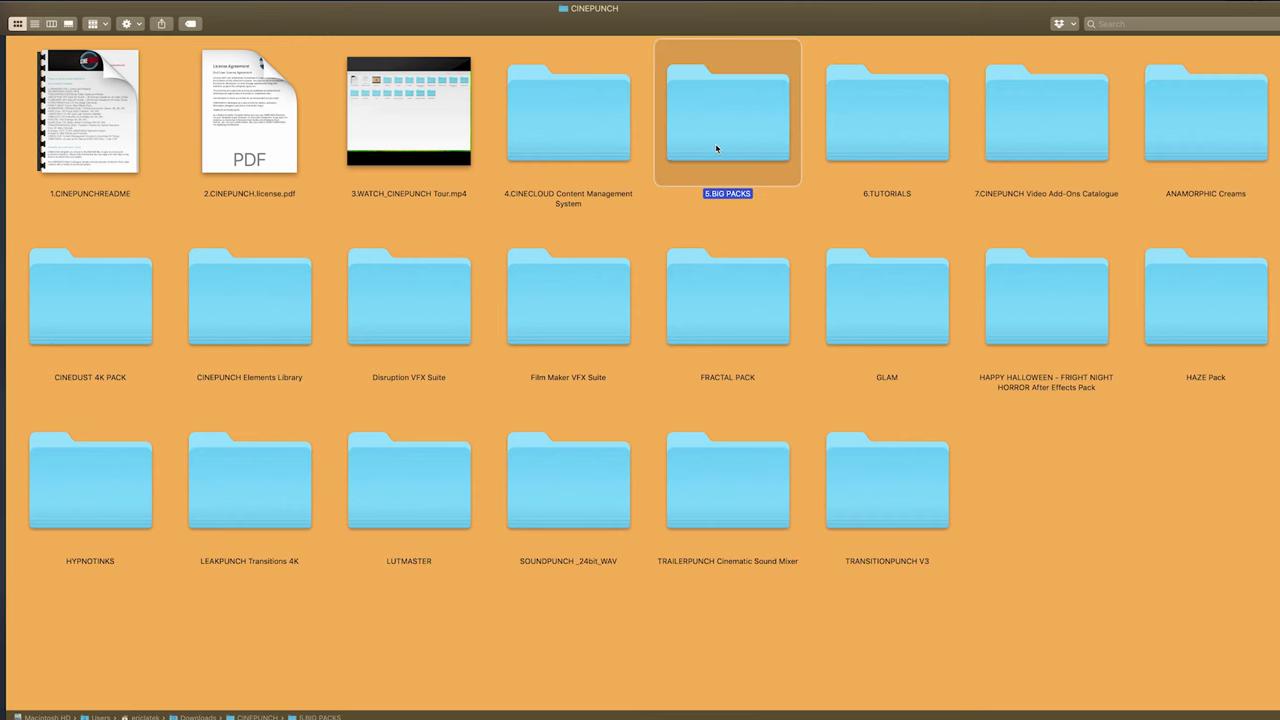
click(881, 117)
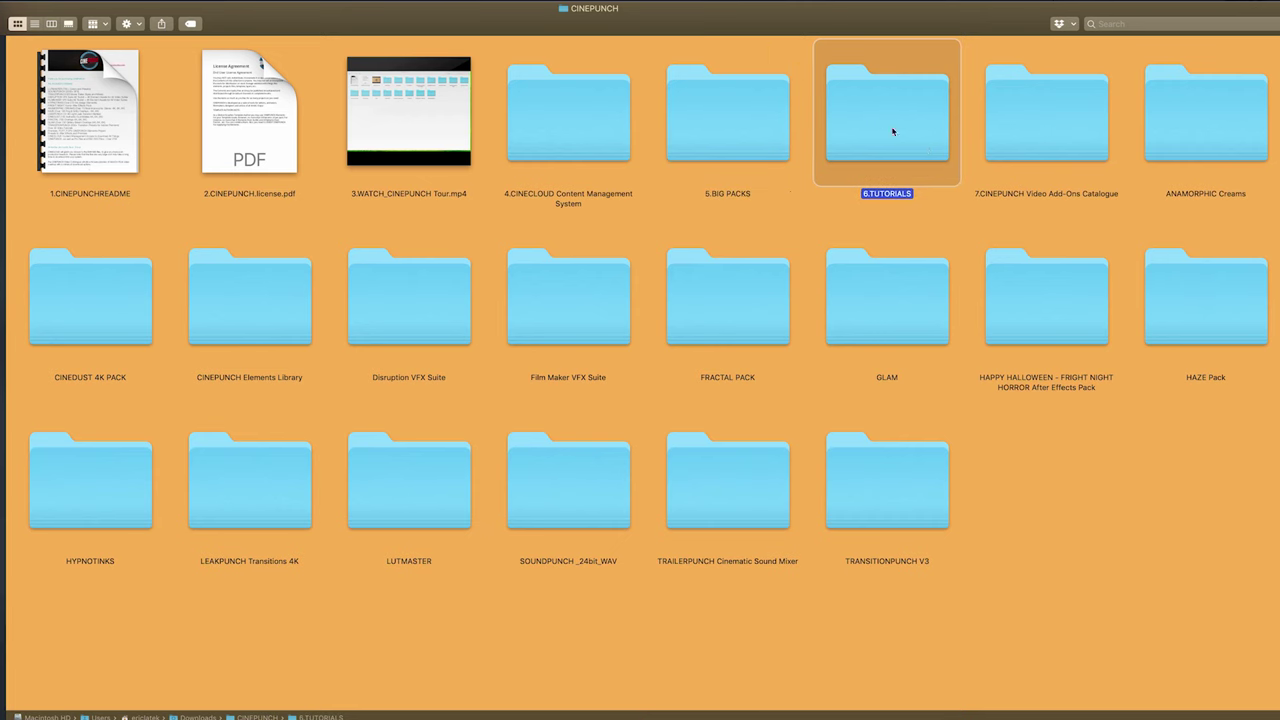
click(1138, 138)
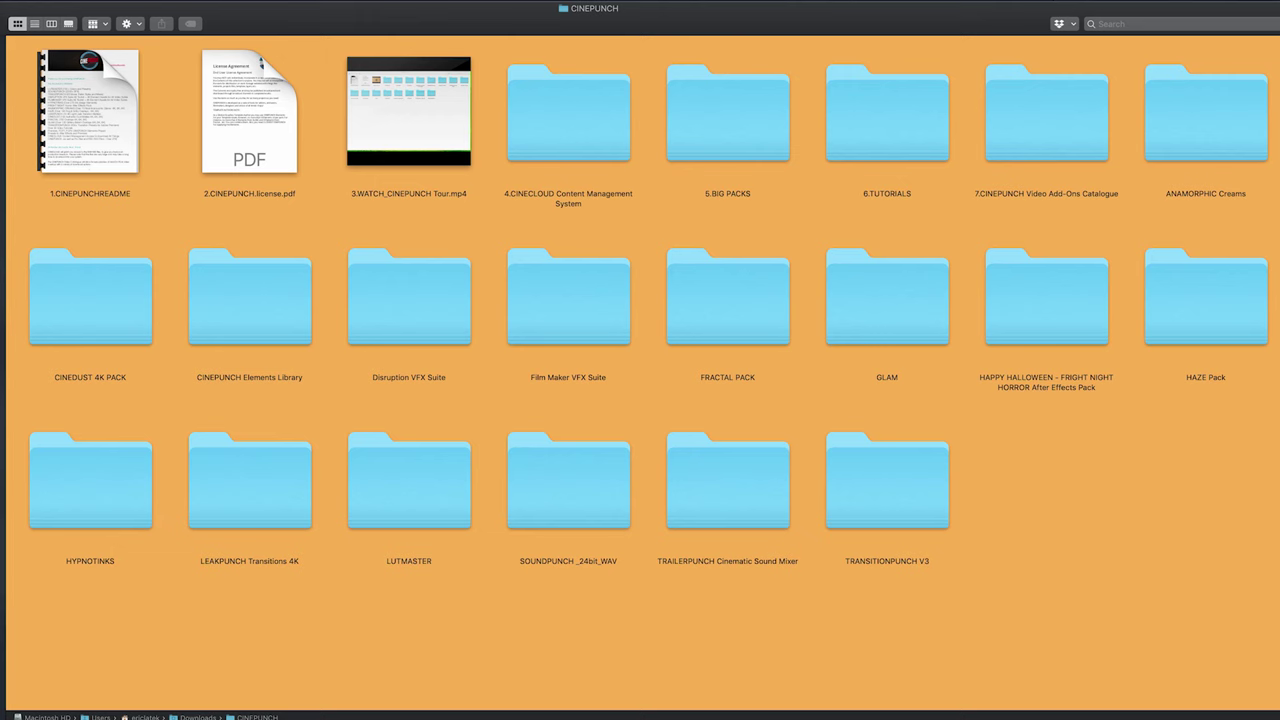
click(397, 146)
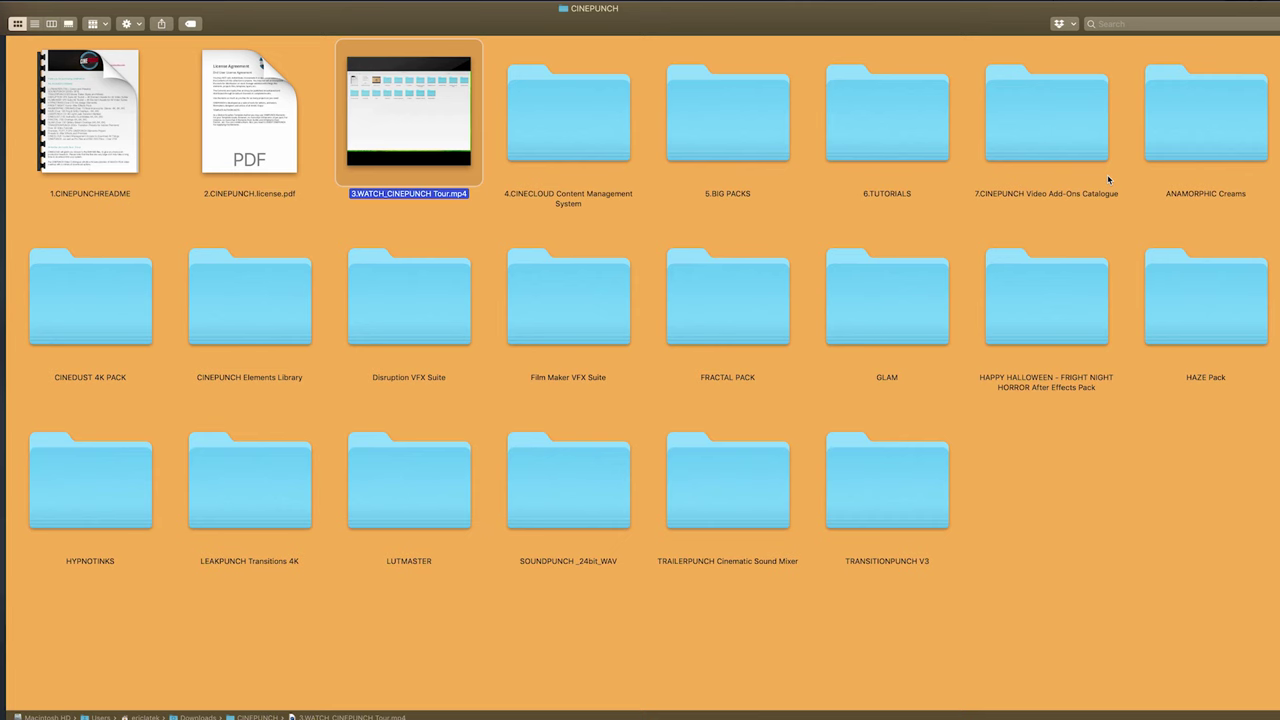
click(716, 148)
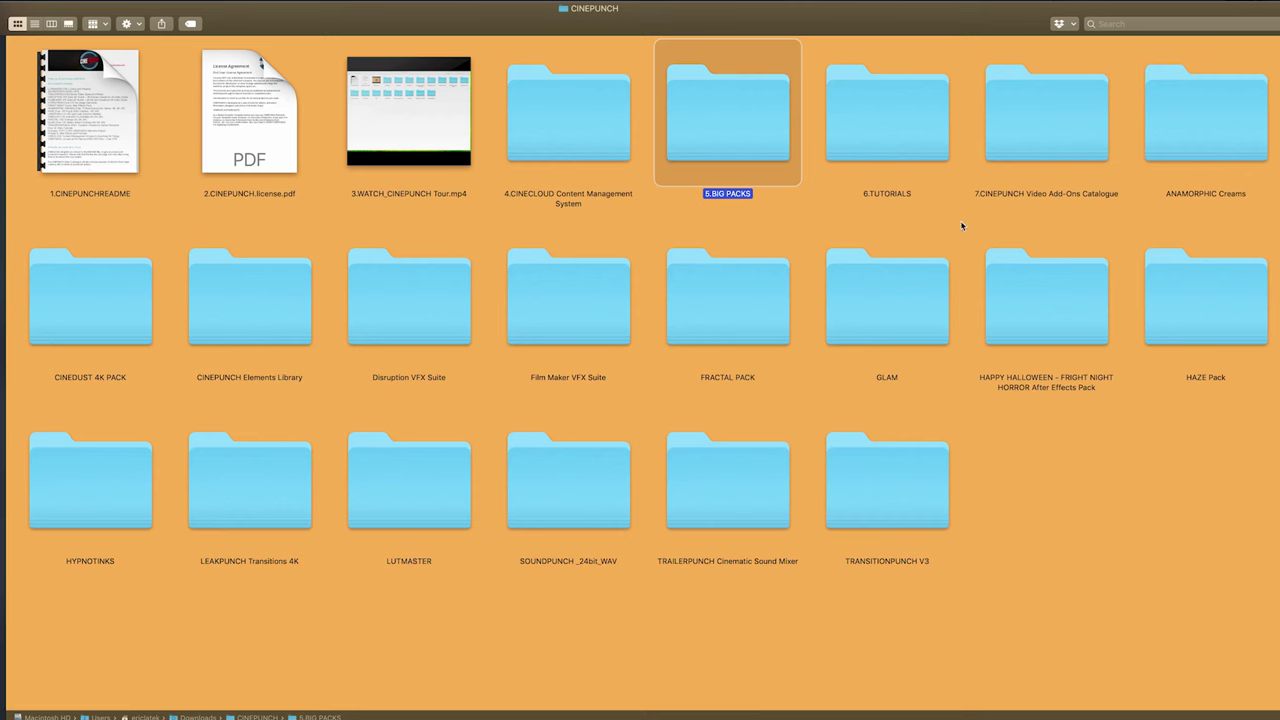
click(966, 146)
double_click(1025, 140)
click(81, 78)
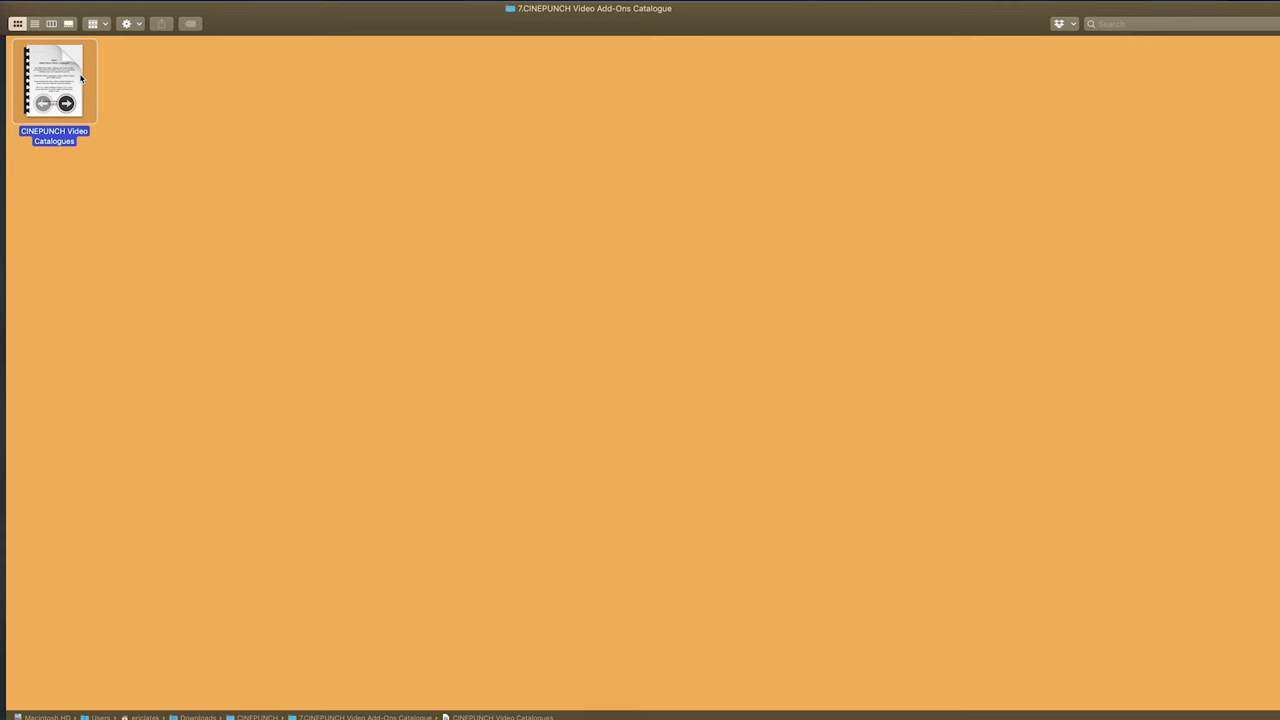
Look over the BIG PACKS pack folders and peek into SOUNDPUNCH _24bit_WAV.
key(super+Up)
click(715, 148)
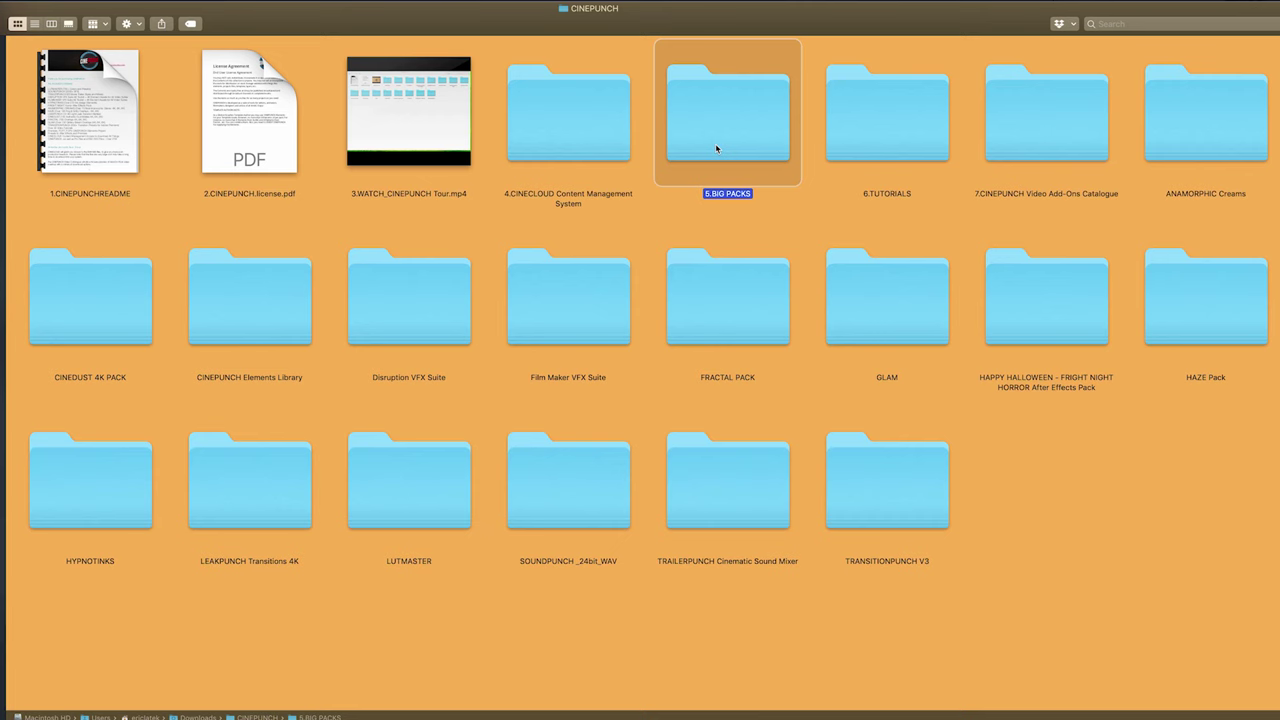
click(91, 314)
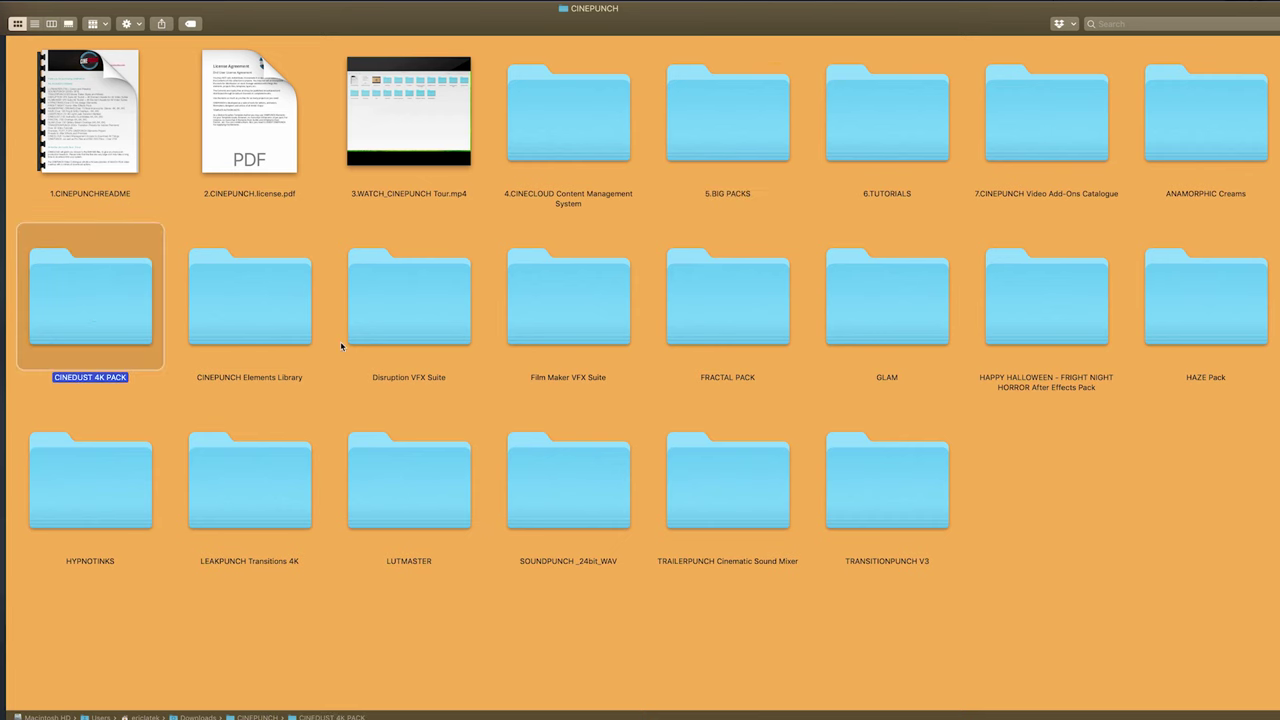
click(721, 323)
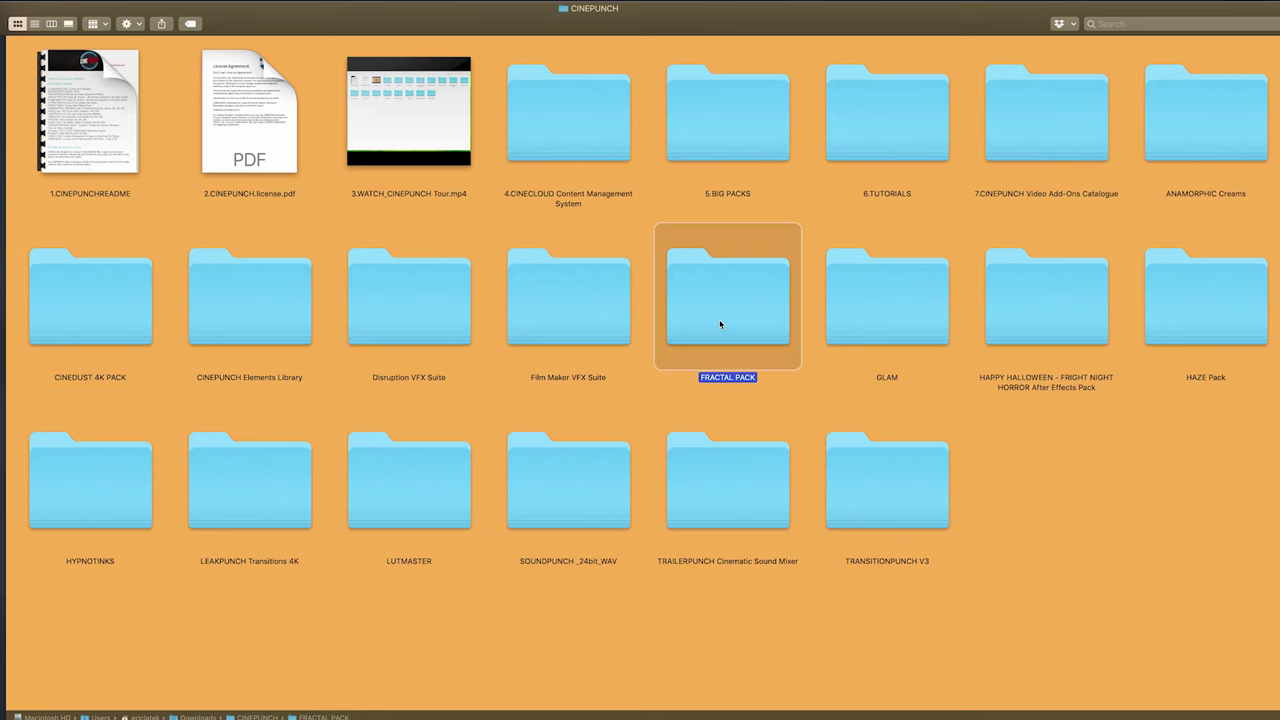
click(928, 352)
click(1198, 319)
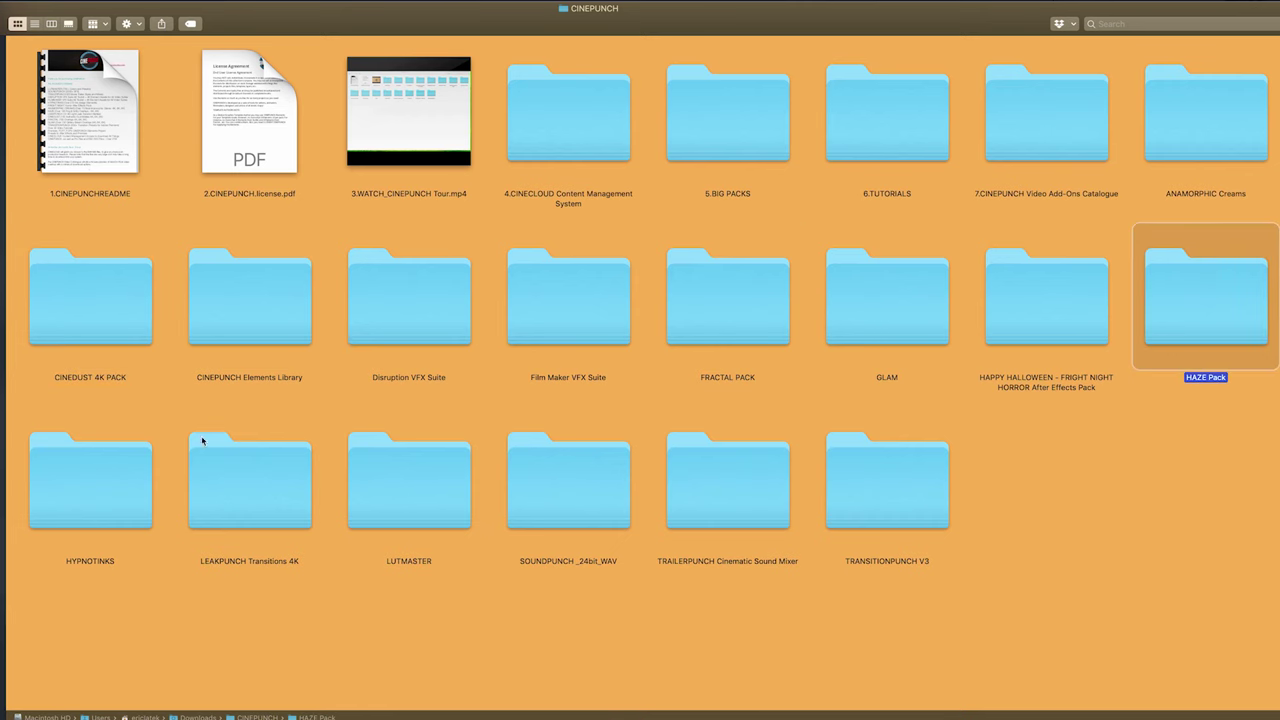
click(106, 480)
click(545, 489)
double_click(545, 489)
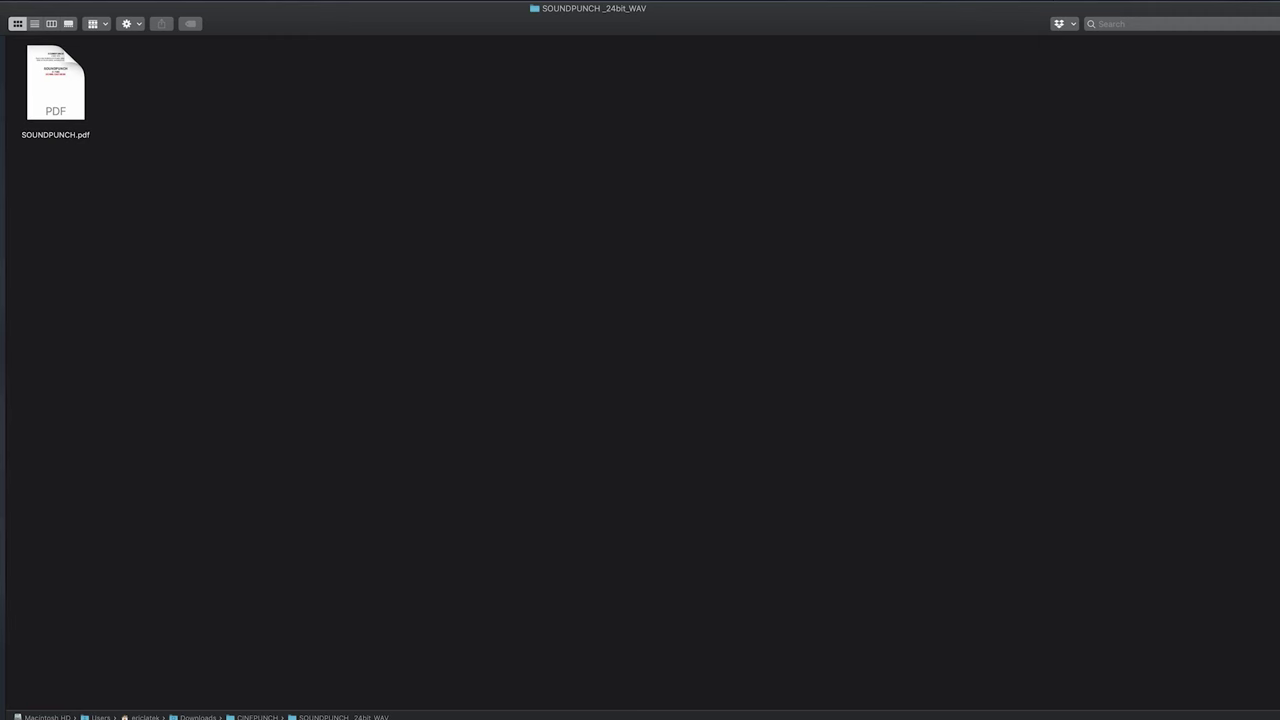
key(super+Up)
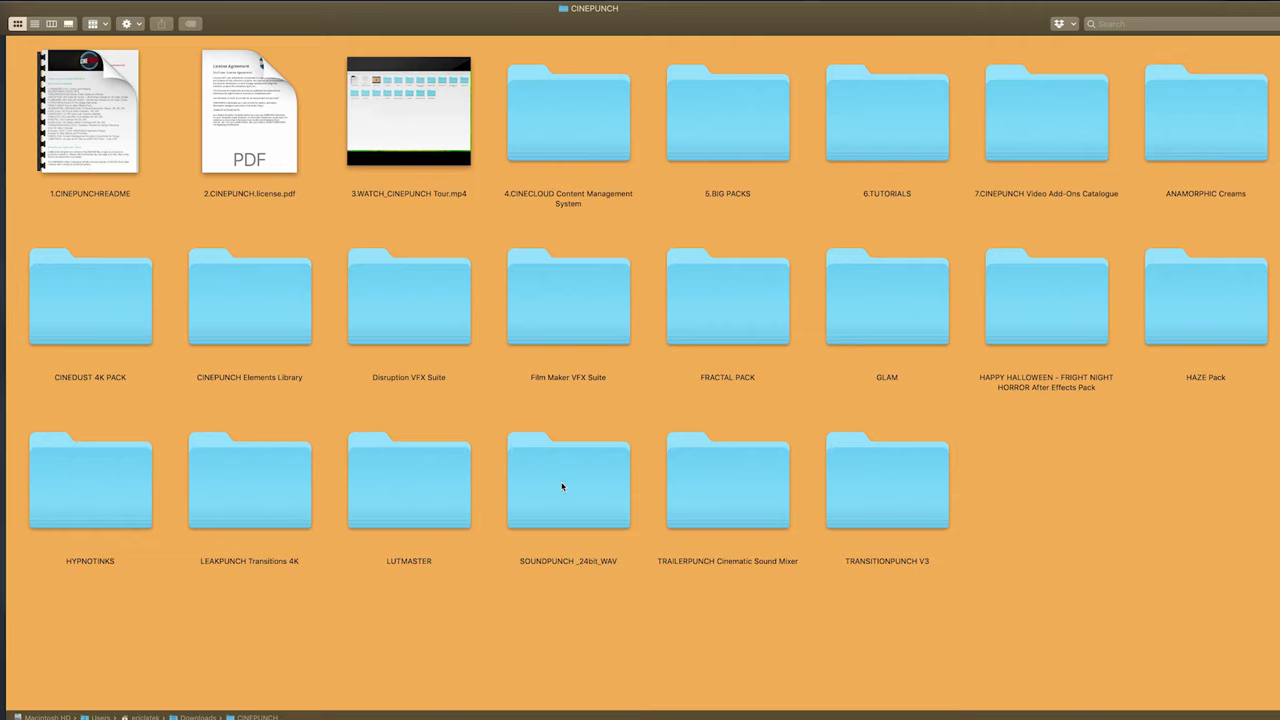
Peek into LUTMASTER, TRAILERPUNCH, TRANSITIONPUNCH V3 INSTALL, and the Disruption and Film Maker VFX Suites.
double_click(400, 492)
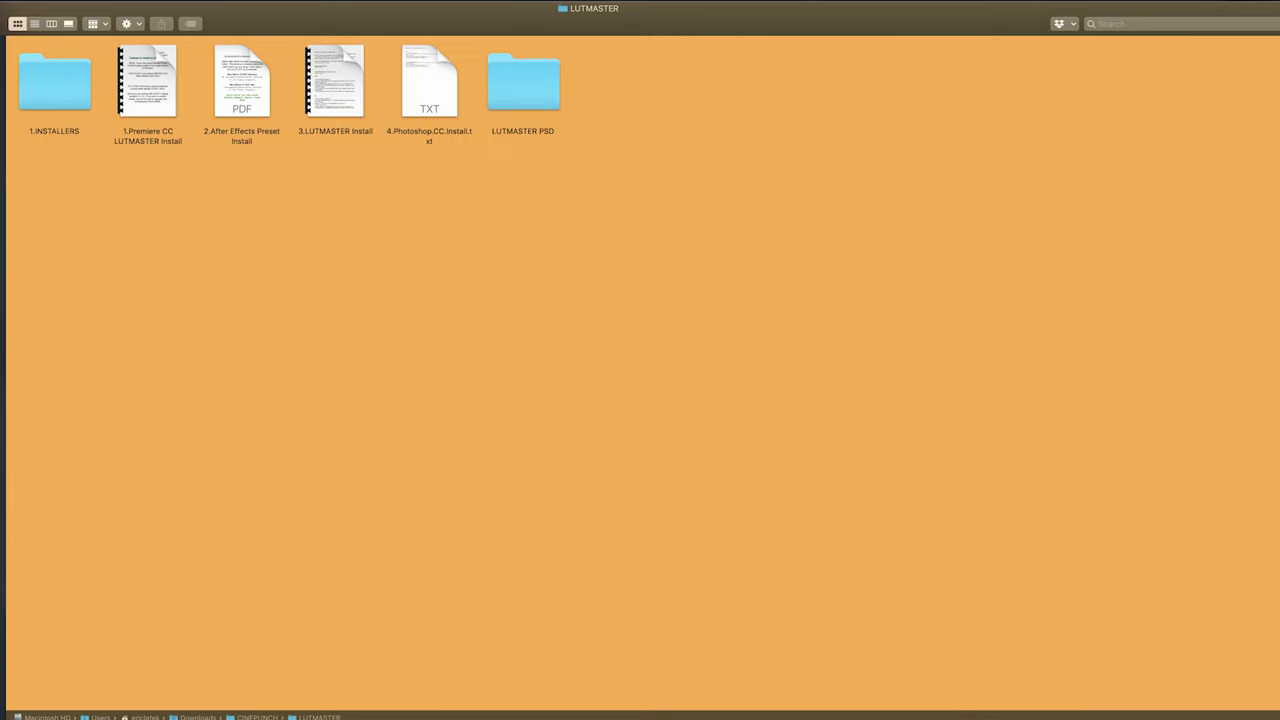
key(super+Up)
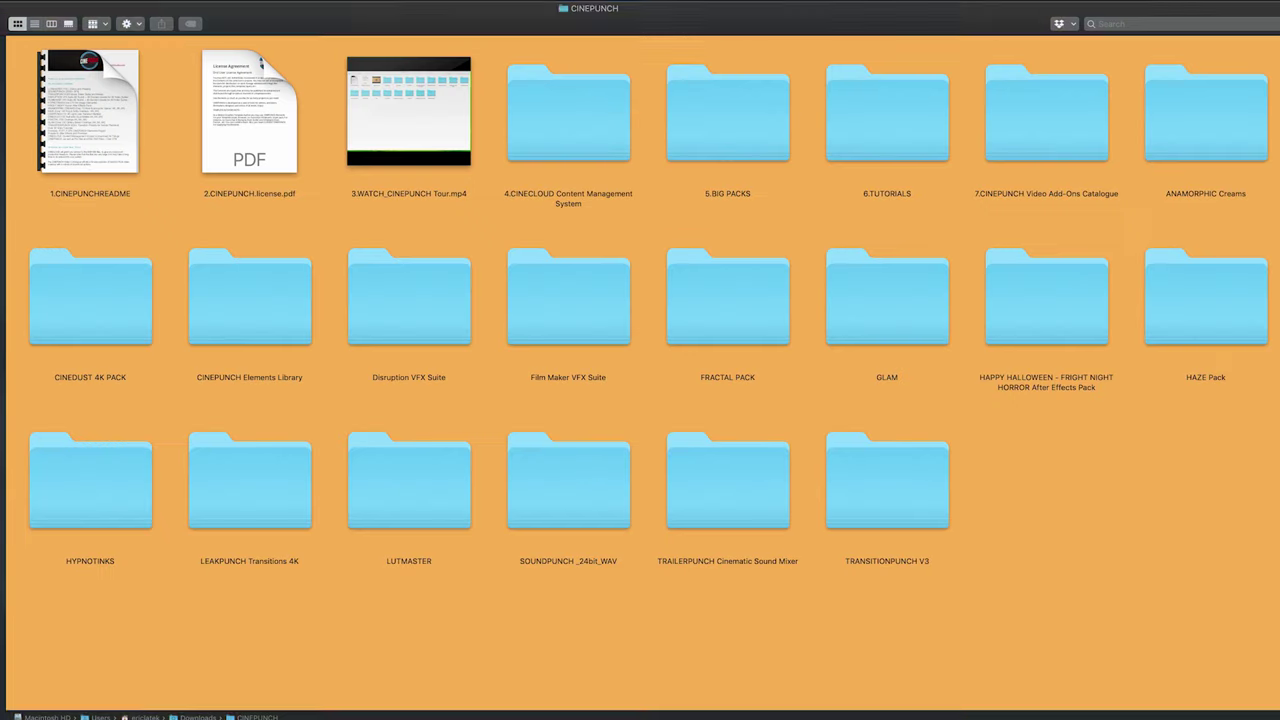
double_click(724, 487)
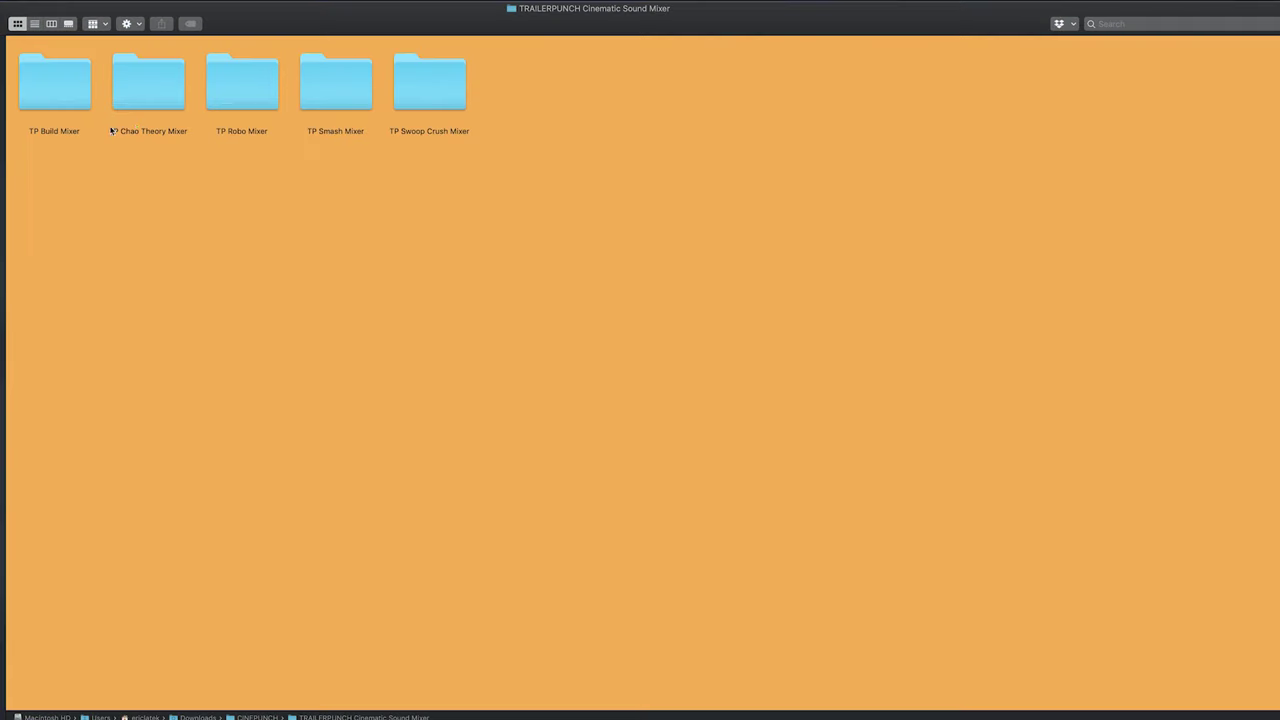
double_click(137, 89)
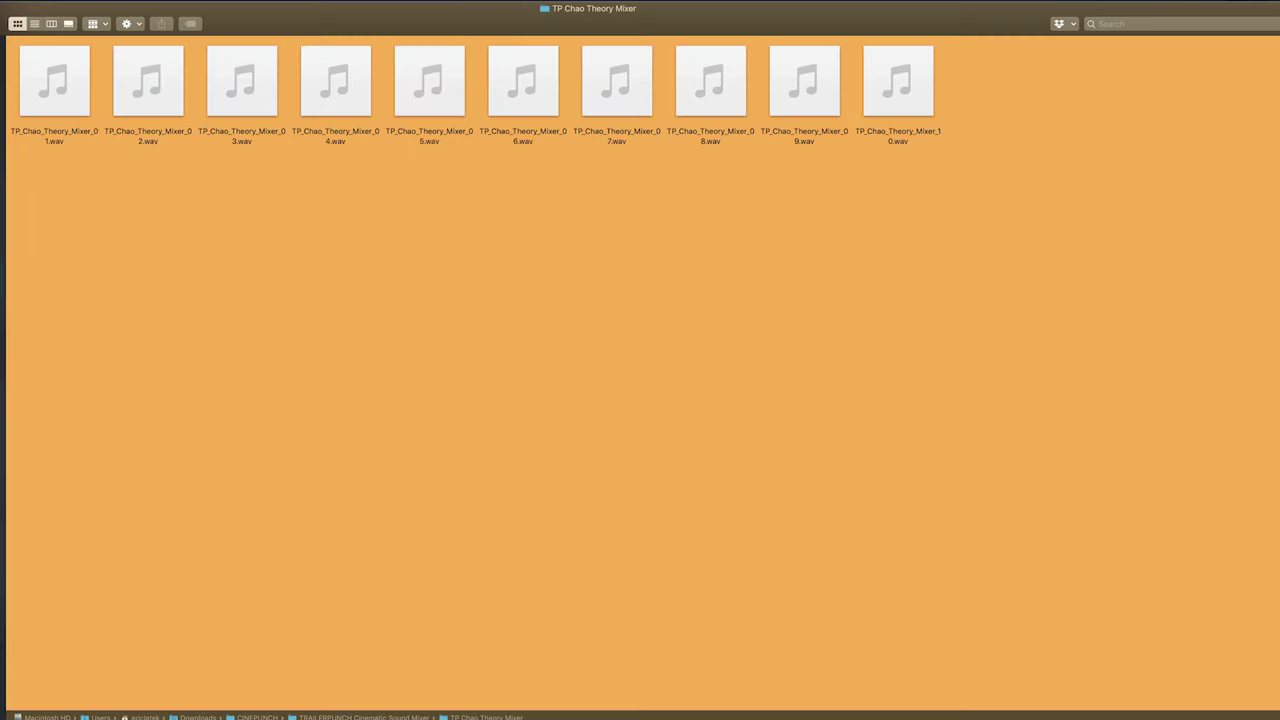
key(super+Up)
key(super+Up)
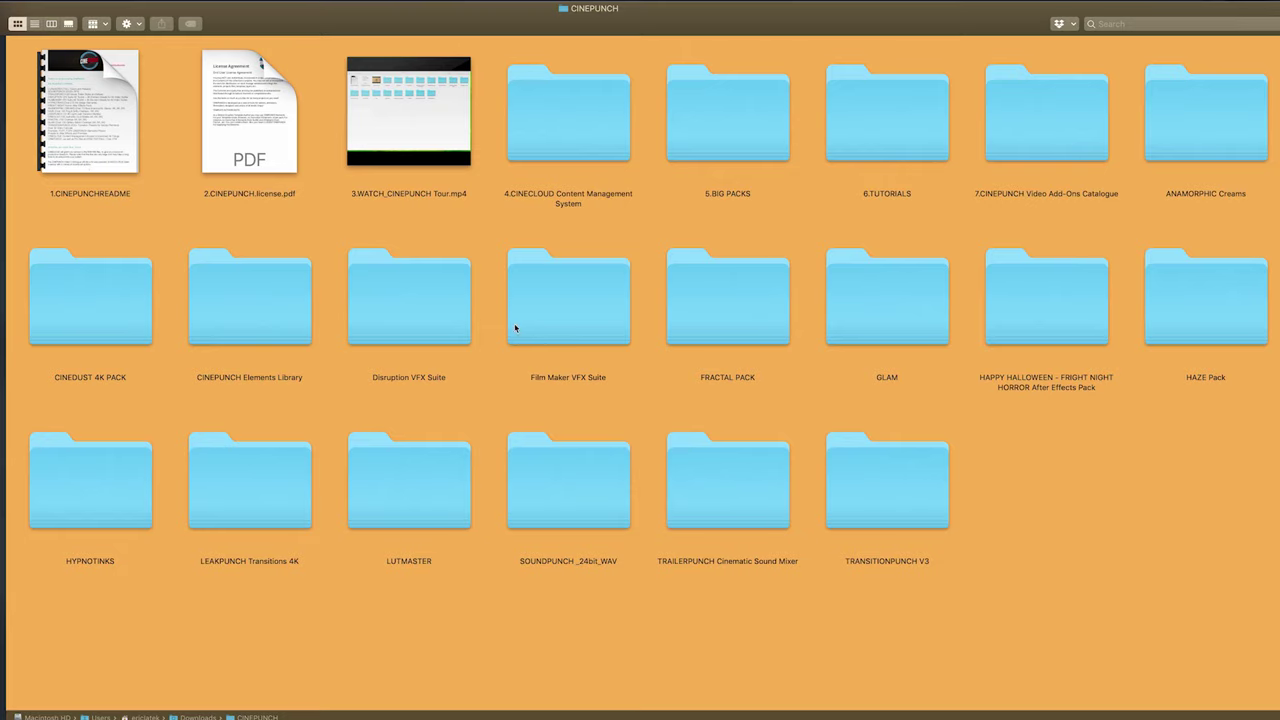
double_click(918, 479)
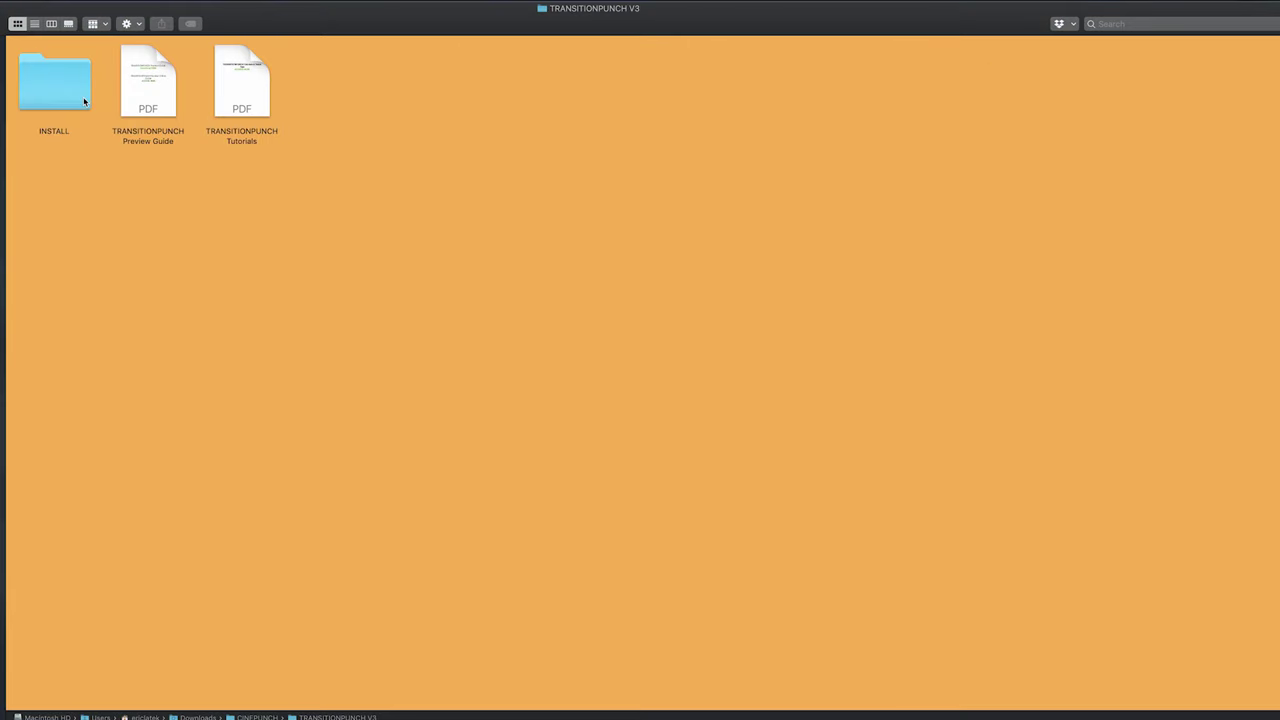
double_click(35, 91)
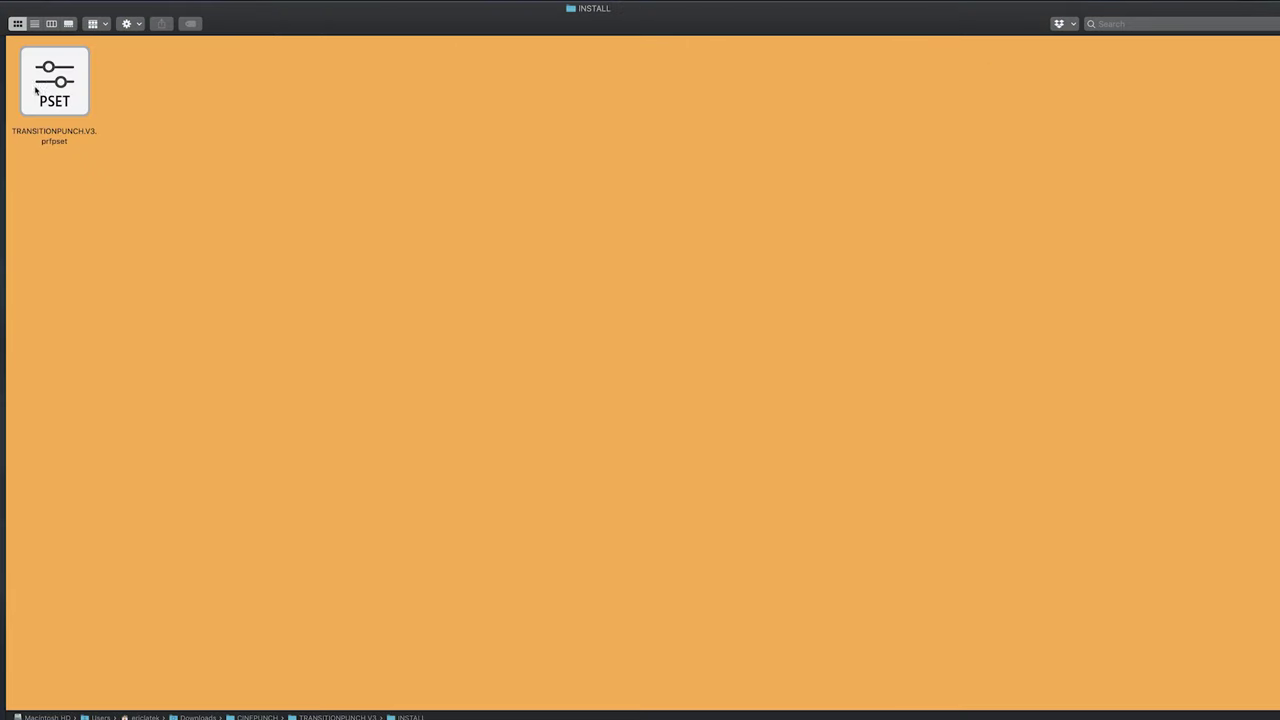
key(super+Up)
key(super+Up)
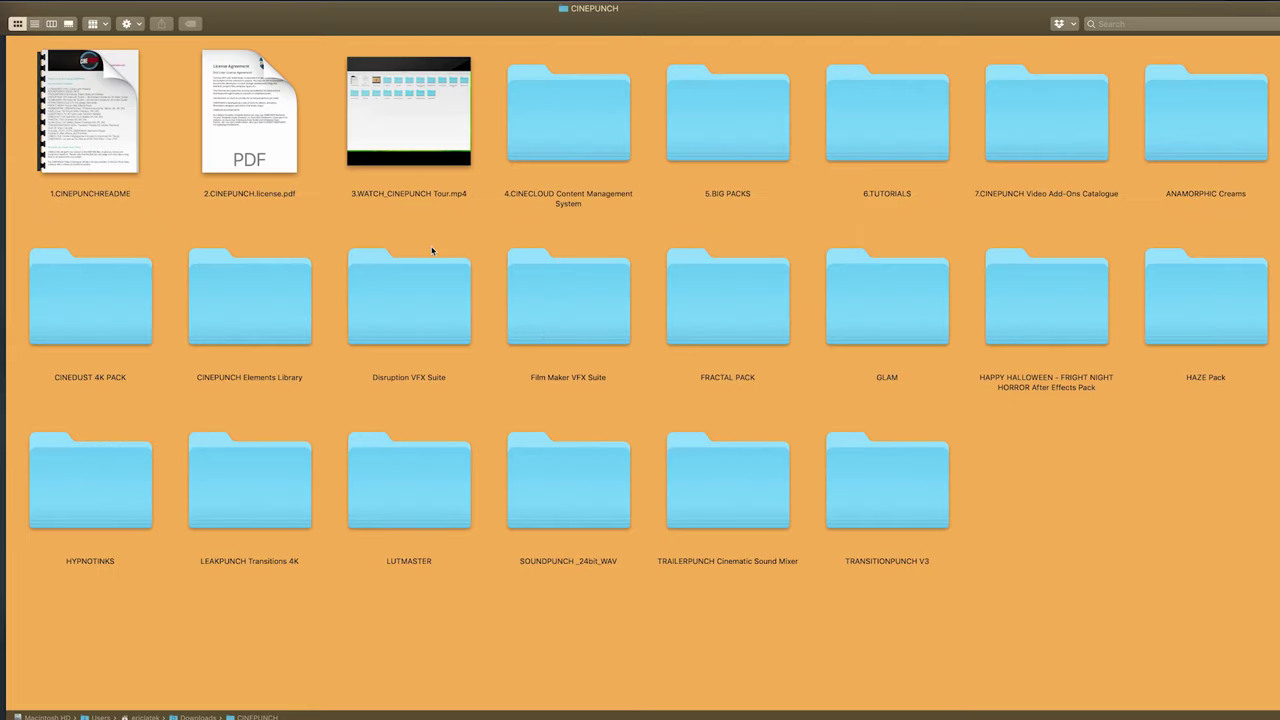
double_click(460, 294)
double_click(553, 281)
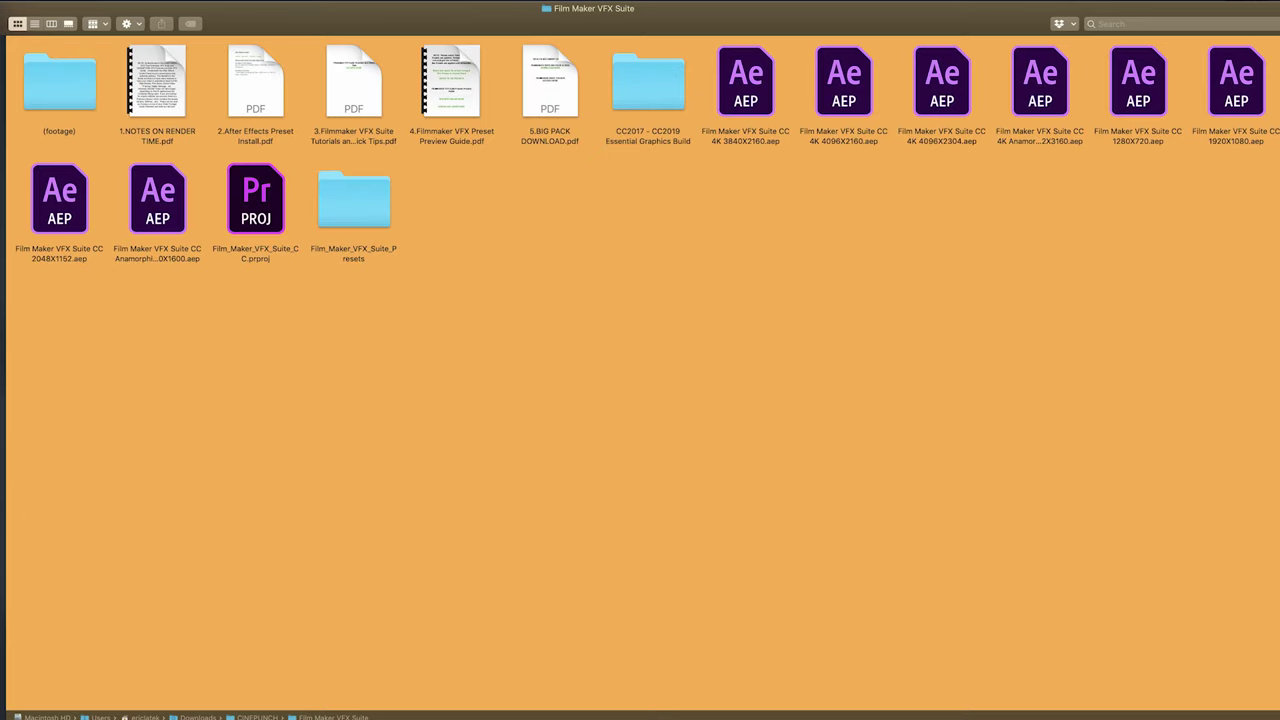
key(super+Up)
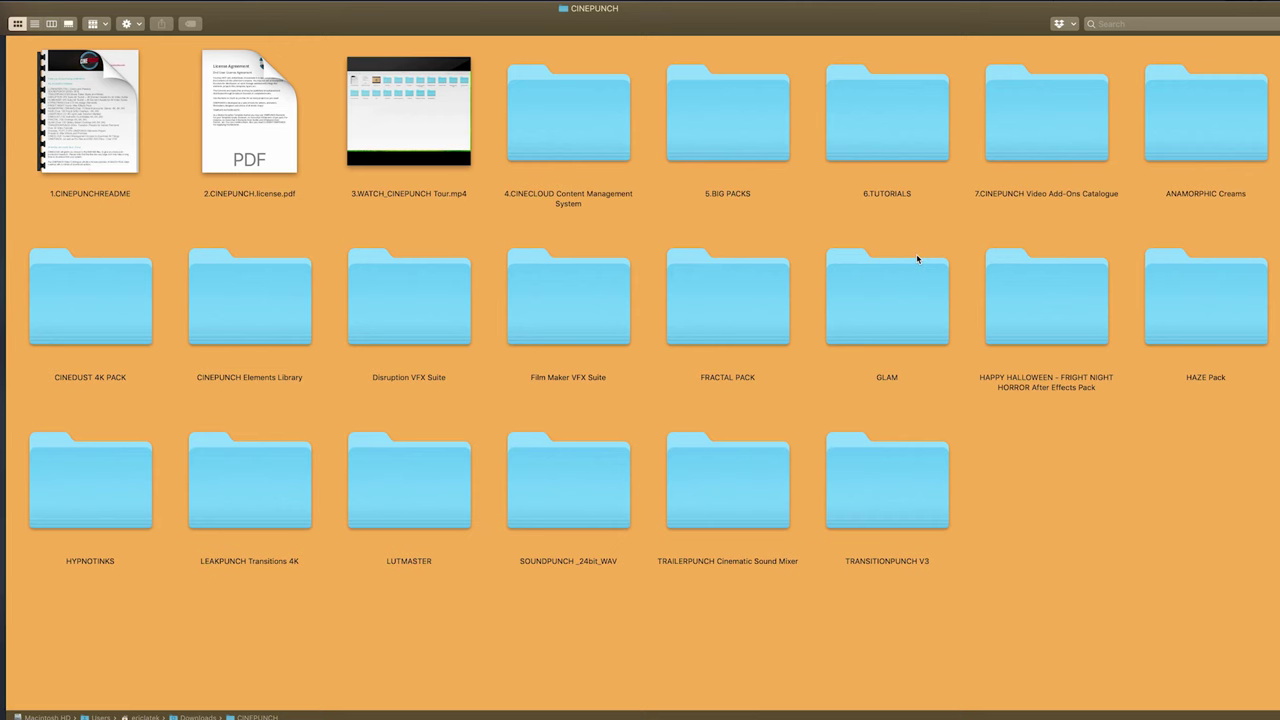
Follow the ANAMORPHIC Creams PDF's 4K link and download the zip despite Drive's warnings.
double_click(1180, 128)
double_click(47, 86)
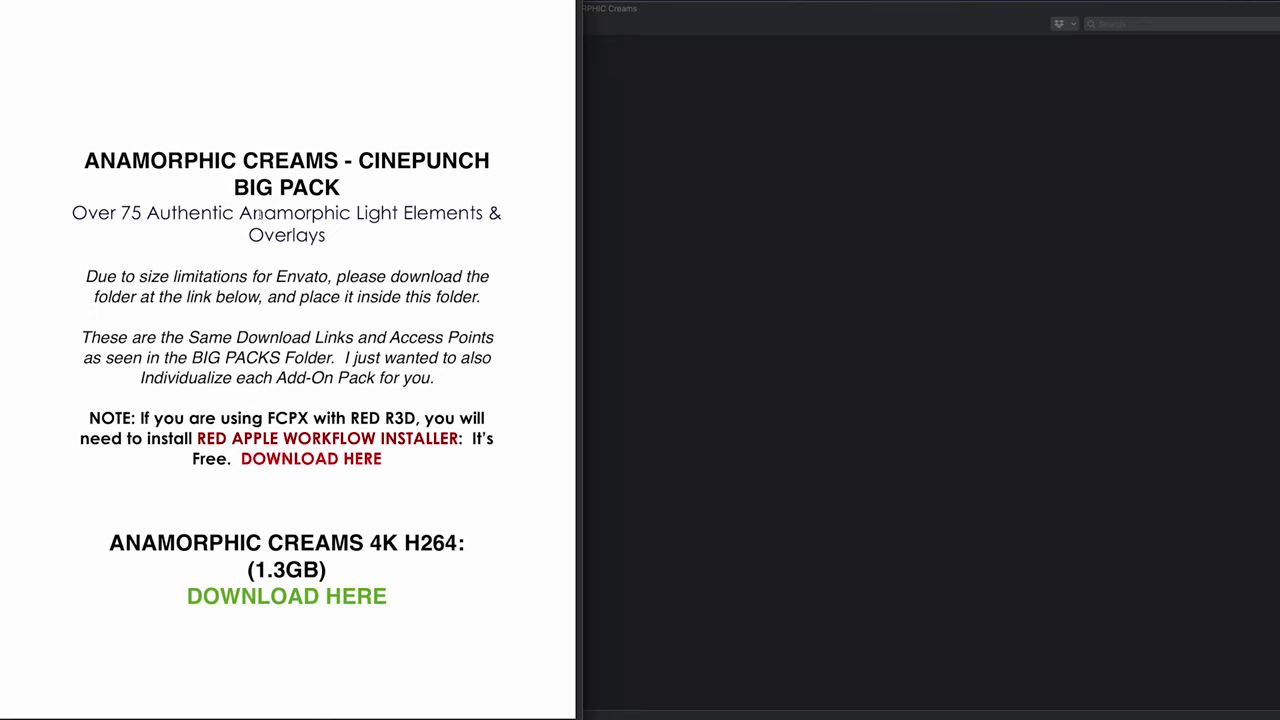
scroll(258, 214, down, 3)
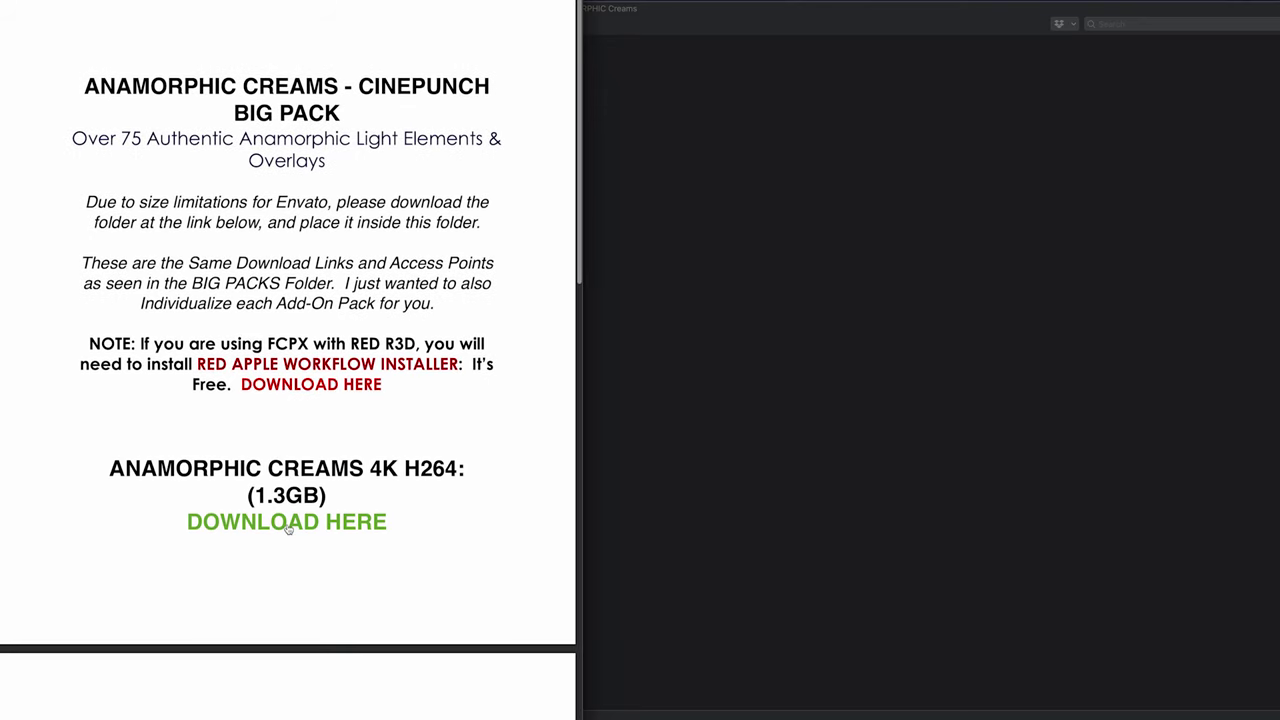
click(288, 522)
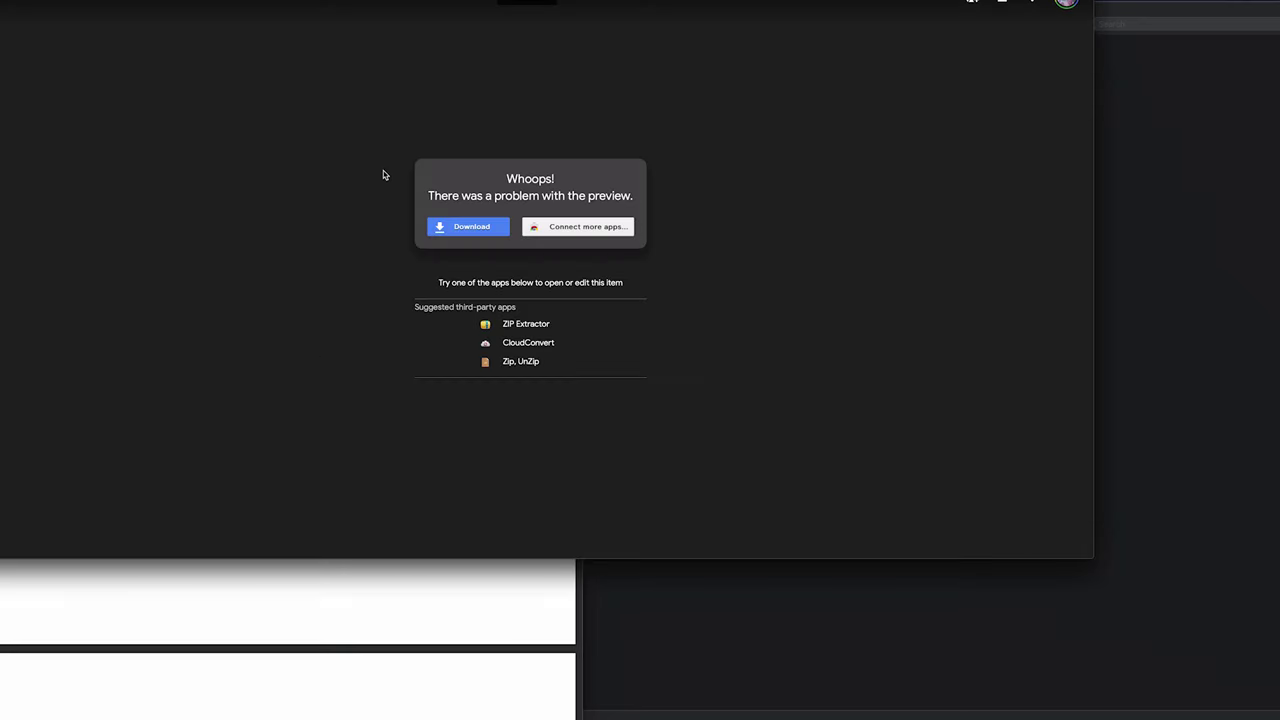
click(471, 228)
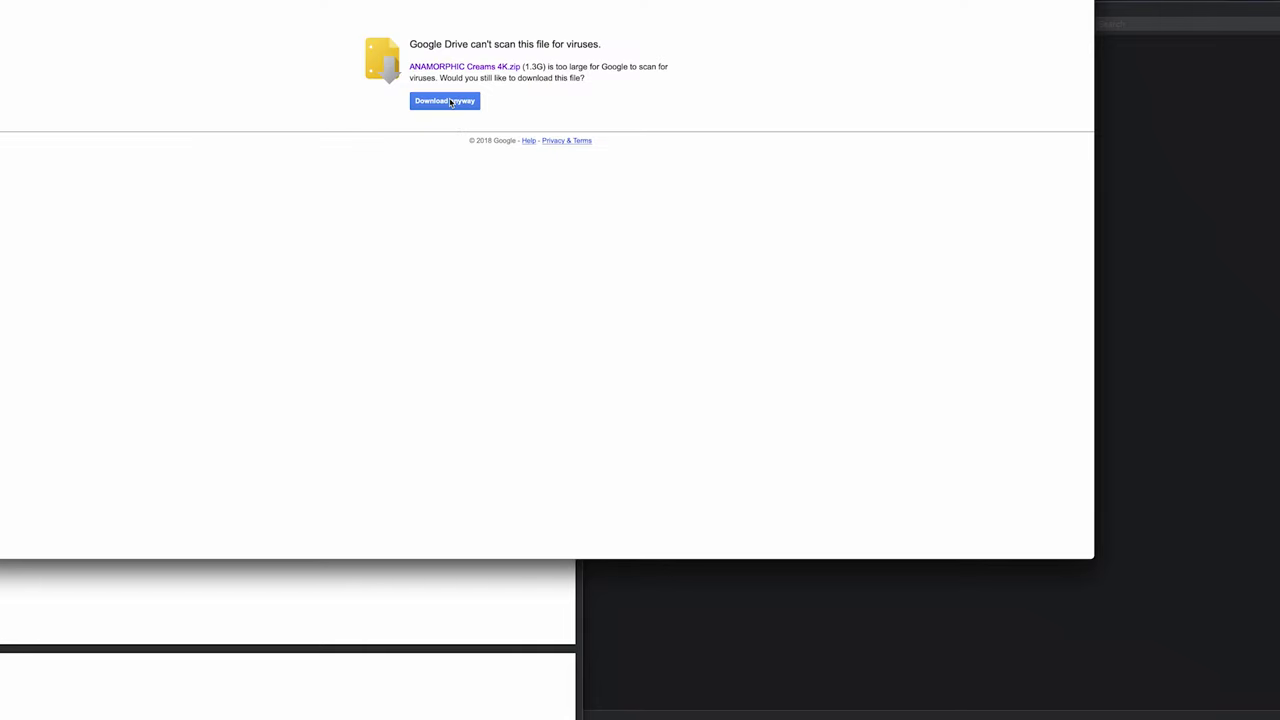
click(450, 101)
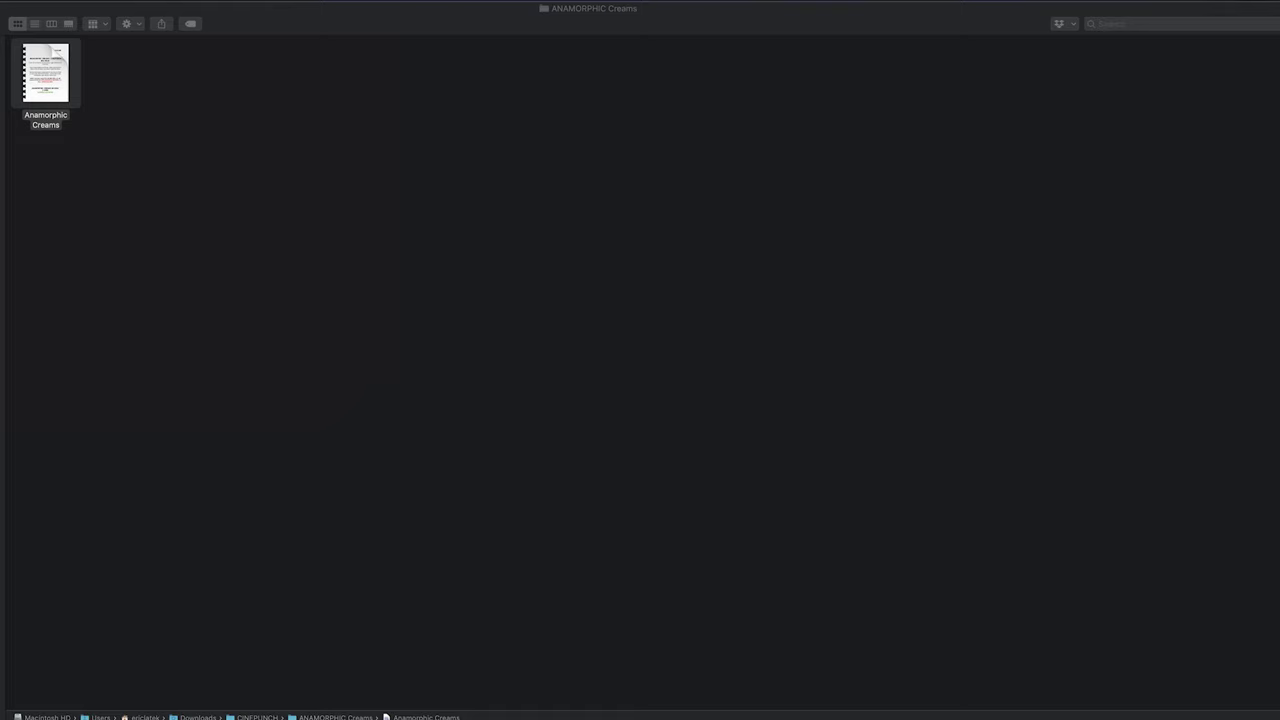
click(45, 75)
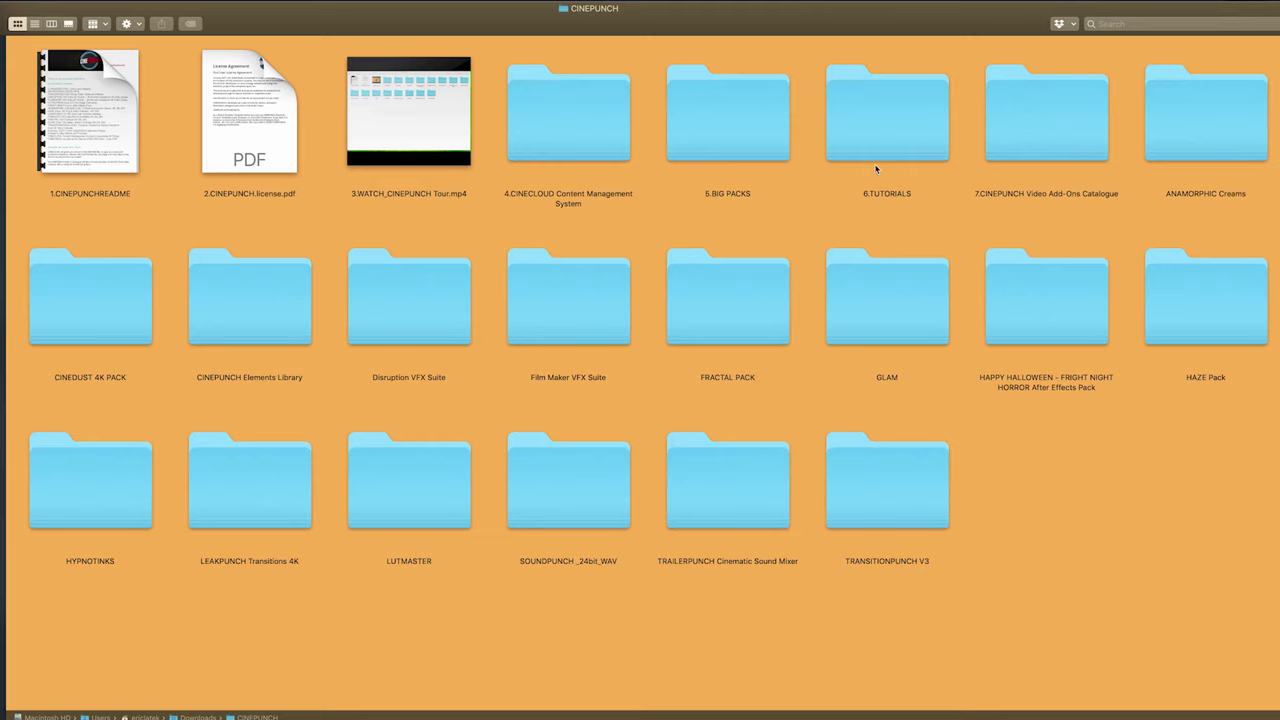
Open CINEPUNCH.Assets.Library.prproj from CINEPUNCH Elements Library > PREMIERE CC in Premiere Pro.
double_click(258, 272)
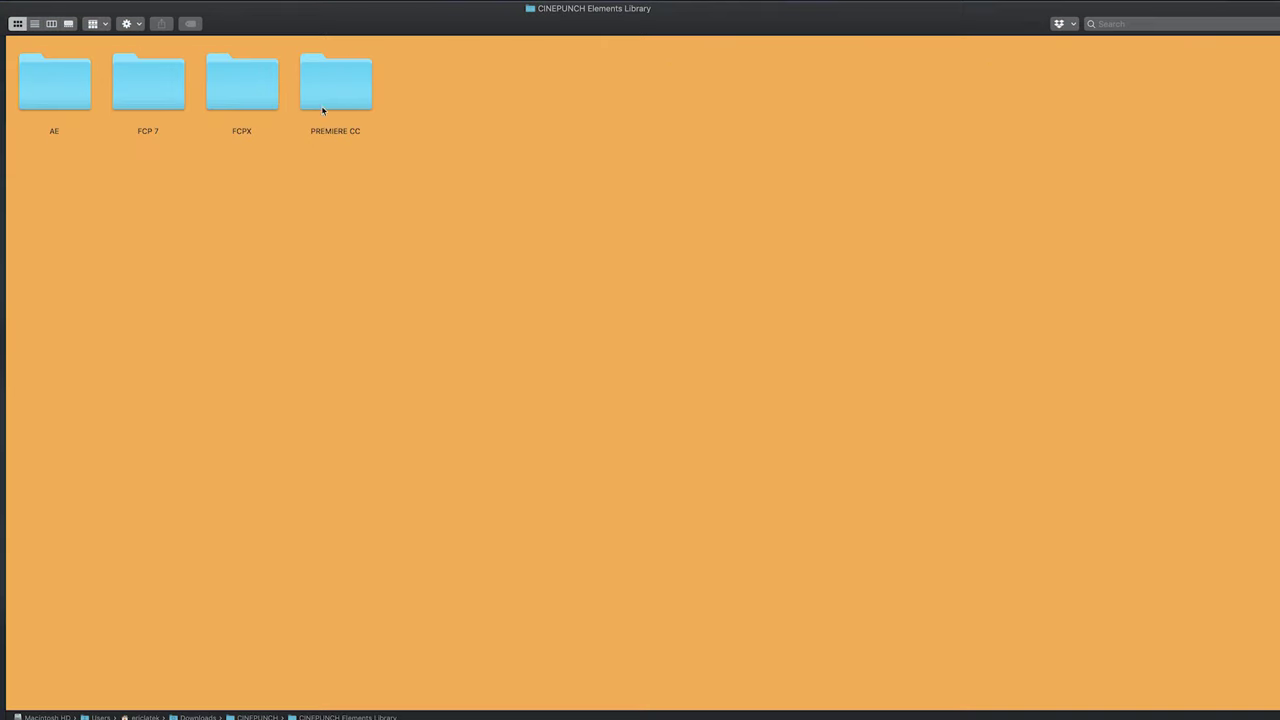
double_click(327, 104)
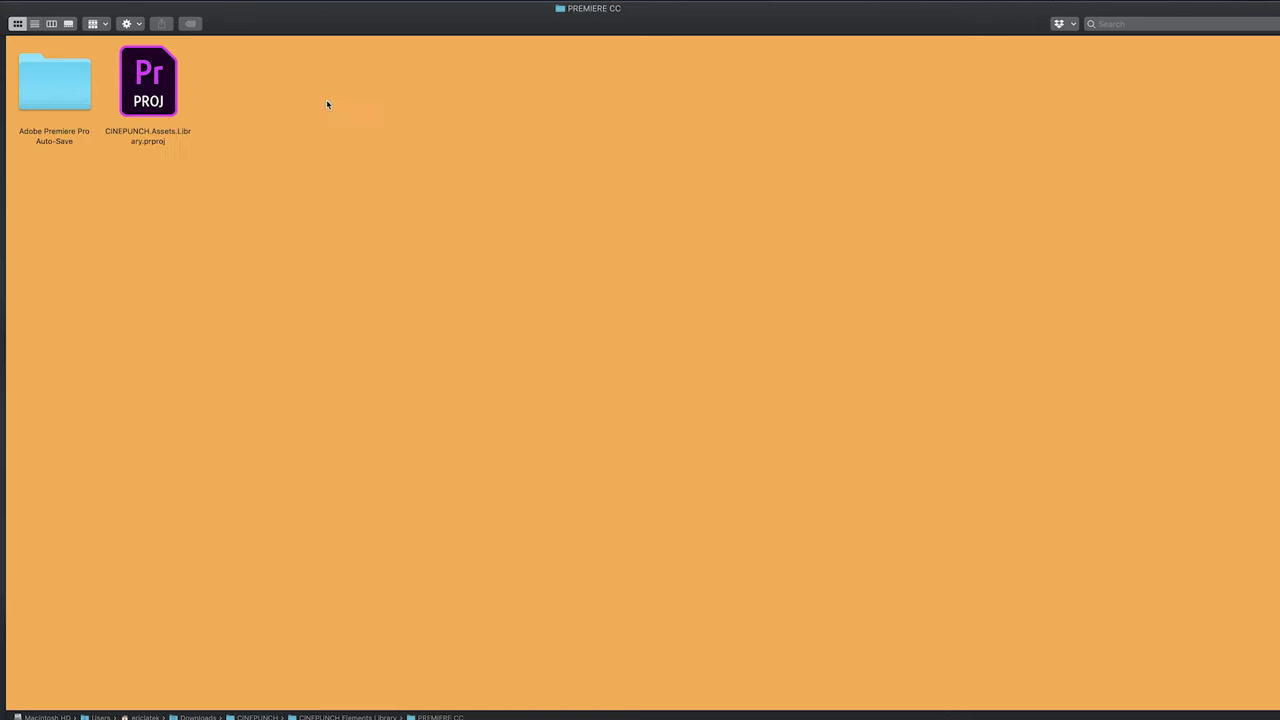
click(161, 87)
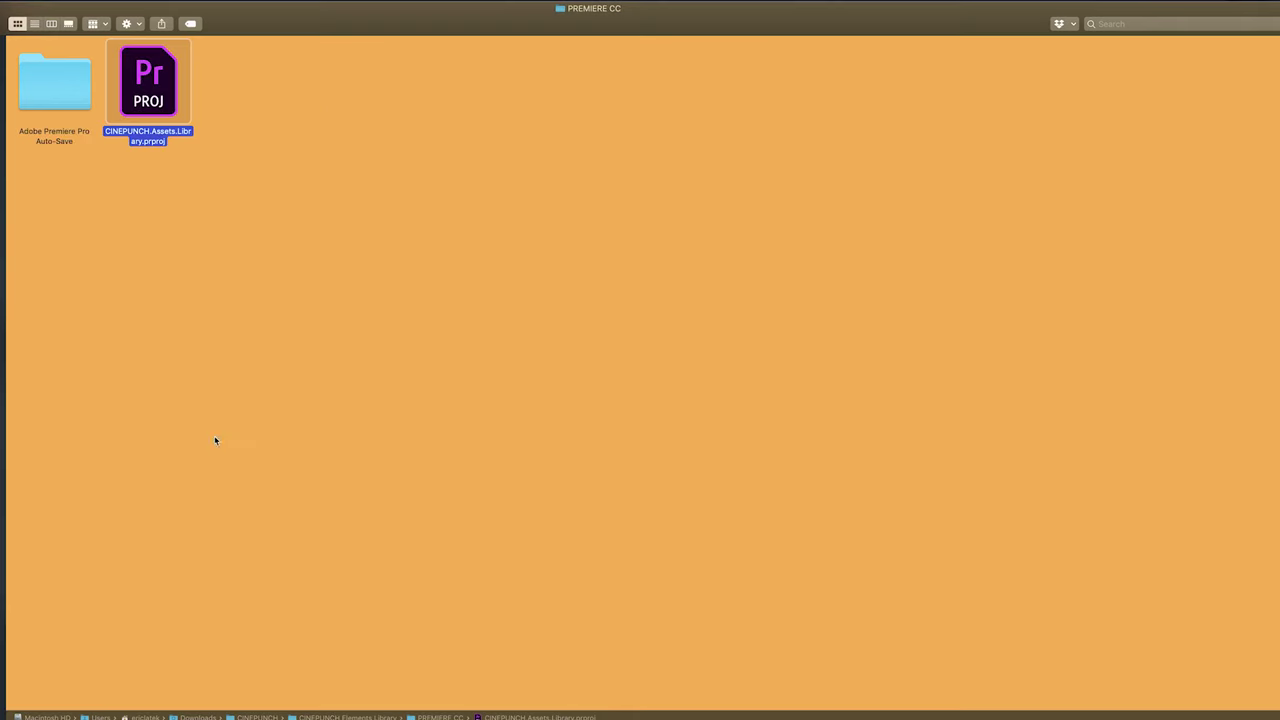
click(128, 708)
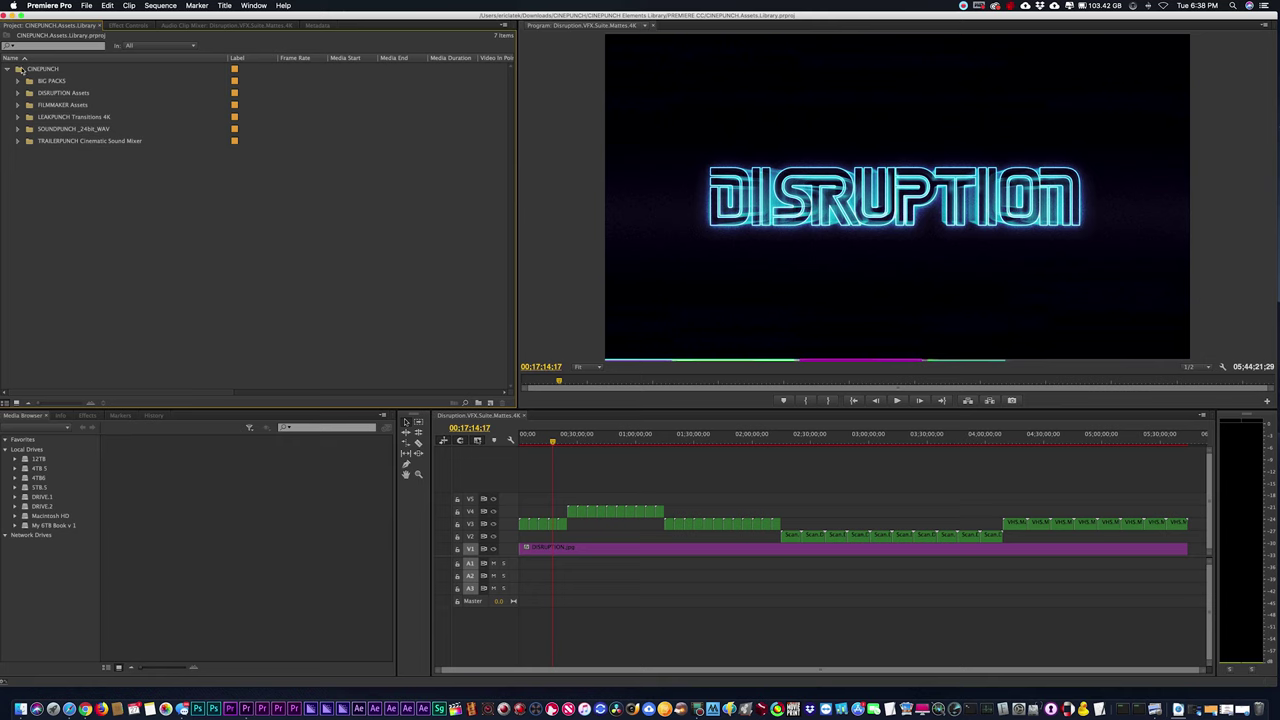
Expand BIG PACKS' ANAMORPHIC Creams, CINEDUST, FRACTAL, GLAM, plus DISRUPTION Assets' Matte.Sequences and Fragmentation.
click(18, 81)
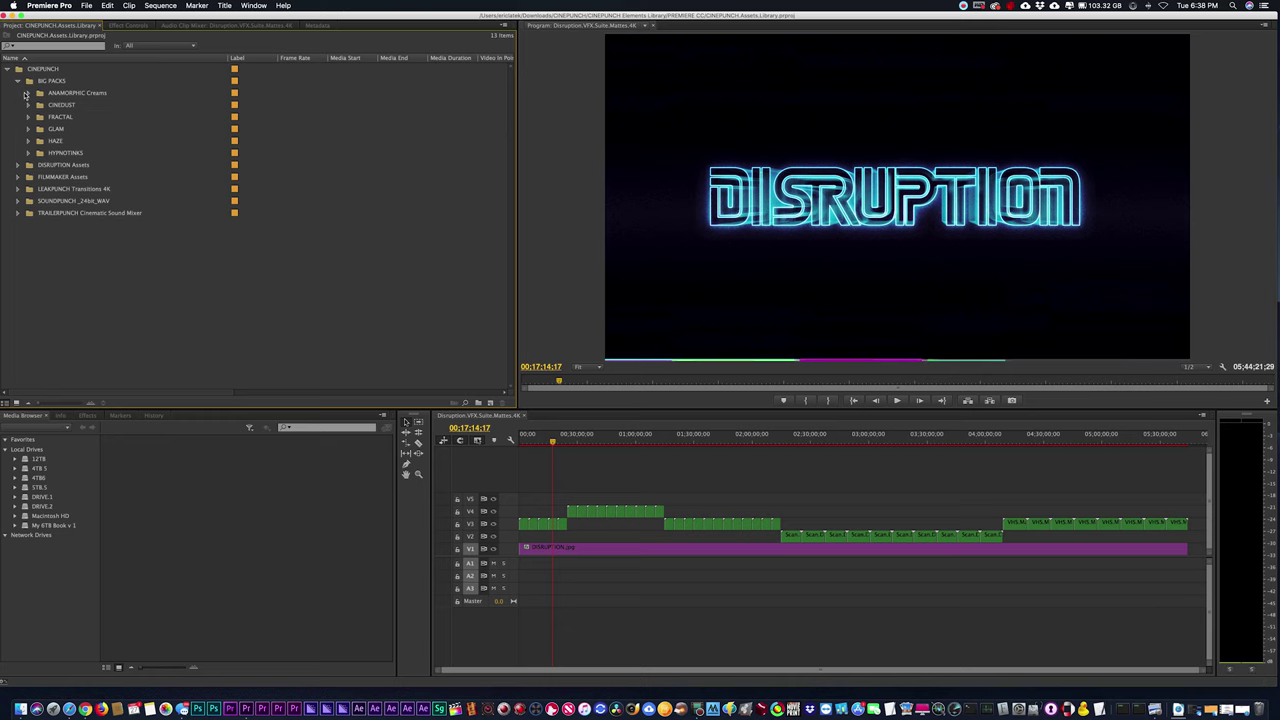
click(28, 92)
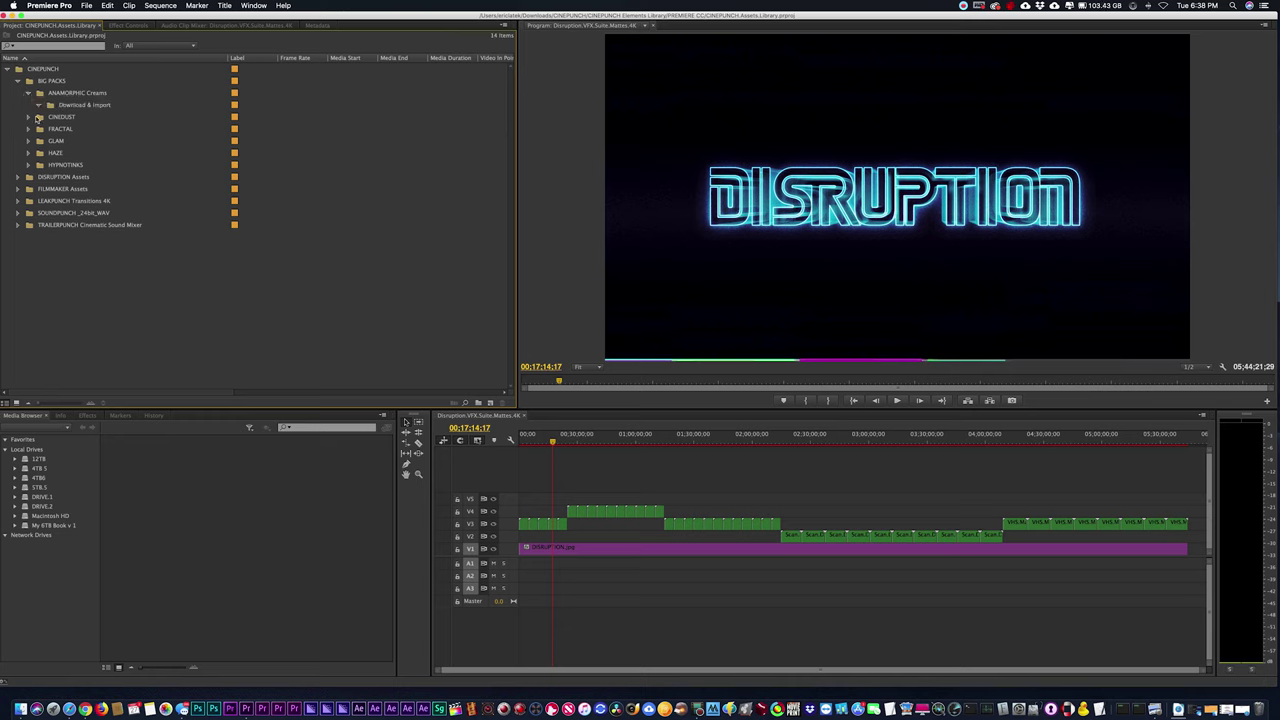
click(28, 117)
click(28, 141)
click(28, 165)
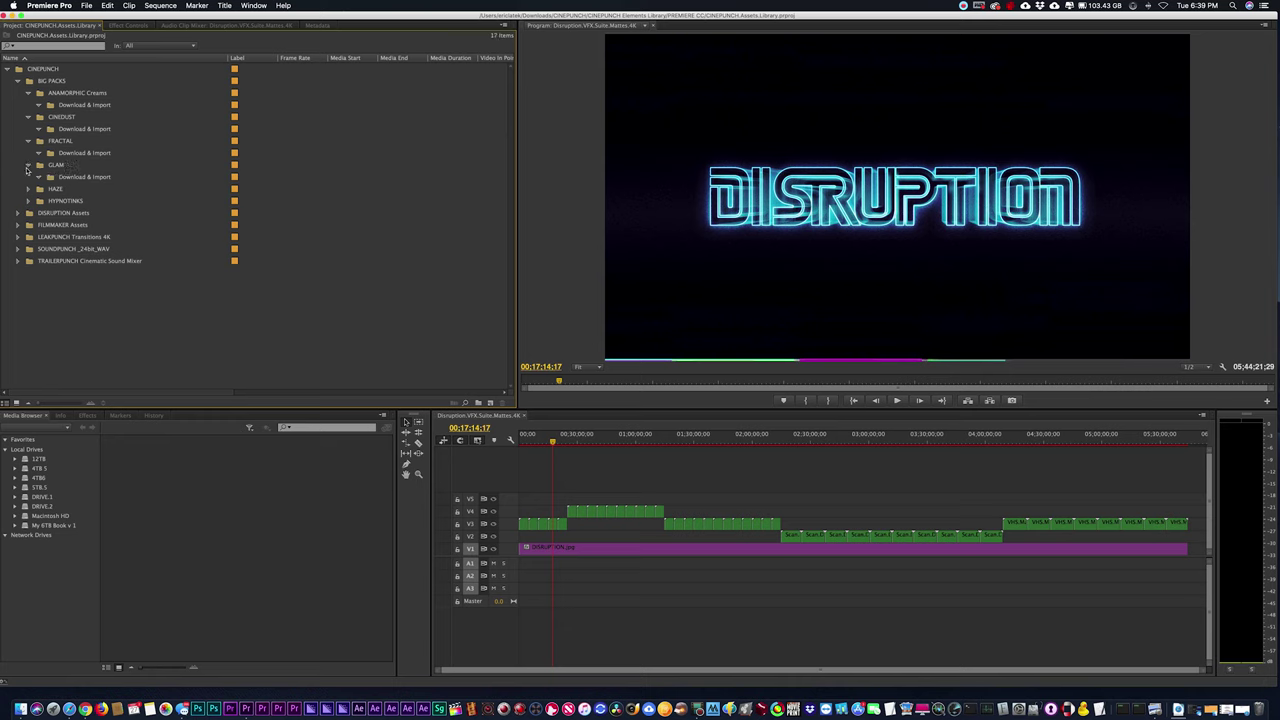
click(18, 213)
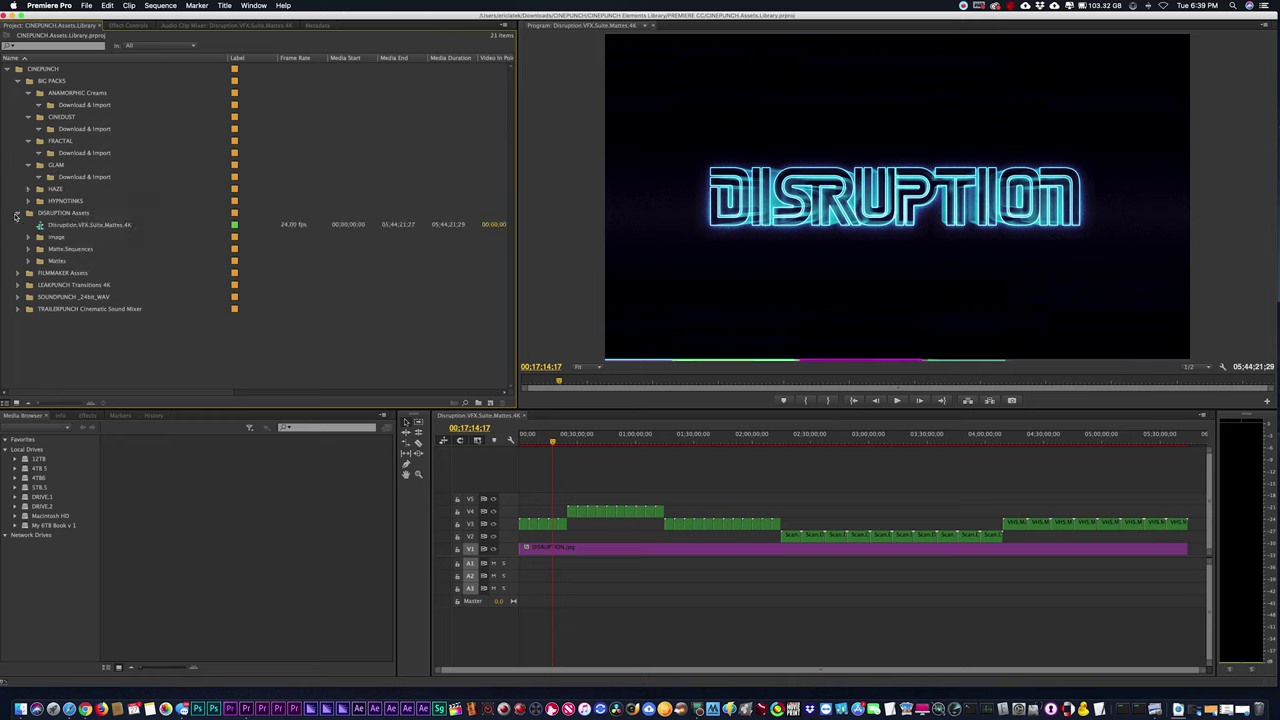
click(29, 249)
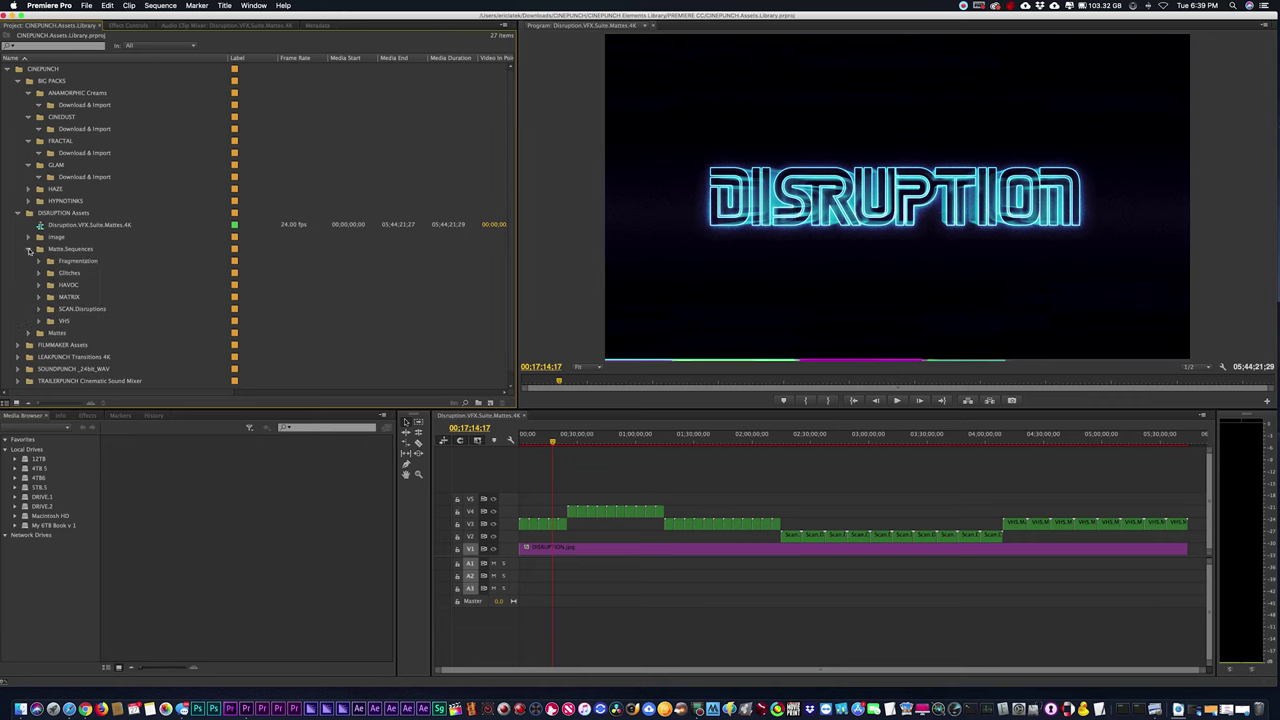
click(39, 261)
Open the Fragmentation.4K sequence, expand Mattes, then go back up to CINEPUNCH in Finder.
double_click(60, 272)
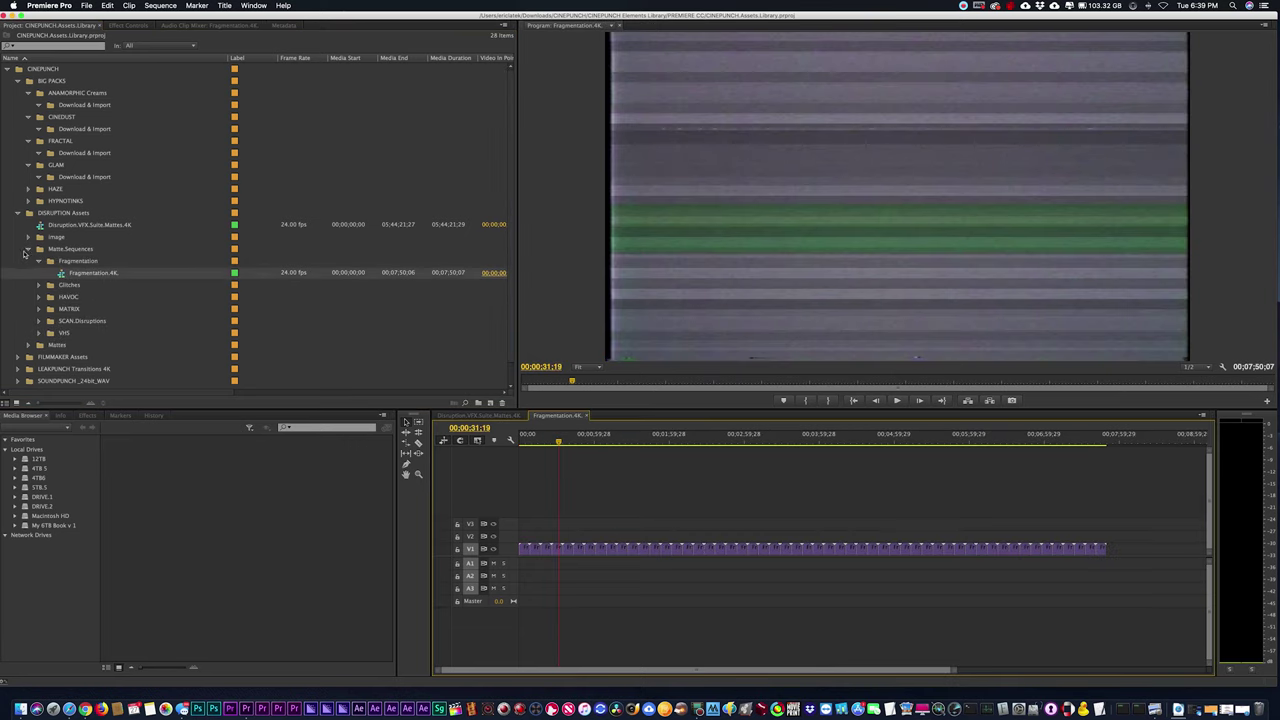
click(29, 249)
click(29, 261)
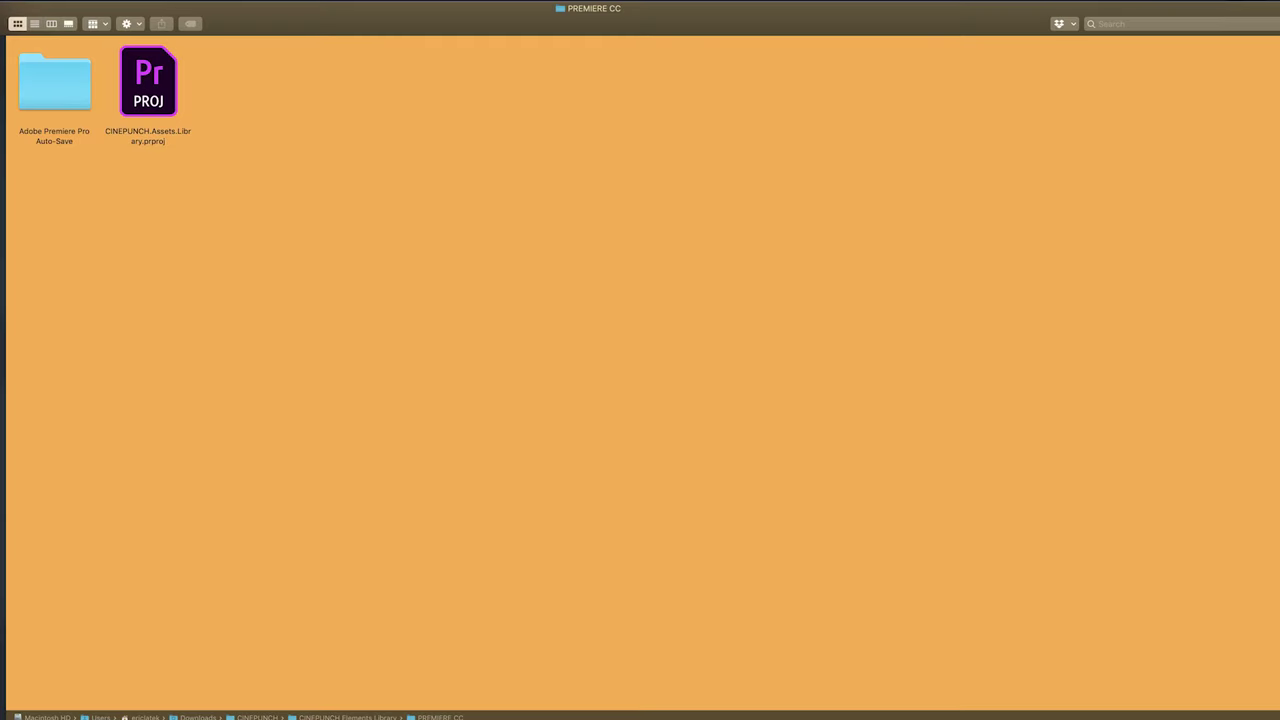
key(super+Up)
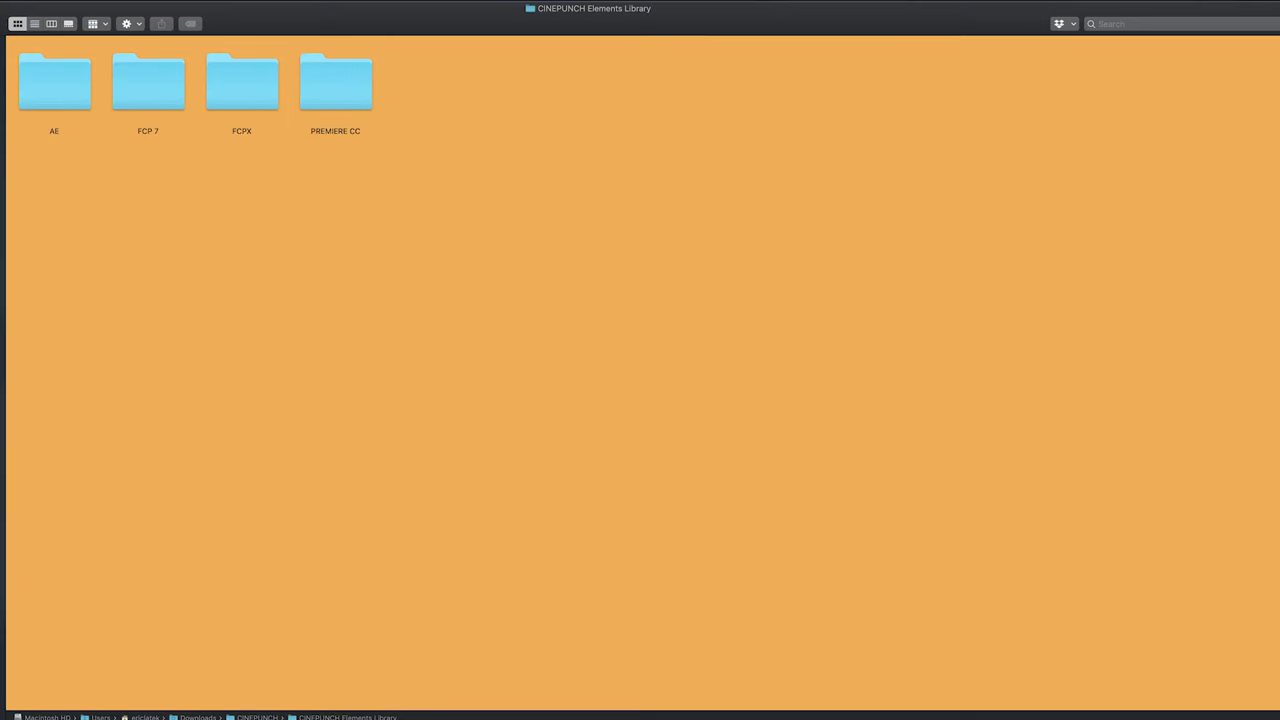
key(super+Up)
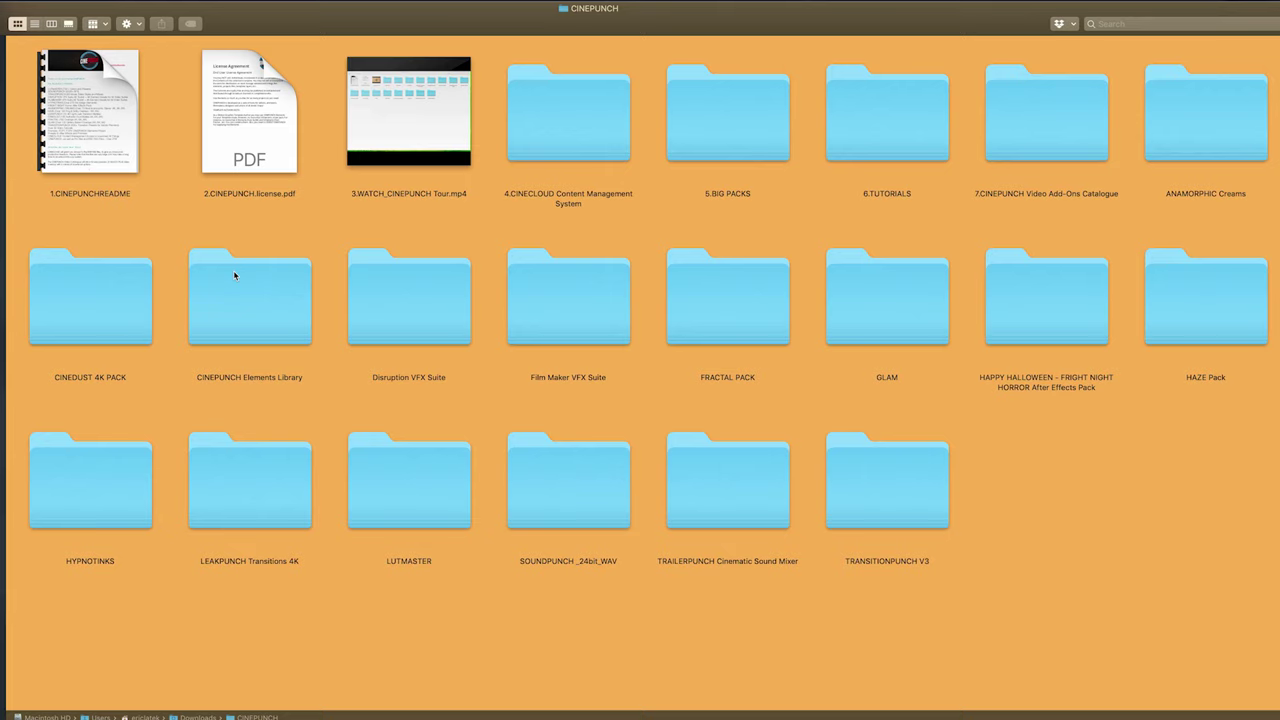
Move FRIGHT NIGHT HORROR Pack and CINEDUST 4K H264 from Downloads into CINEPUNCH.
key(super+Up)
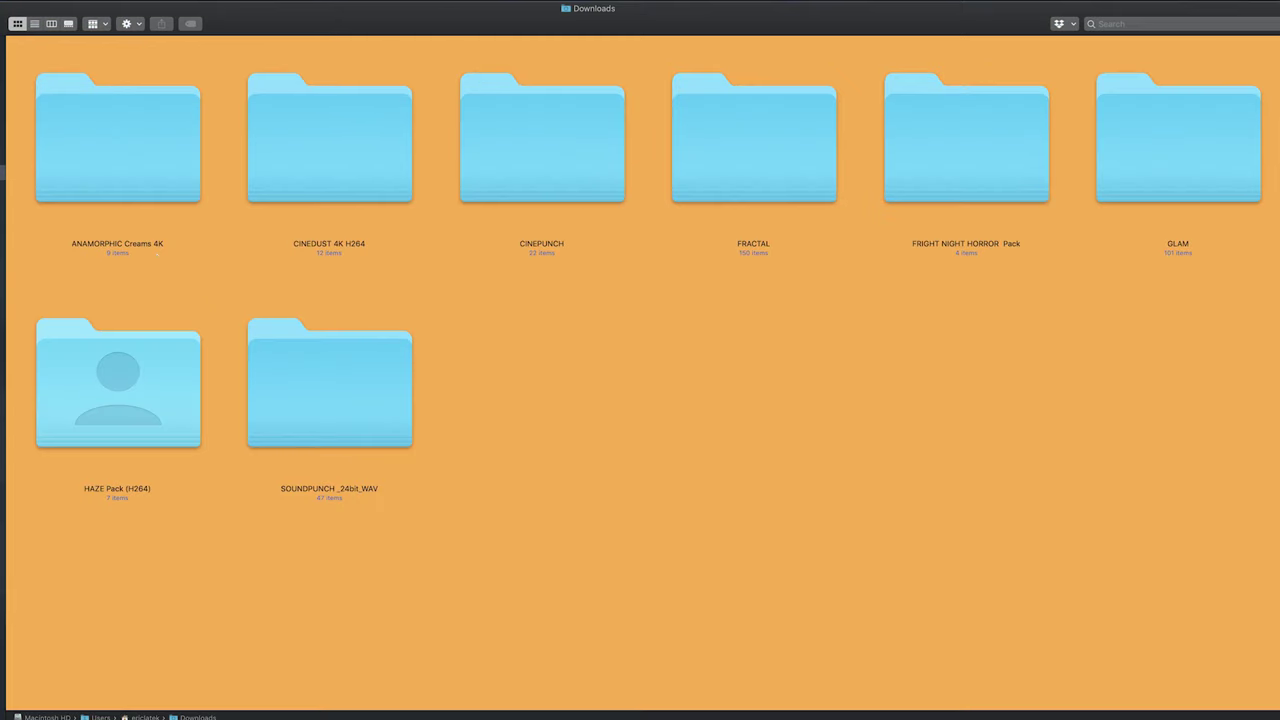
click(532, 190)
click(786, 178)
click(988, 177)
click(1170, 173)
click(976, 152)
drag(976, 152, 1080, 340)
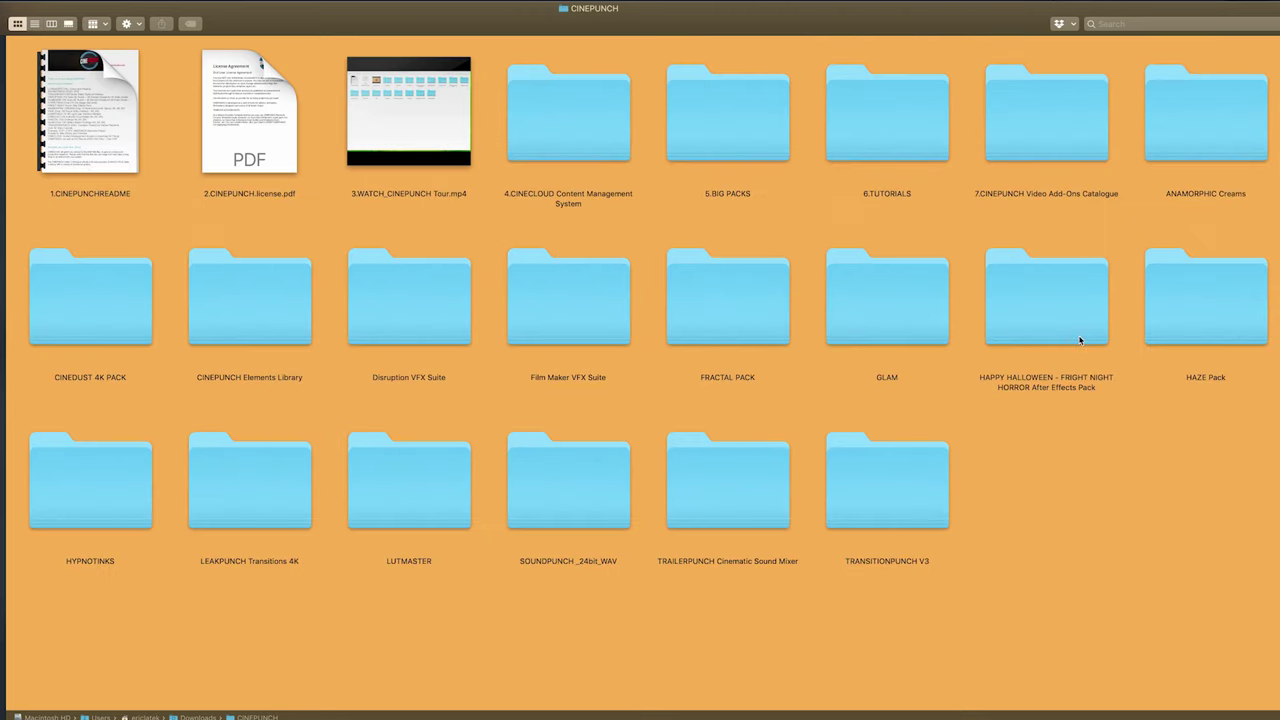
drag(283, 201, 306, 325)
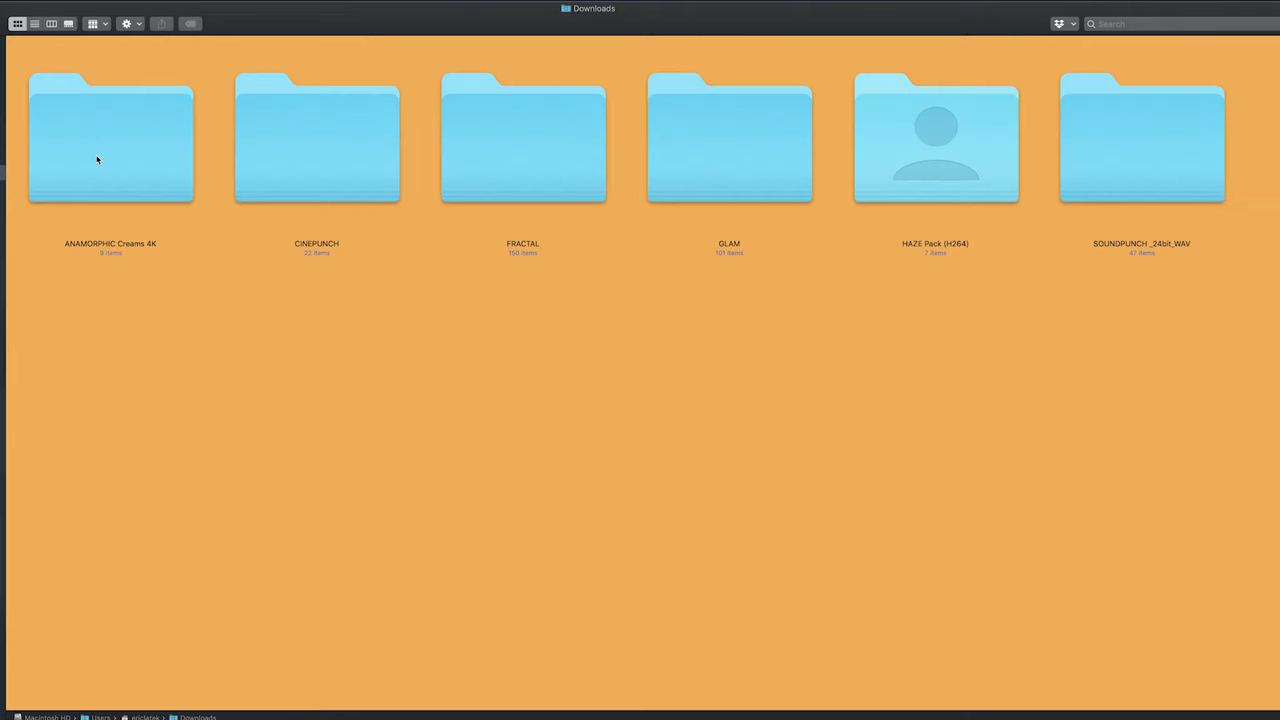
Move ANAMORPHIC Creams 4K, HAZE Pack (H264) and FRACTAL into their matching CINEPUNCH folders.
drag(97, 159, 809, 197)
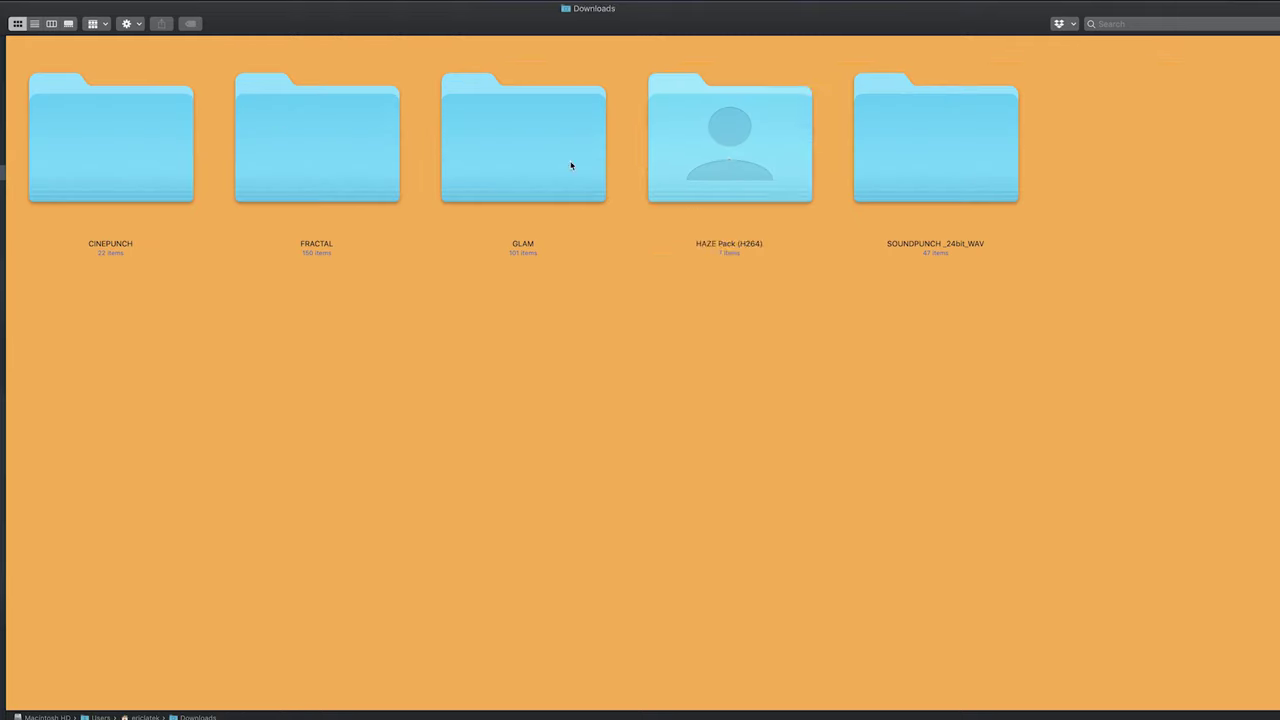
click(729, 162)
drag(729, 162, 1215, 293)
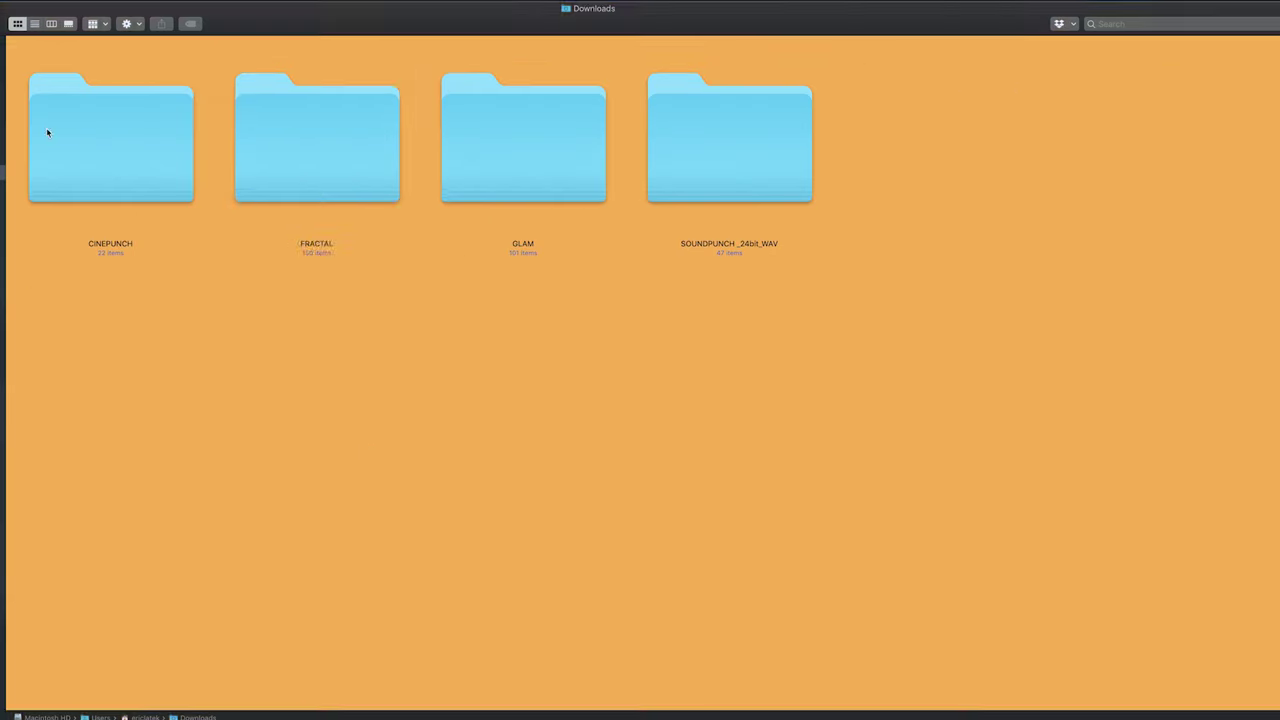
click(293, 181)
drag(293, 181, 729, 331)
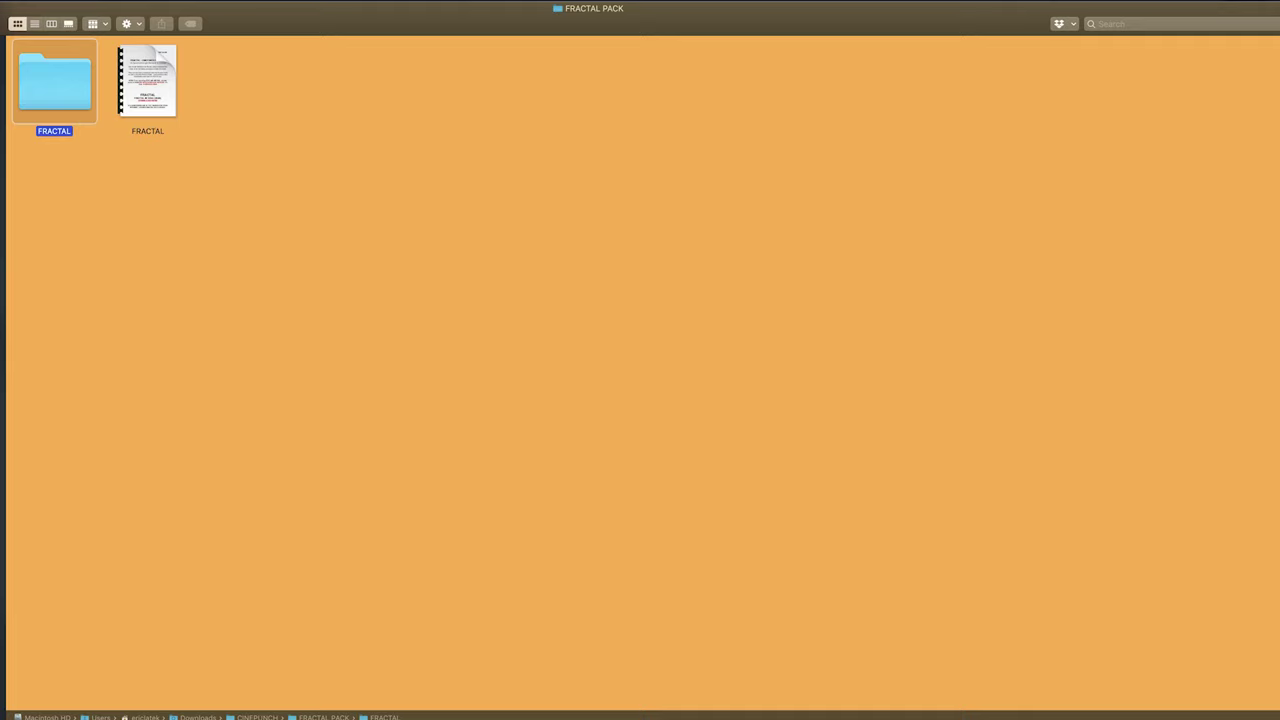
Drag the GLAM download into CINEPUNCH's GLAM folder and return to the CINEPUNCH folder.
key(super+Up)
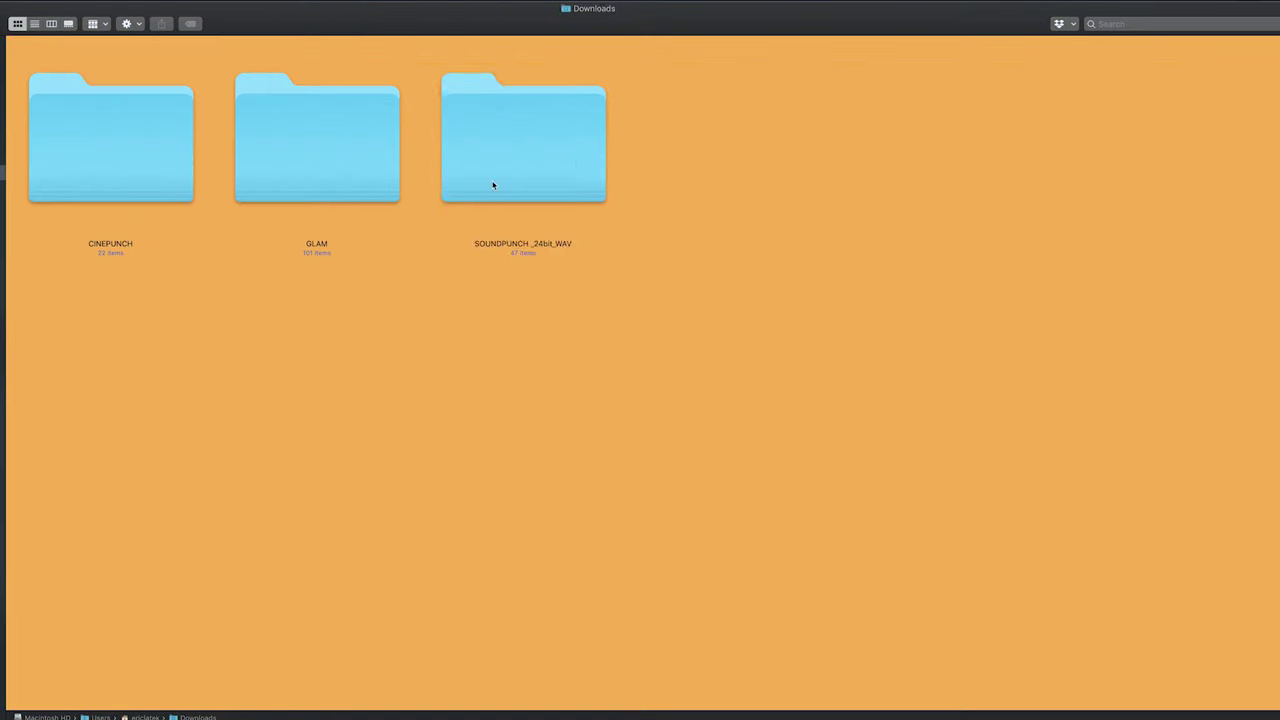
click(517, 158)
drag(517, 158, 517, 414)
key(super+Up)
key(super+Up)
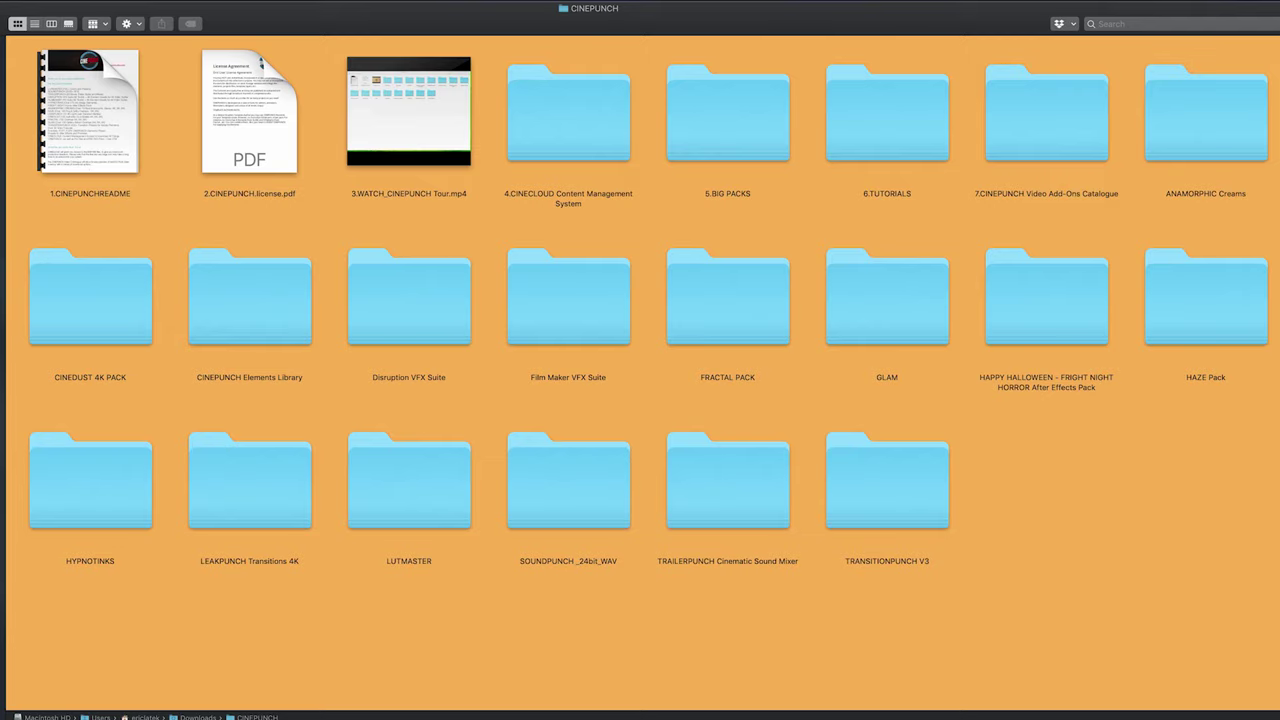
drag(314, 168, 905, 319)
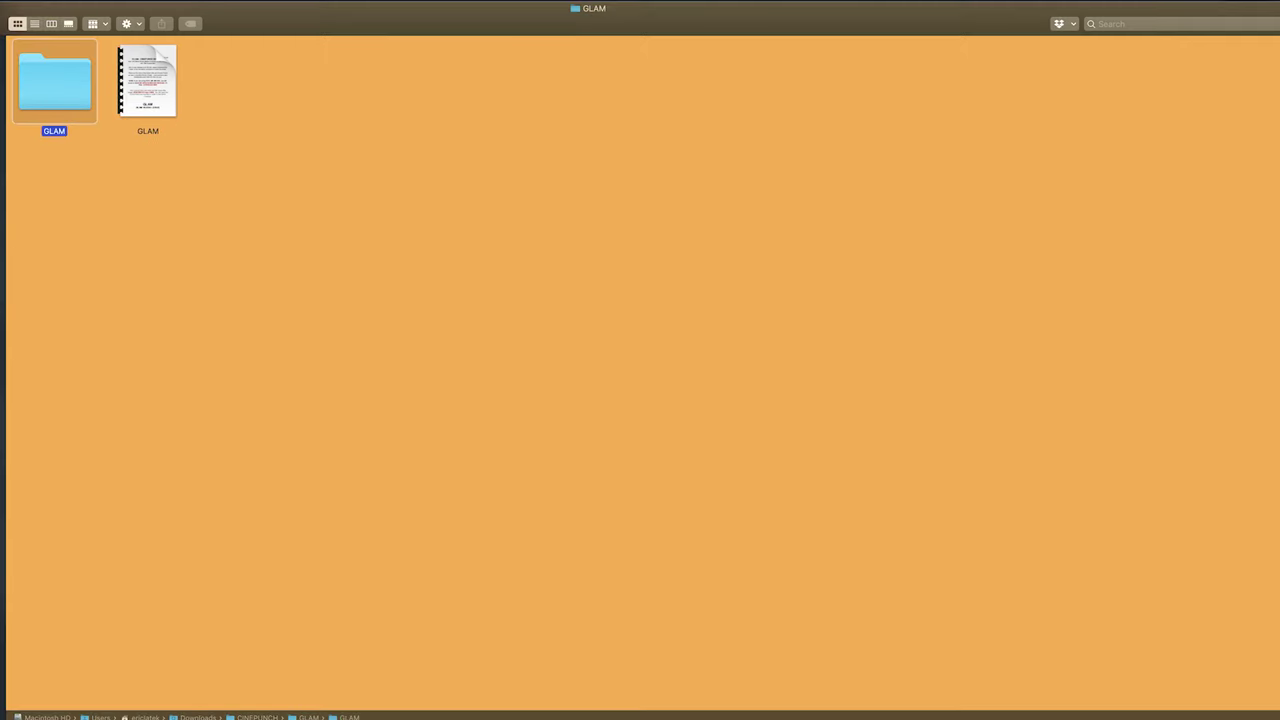
key(super+Up)
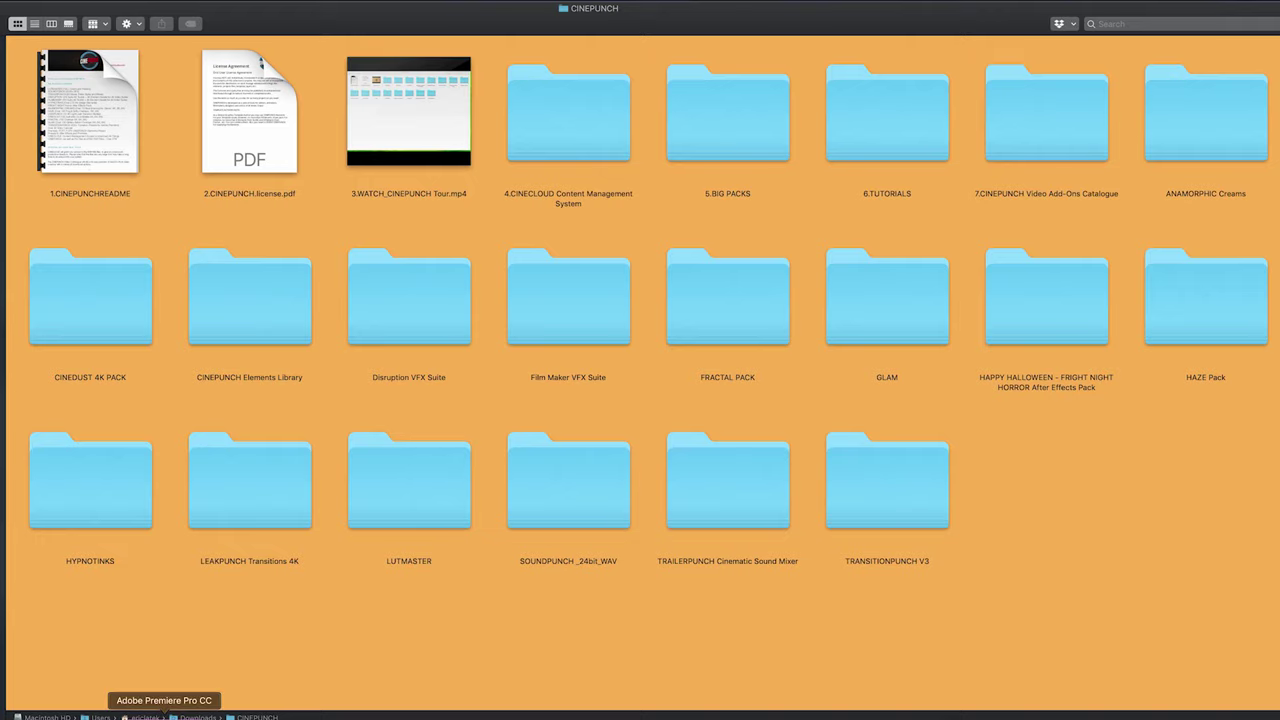
click(163, 718)
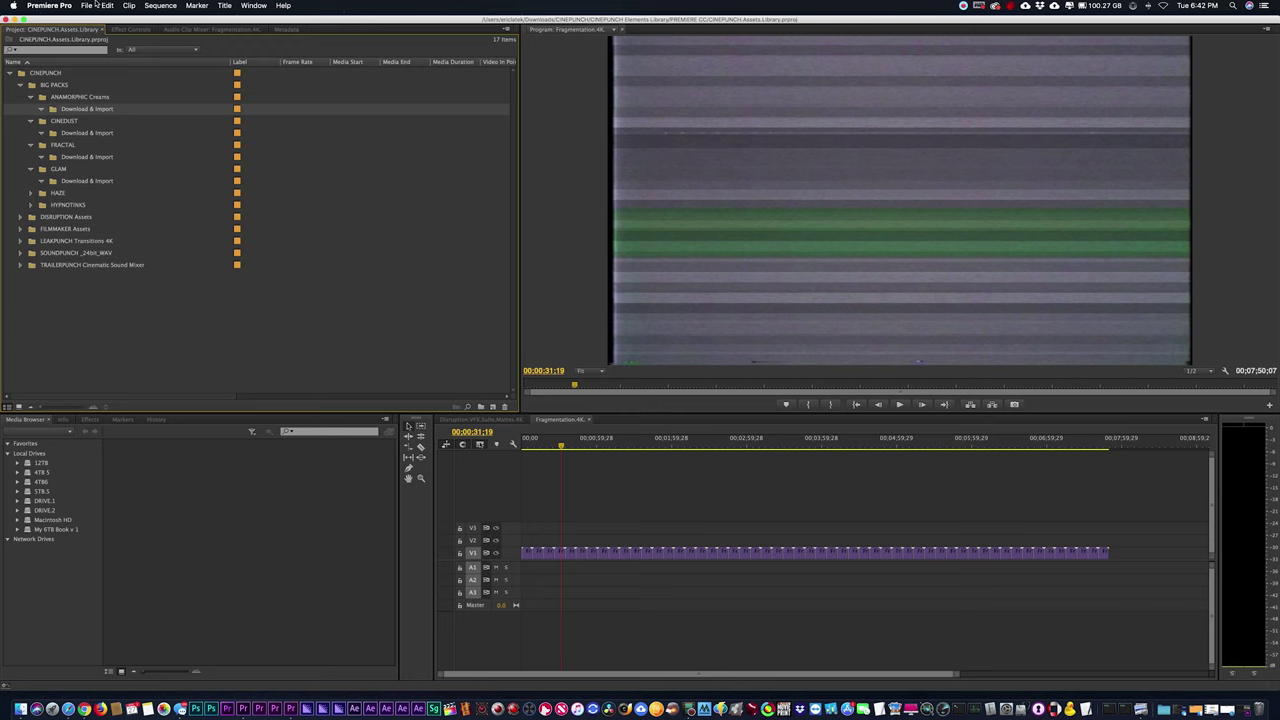
Import the ANAMORPHIC Creams 4K folder from Downloads > CINEPUNCH > ANAMORPHIC Creams.
click(87, 5)
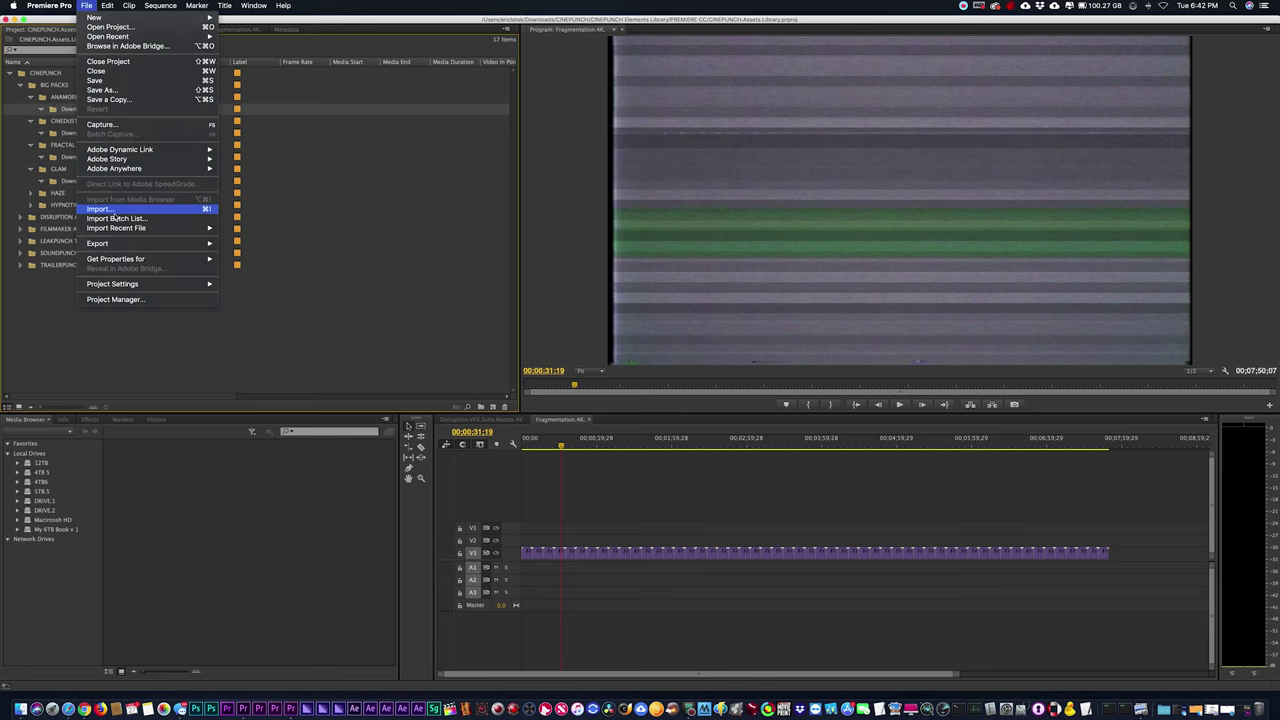
click(105, 209)
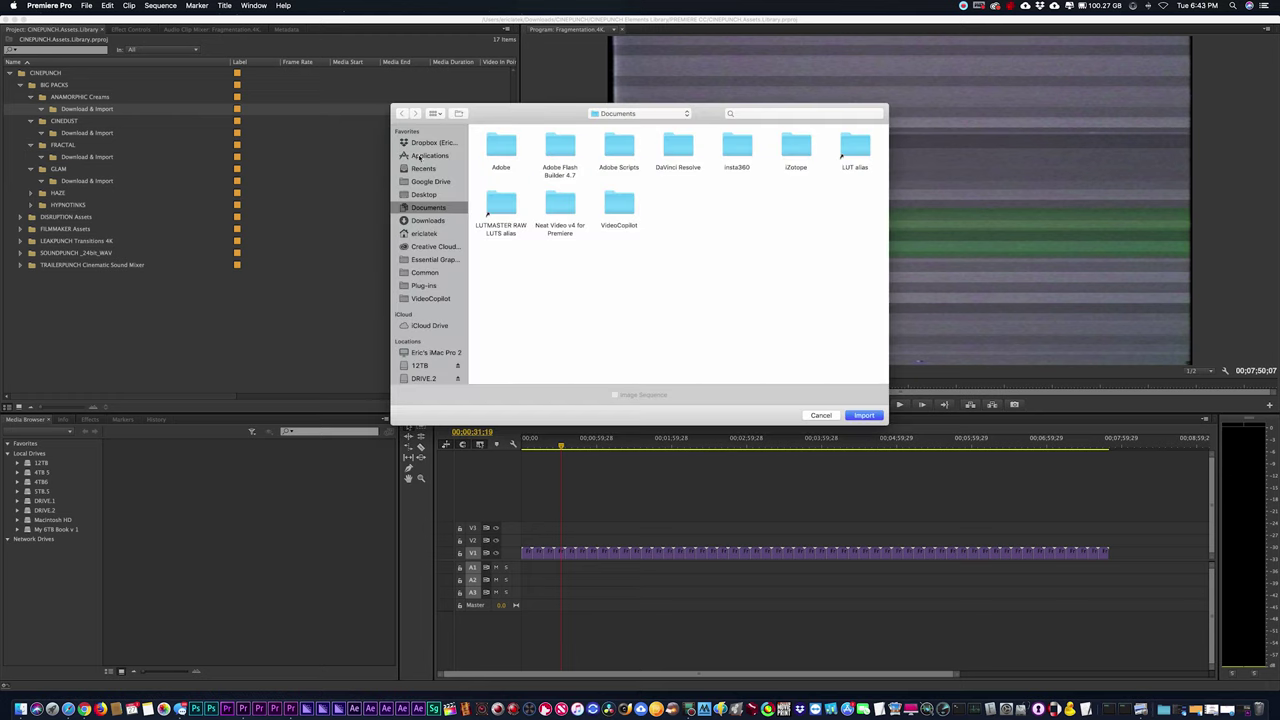
click(426, 221)
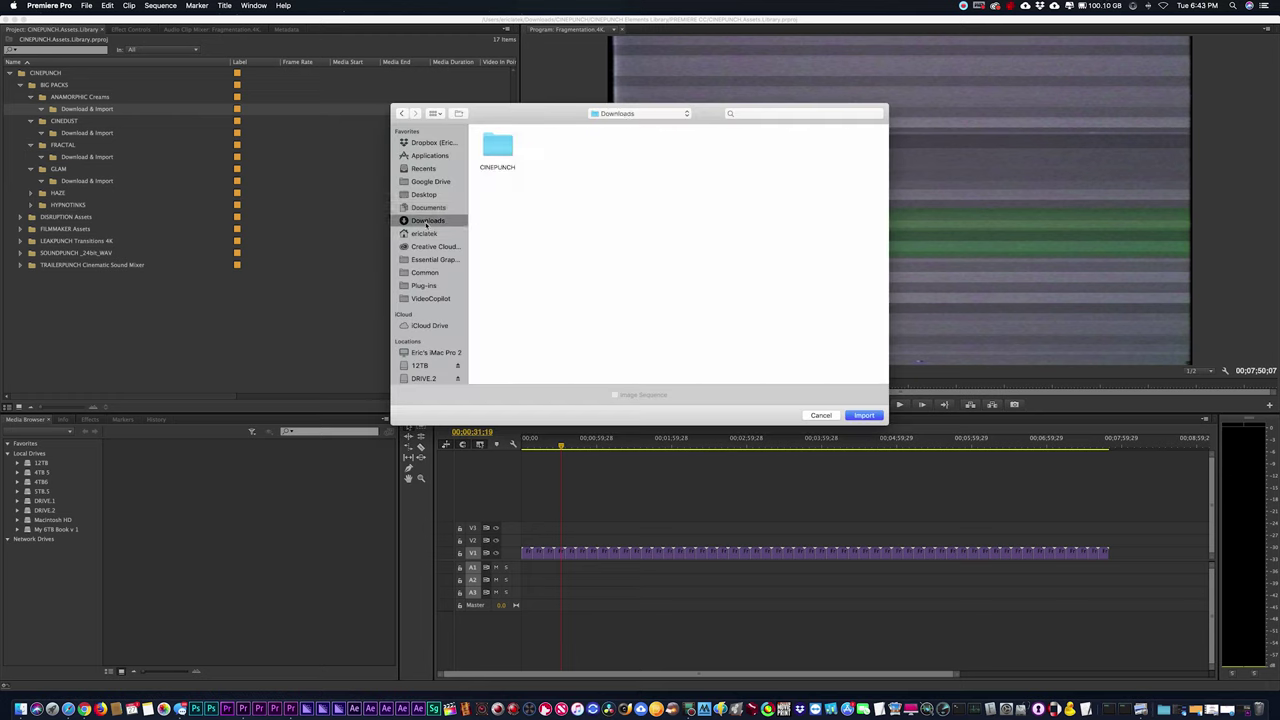
double_click(498, 148)
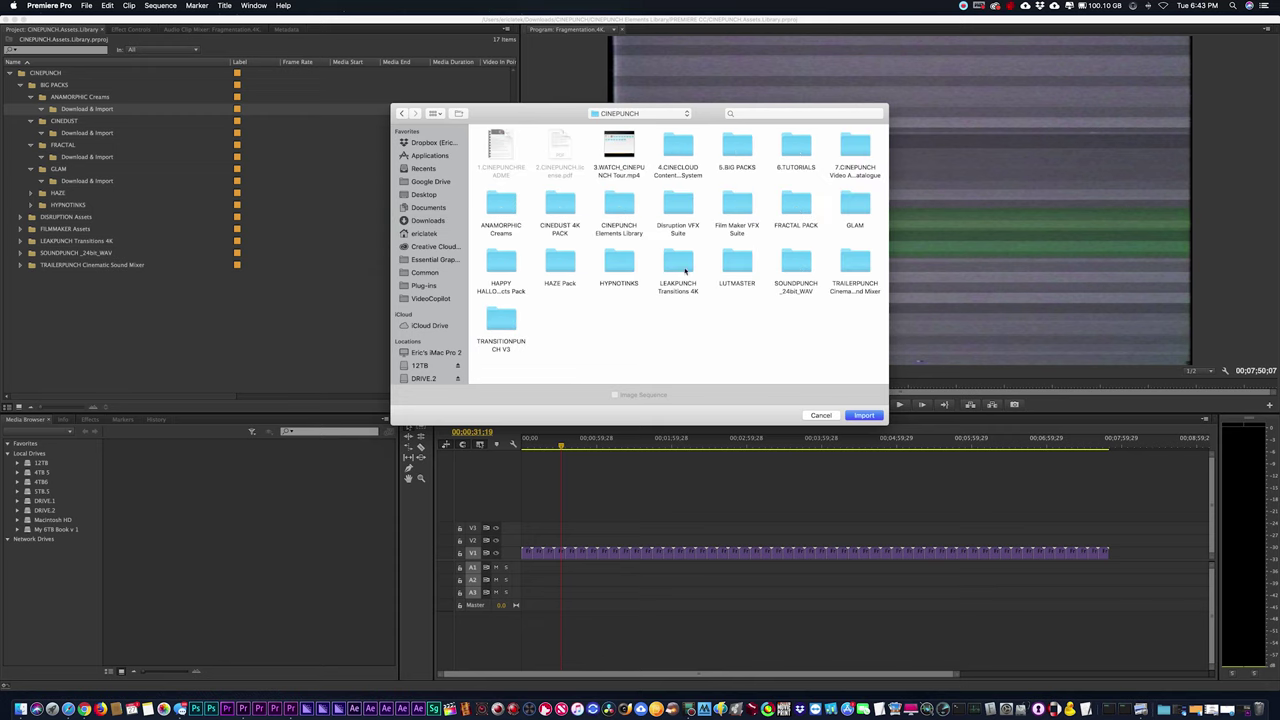
double_click(493, 205)
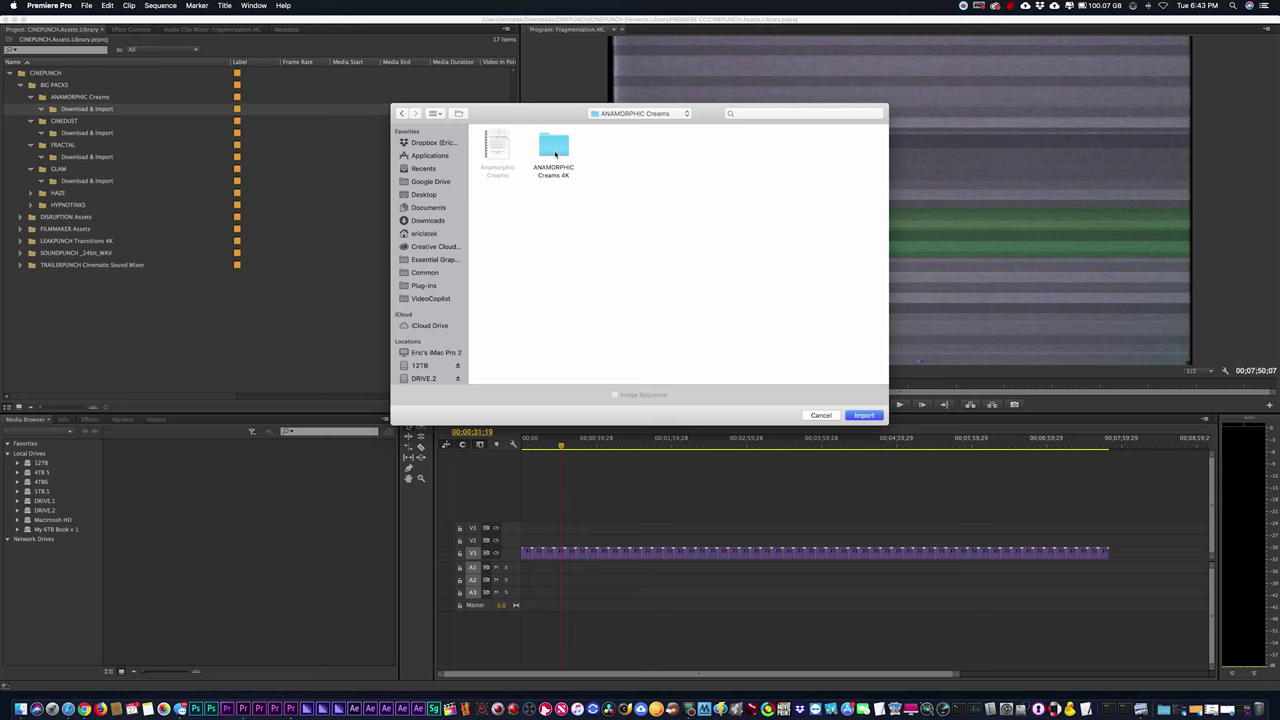
click(555, 150)
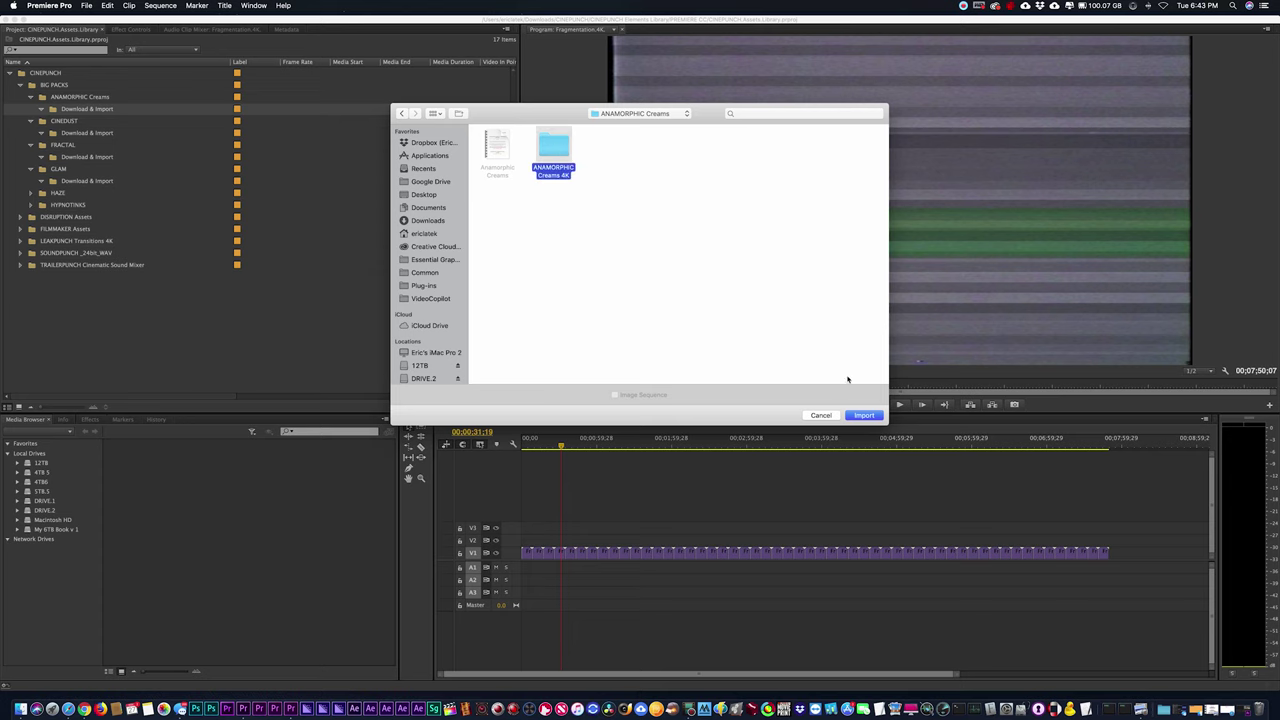
click(862, 415)
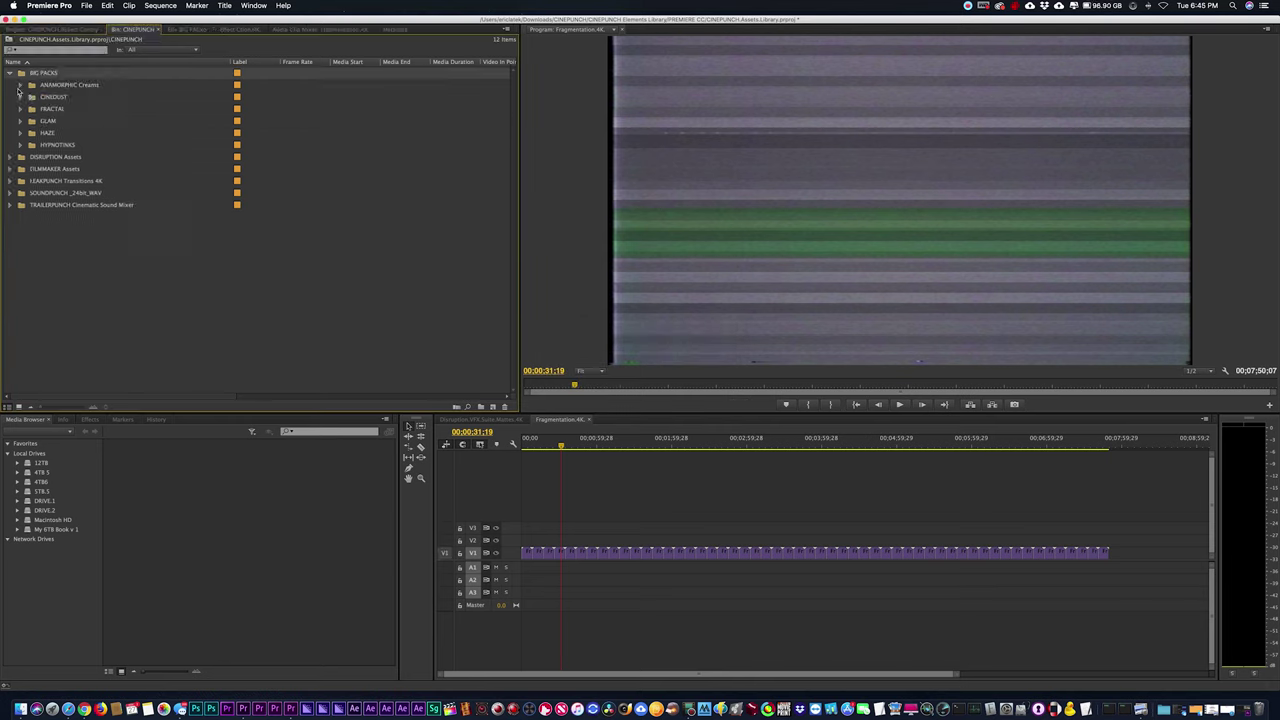
Import the CINEDUST 4K PACK footage into CINEDUST's Download & Import bin.
click(19, 96)
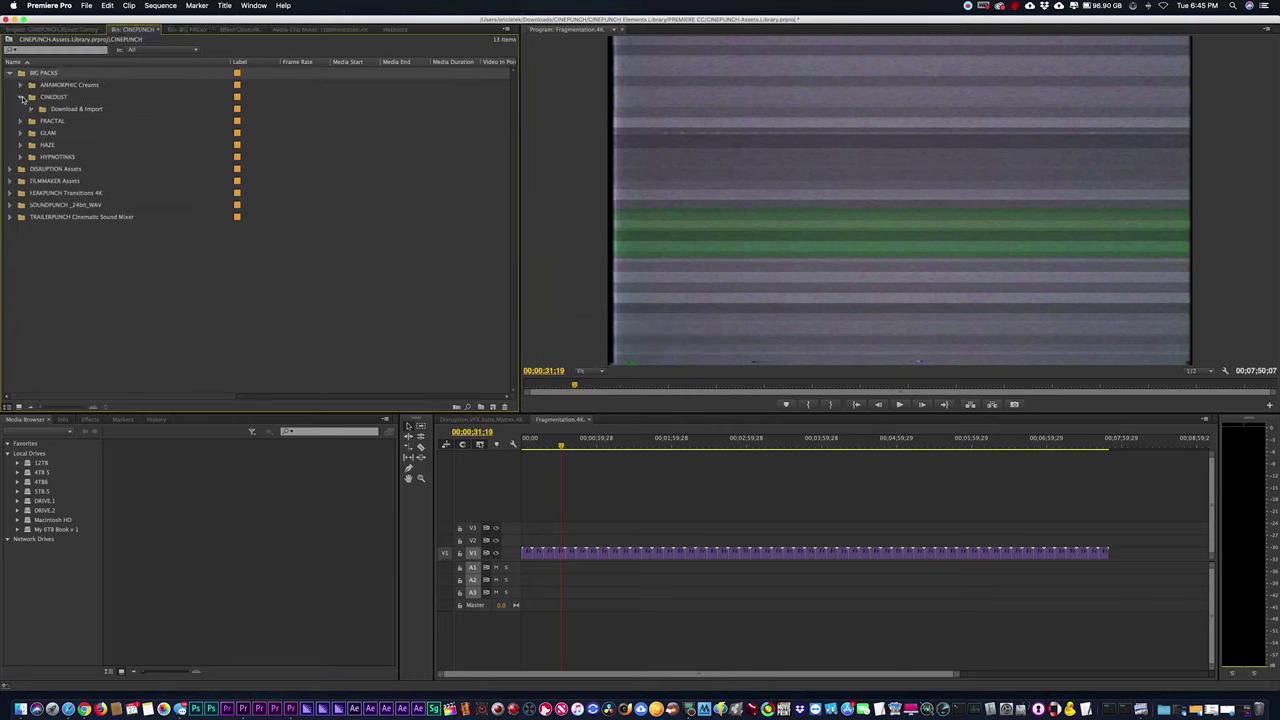
click(48, 110)
click(87, 5)
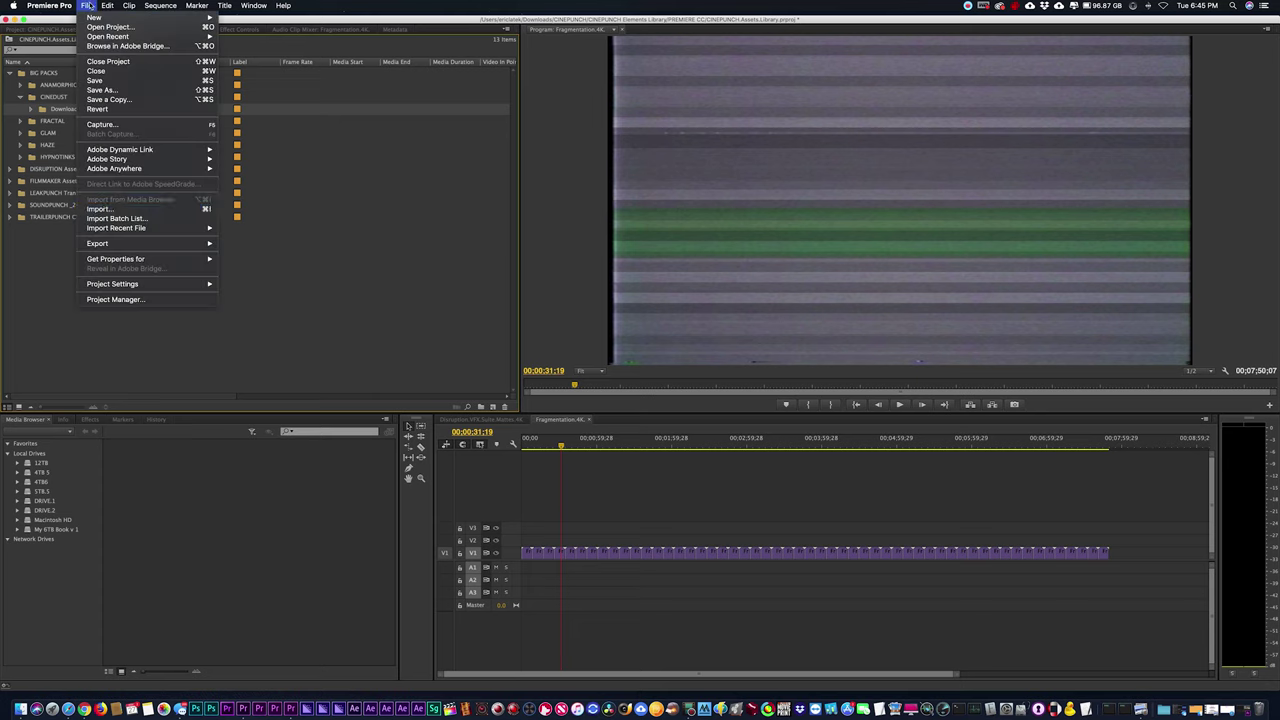
click(100, 208)
click(545, 167)
click(640, 113)
click(620, 127)
click(565, 206)
double_click(573, 206)
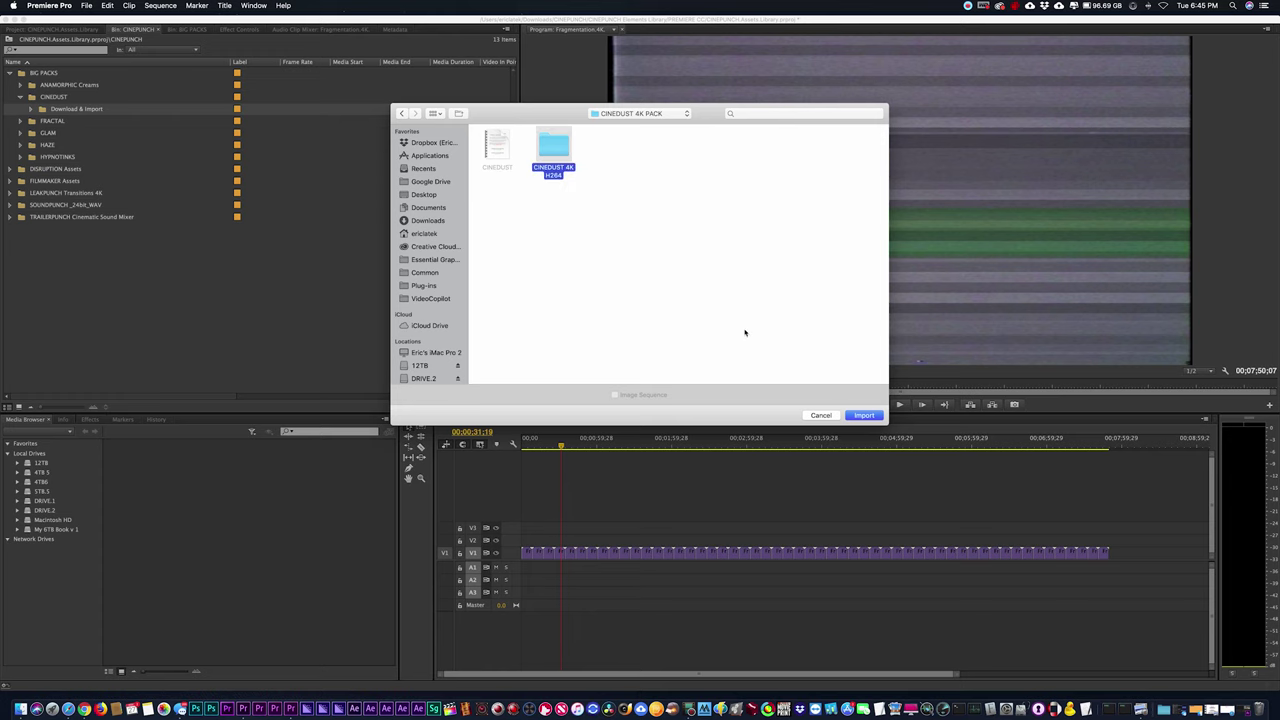
click(865, 415)
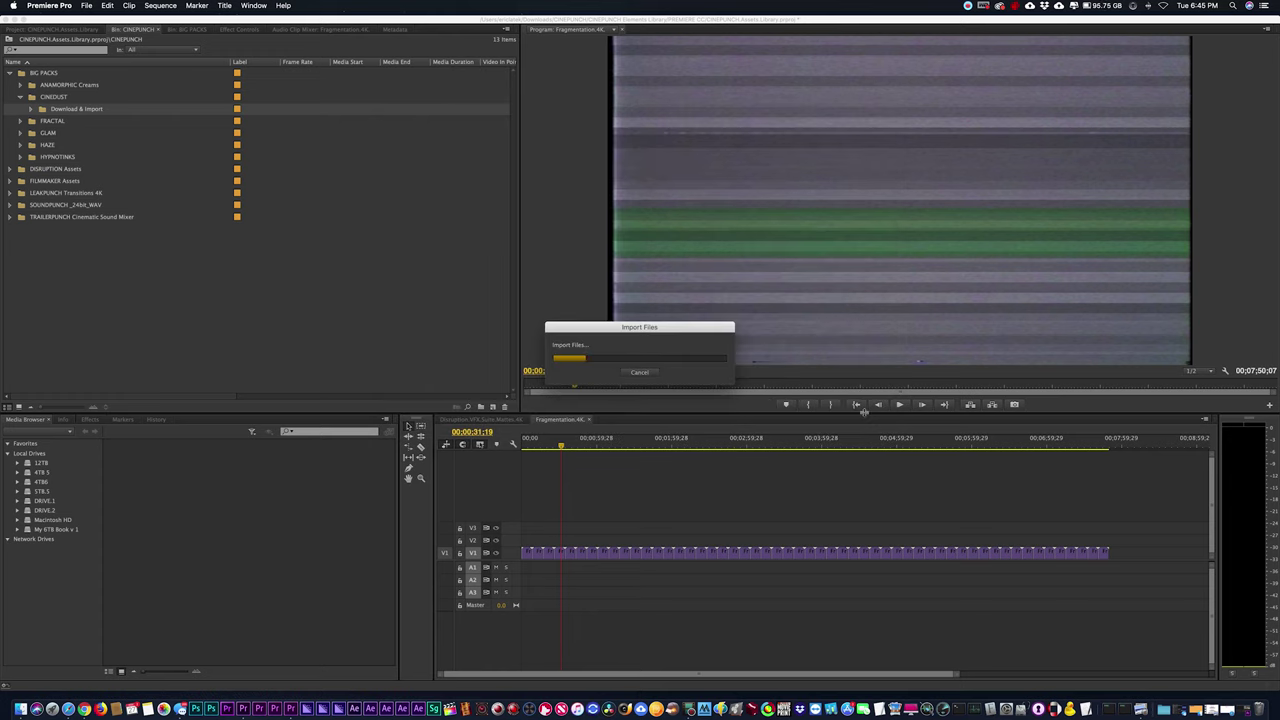
Preview and play Bokeh_Winds_Lite_2.mp4 from the Bokeh Winds Lite bin.
click(41, 120)
click(52, 133)
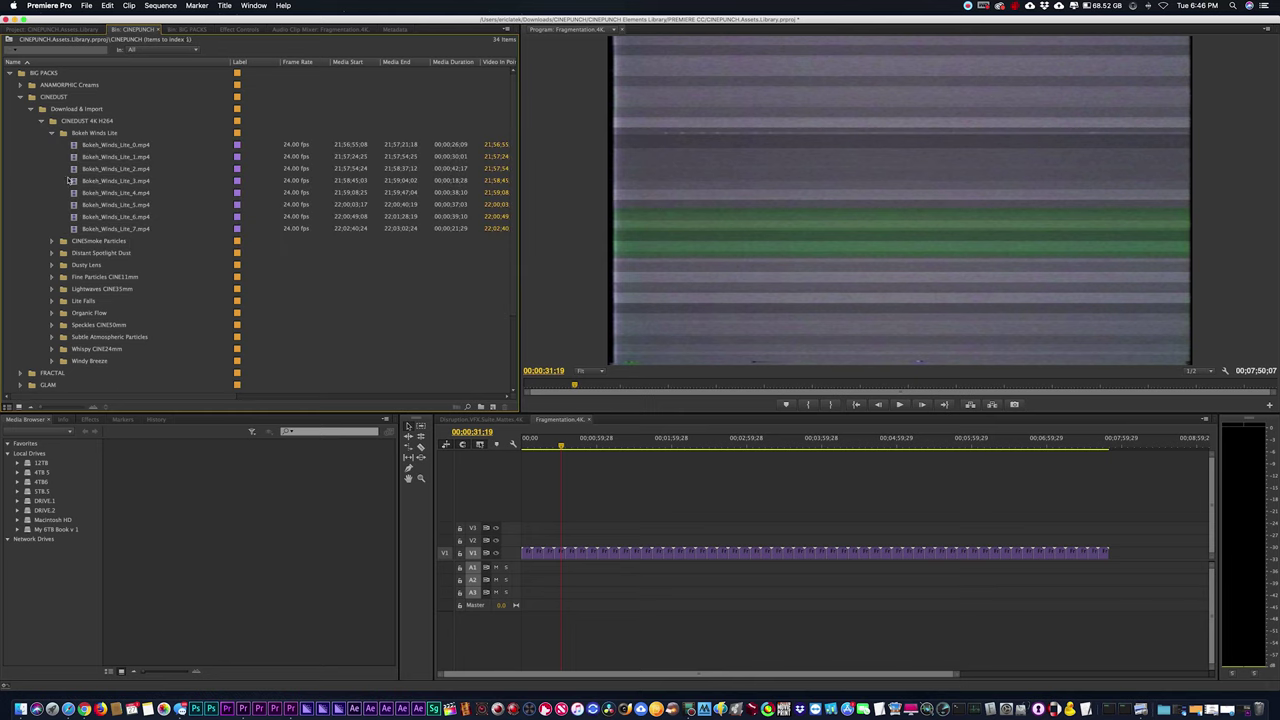
double_click(73, 169)
key(space)
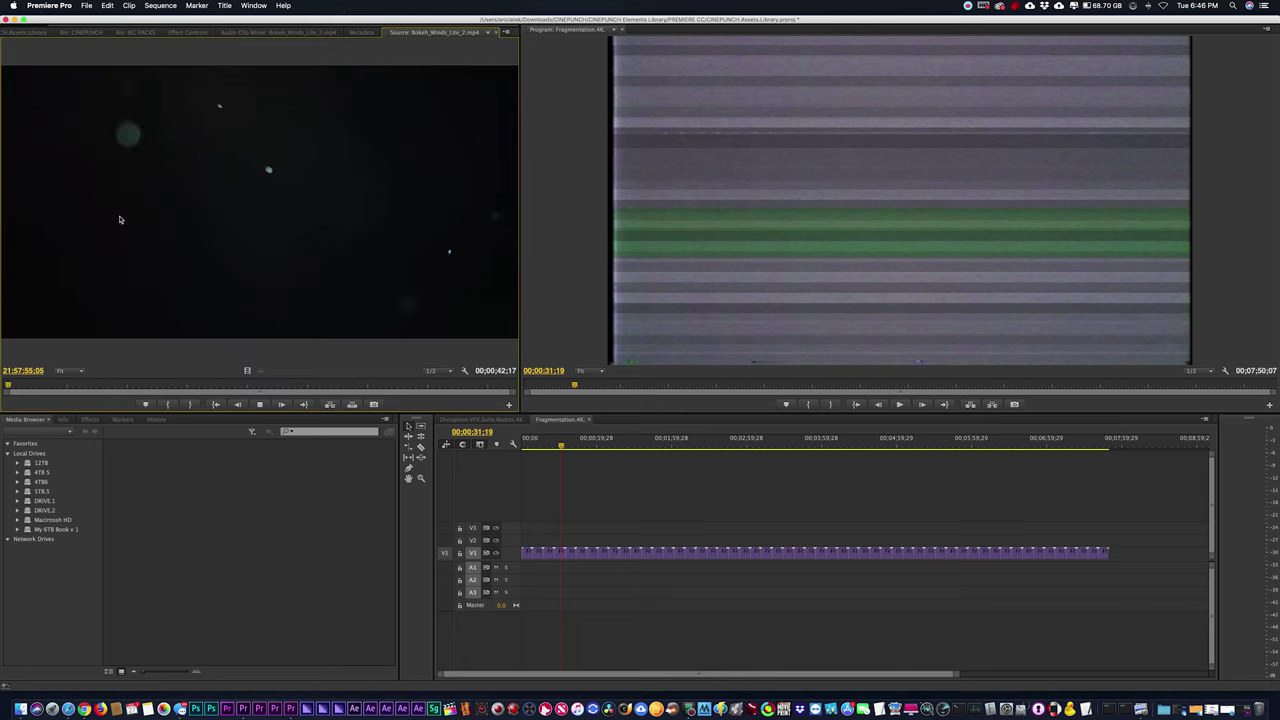
click(86, 32)
Collapse the CINEDUST bins and target FRACTAL's Download & Import bin.
click(51, 136)
click(41, 124)
click(20, 100)
click(20, 113)
click(60, 124)
click(87, 5)
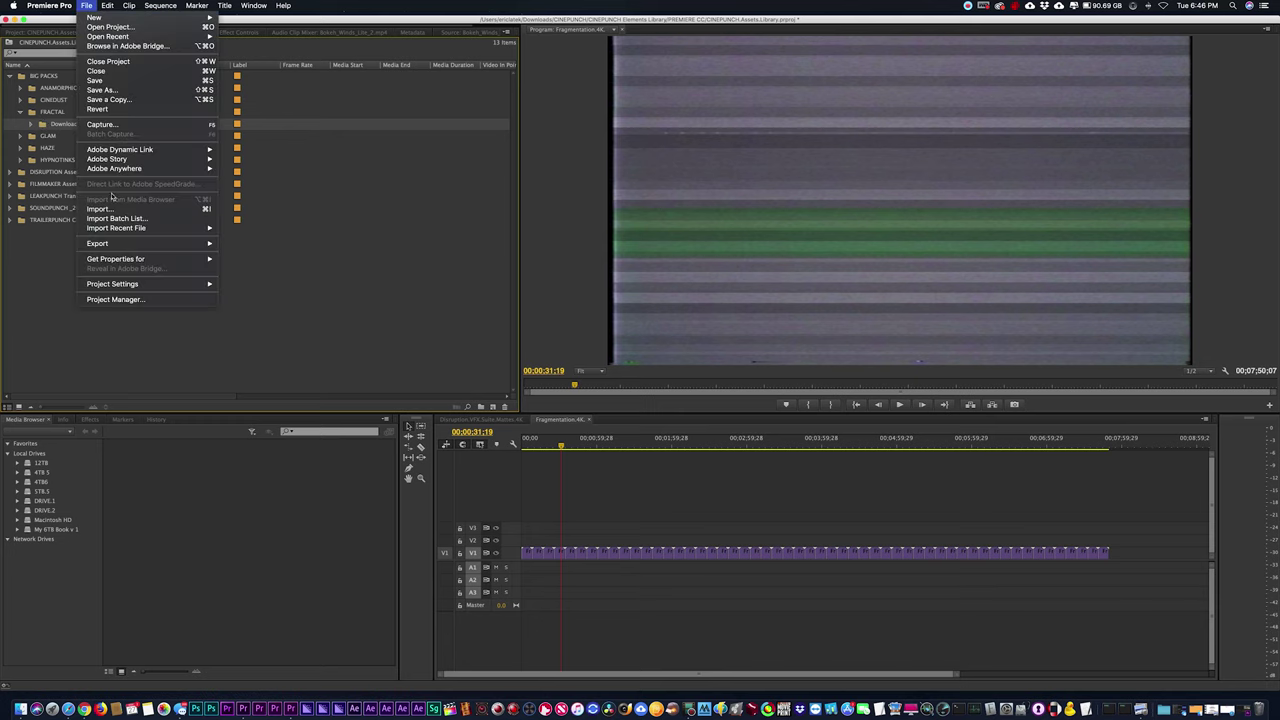
Import the FRACTAL PACK footage from the CINEPUNCH folder.
click(110, 208)
click(627, 115)
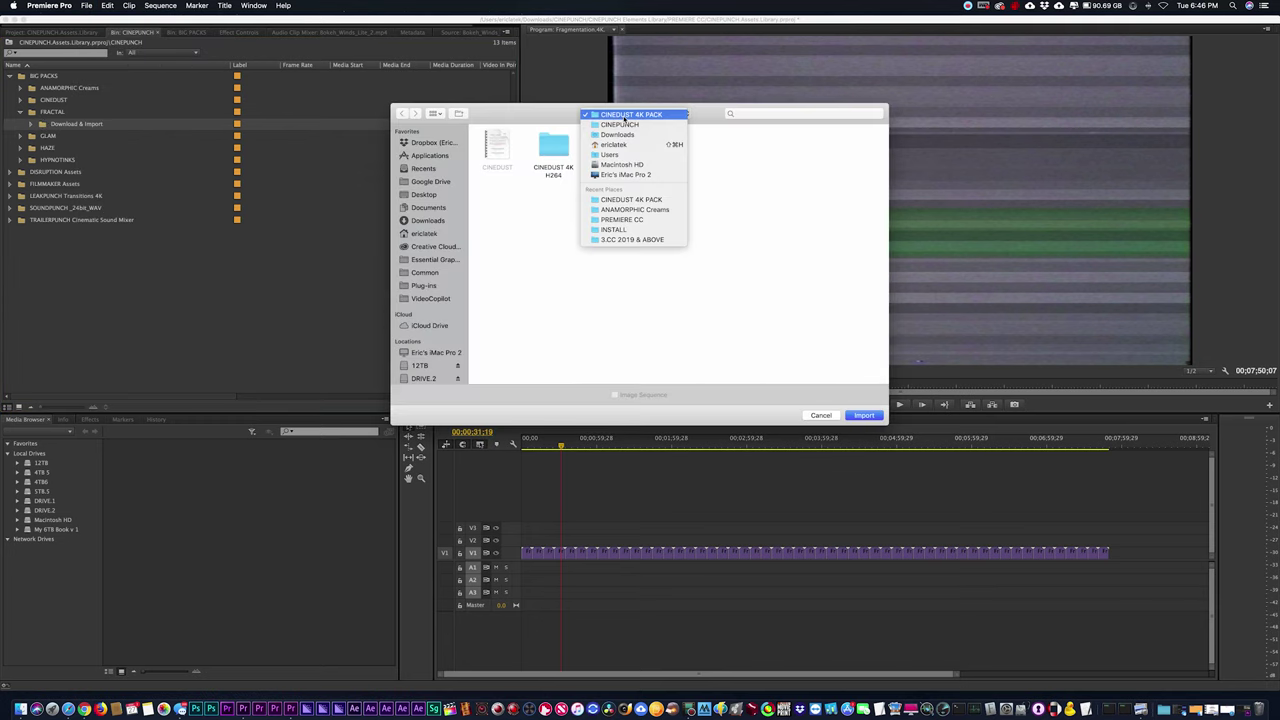
click(619, 124)
double_click(800, 204)
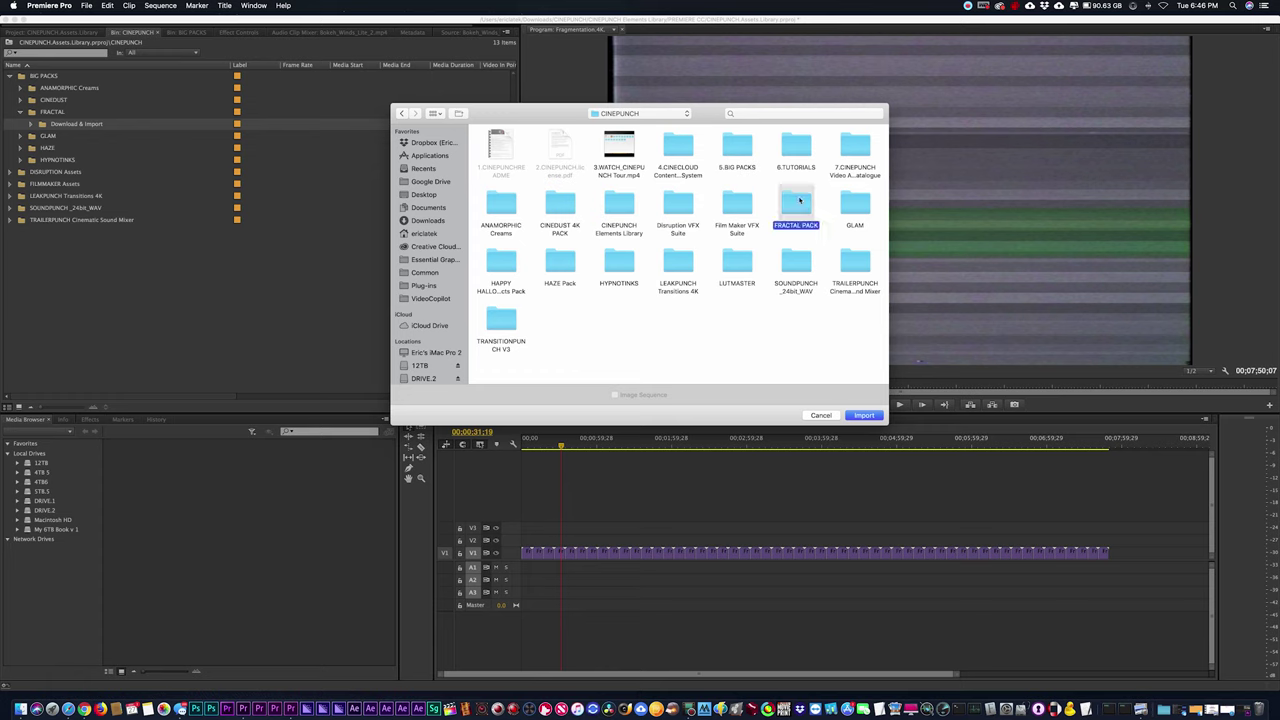
click(865, 415)
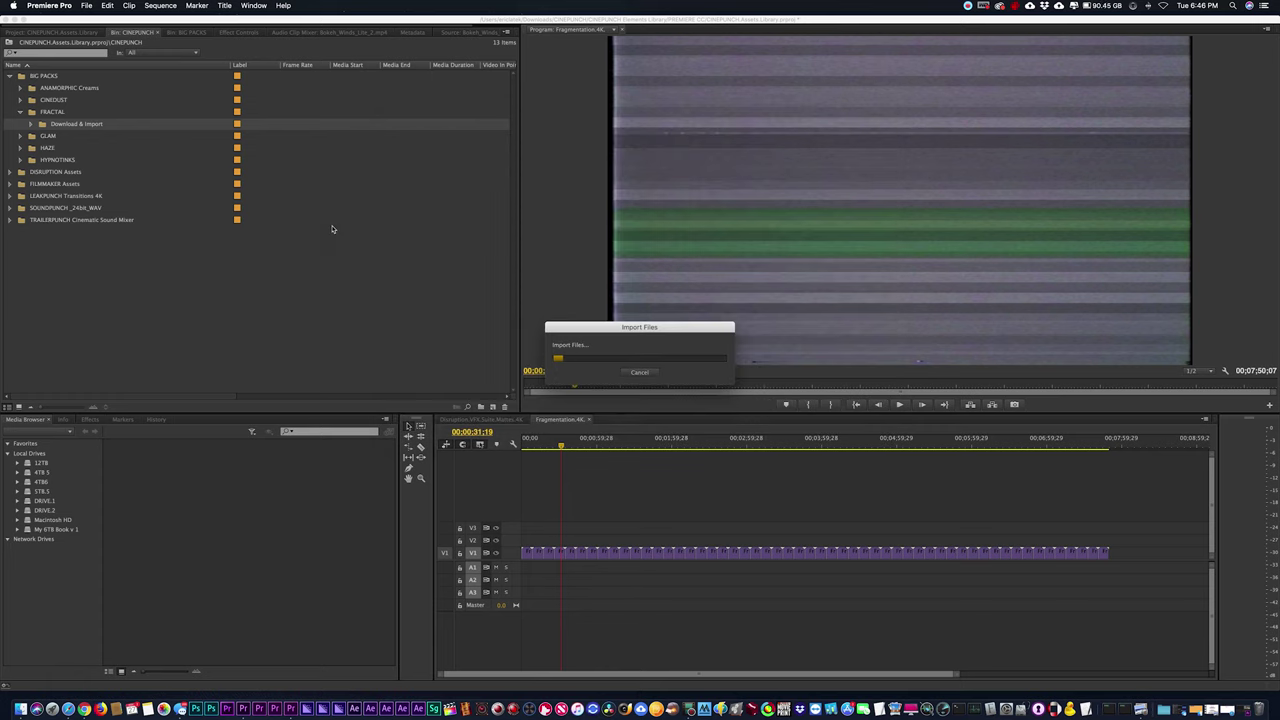
Expand the imported FRACTAL bin, scroll through its clips, then collapse it.
click(31, 123)
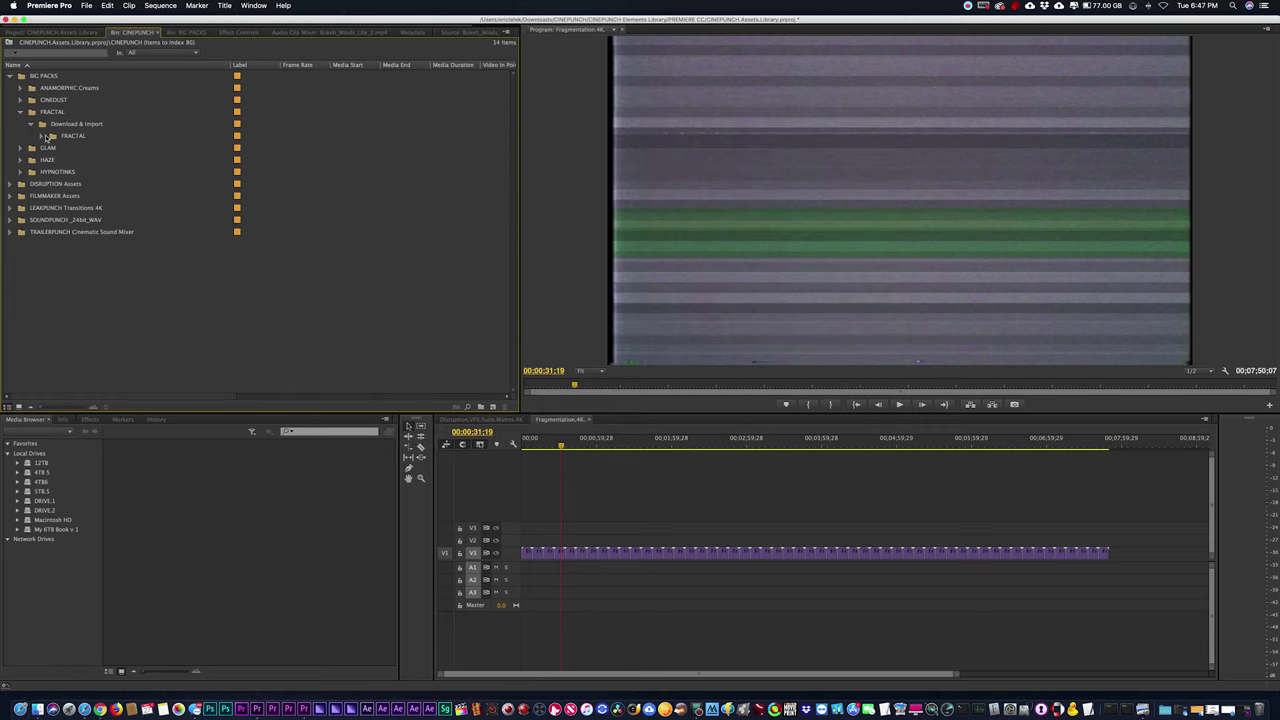
click(42, 135)
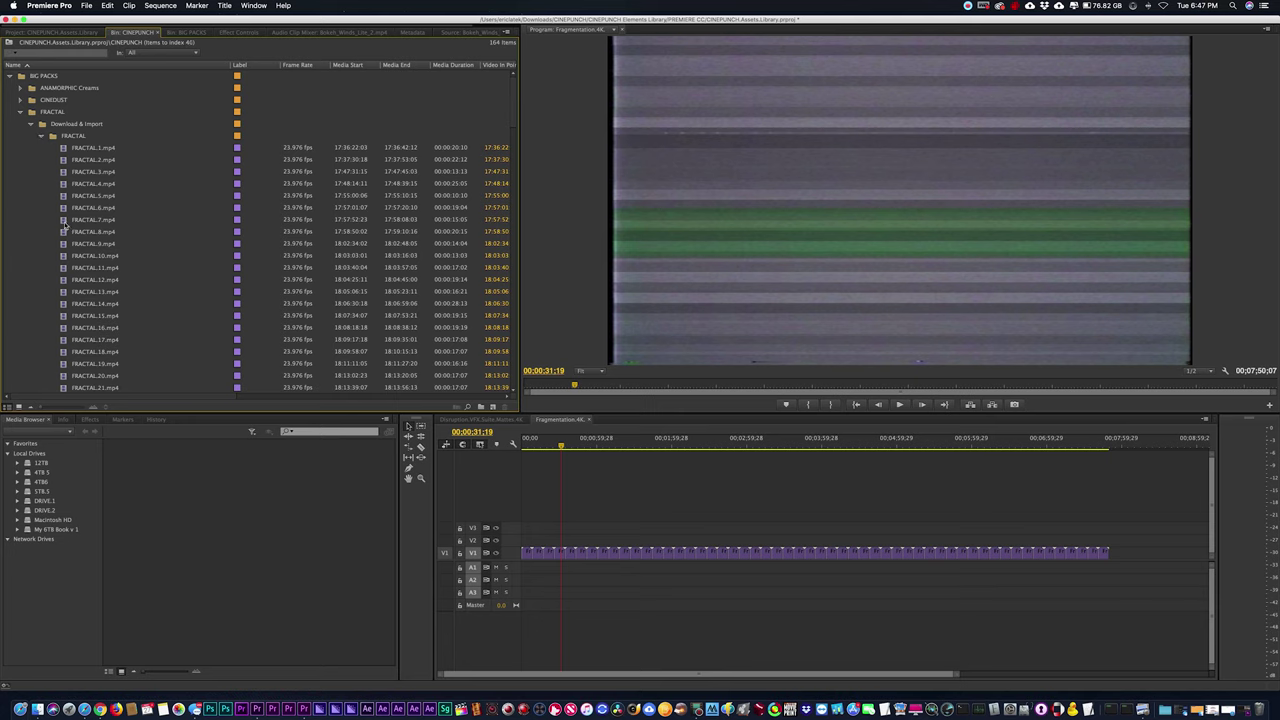
scroll(134, 203, down, 6)
scroll(137, 202, down, 20)
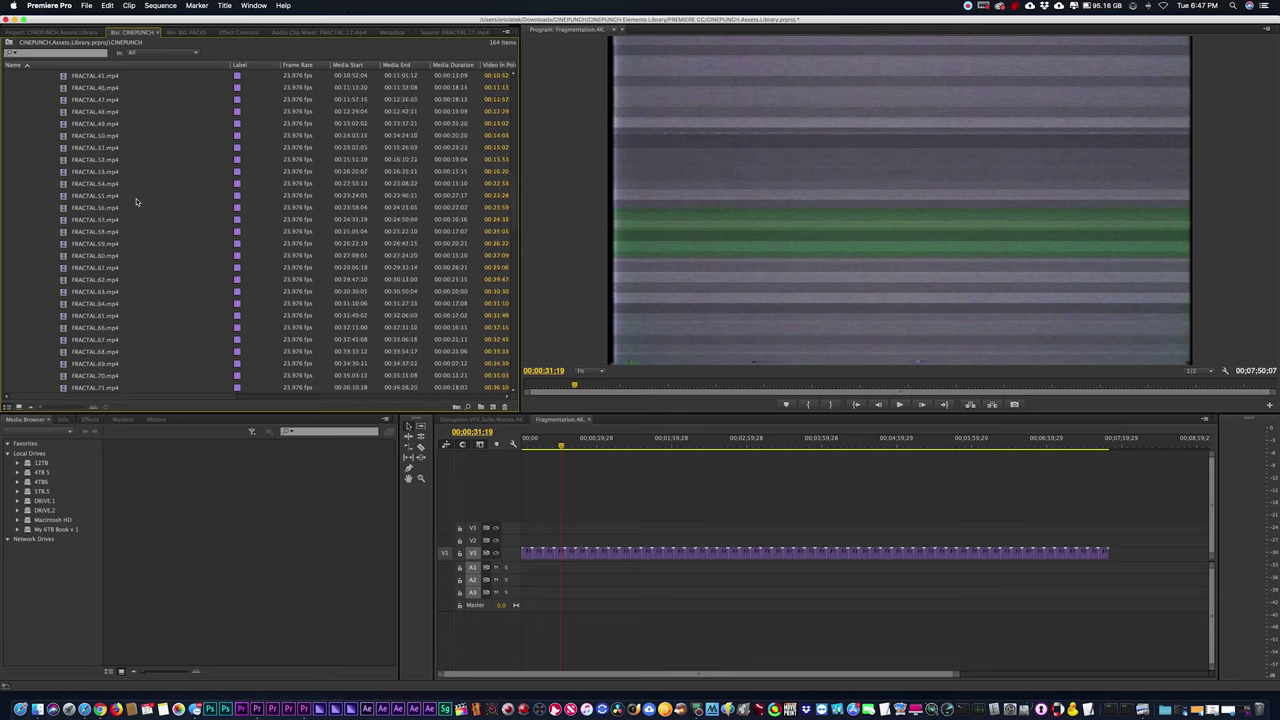
scroll(137, 202, down, 15)
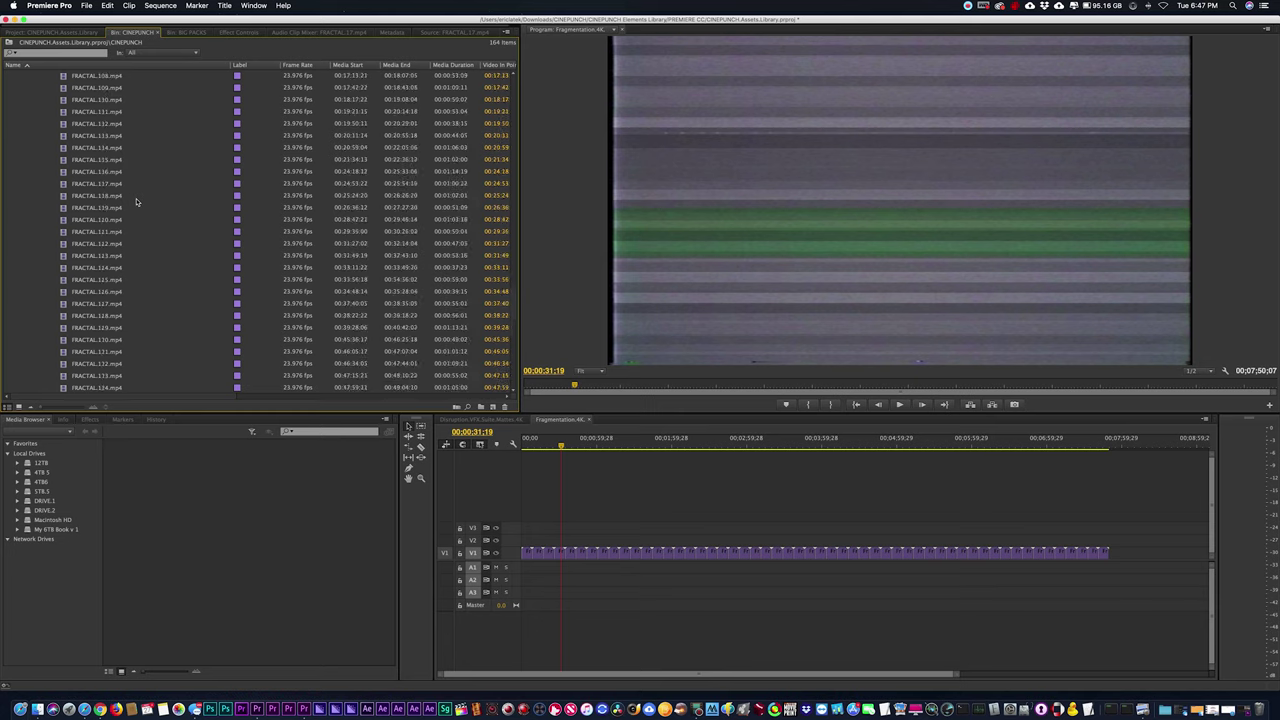
scroll(96, 157, up, 20)
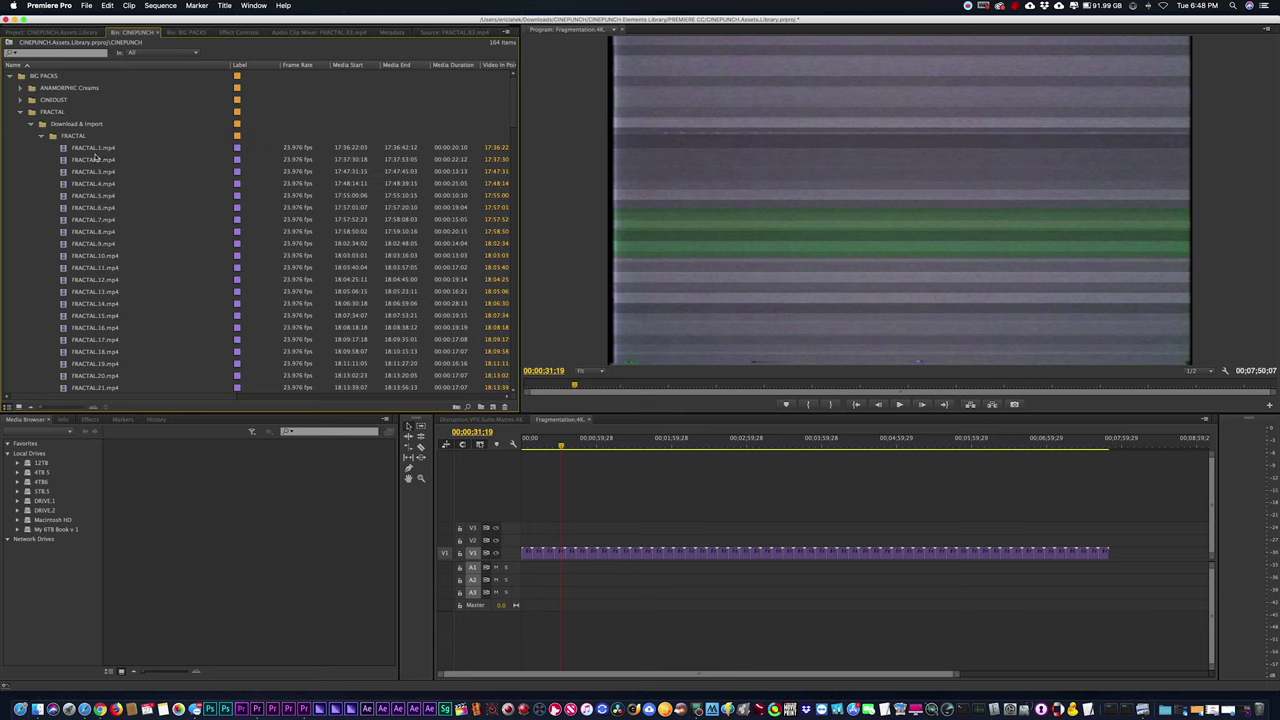
click(42, 136)
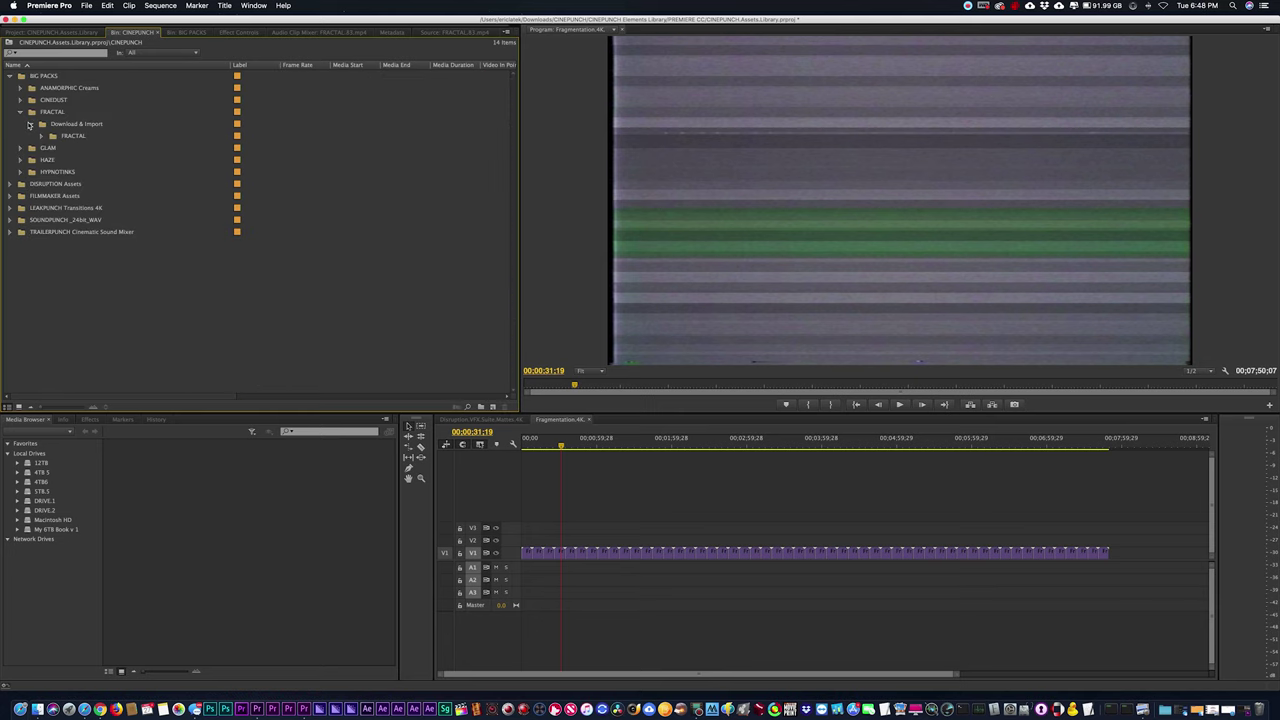
click(21, 113)
Import the inner GLAM folder from CINEPUNCH > GLAM into GLAM's Download & Import bin.
click(21, 124)
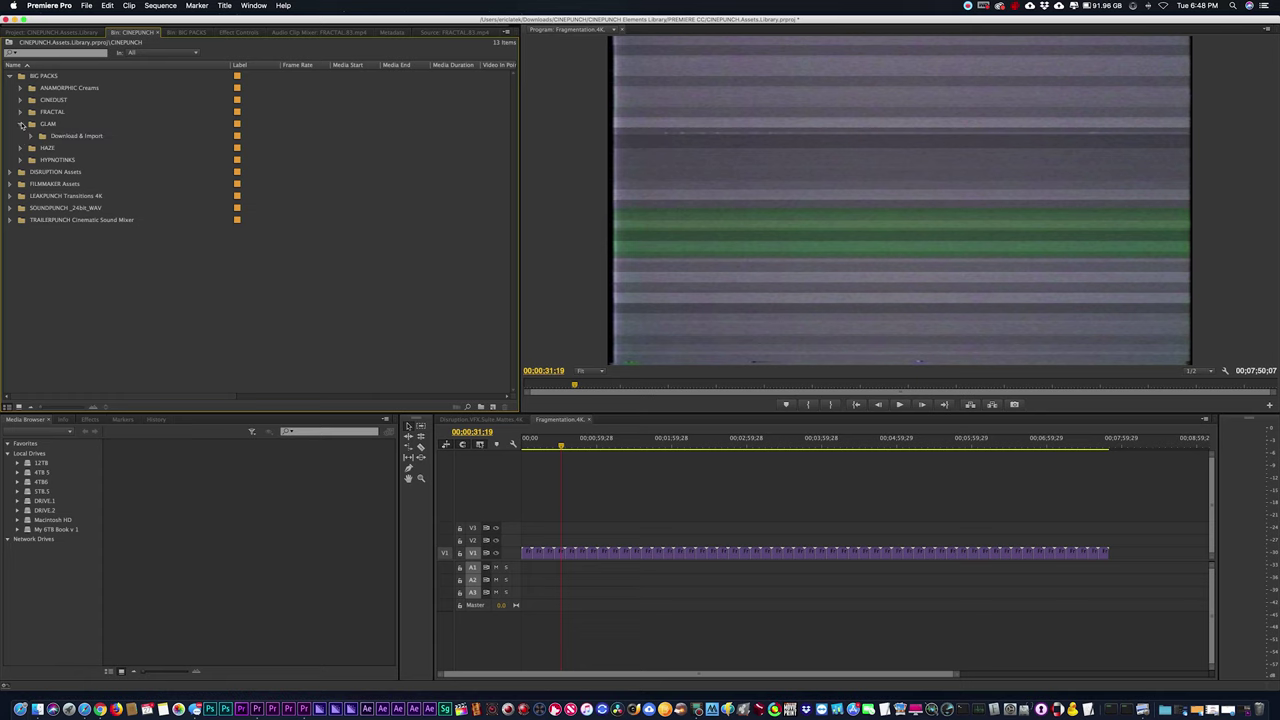
click(45, 139)
click(87, 6)
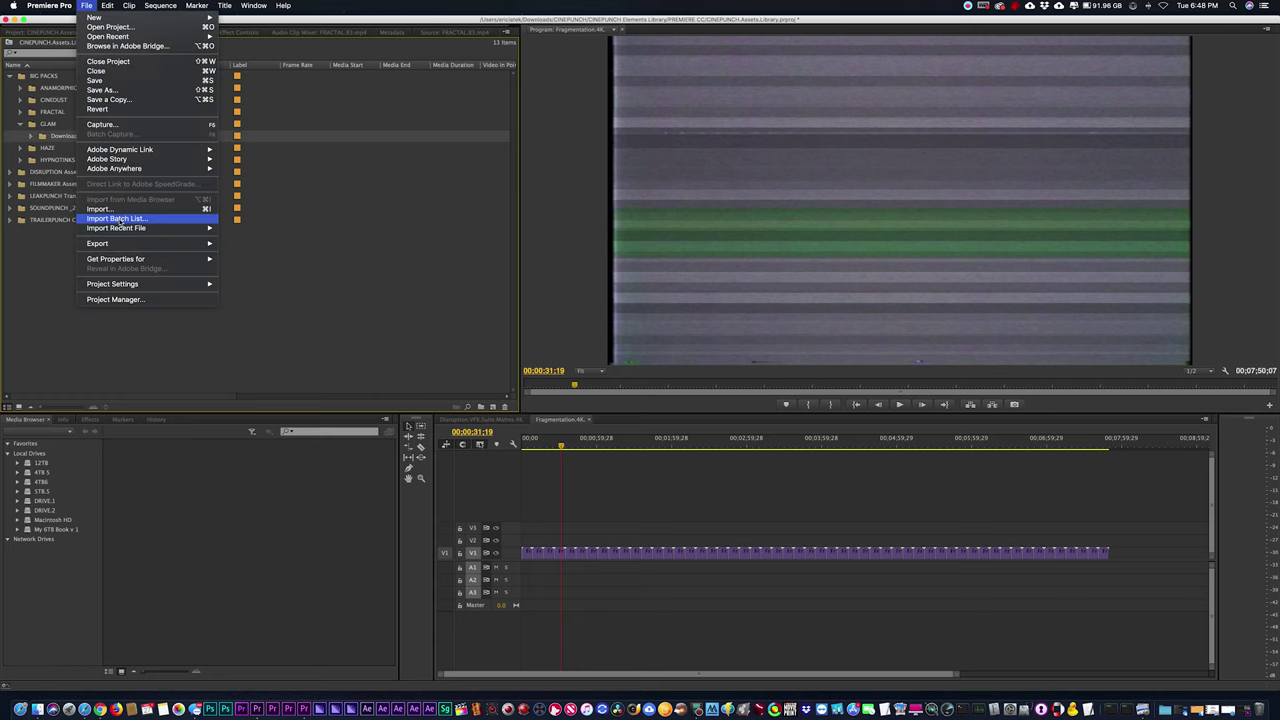
click(110, 209)
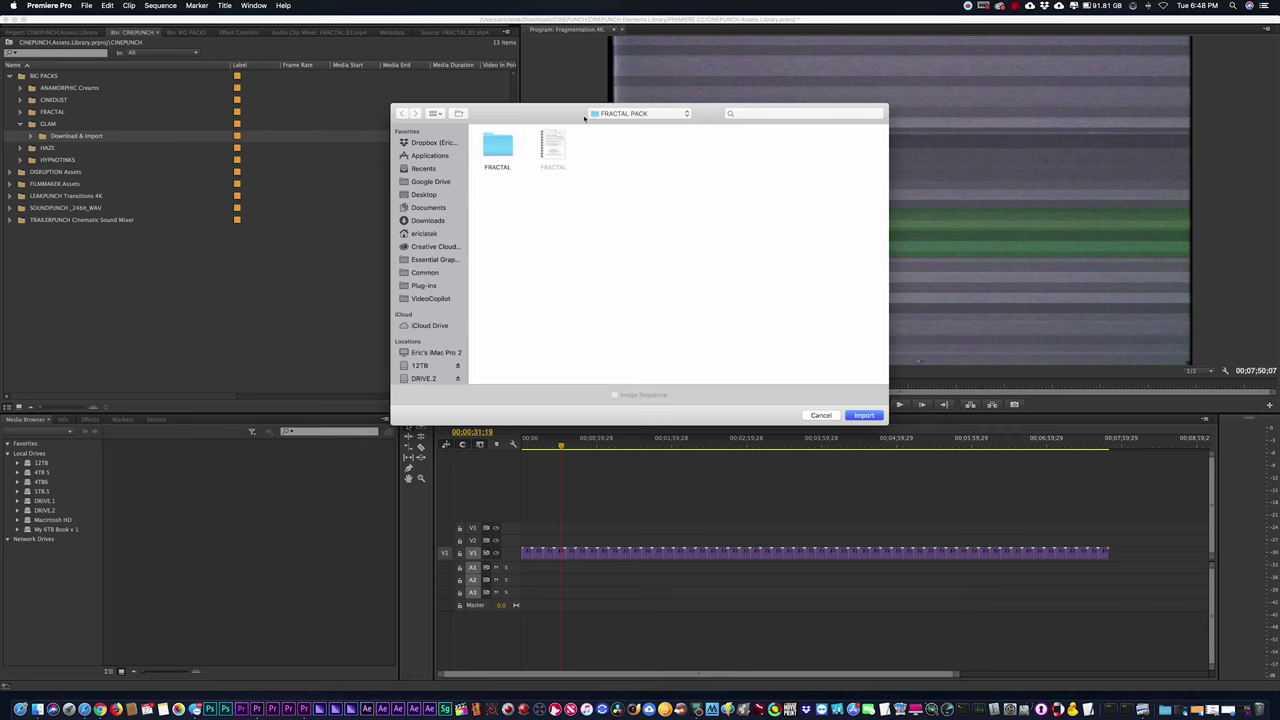
click(617, 114)
click(612, 126)
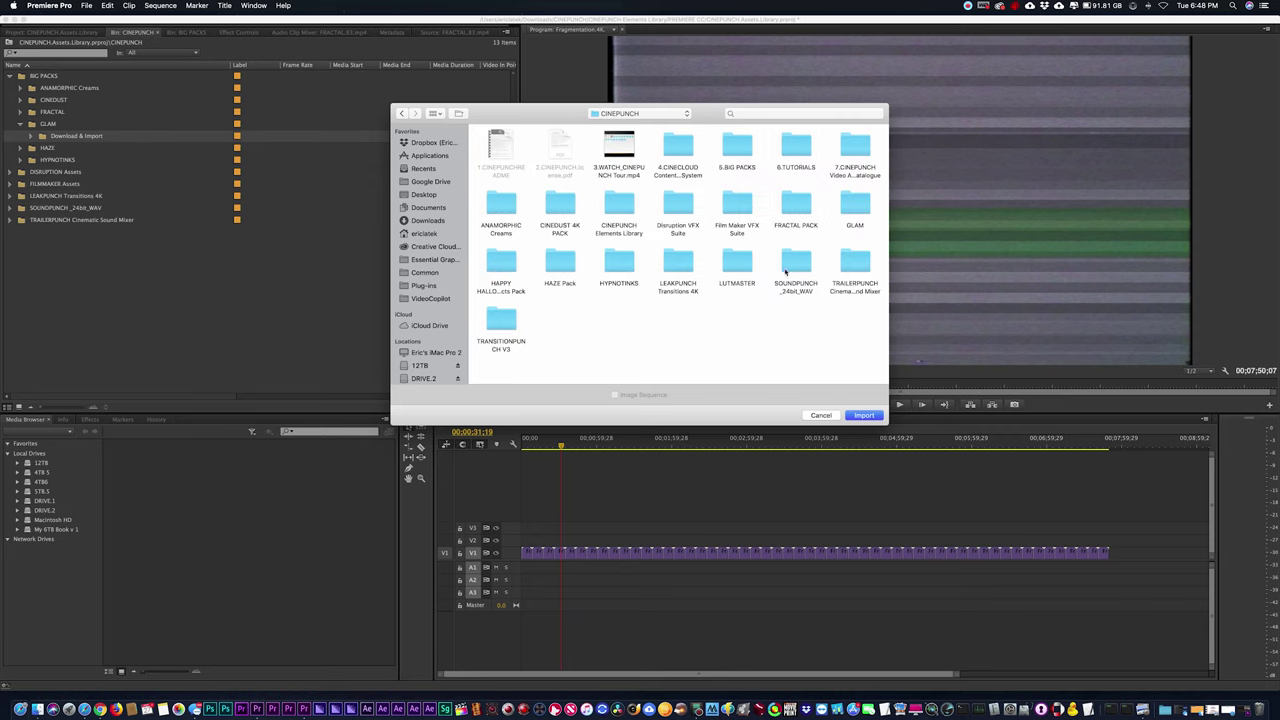
double_click(858, 208)
click(501, 150)
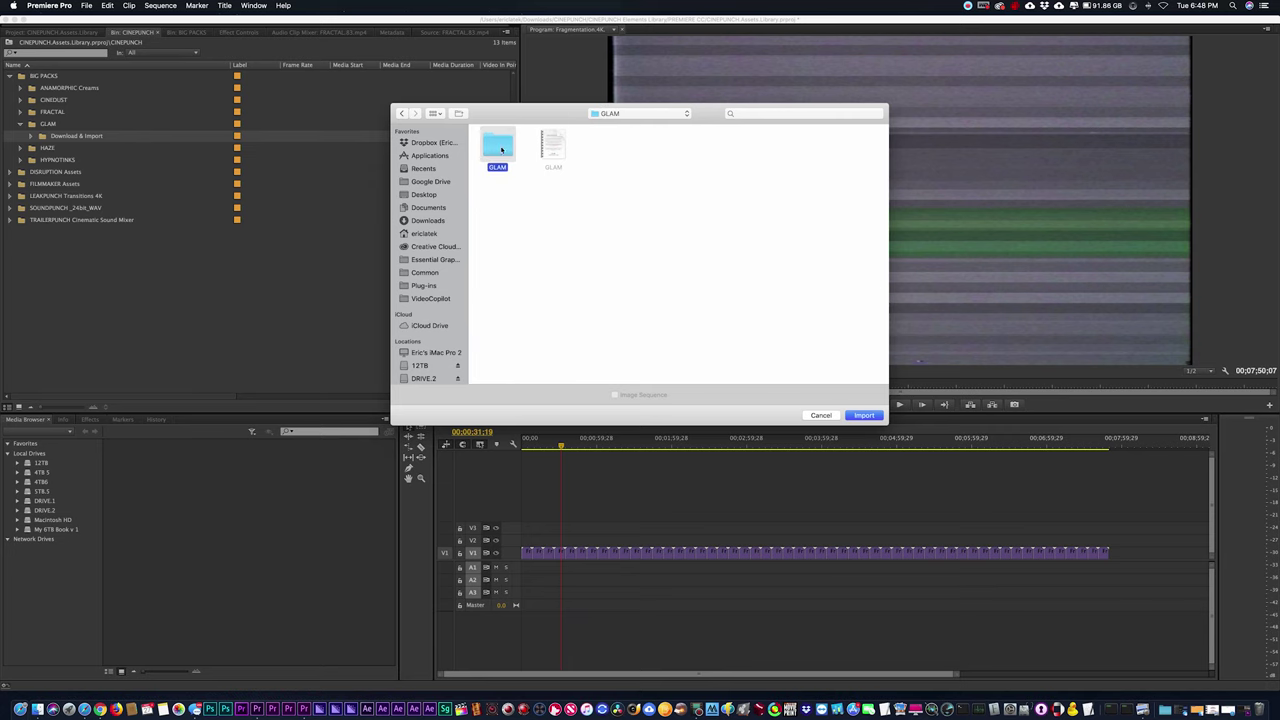
click(864, 415)
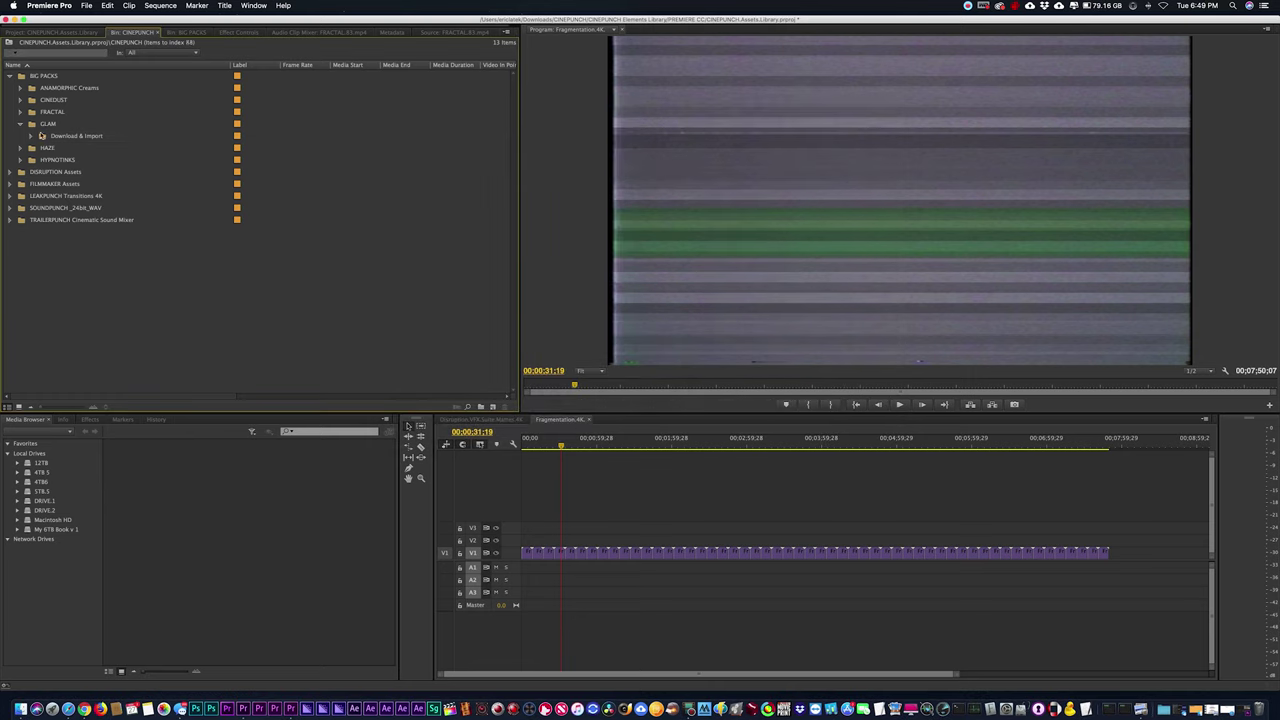
Preview and play GLAM.20.mp4, then collapse the GLAM folders.
click(30, 136)
click(42, 148)
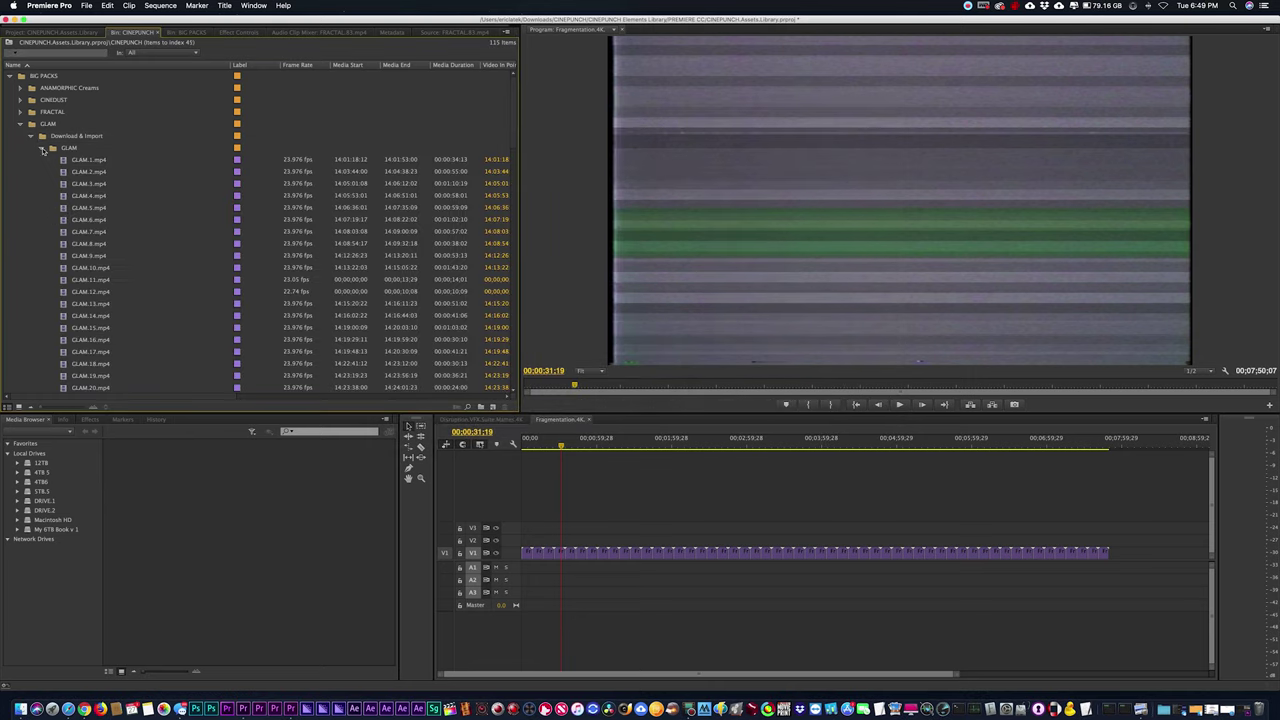
scroll(65, 282, down, 3)
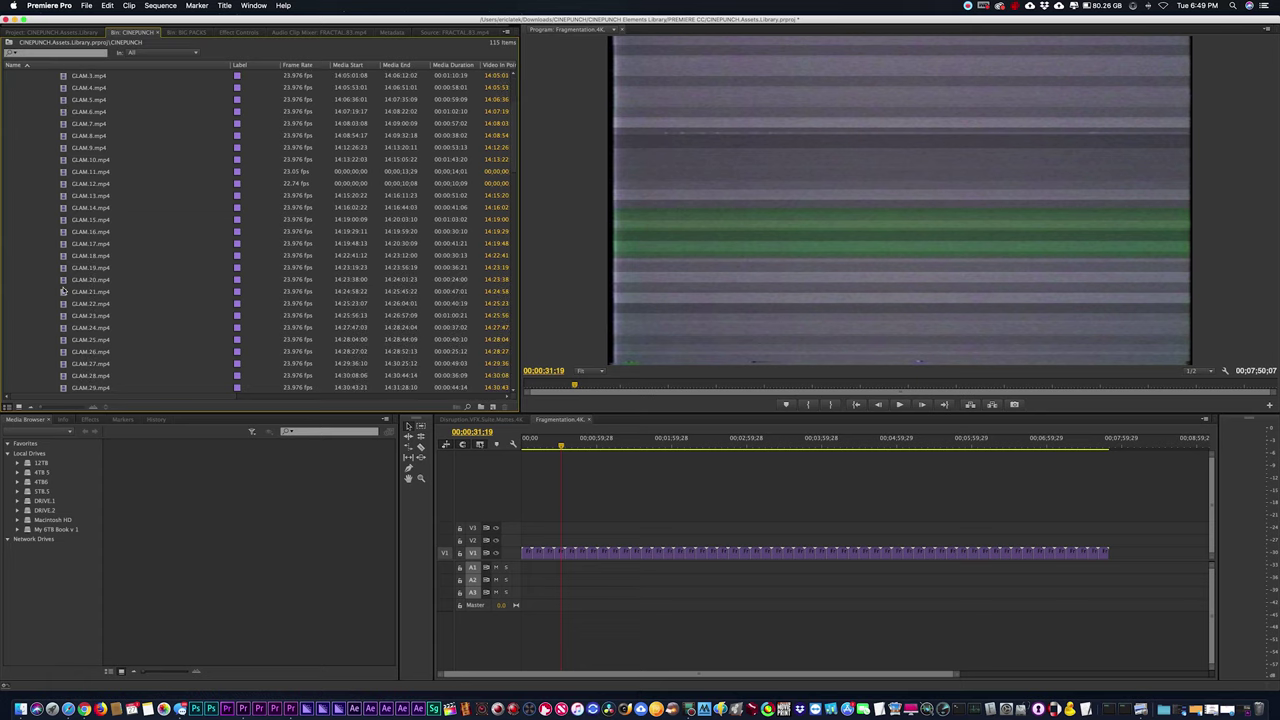
double_click(62, 282)
key(space)
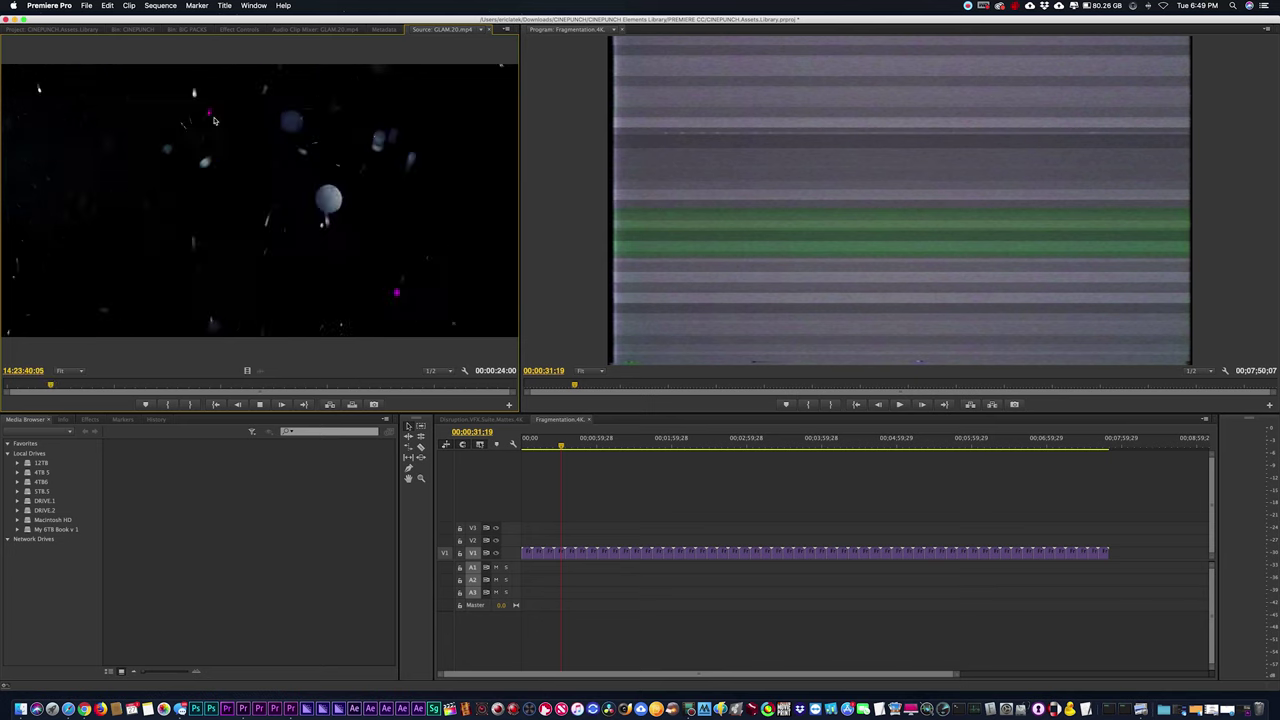
click(133, 29)
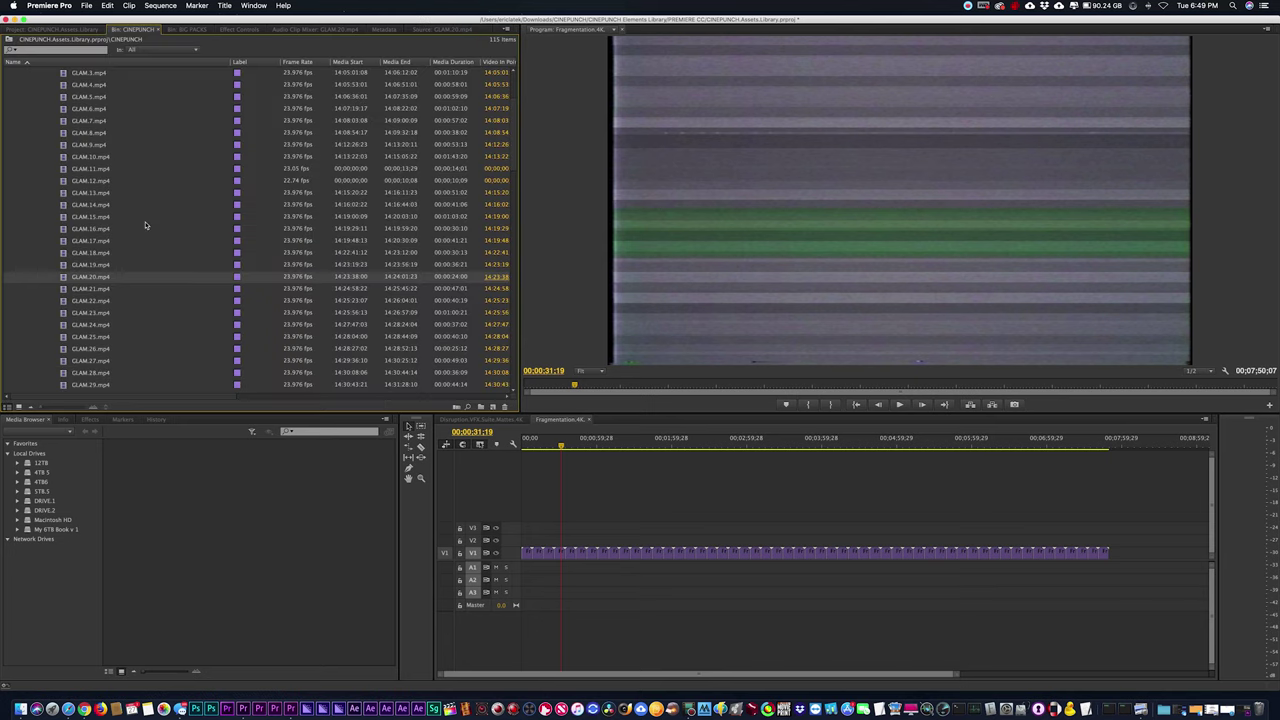
scroll(147, 226, up, 5)
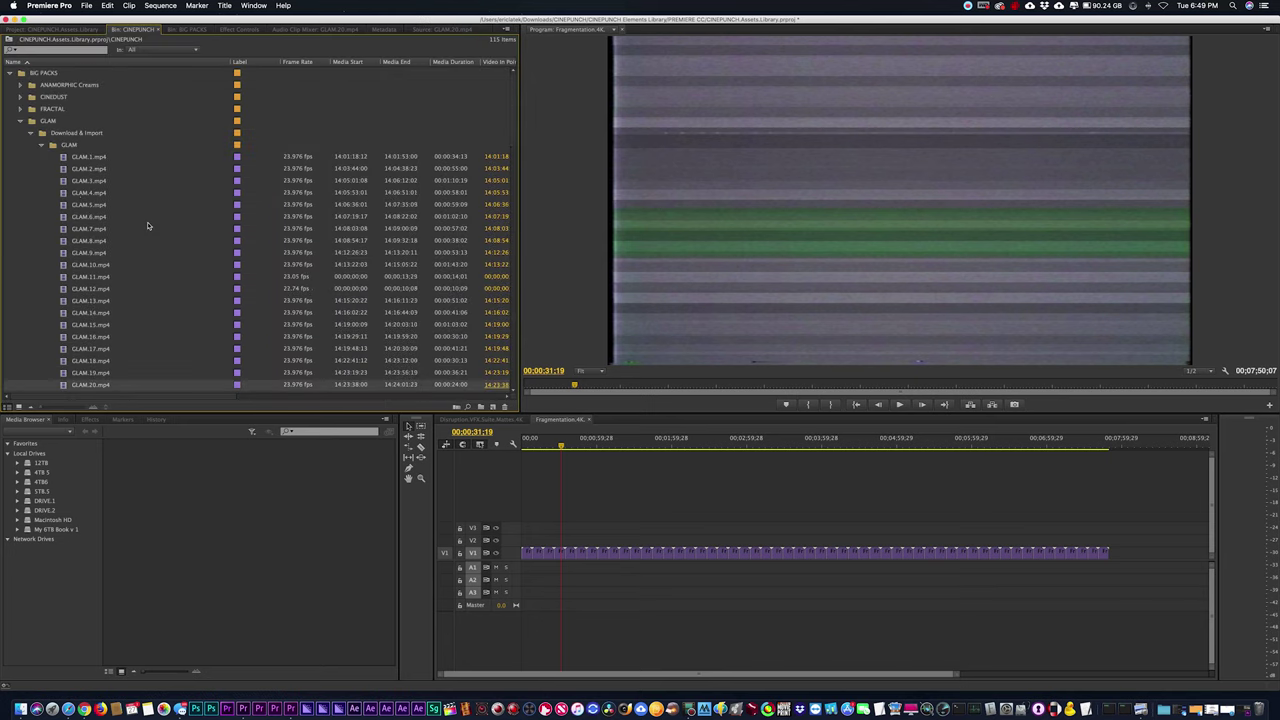
click(42, 146)
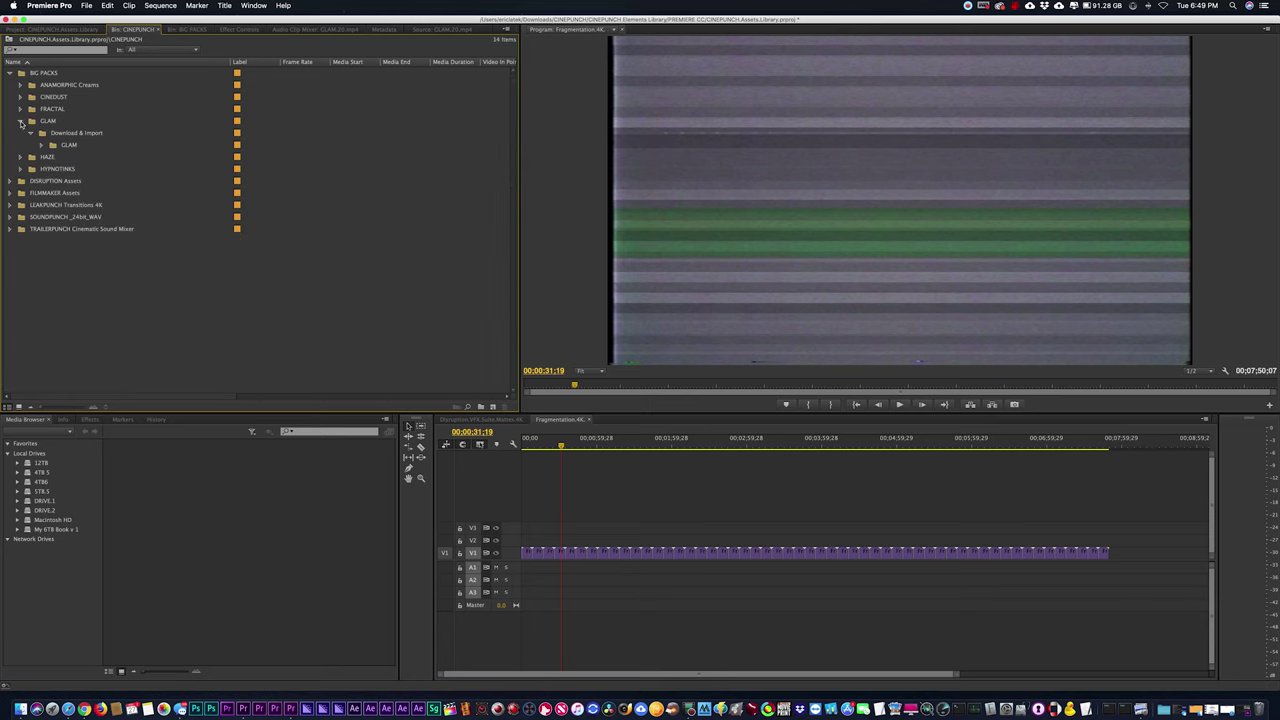
click(21, 121)
Import the HAZE Pack (H264) folder from CINEPUNCH into HAZE's Download and Import bin, then collapse HAZE.
click(20, 134)
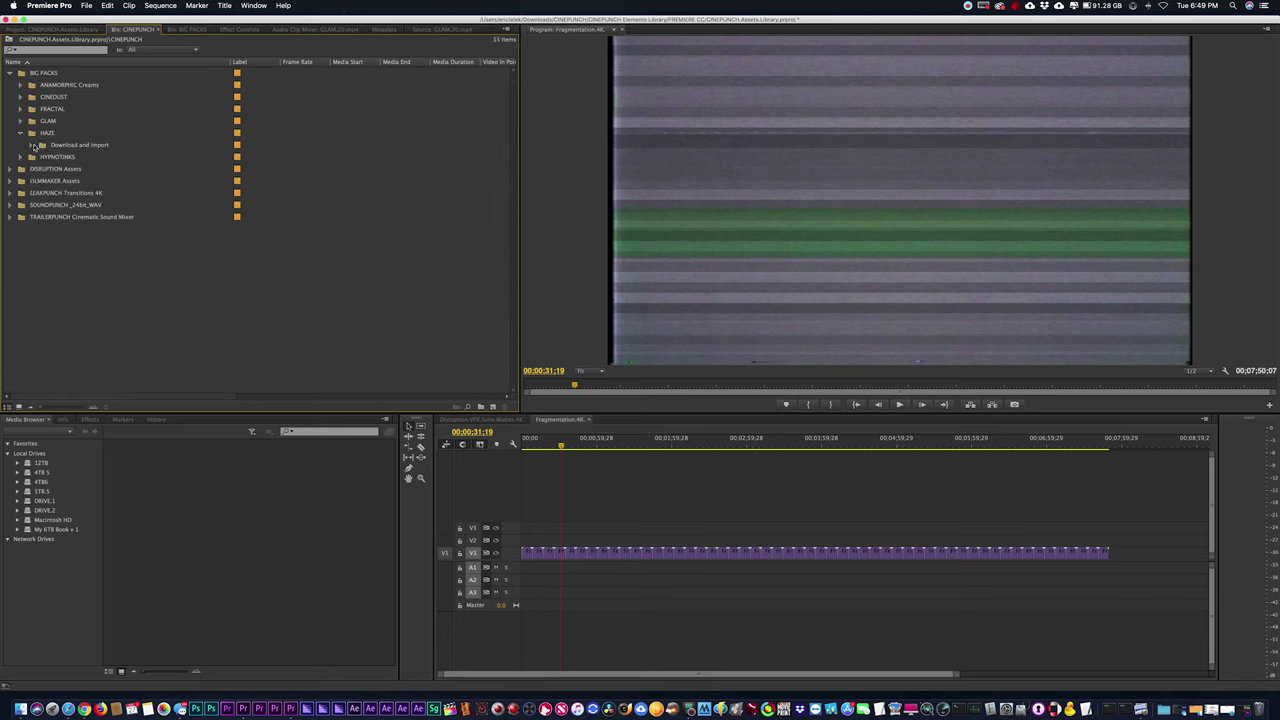
click(32, 146)
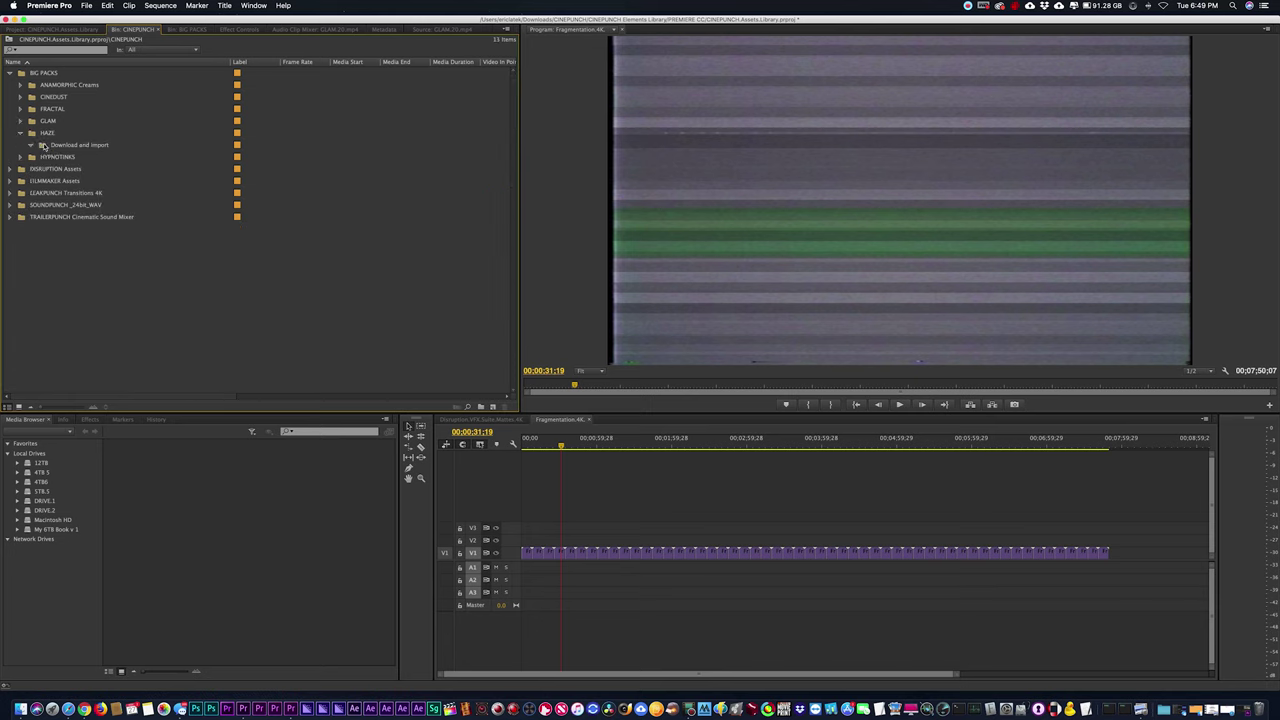
click(87, 6)
click(100, 208)
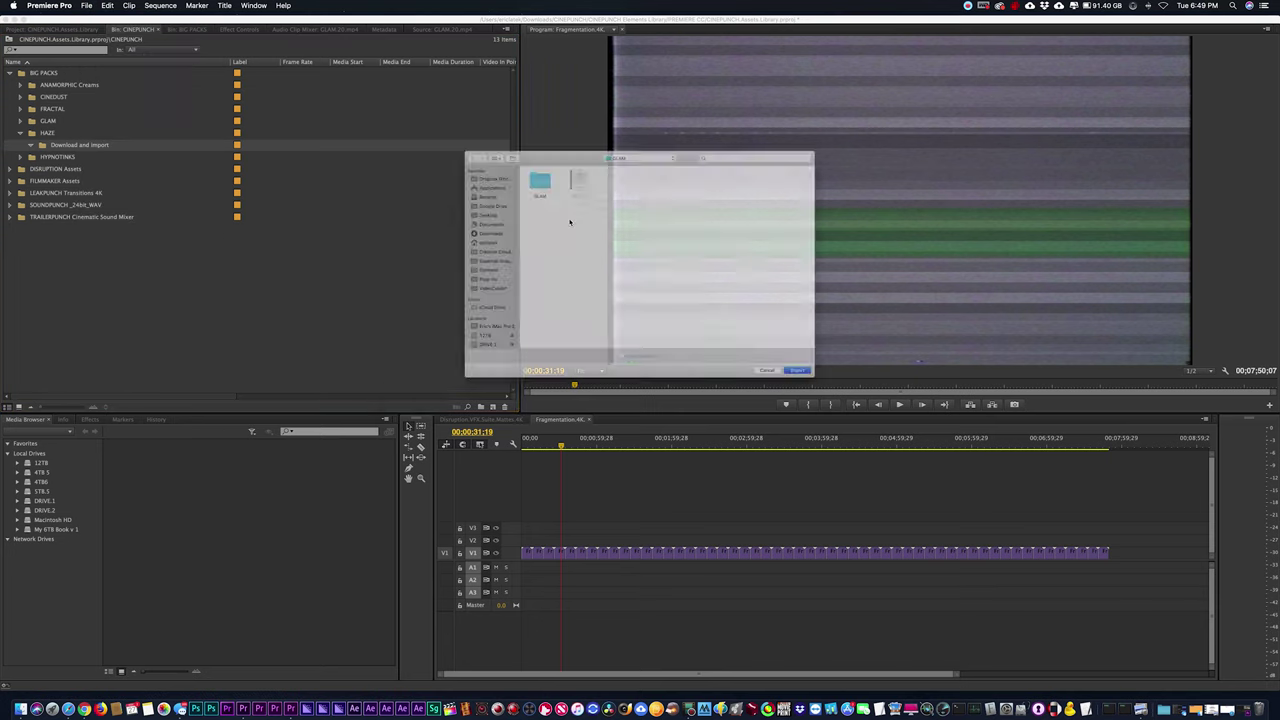
click(630, 114)
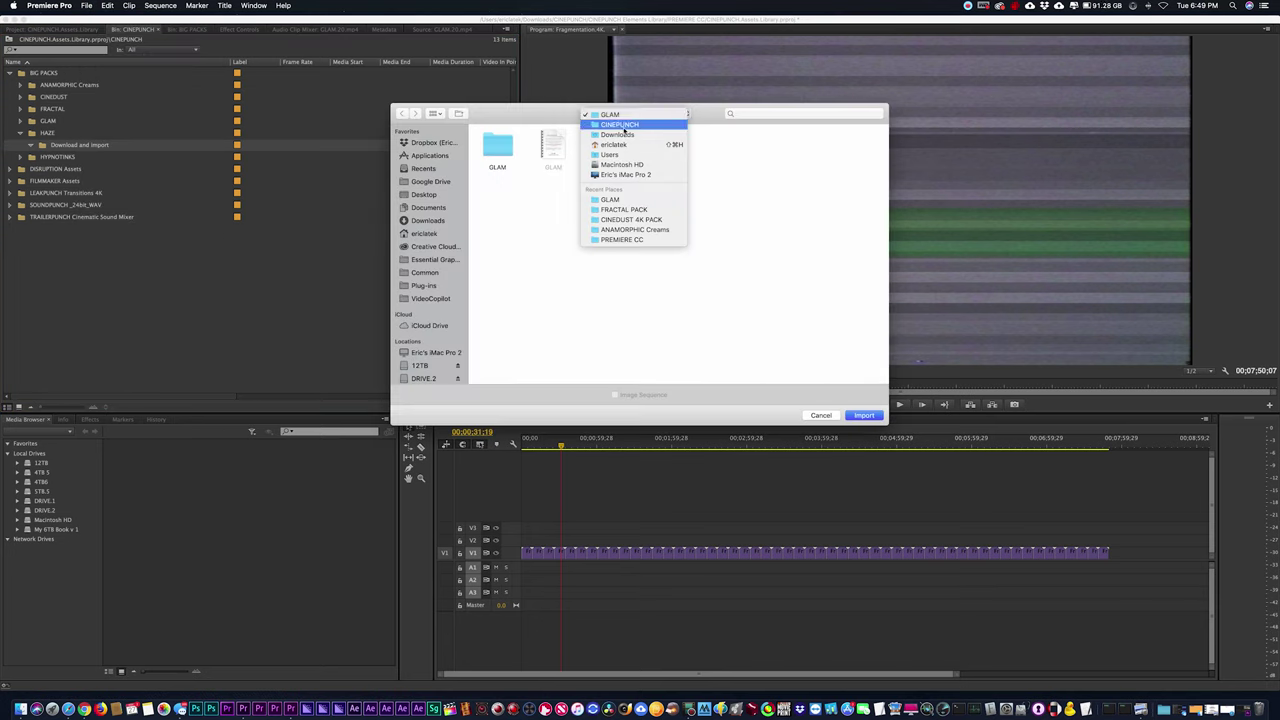
click(625, 122)
double_click(520, 178)
click(558, 153)
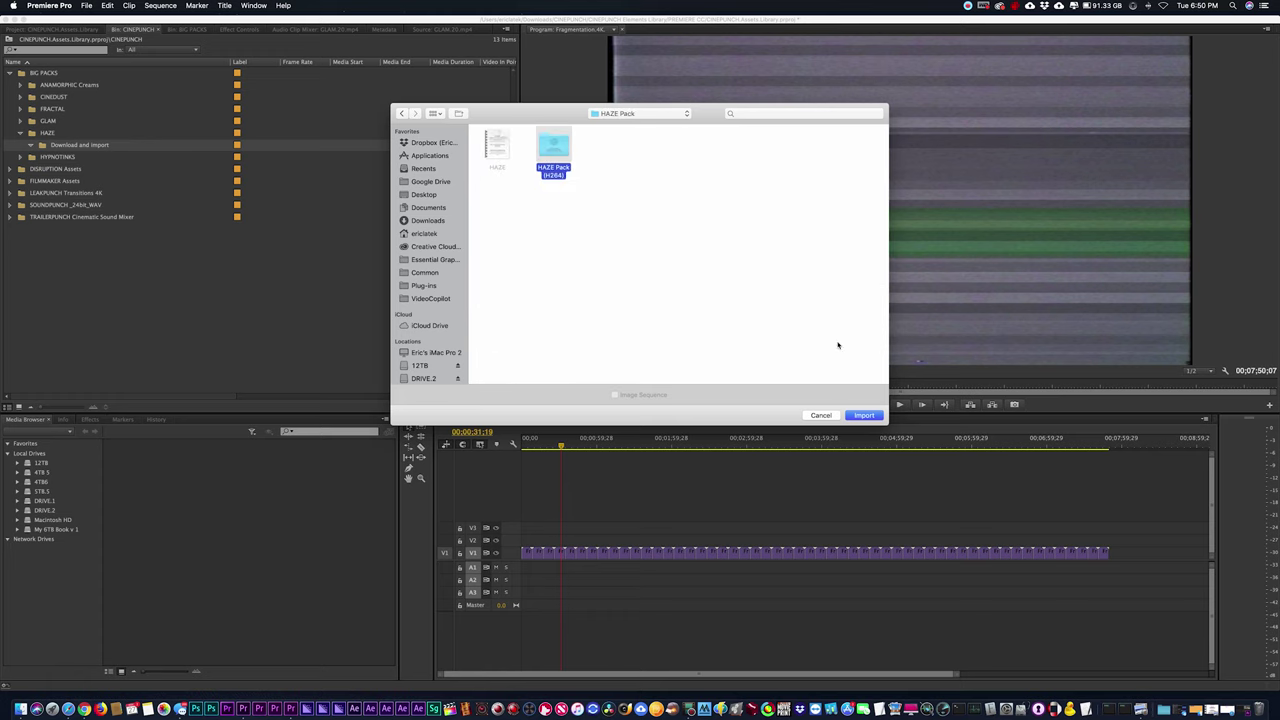
click(866, 415)
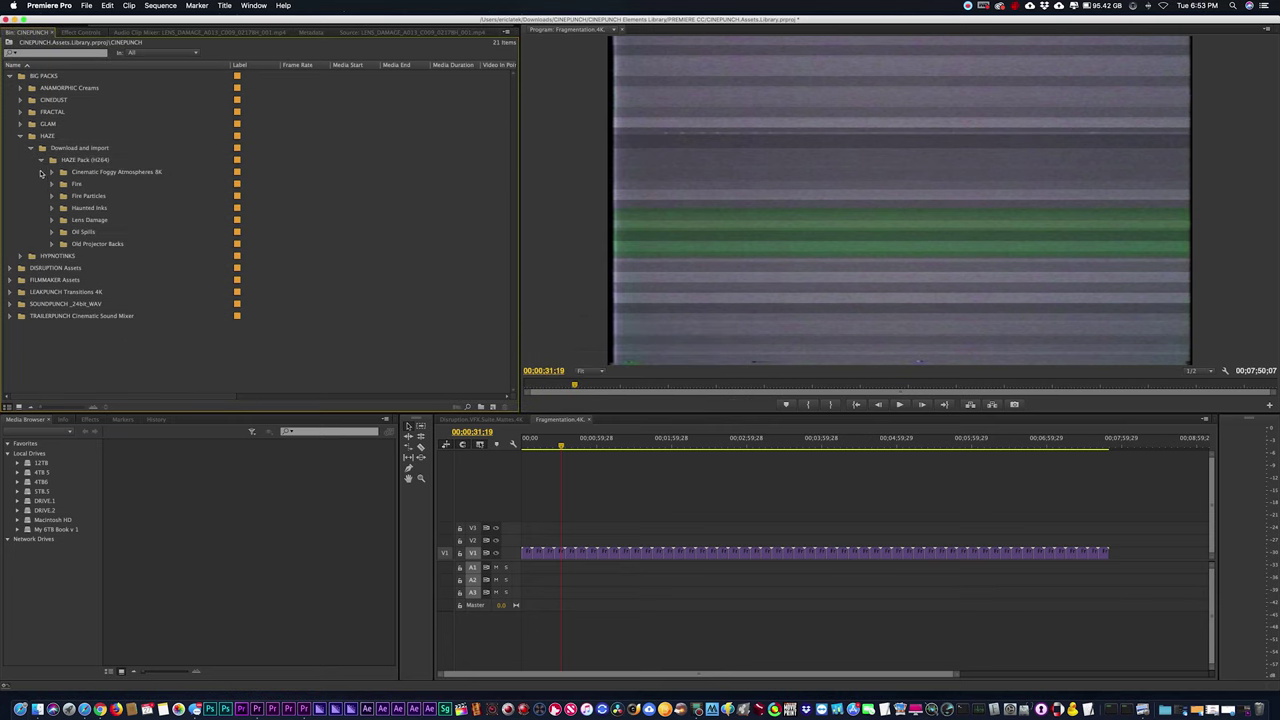
click(41, 161)
click(21, 136)
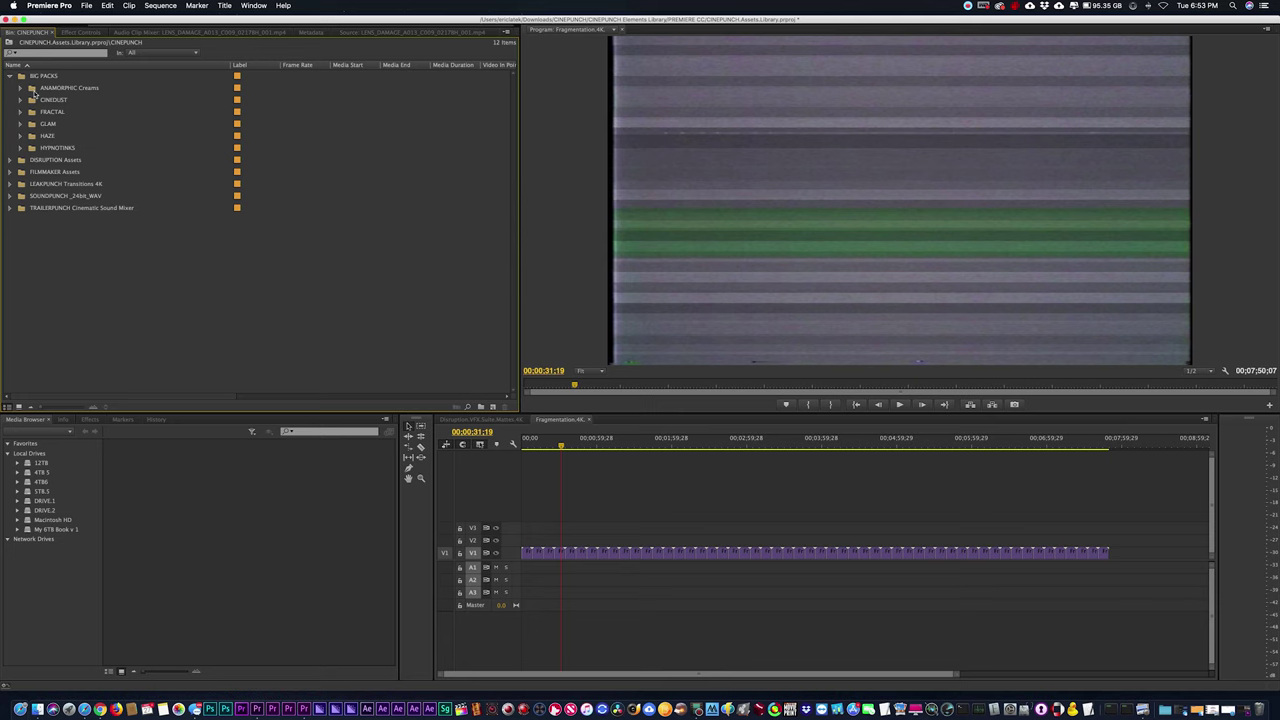
Import the SOUNDPUNCH_24bit_WAV folder from CINEPUNCH into SOUNDPUNCH's Download & Import bin.
click(22, 197)
click(60, 207)
right_click(75, 207)
click(100, 207)
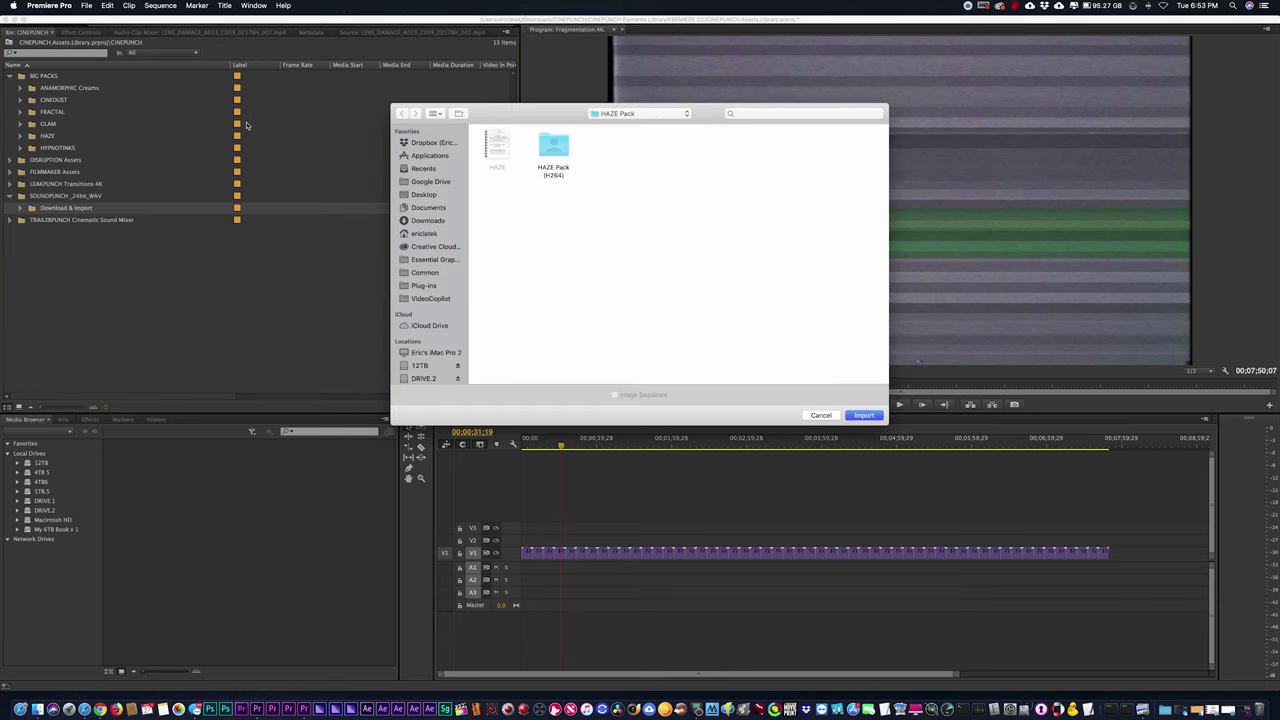
click(625, 113)
click(625, 126)
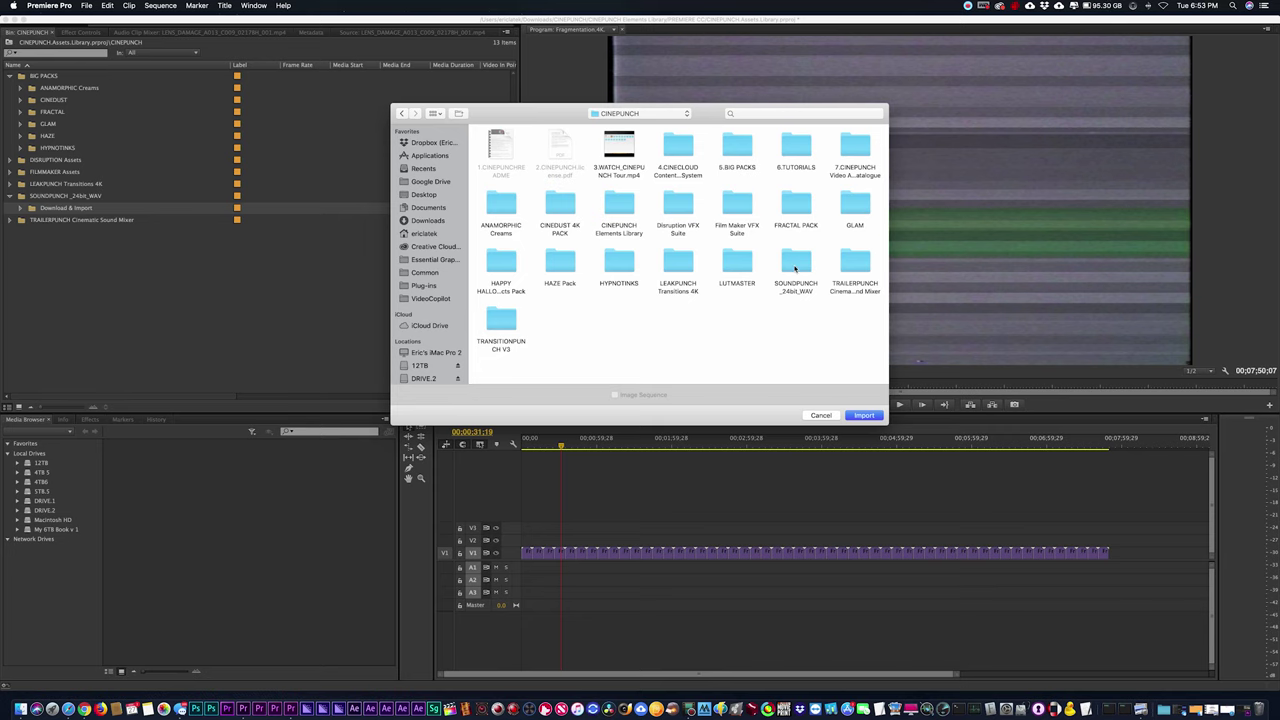
double_click(795, 262)
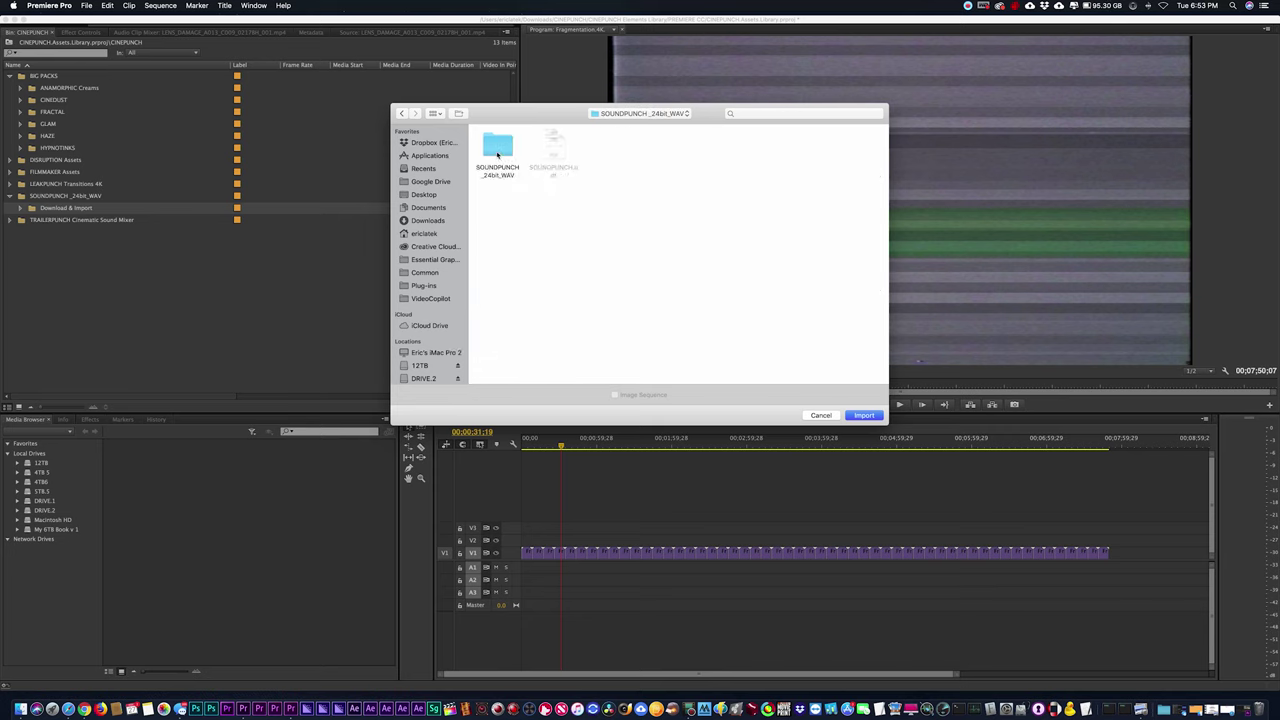
double_click(497, 155)
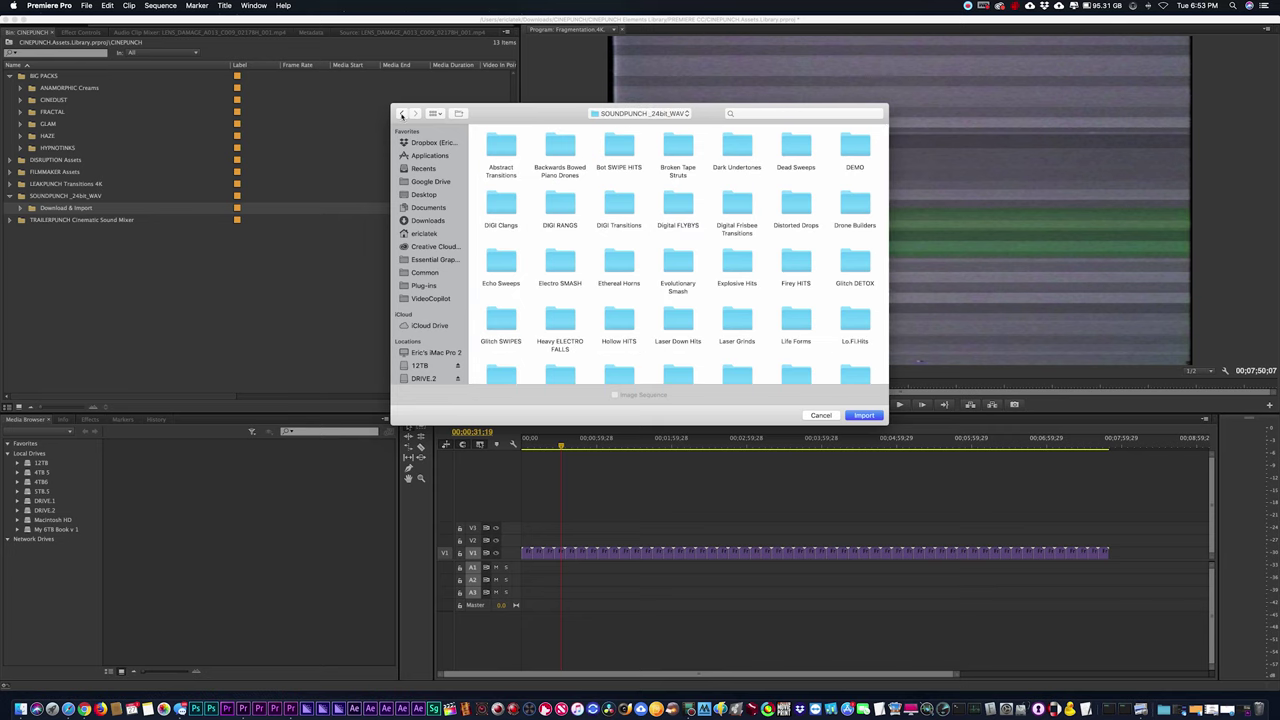
click(402, 113)
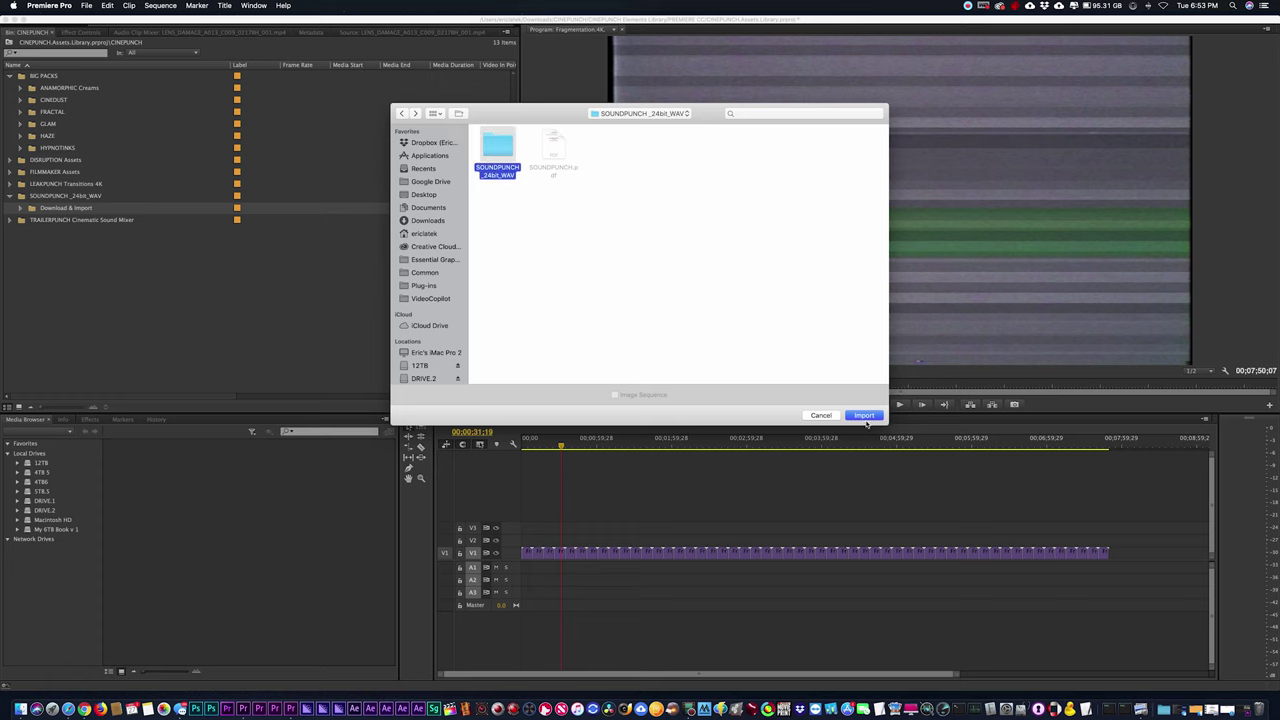
click(864, 416)
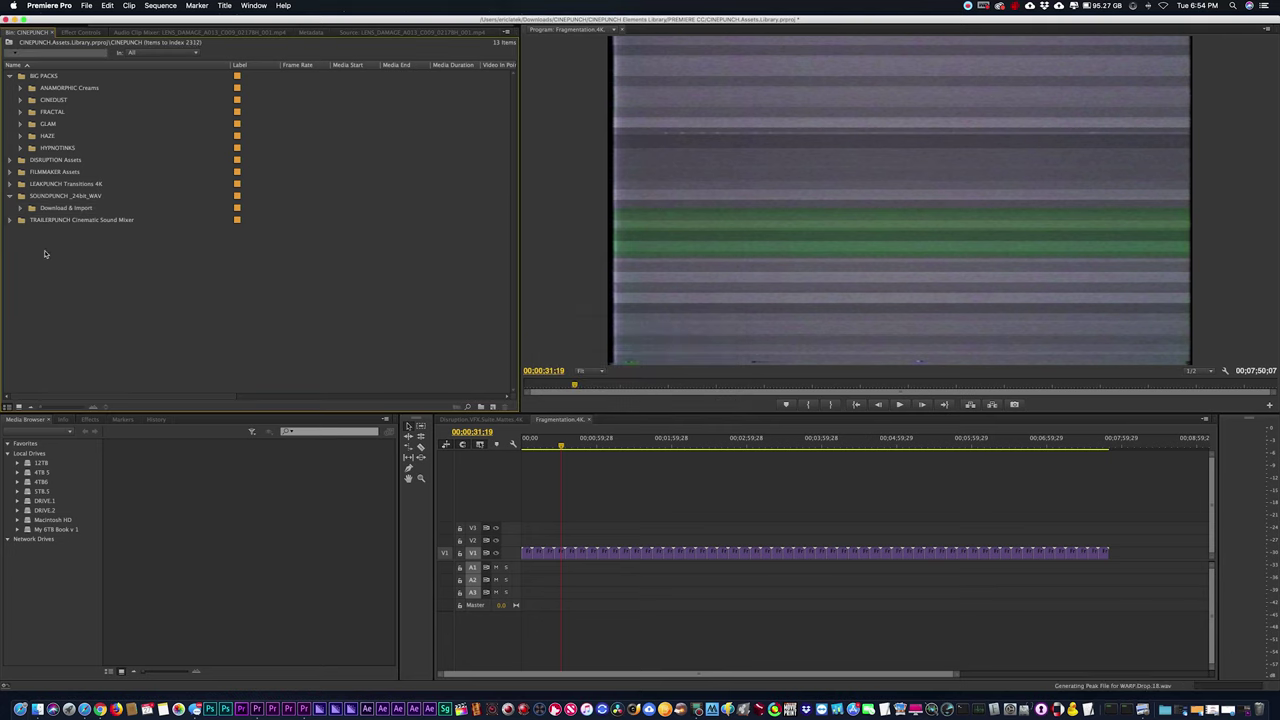
Check the imported sound bins, collapse all folders, and save the assets library project.
click(21, 208)
click(31, 219)
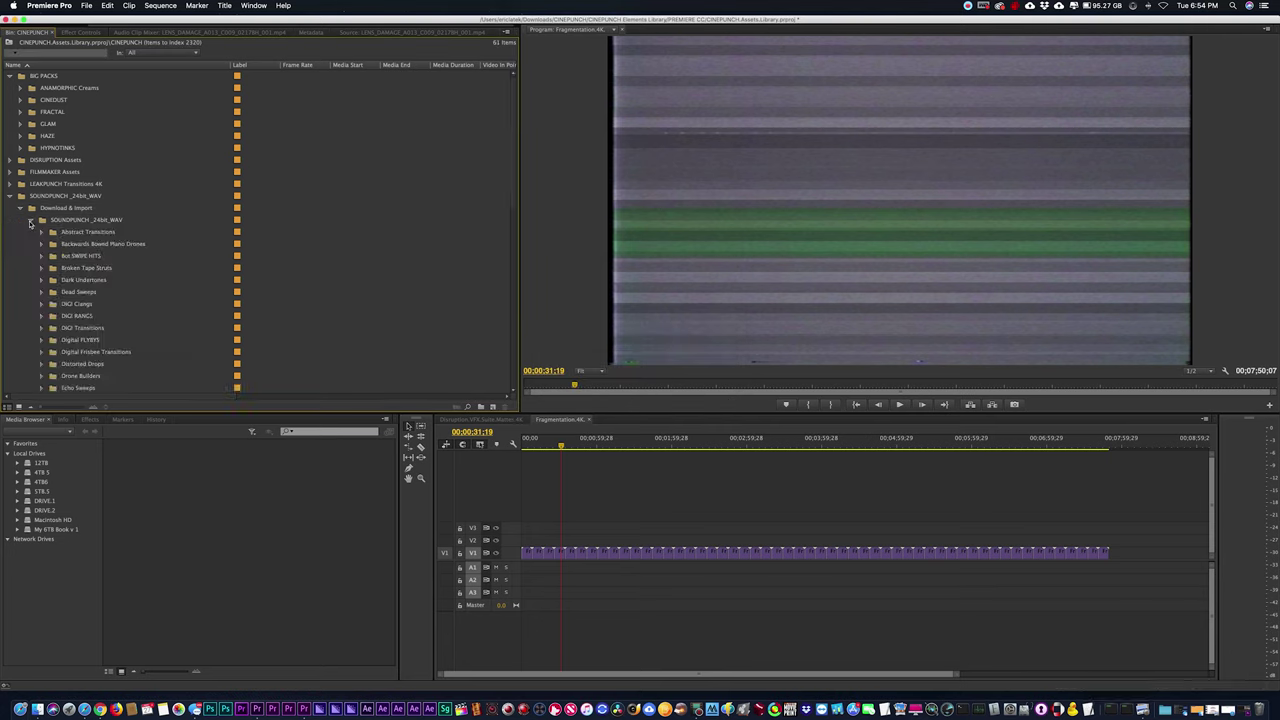
scroll(71, 252, down, 6)
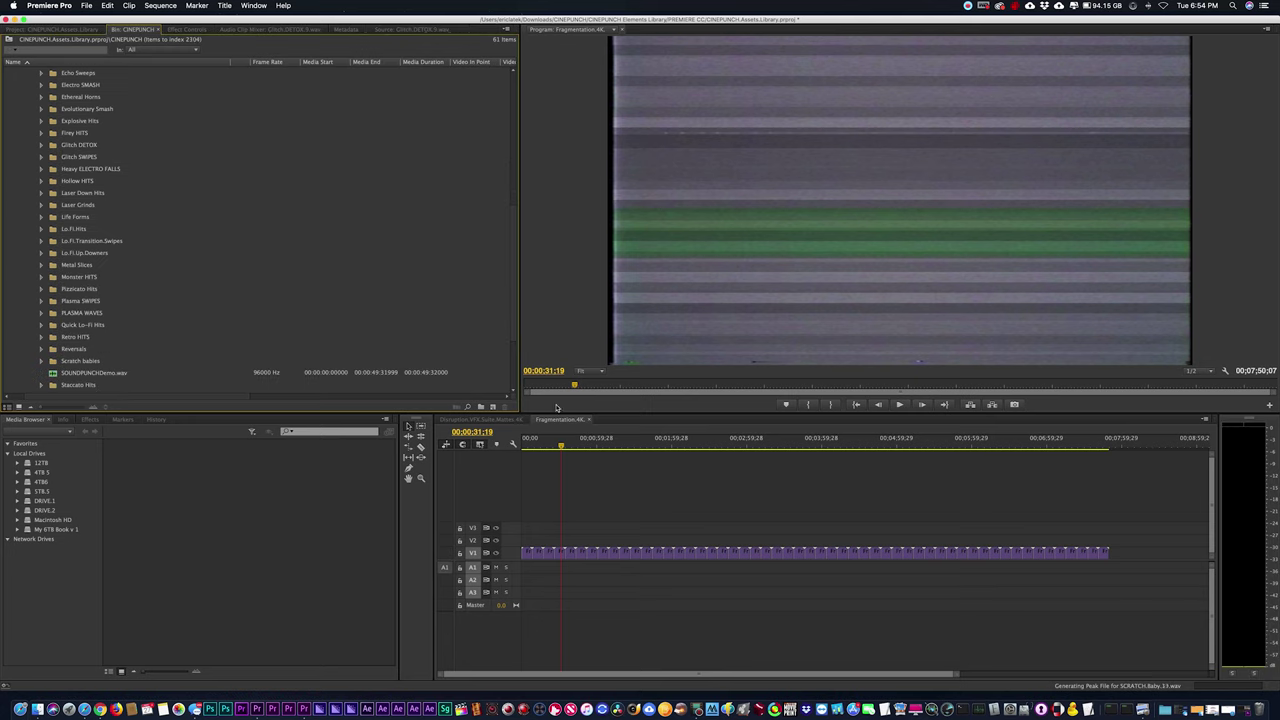
scroll(156, 259, up, 9)
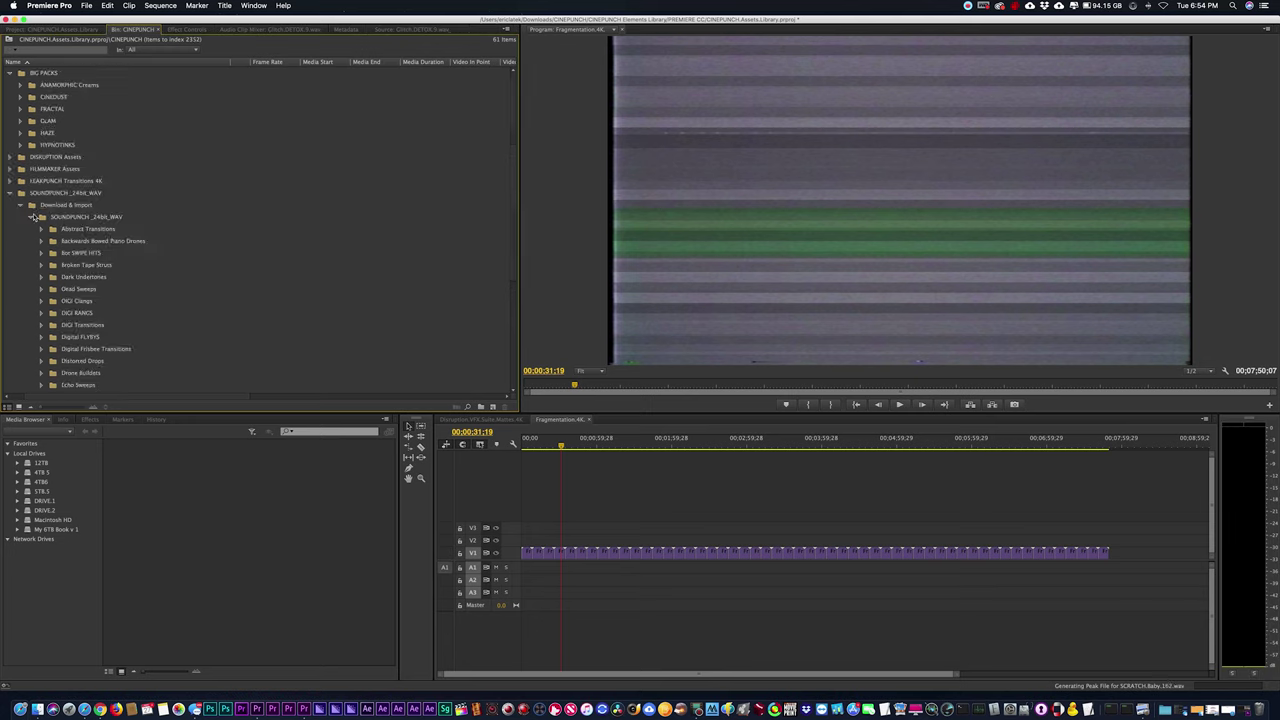
click(31, 217)
click(20, 205)
click(9, 193)
click(10, 74)
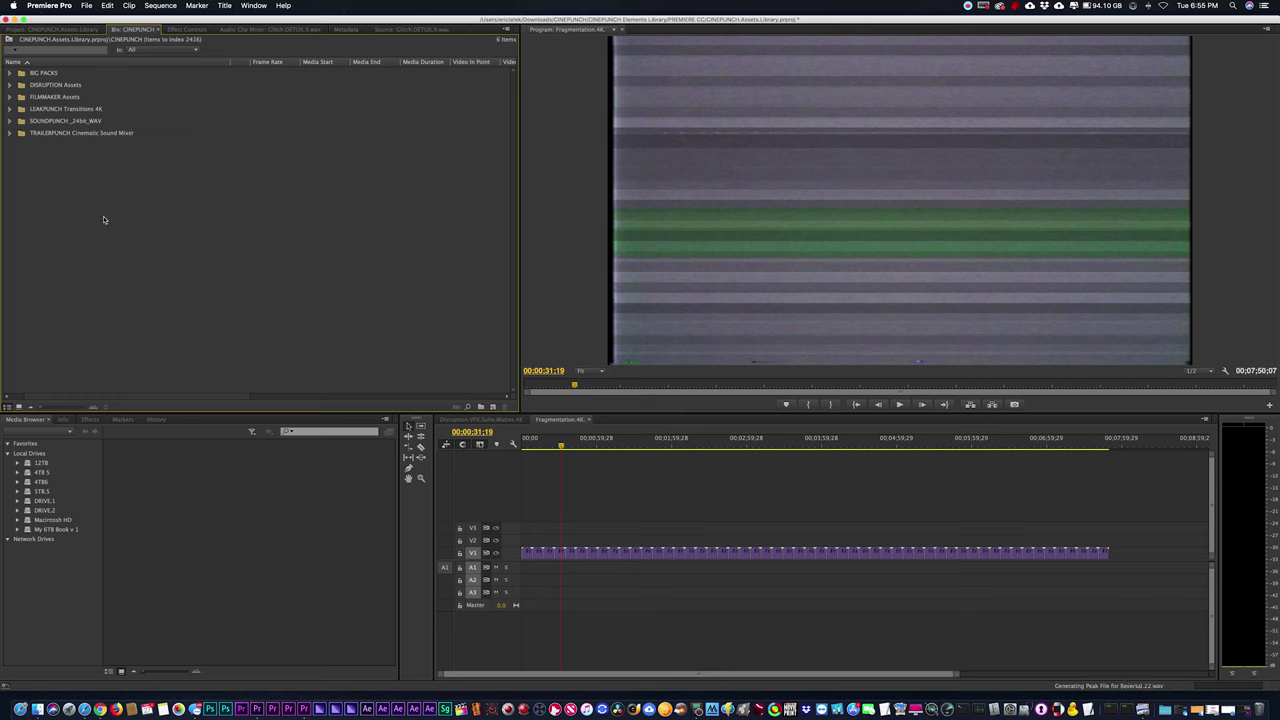
key(super+s)
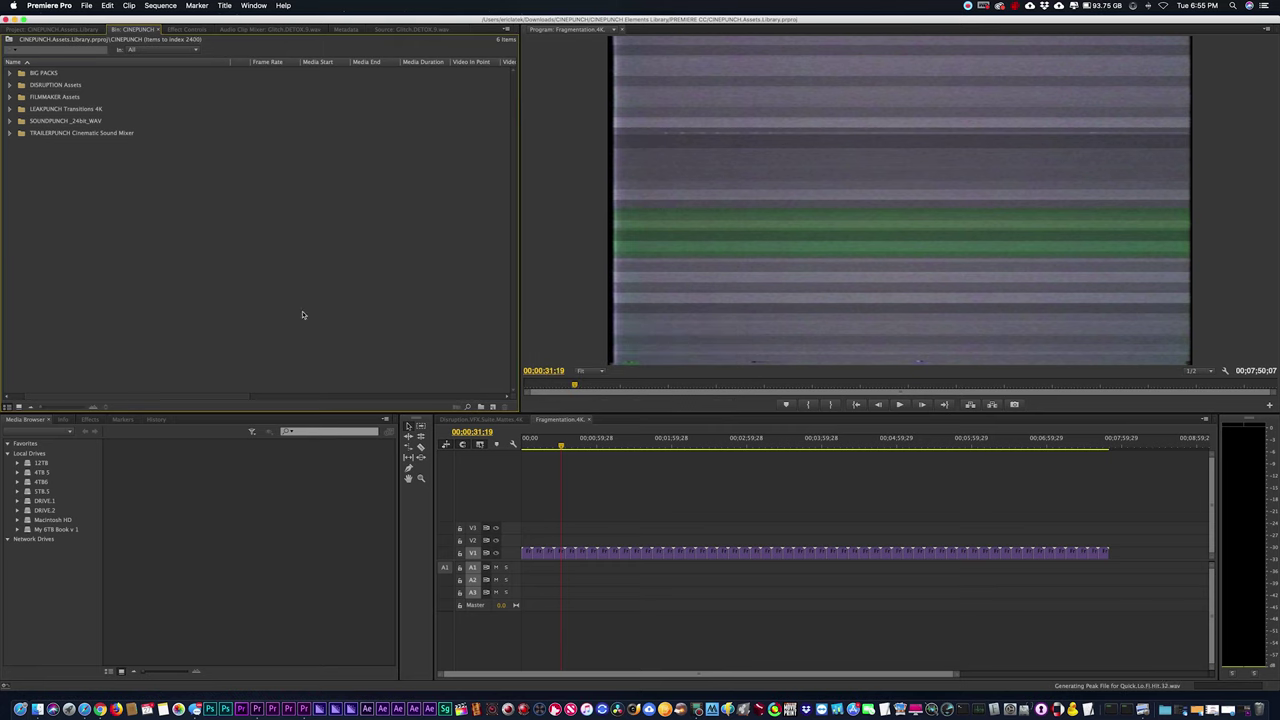
Import CINEPUNCH.Assets.Library.prproj into the Walking project, keeping Import Entire Project.
click(302, 705)
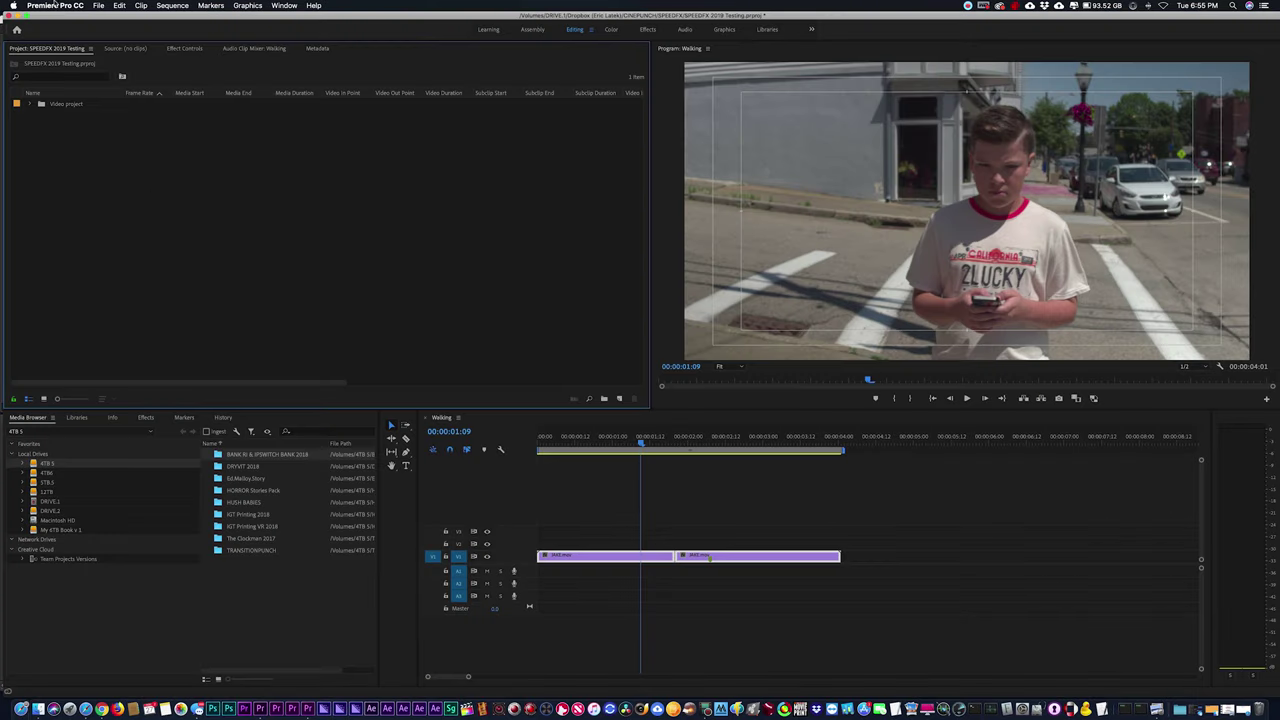
click(97, 7)
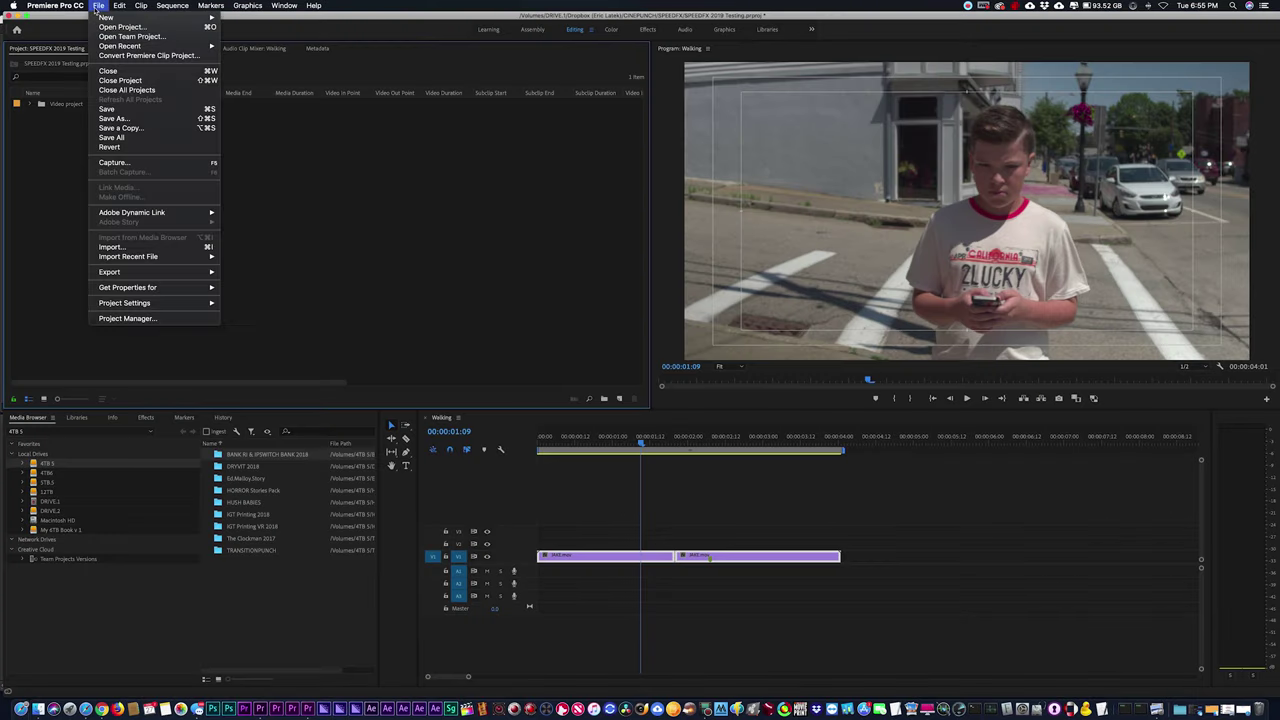
click(111, 246)
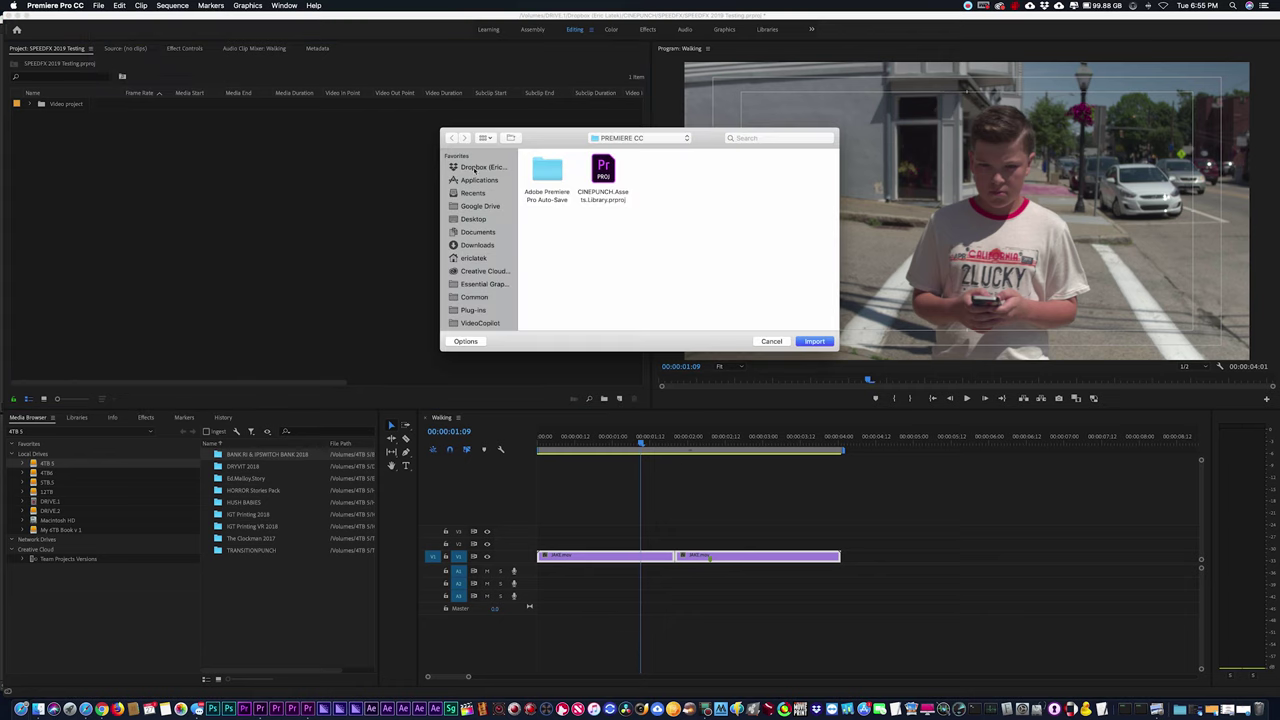
click(606, 166)
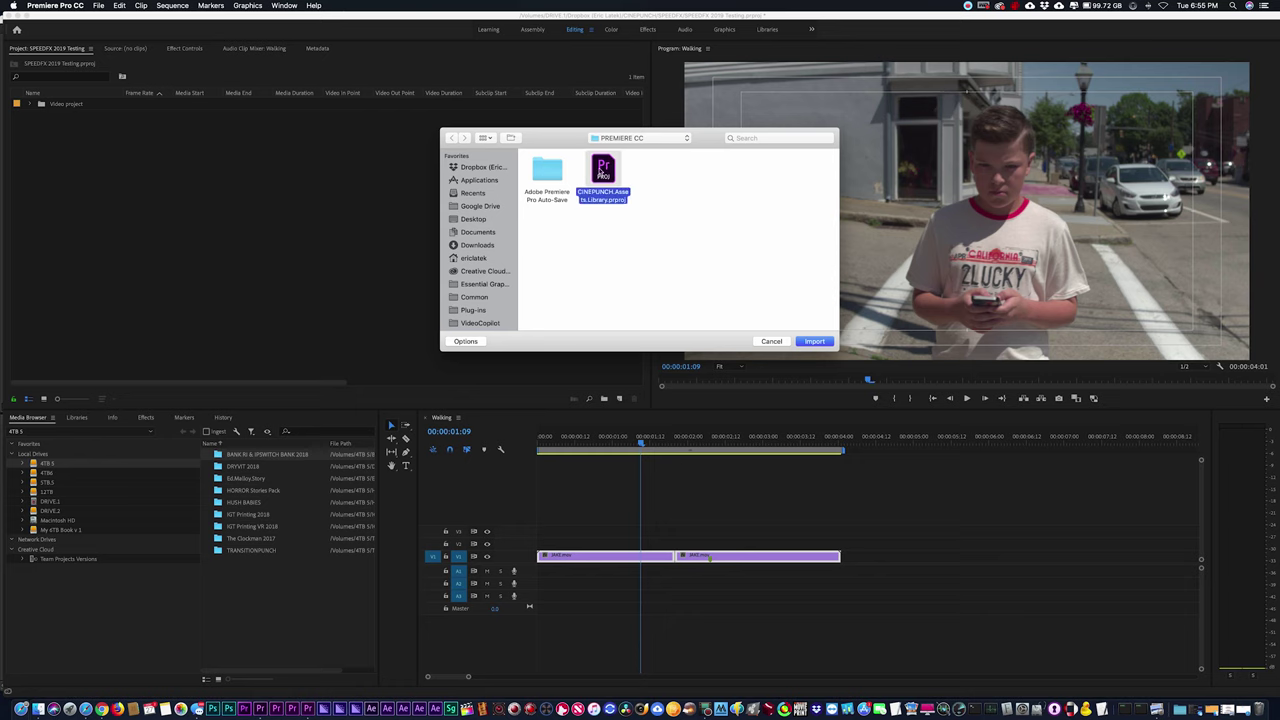
click(808, 341)
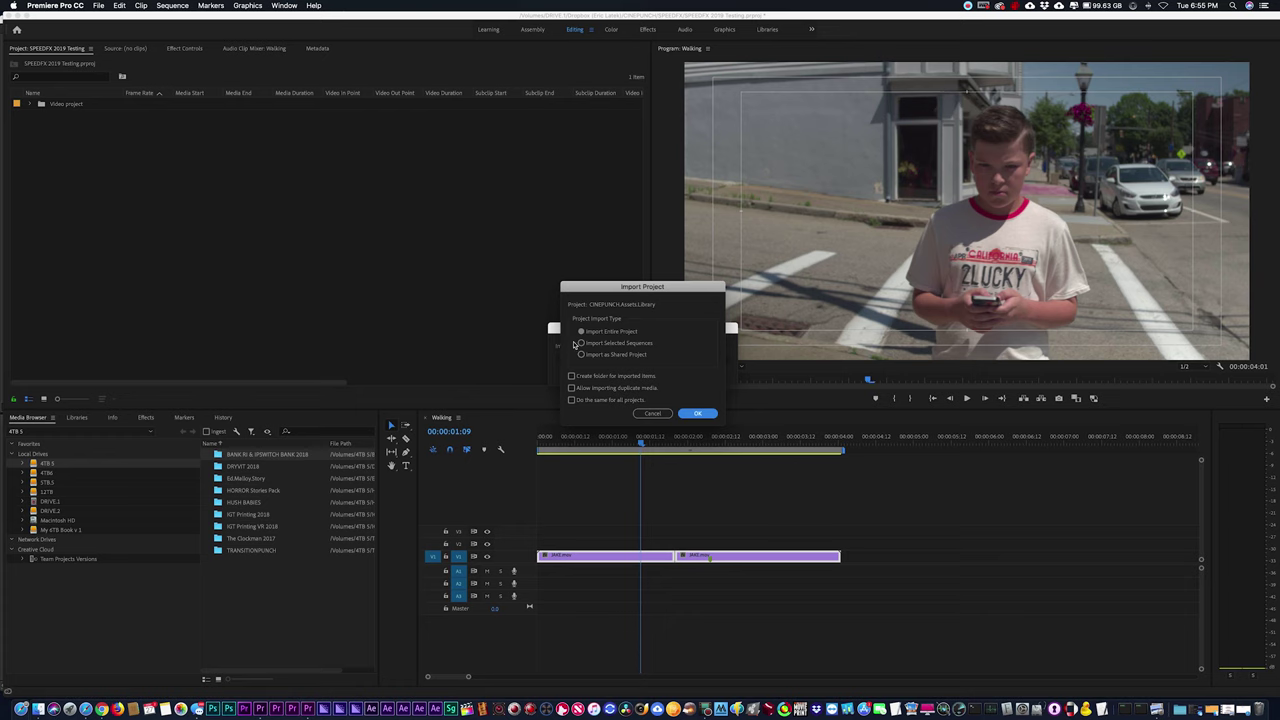
click(700, 414)
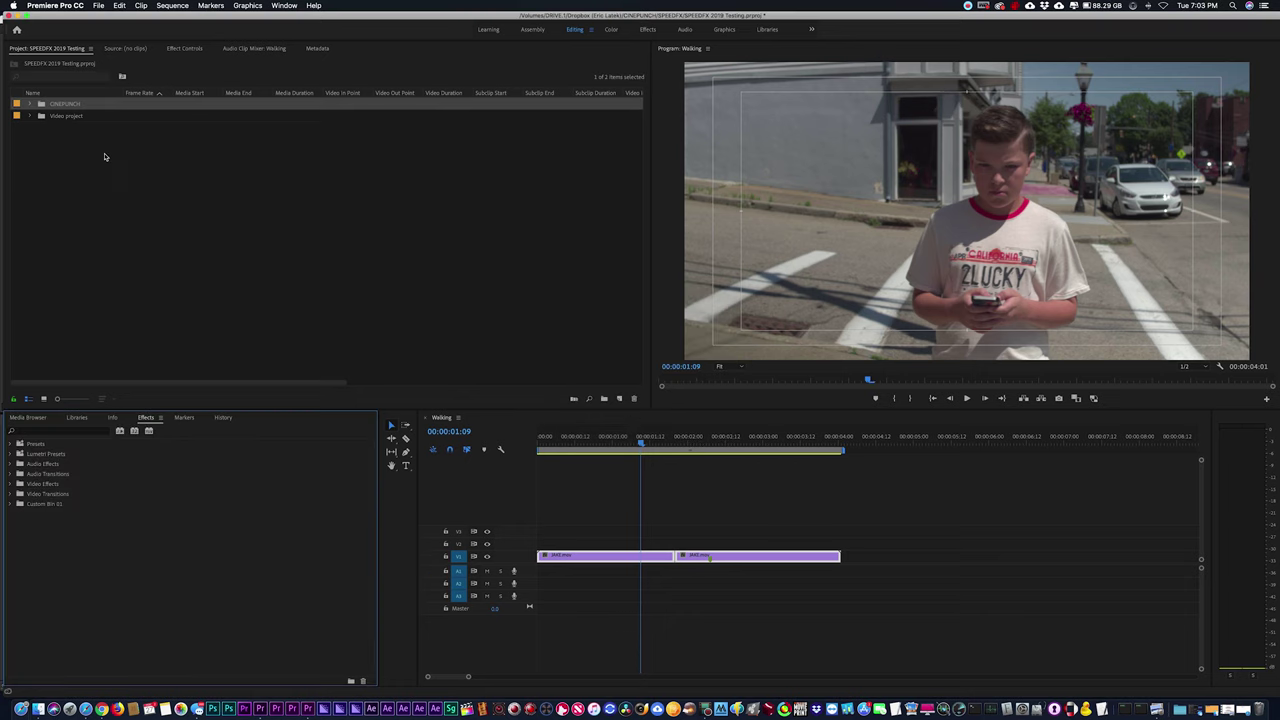
Expand the CINEPUNCH bin's SOUNDPUNCH folders and widen the Name column to show full names.
click(31, 104)
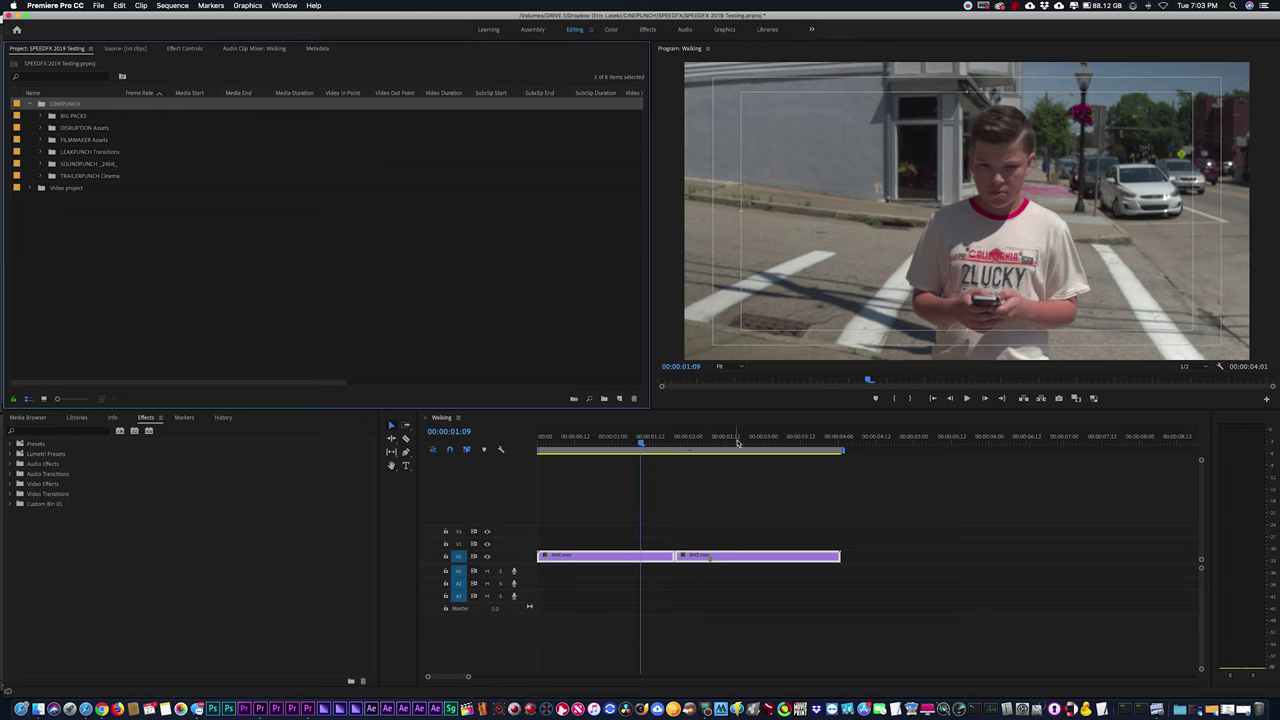
click(40, 164)
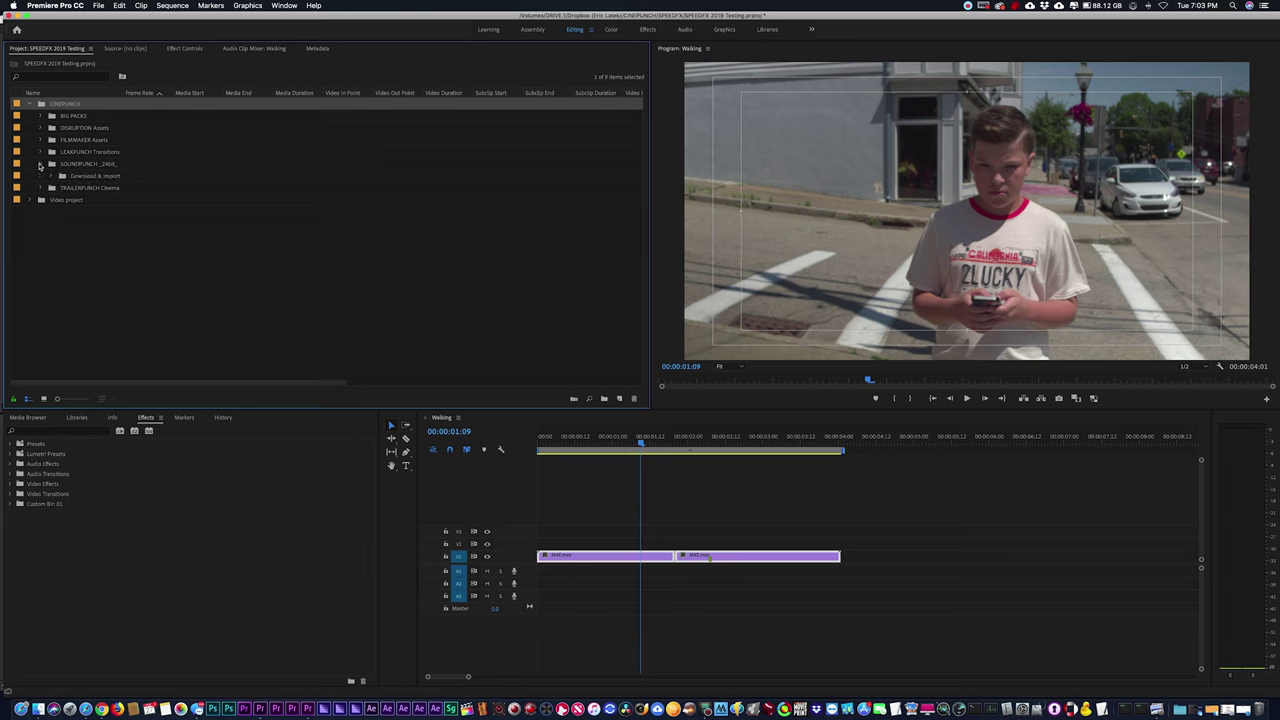
click(51, 177)
click(62, 189)
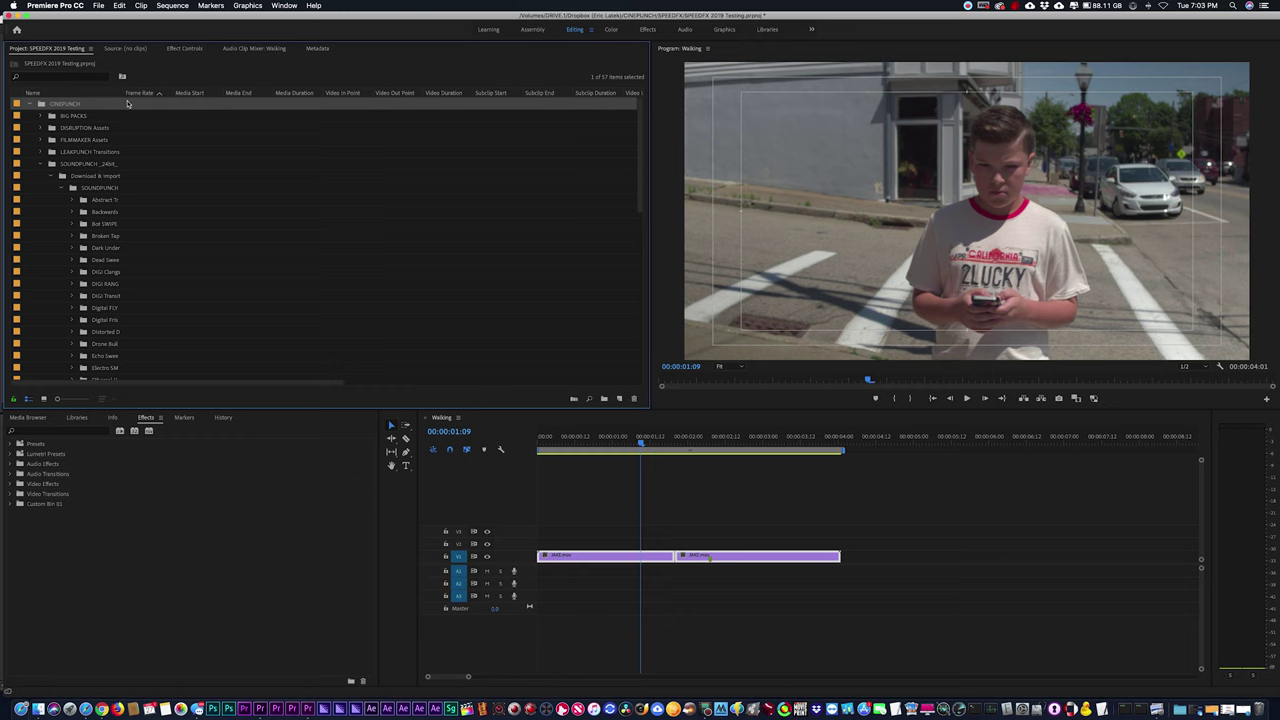
drag(122, 92, 203, 92)
click(42, 163)
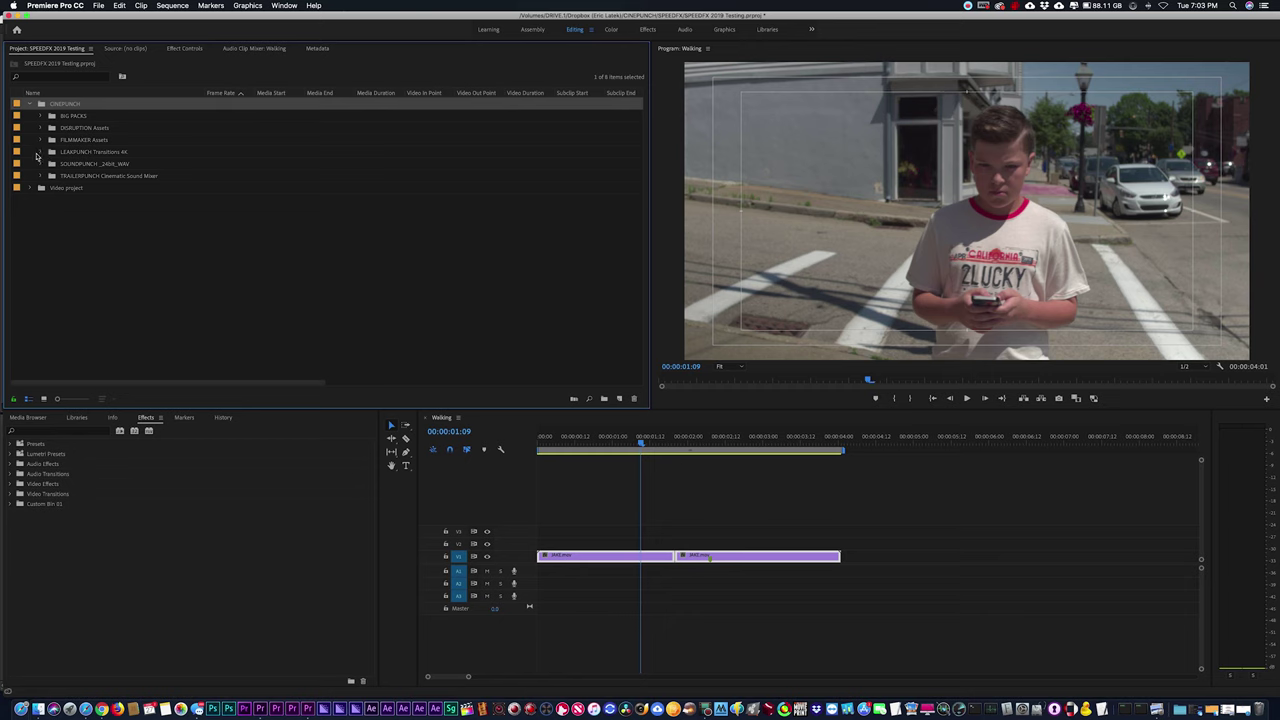
Open GLAM's Download & Import folder under BIG PACKS as a thumbnail bin of GLAM clips.
click(41, 116)
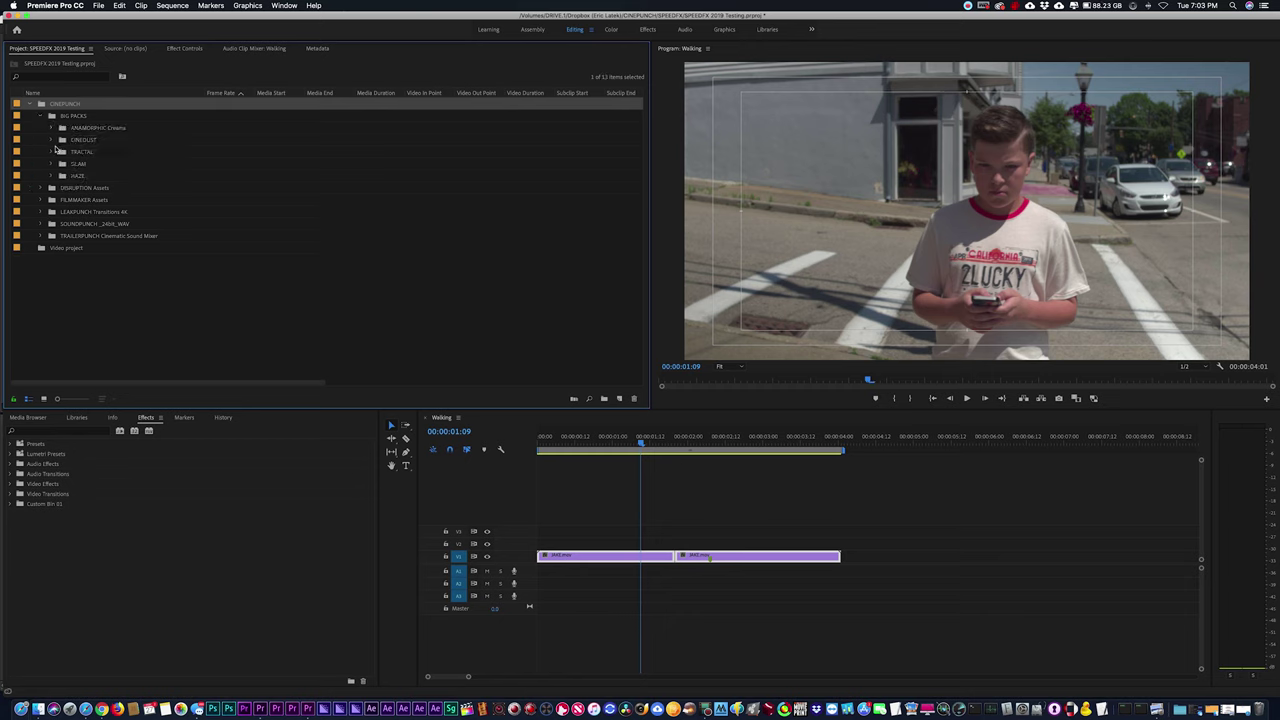
click(51, 164)
click(60, 176)
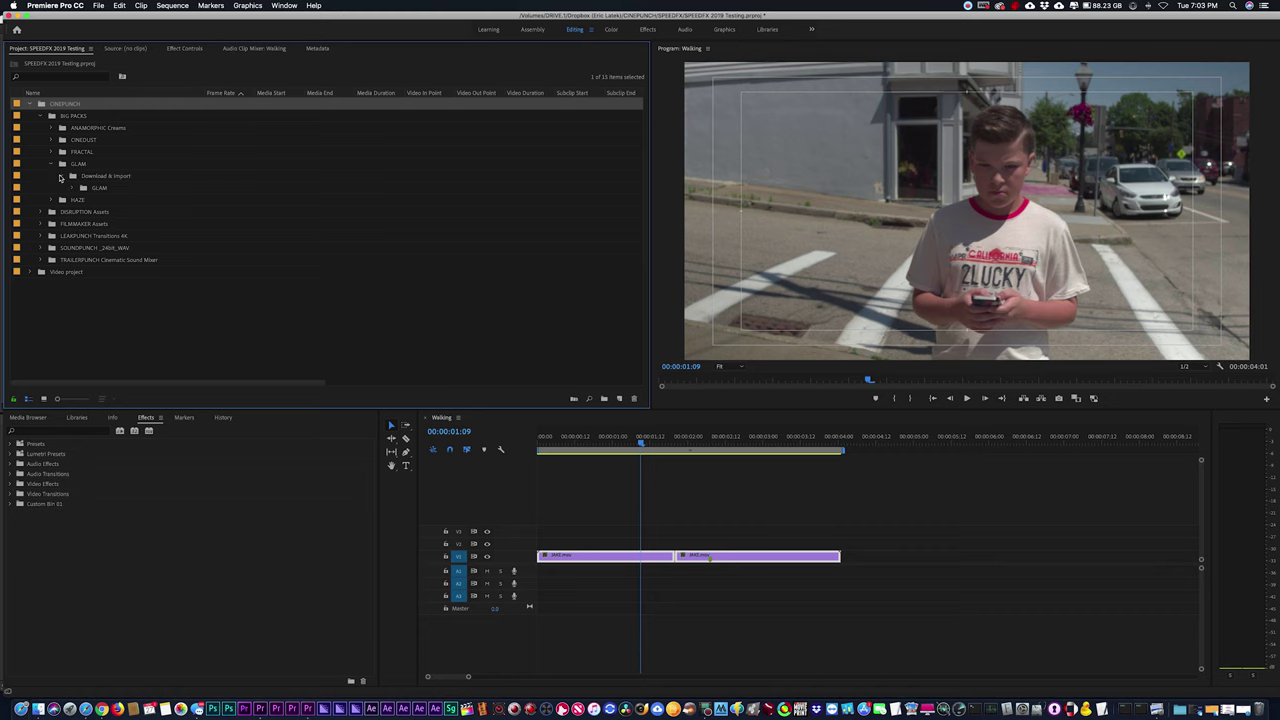
click(71, 188)
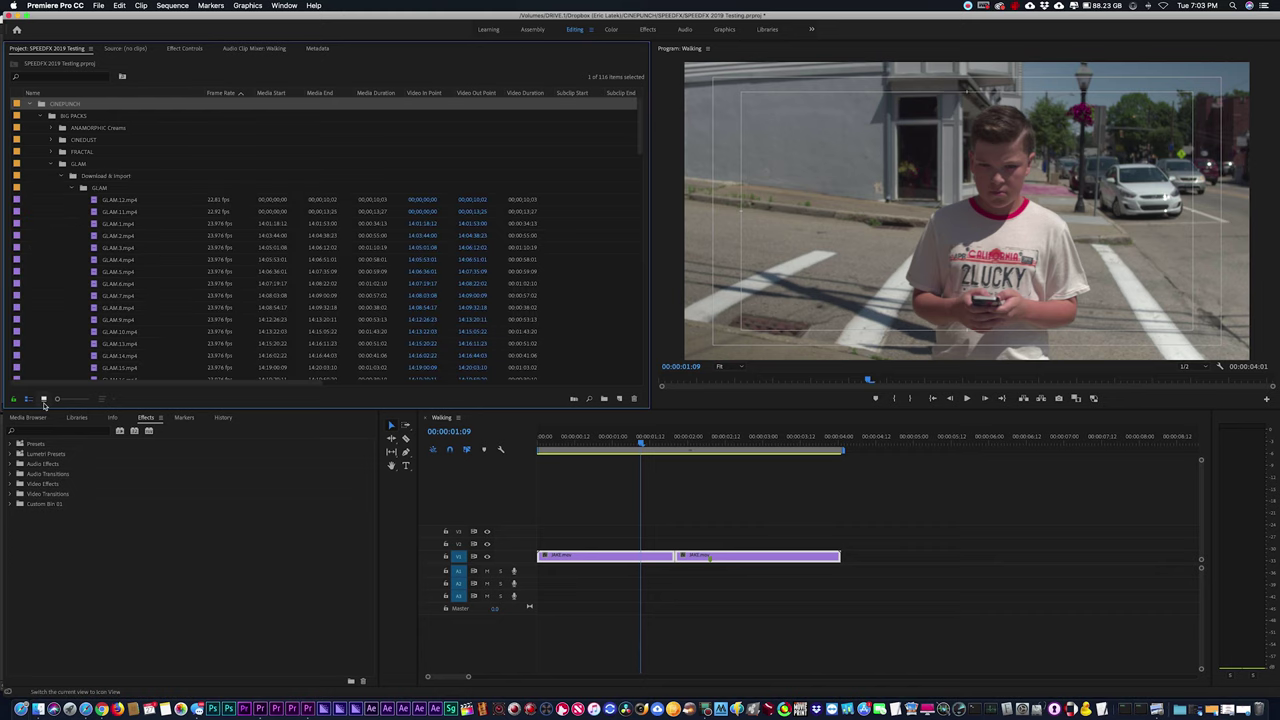
double_click(99, 188)
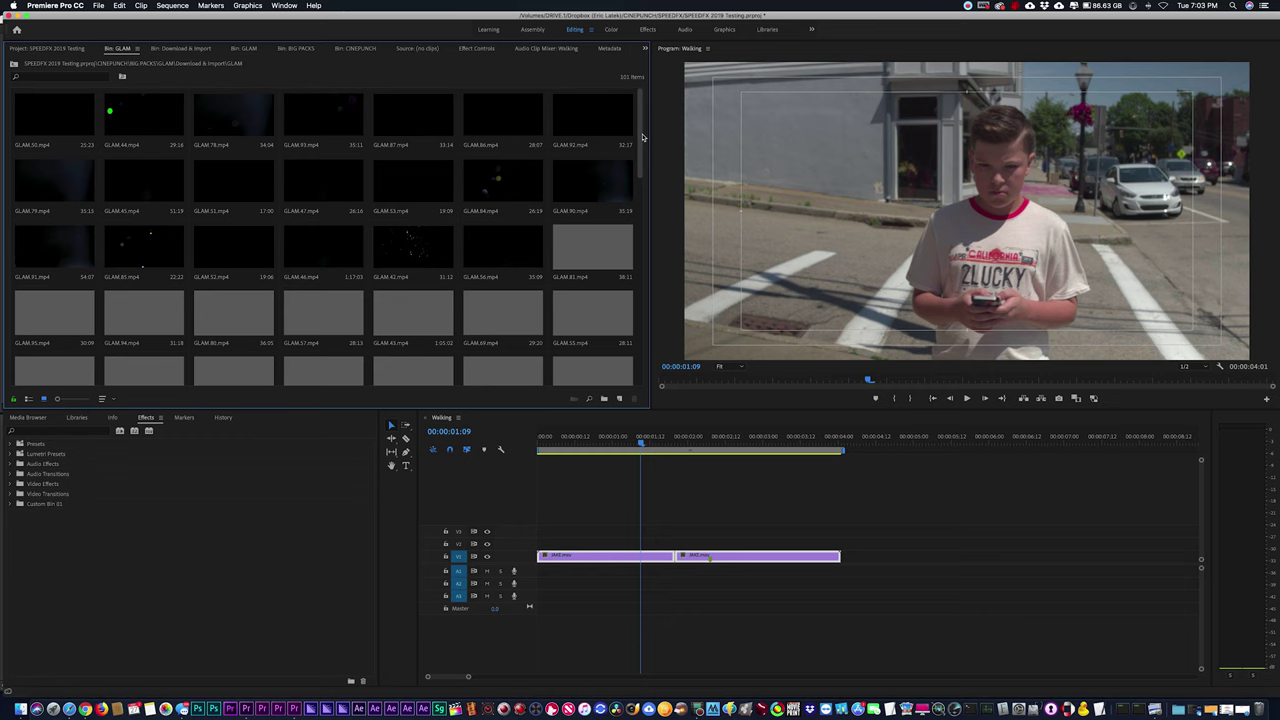
scroll(400, 220, down, 1)
Place GLAM.69 above the JAKE clips, cut it at 01:10, and move the left piece over the cut.
click(527, 265)
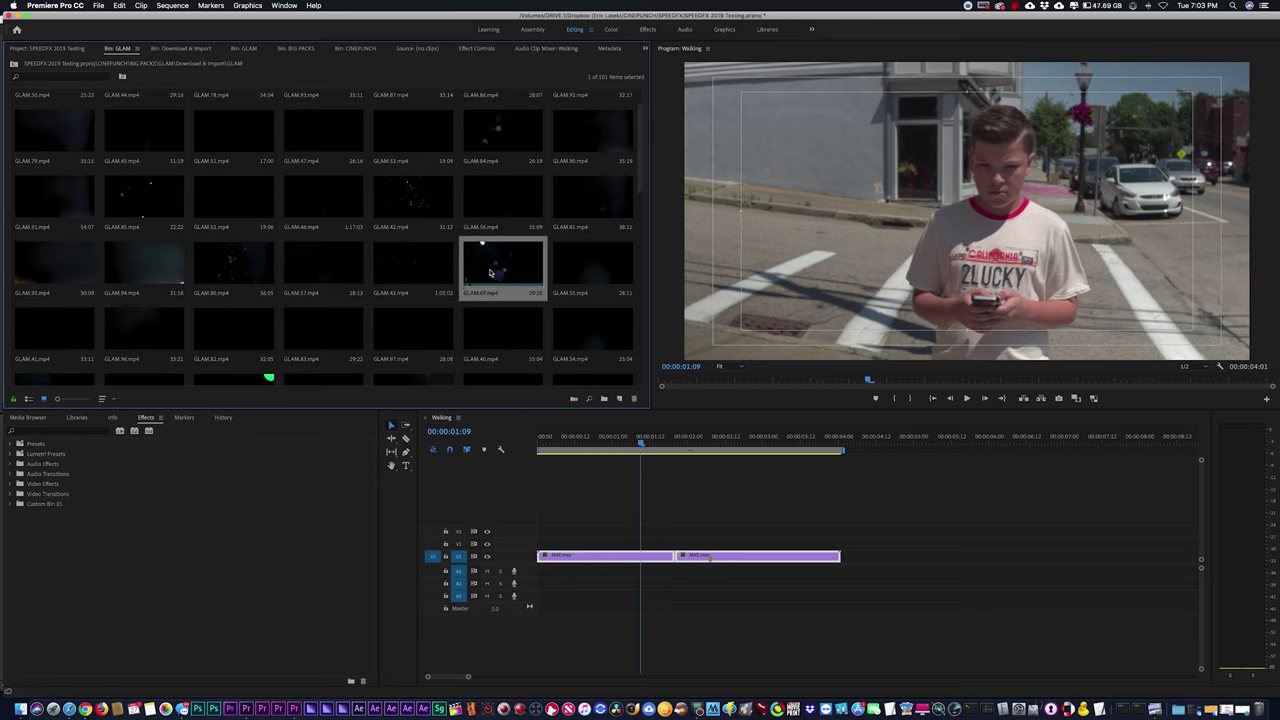
drag(490, 272, 544, 519)
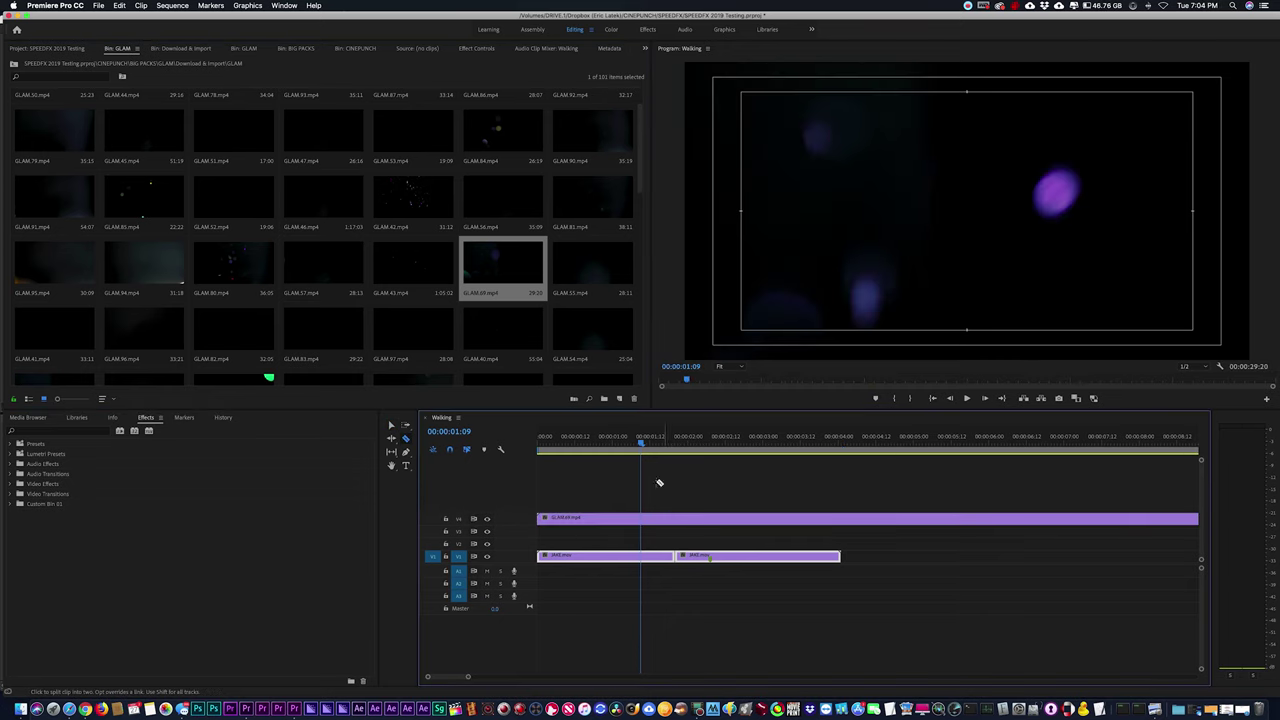
mouse_move(642, 441)
mouse_down()
mouse_move(680, 441)
mouse_move(646, 441)
mouse_up()
click(643, 519)
key(v)
click(675, 517)
key(Delete)
drag(624, 518, 671, 521)
Scale GLAM.69 to frame size, return the playhead to 01:02, and bring up its blend mode options.
right_click(671, 521)
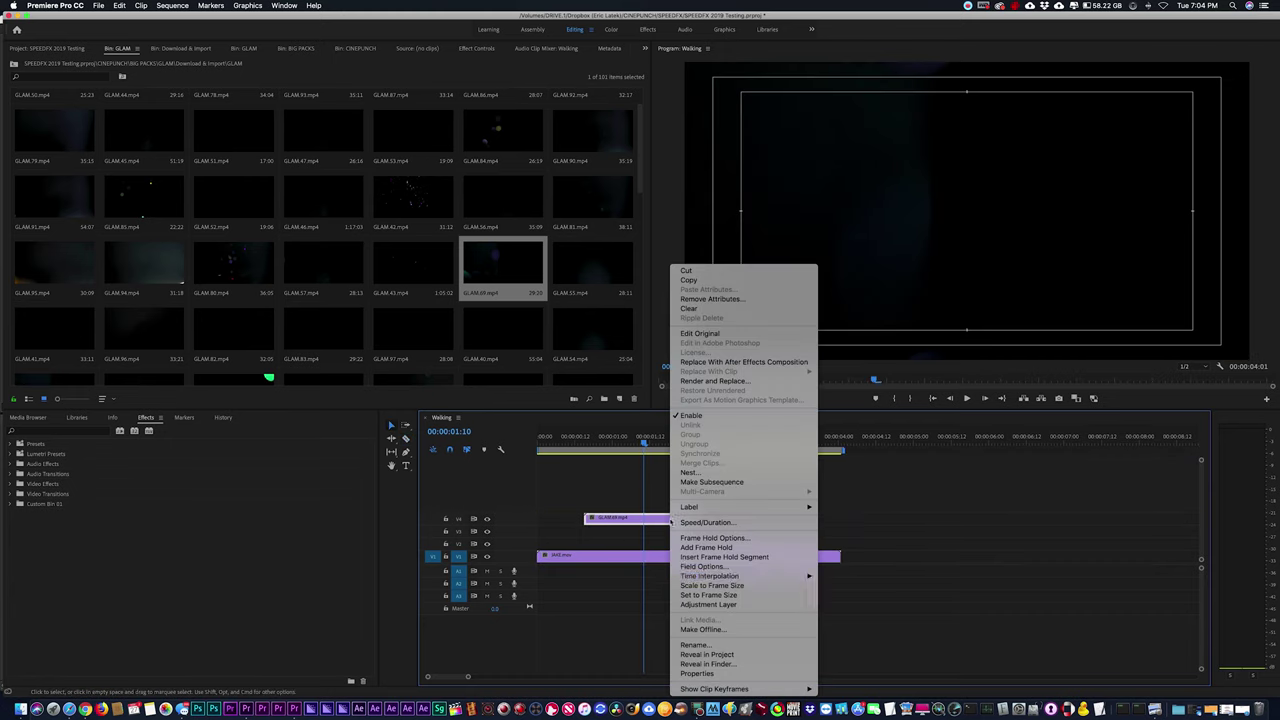
click(685, 587)
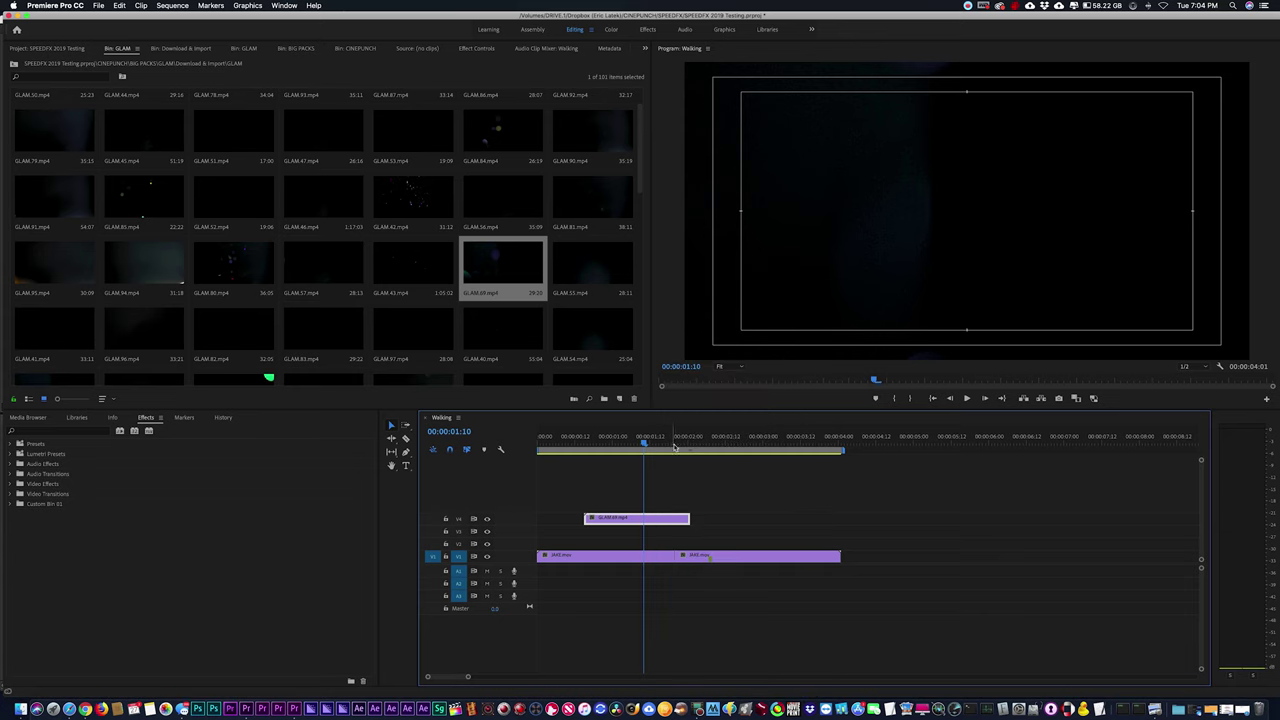
drag(645, 444, 619, 444)
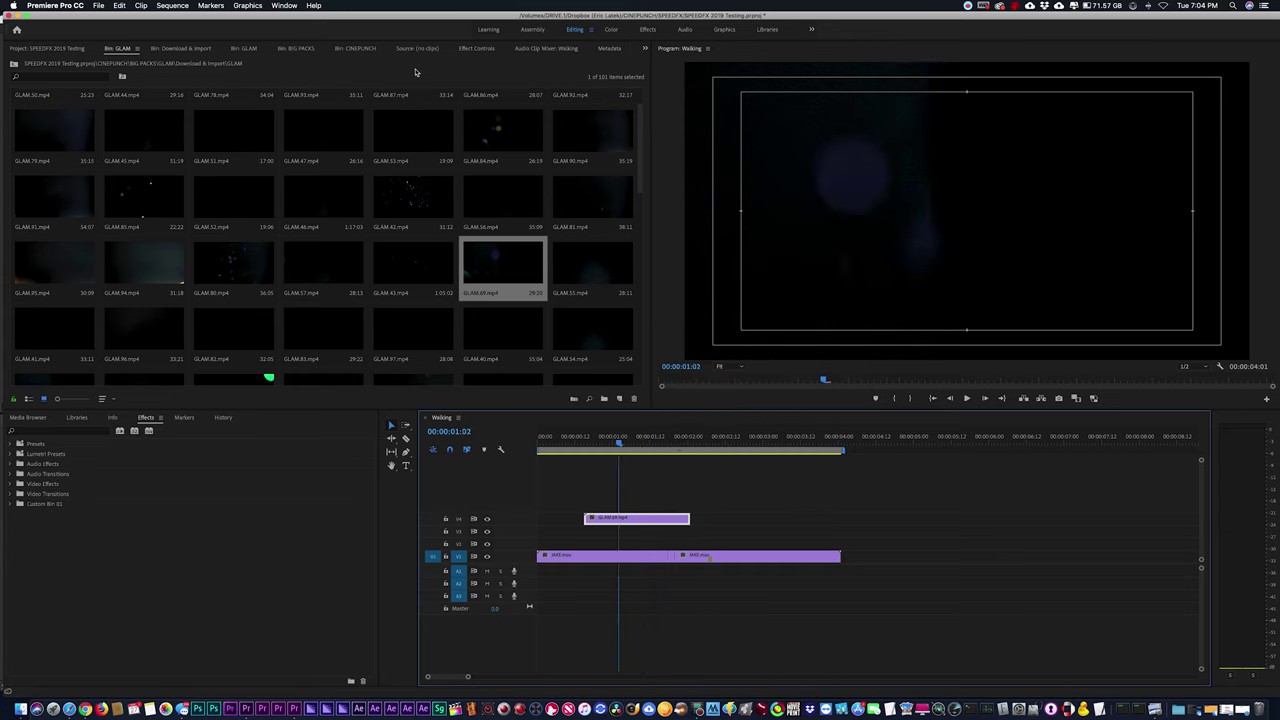
click(480, 48)
click(271, 205)
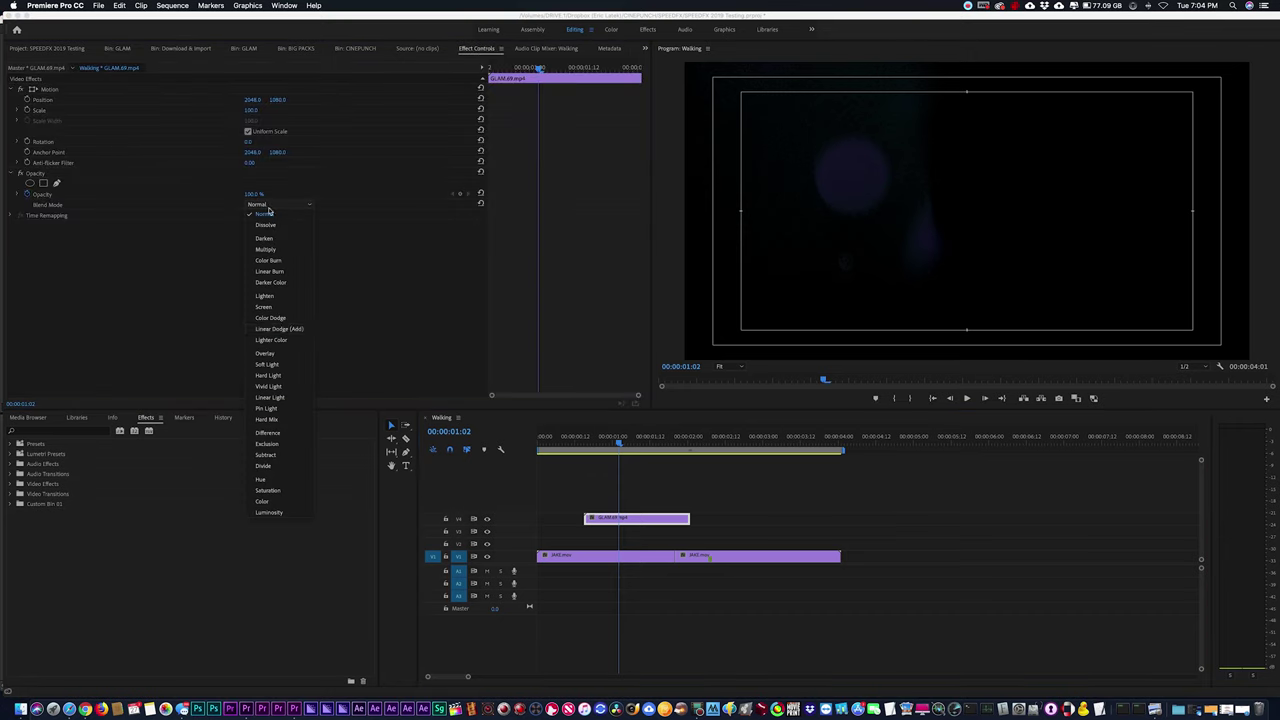
Blend GLAM.69 with Linear Dodge (Add), extend it to 3:05 duration, and preview the overlay.
click(284, 329)
key(space)
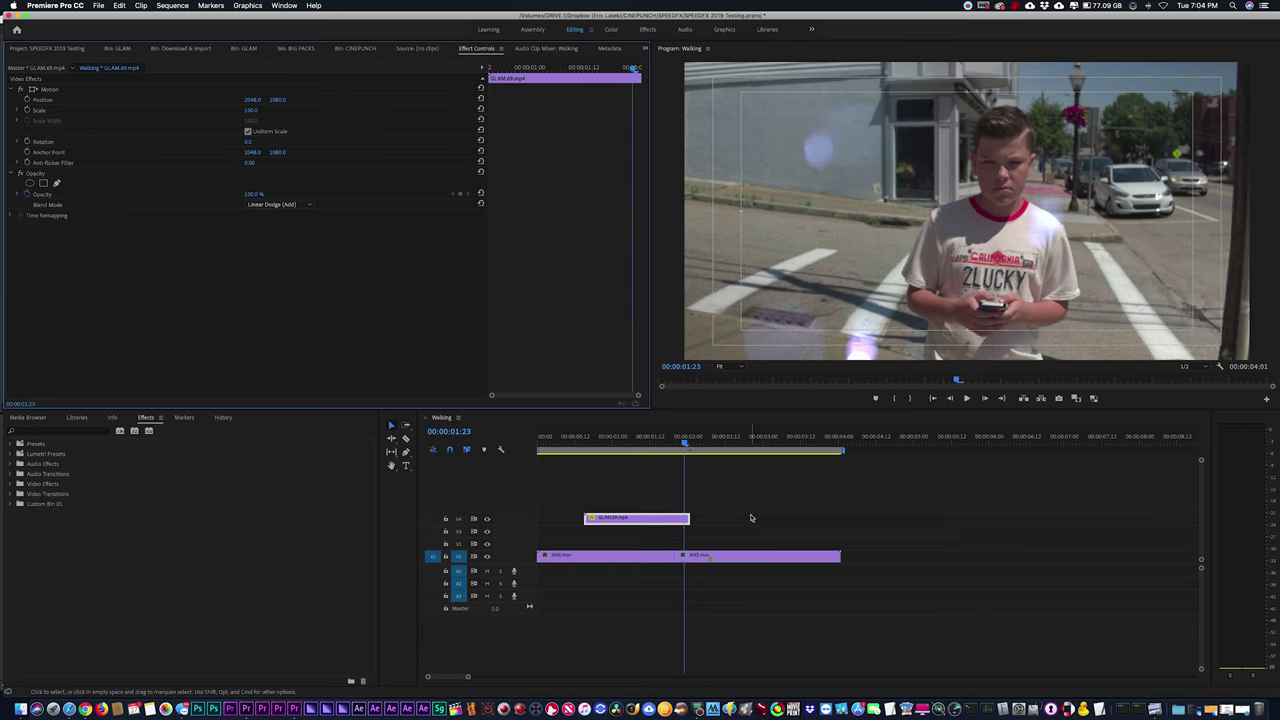
drag(689, 518, 830, 518)
key(space)
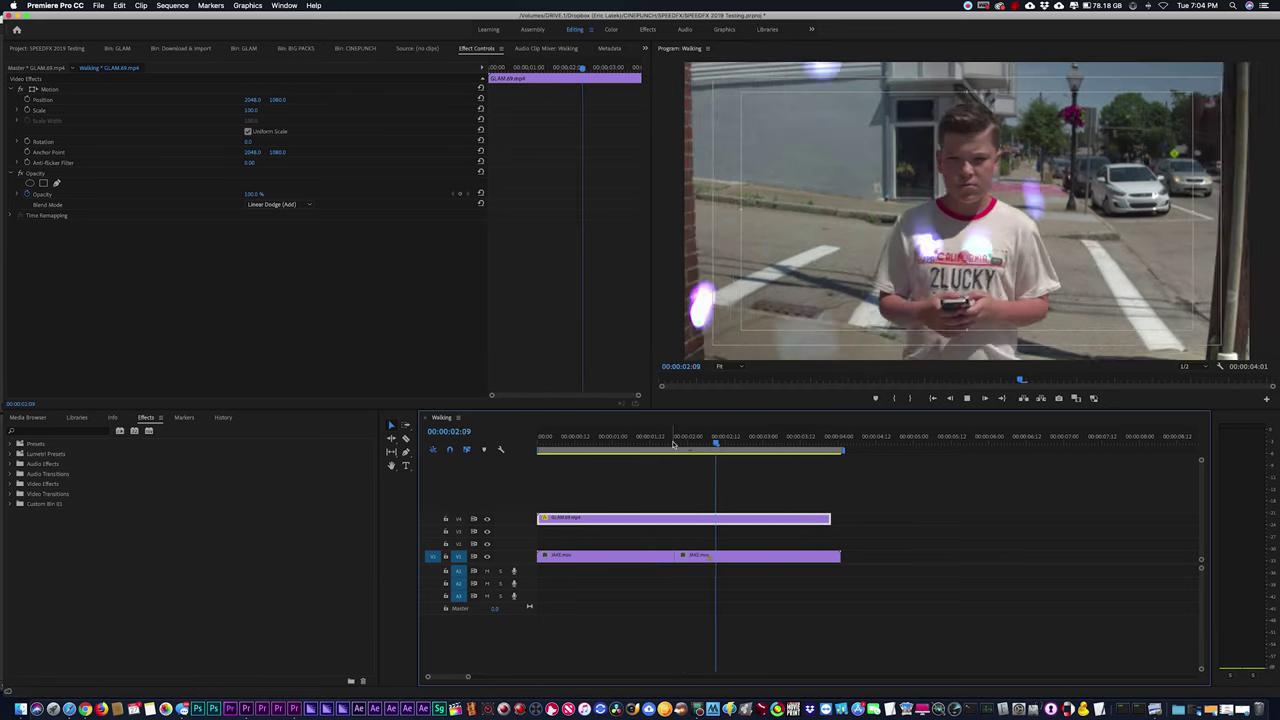
key(space)
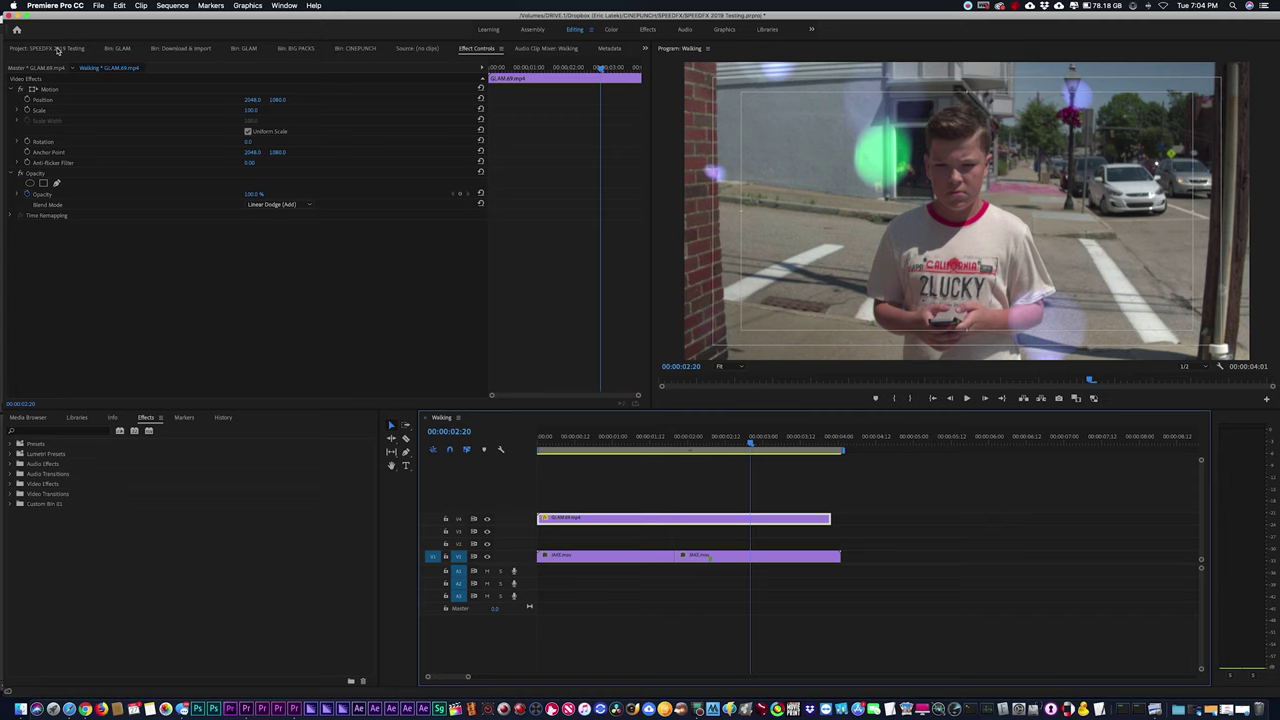
Browse from the GLAM bin up to its parent folder and into the FRACTAL bin.
click(117, 48)
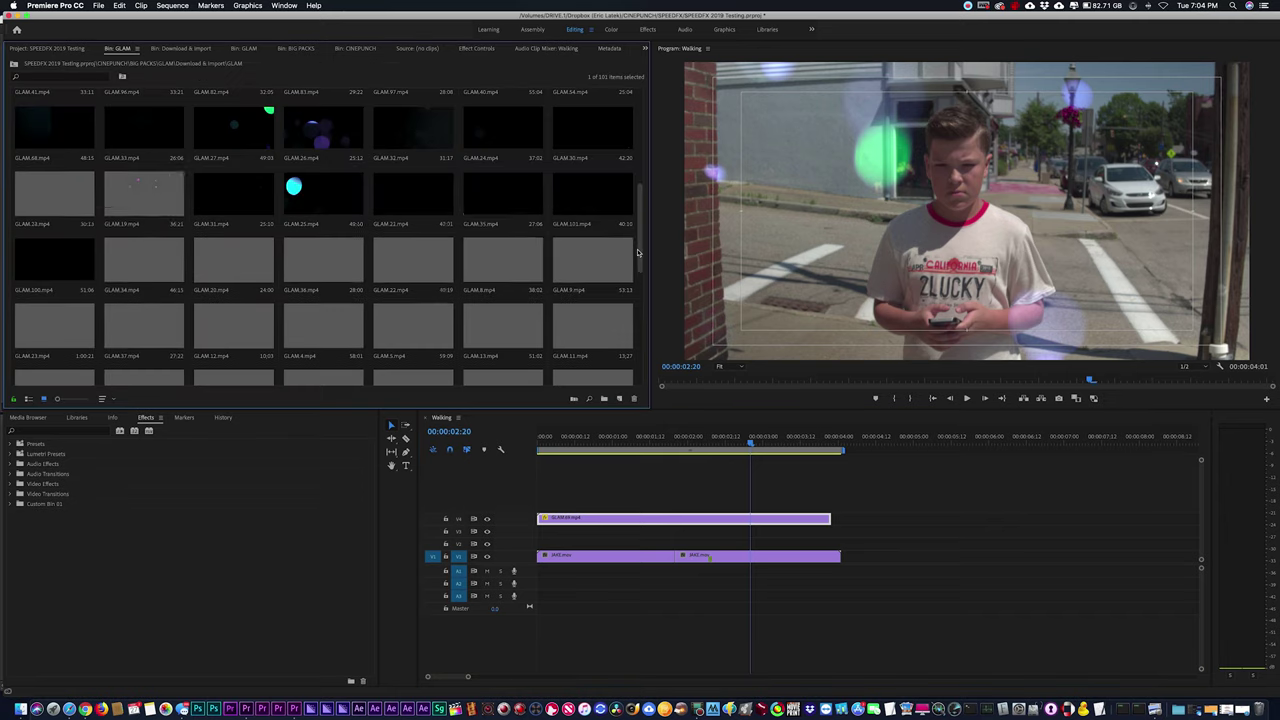
scroll(638, 253, down, 1)
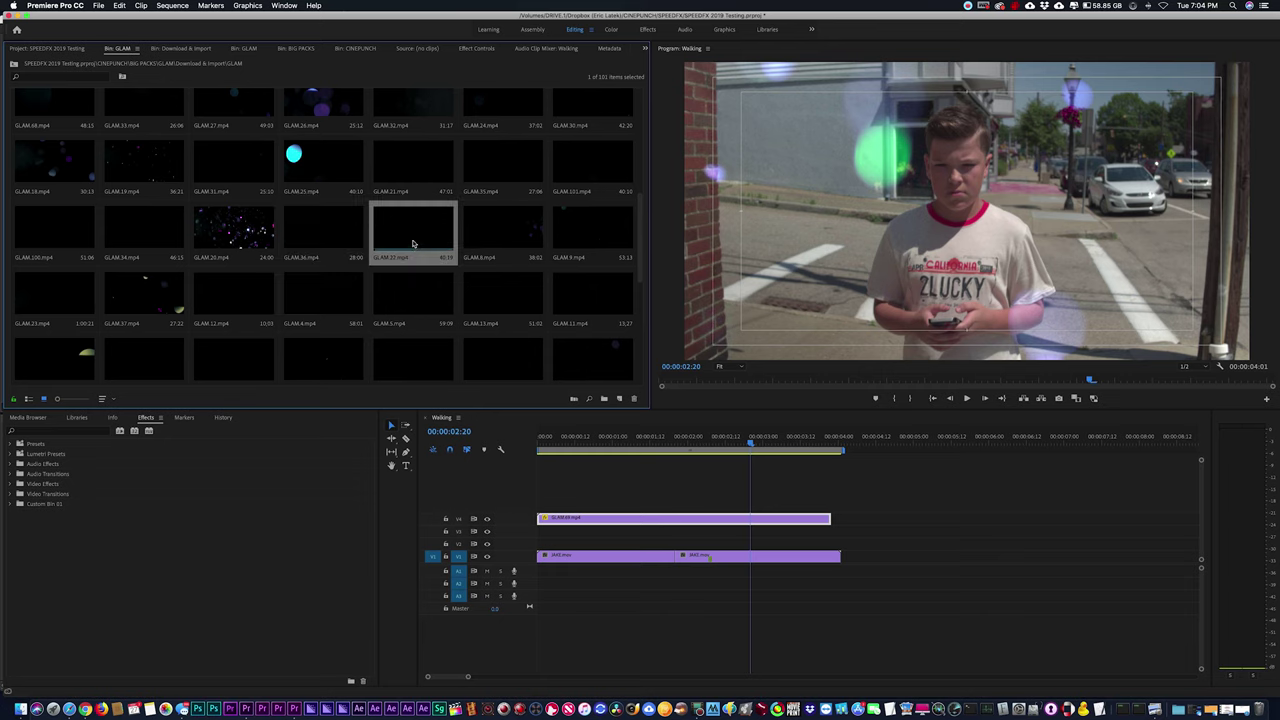
click(284, 49)
double_click(57, 114)
double_click(57, 114)
drag(646, 112, 644, 216)
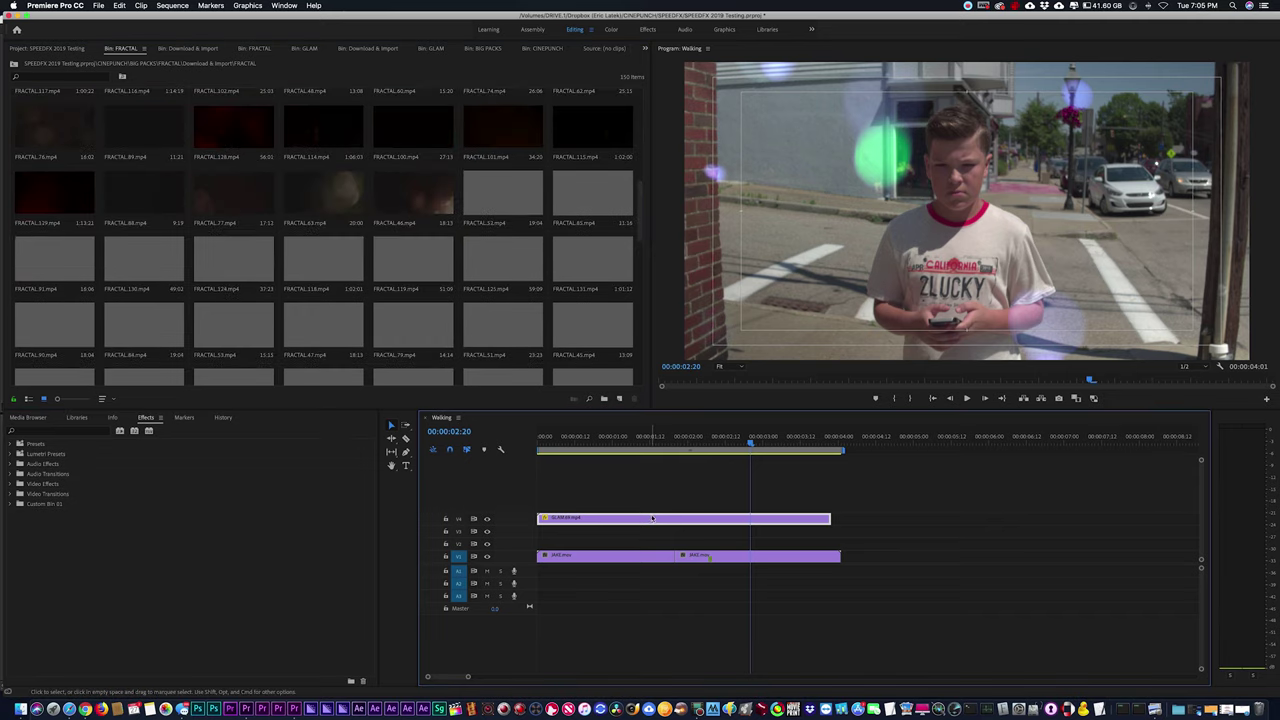
Remove the GLAM.69 overlay from the sequence and load FRACTAL.126.mp4 in the Source viewer.
key(super+z)
scroll(645, 216, down, 3)
click(318, 228)
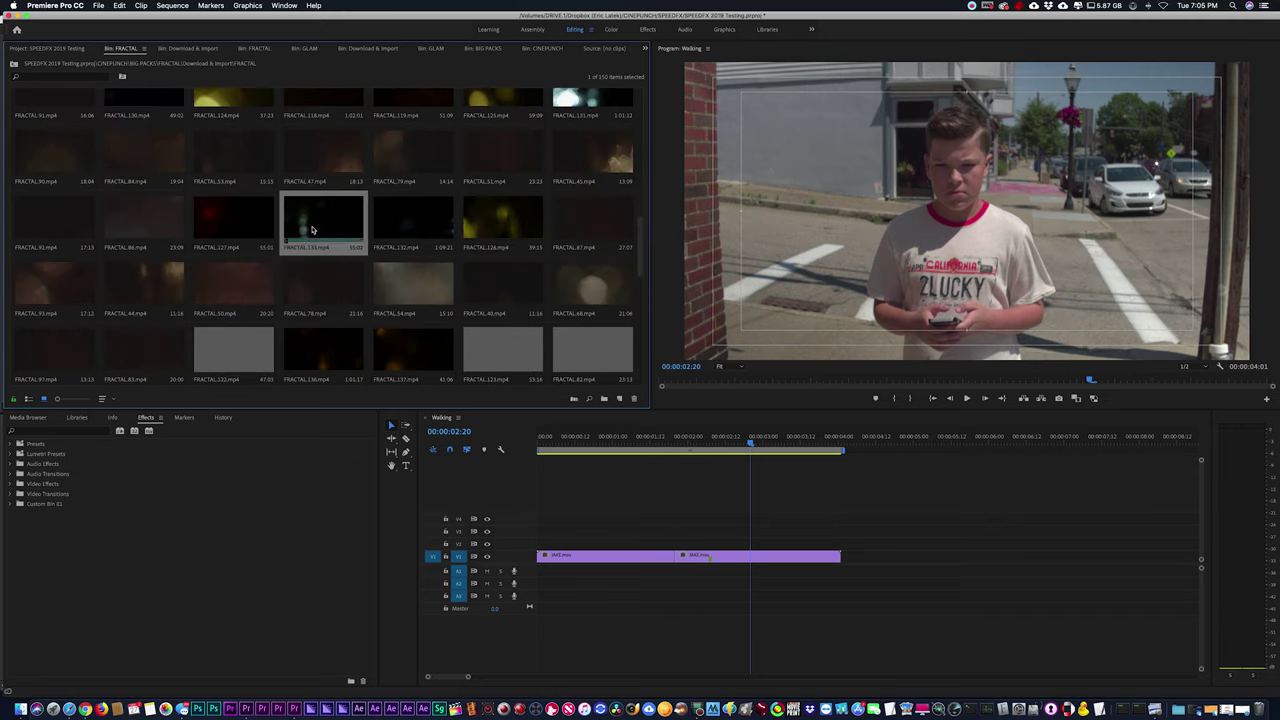
double_click(493, 225)
Mark an In/Out section of FRACTAL.126 and place it above the JAKE clips, trimmed to end with them.
click(227, 381)
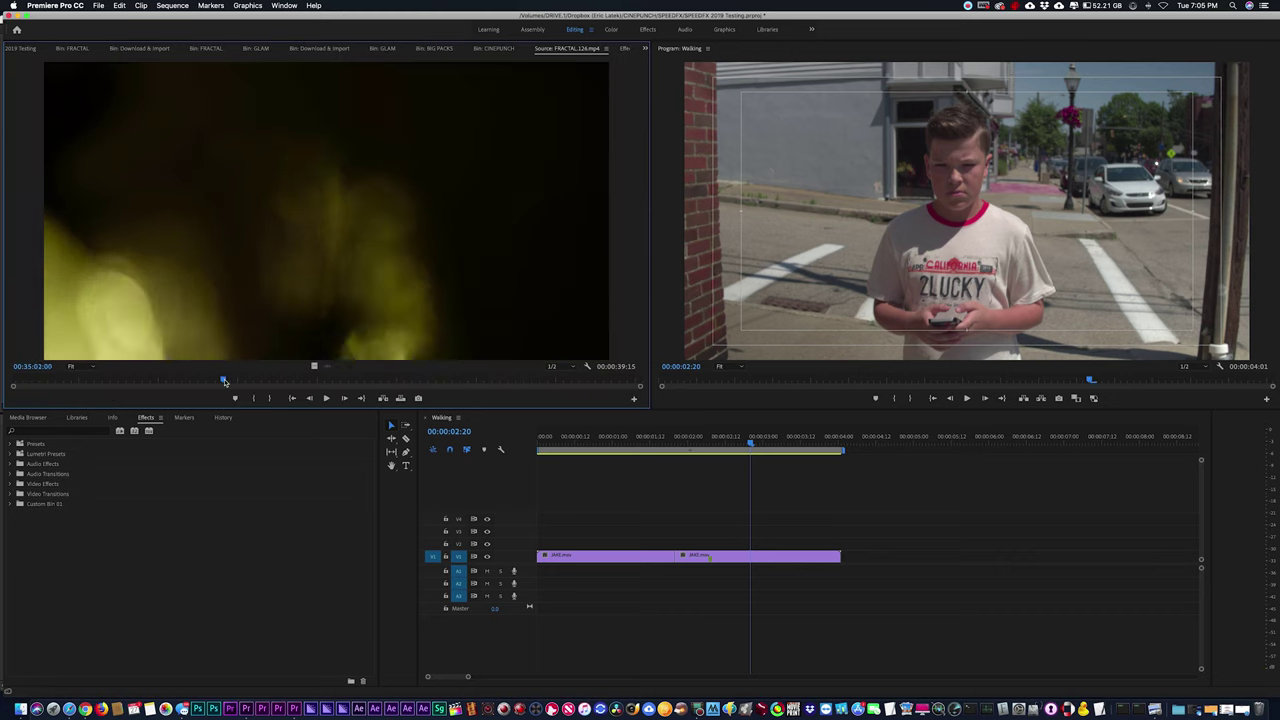
click(253, 398)
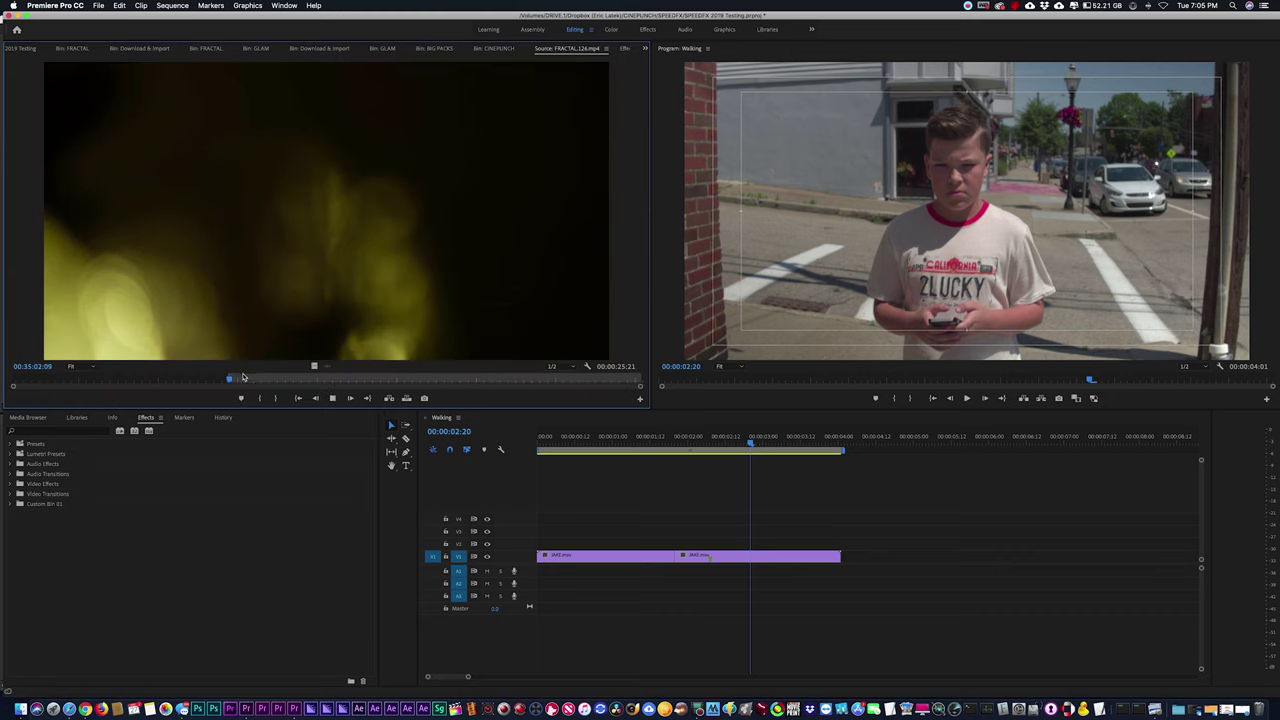
click(313, 379)
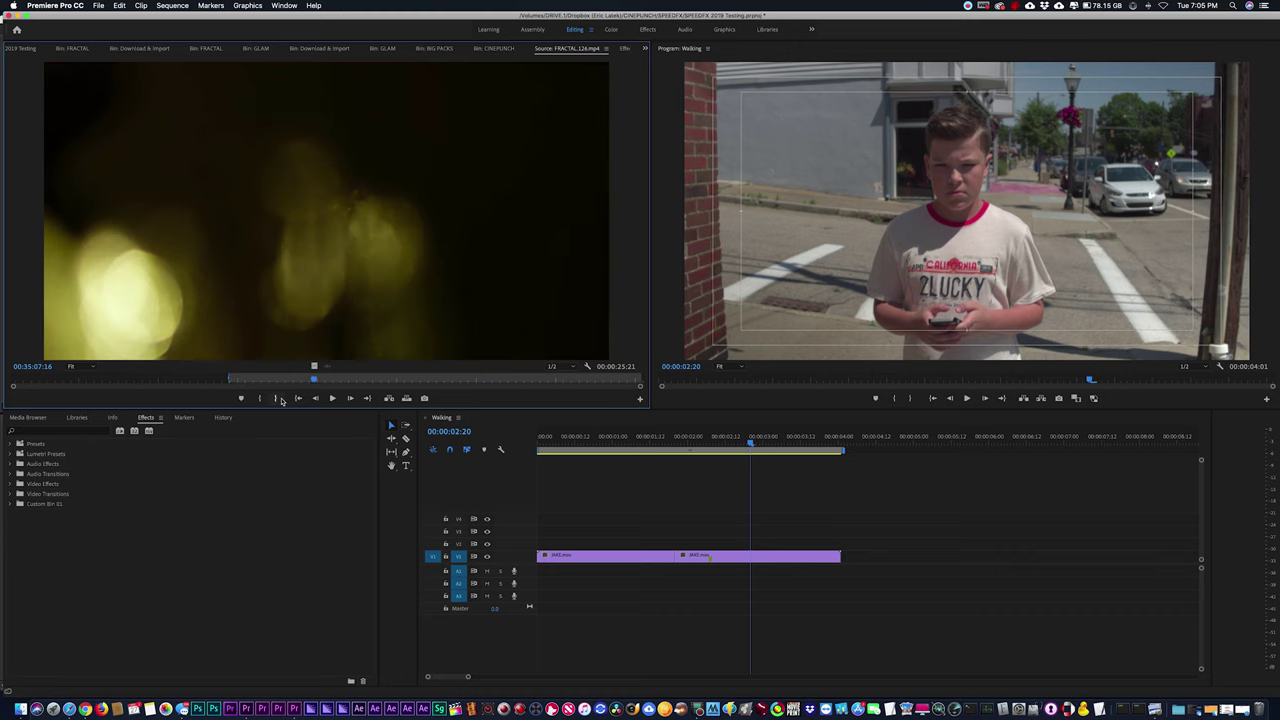
click(275, 398)
drag(300, 280, 500, 543)
drag(947, 543, 840, 543)
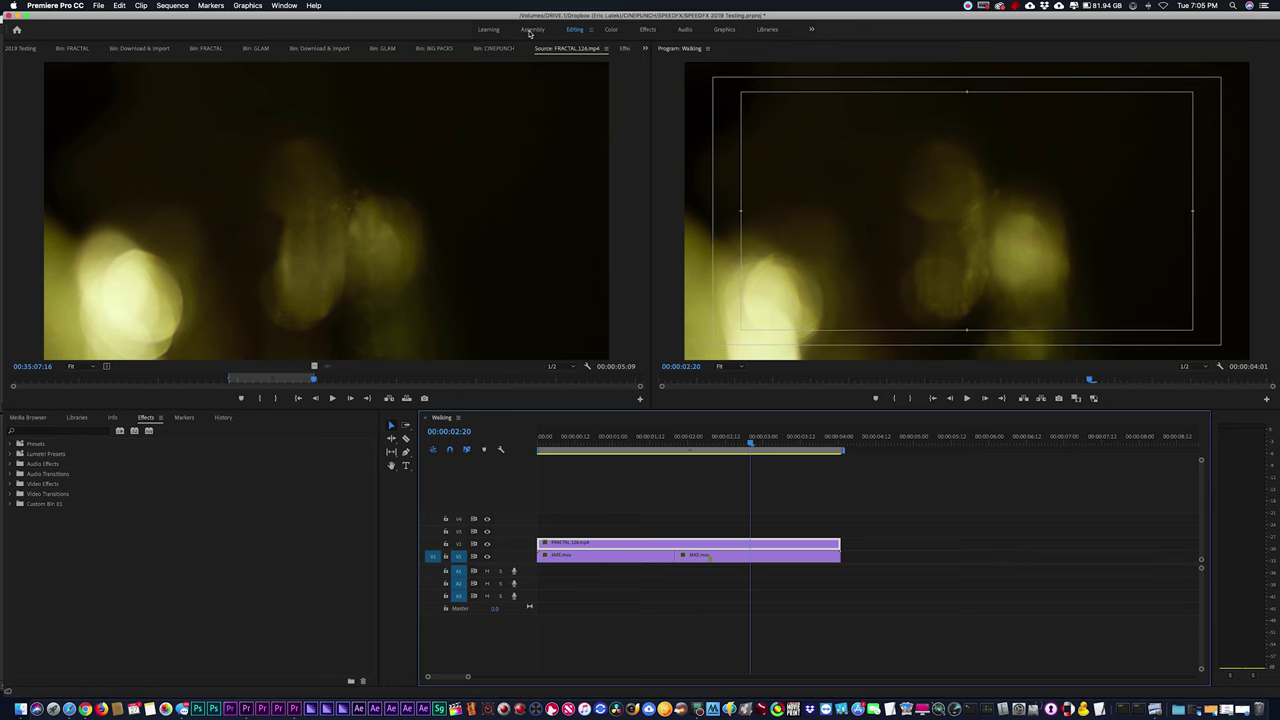
Blend the fractal overlay with Linear Dodge (Add) at 41% opacity and preview it.
click(647, 49)
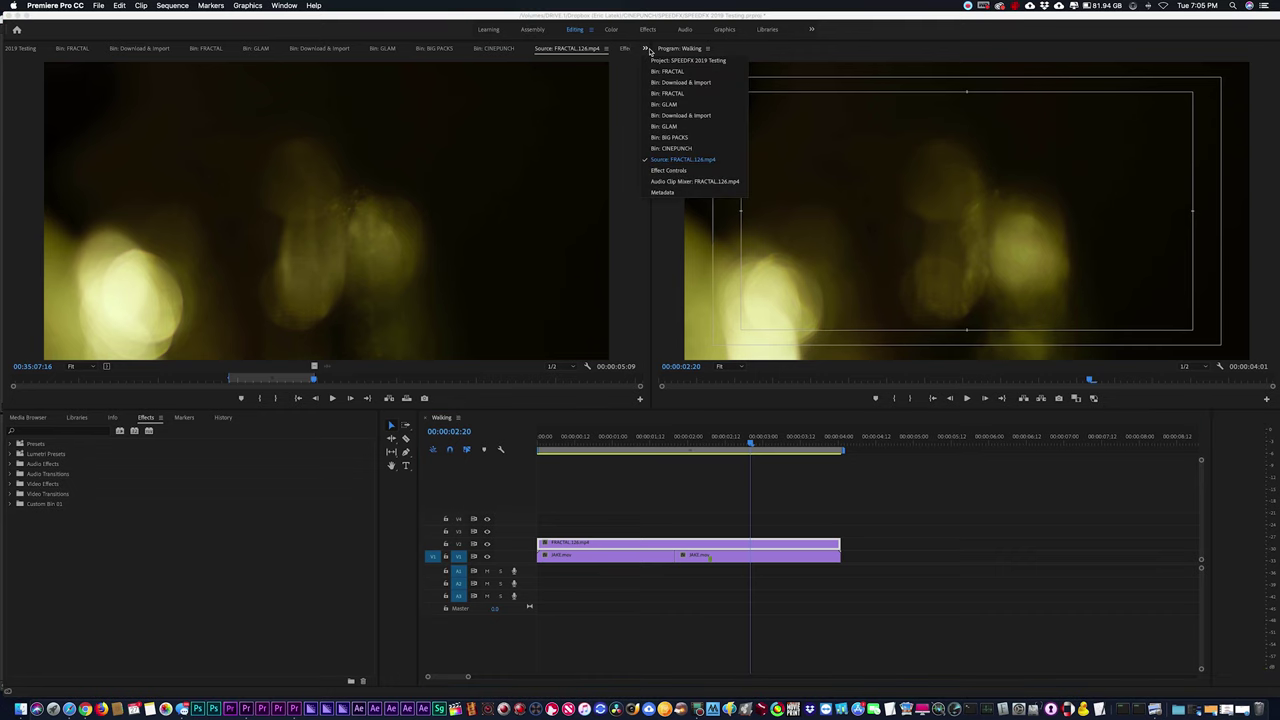
click(668, 170)
click(278, 204)
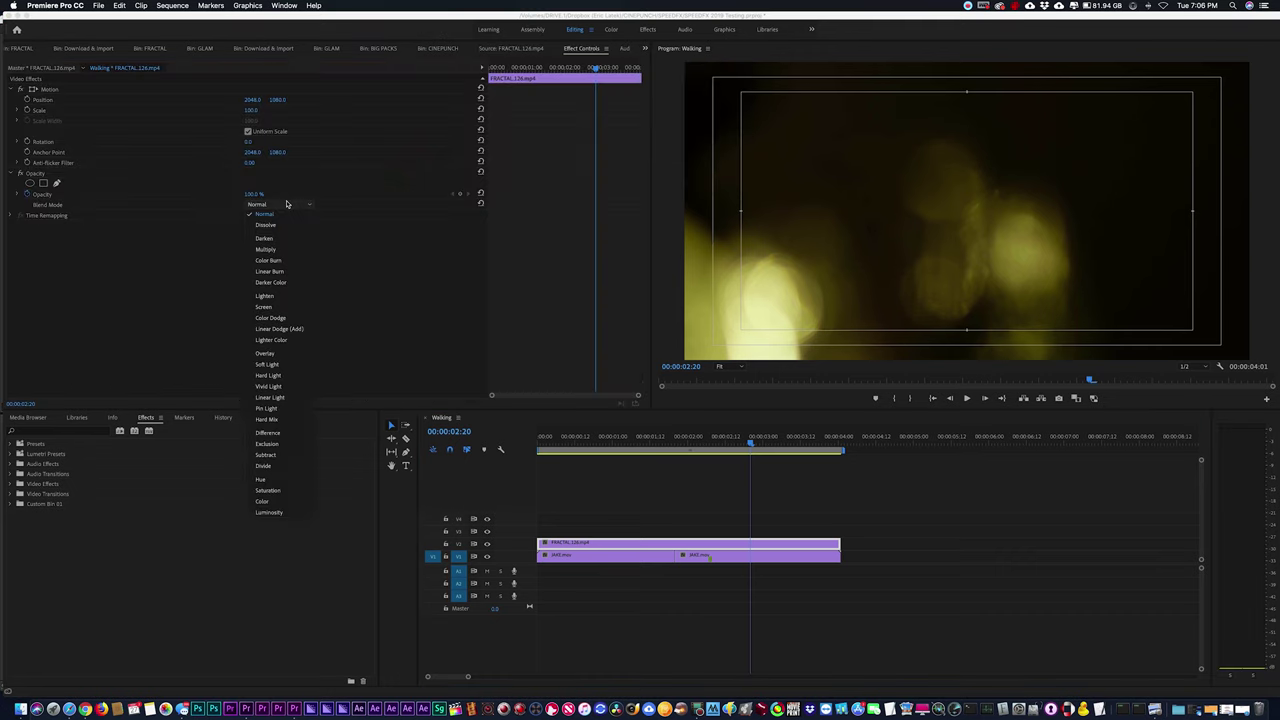
click(280, 329)
key(space)
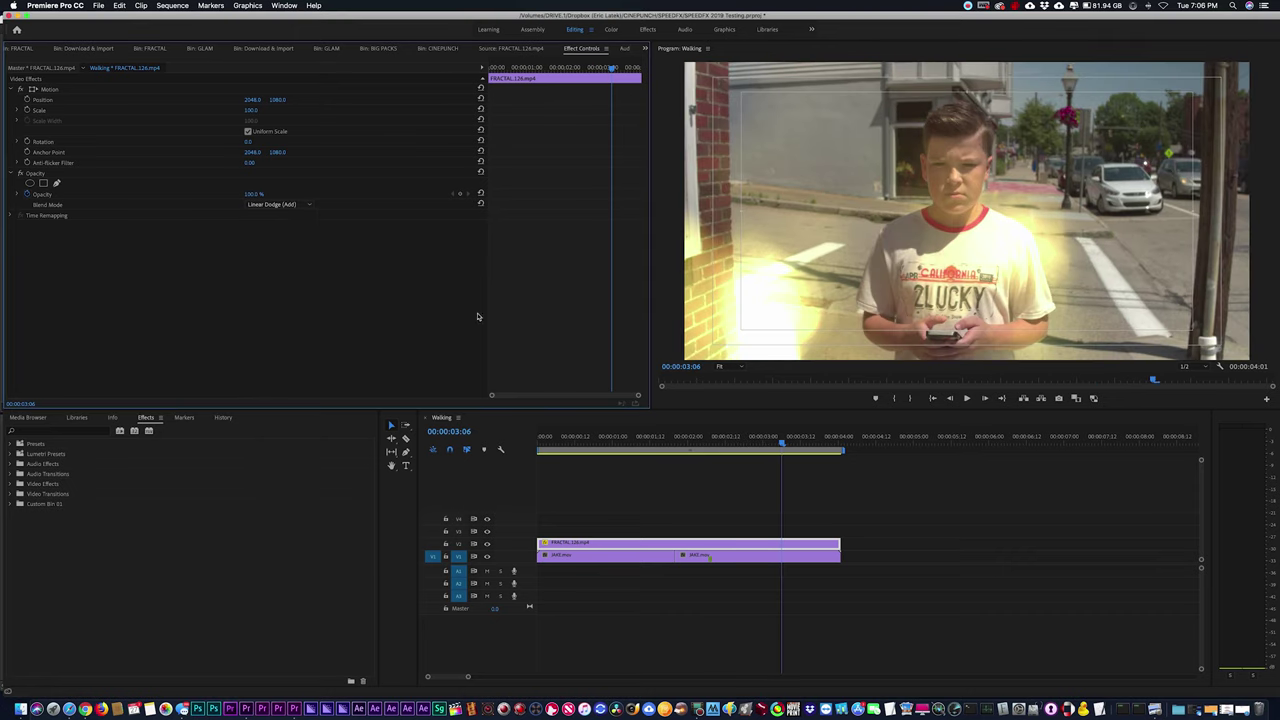
drag(254, 194, 195, 194)
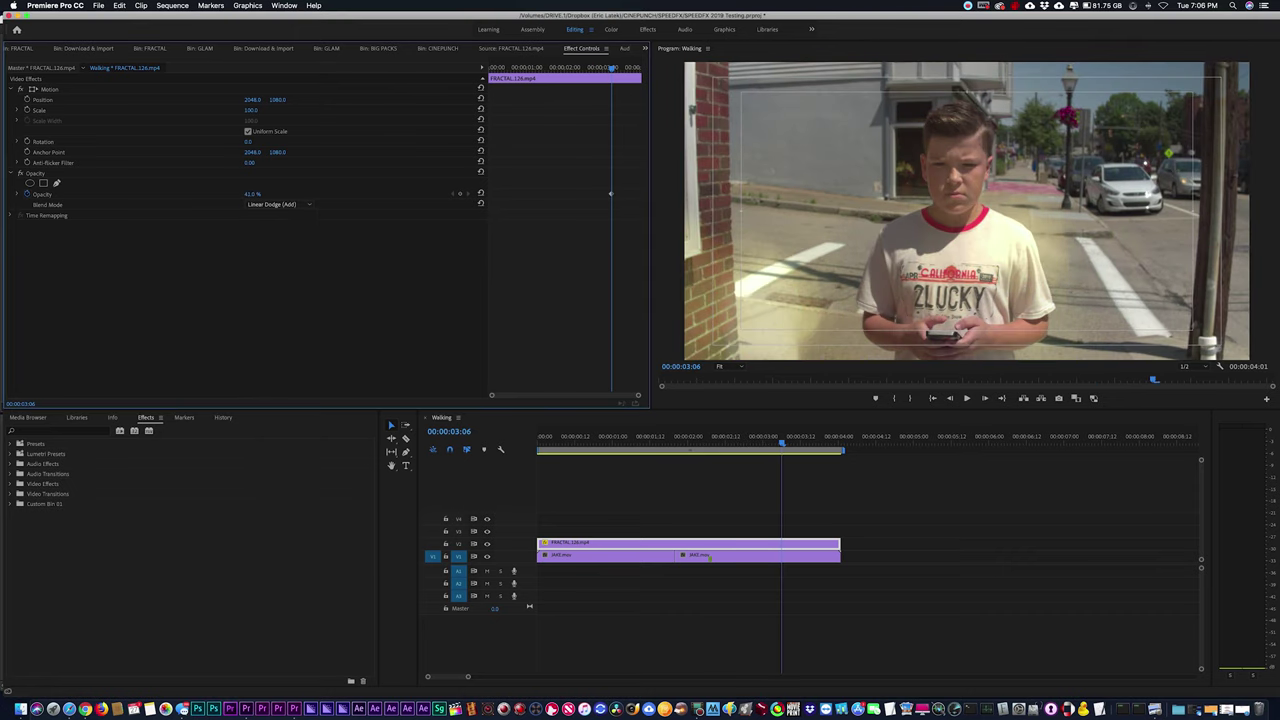
key(shift+1)
double_click(57, 116)
Place a marked section of 4K.Lomo.Anamorphic.Flare.1 above the fractal, stretched to sequence length.
double_click(57, 118)
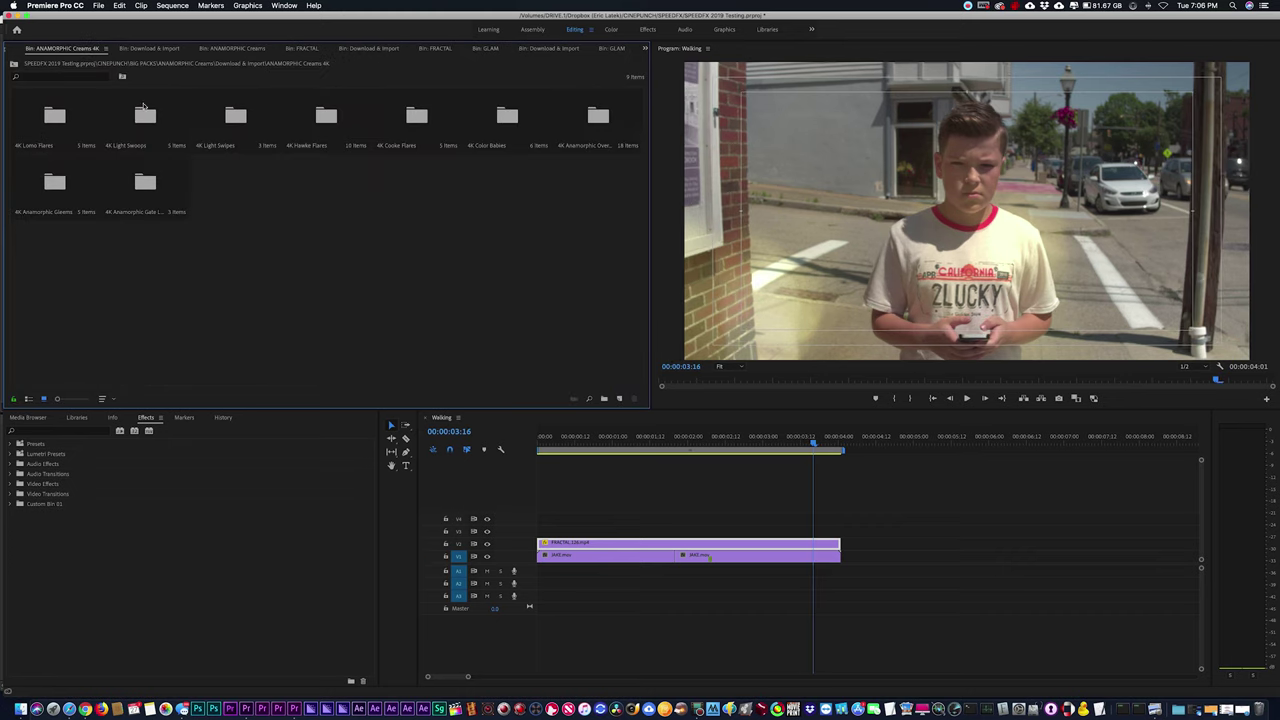
double_click(52, 118)
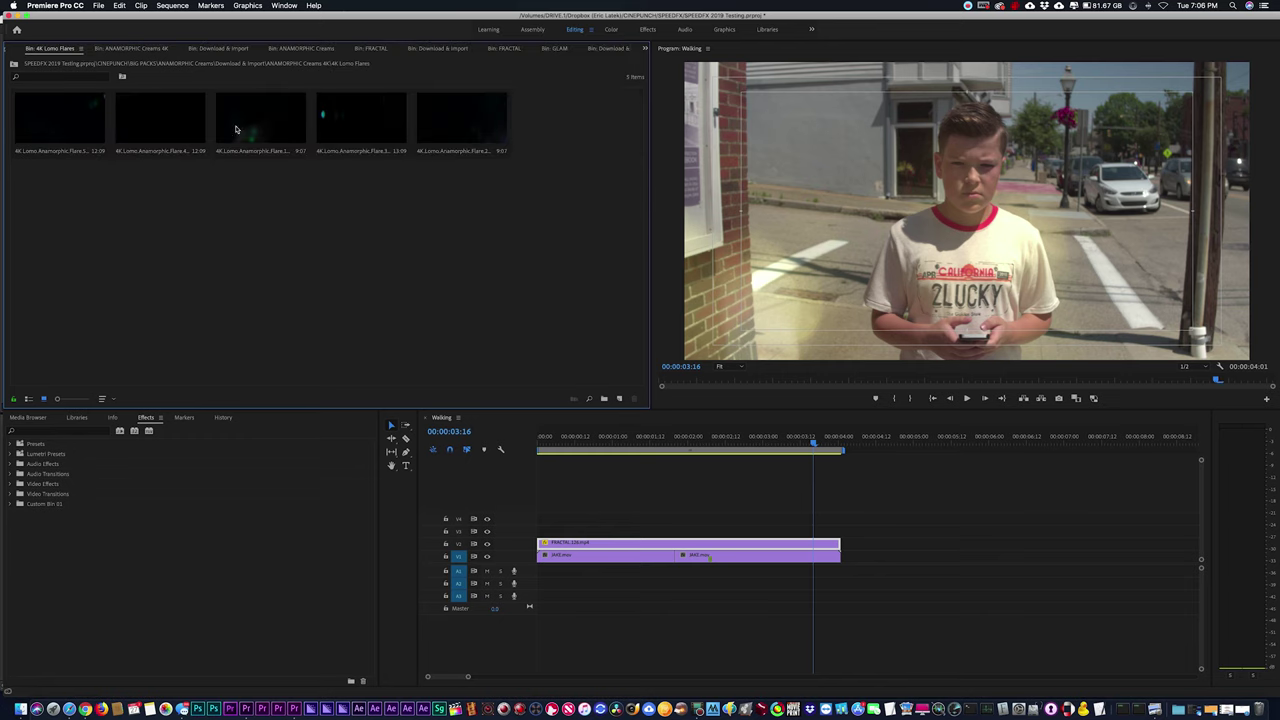
double_click(284, 127)
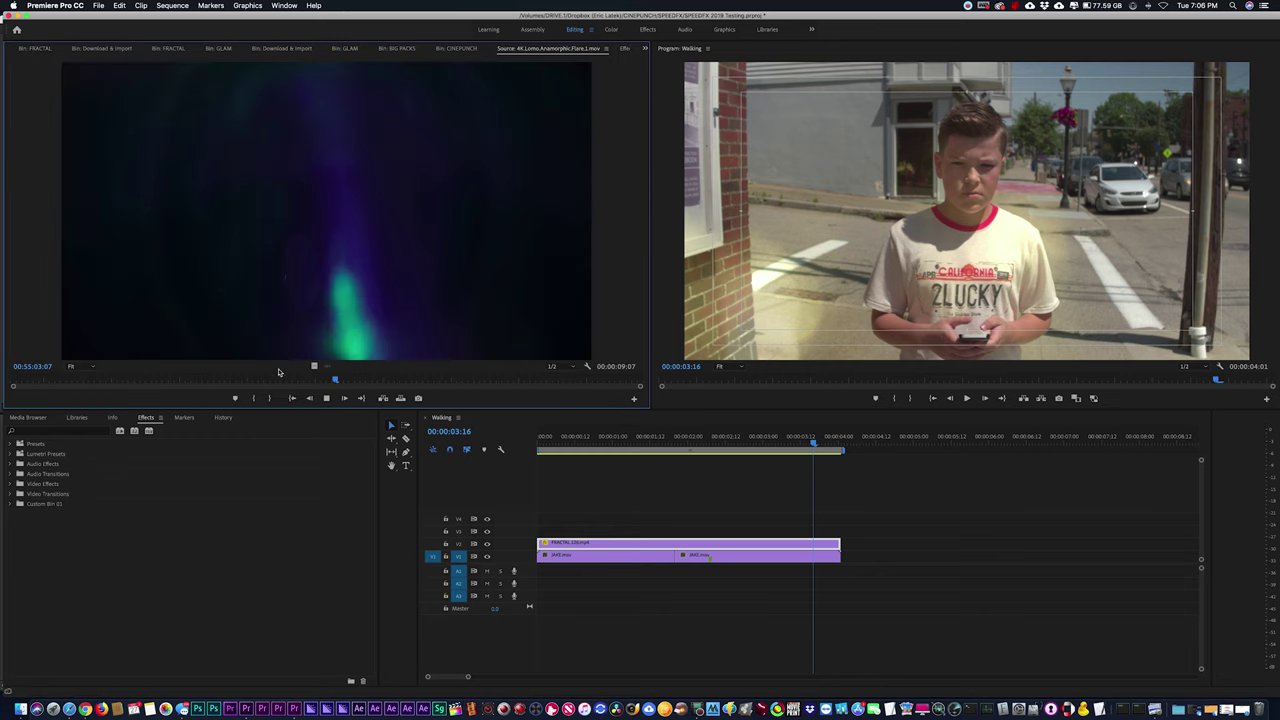
mouse_move(269, 380)
mouse_down()
mouse_move(360, 380)
mouse_move(288, 371)
mouse_up()
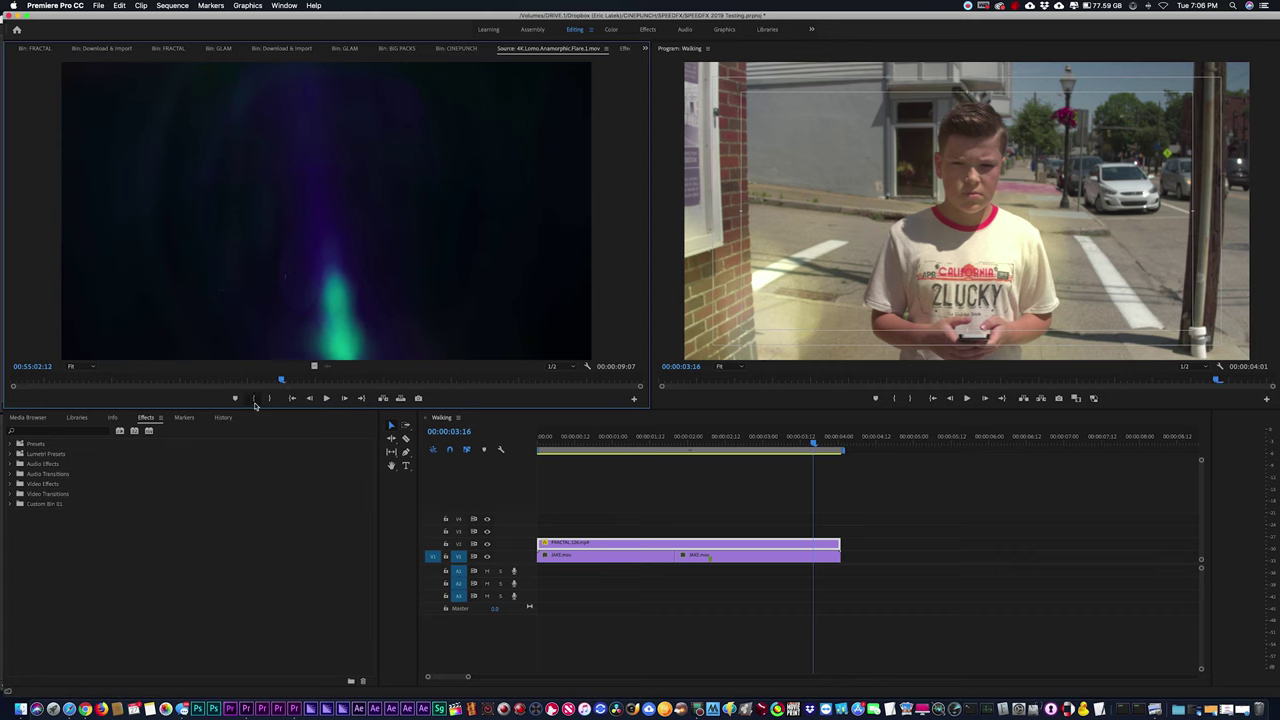
click(254, 398)
key(space)
click(275, 398)
drag(329, 271, 534, 536)
drag(618, 530, 840, 514)
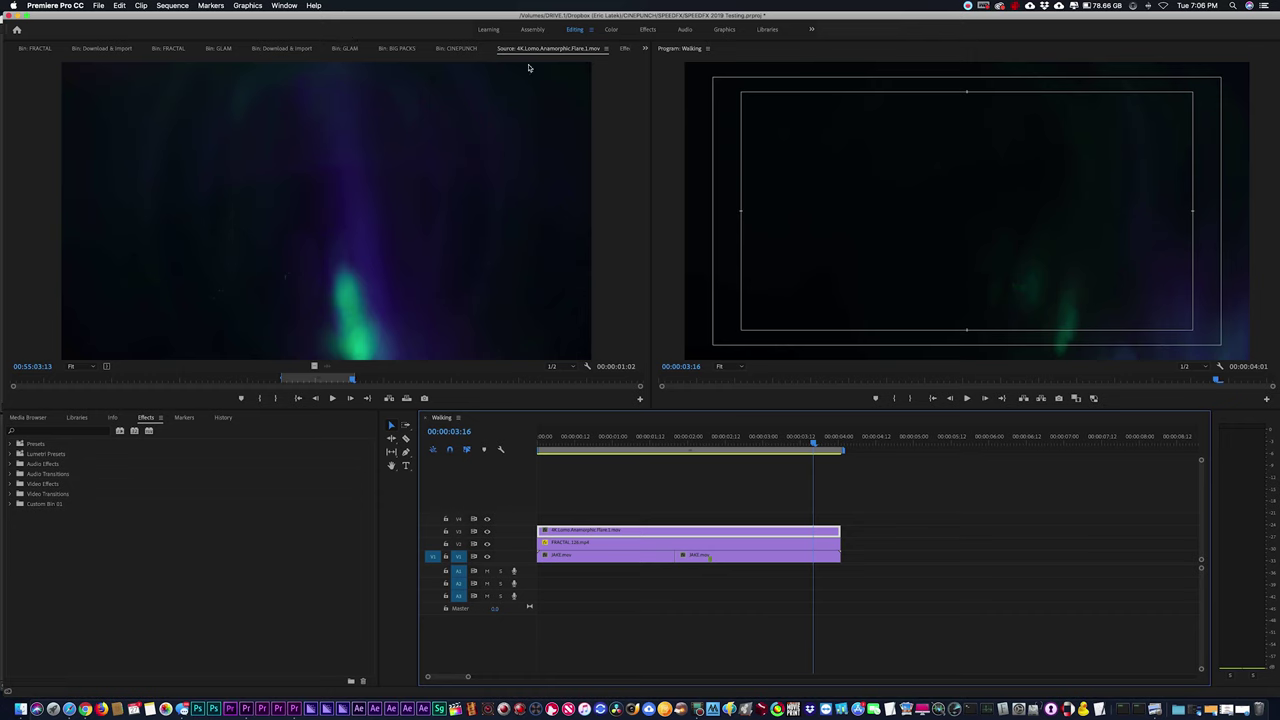
Blend the flare with Linear Dodge (Add) and readjust the FRACTAL_126 clip's opacity.
click(626, 48)
click(270, 206)
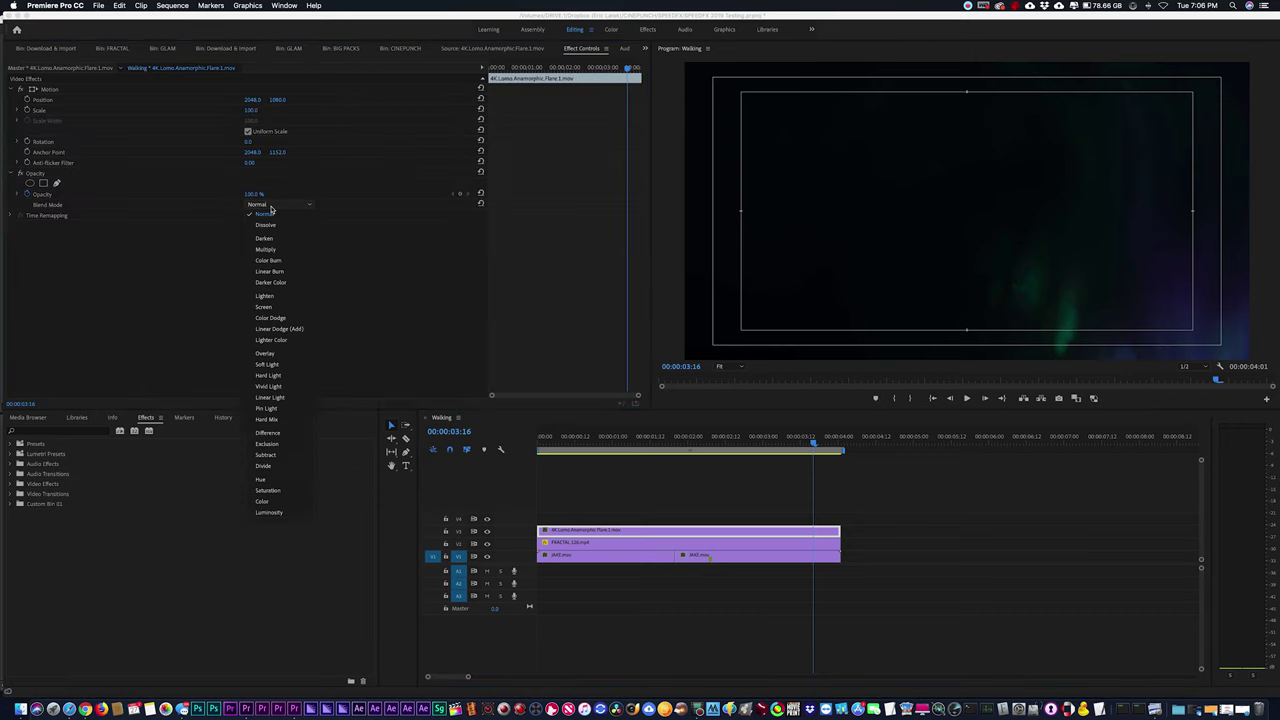
click(279, 328)
drag(758, 444, 663, 491)
click(660, 494)
click(608, 542)
drag(252, 194, 411, 353)
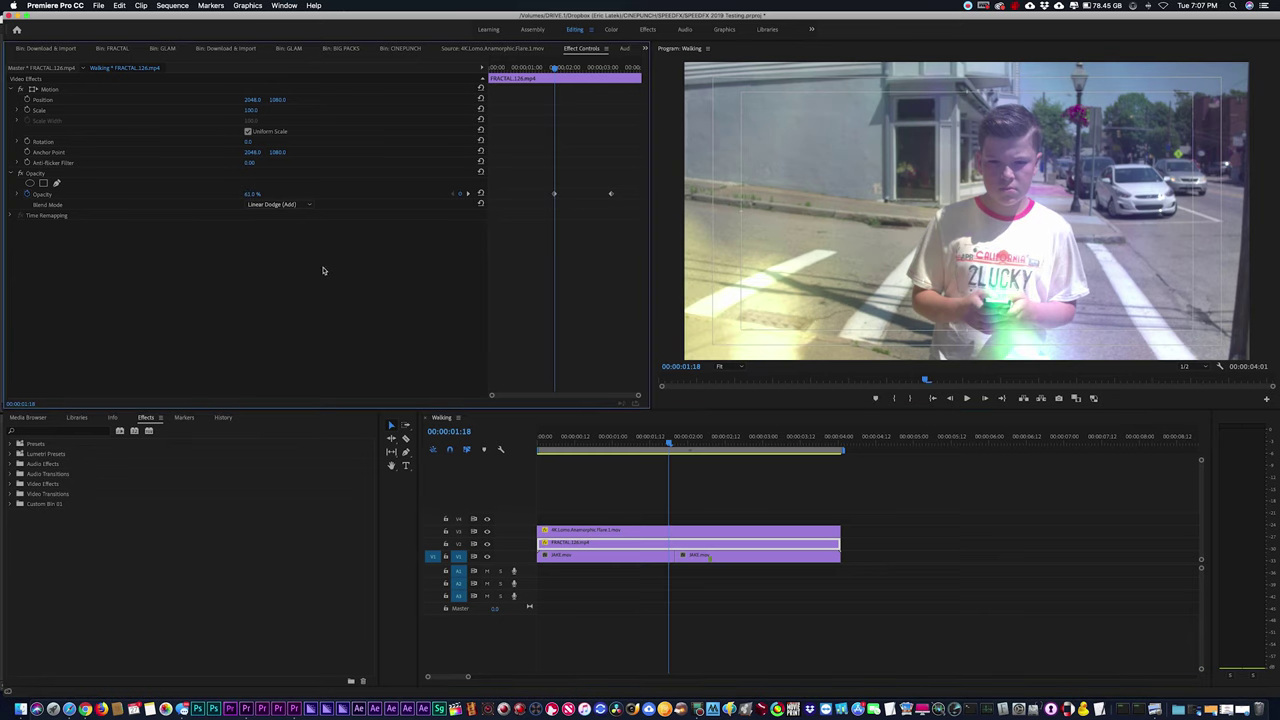
click(163, 49)
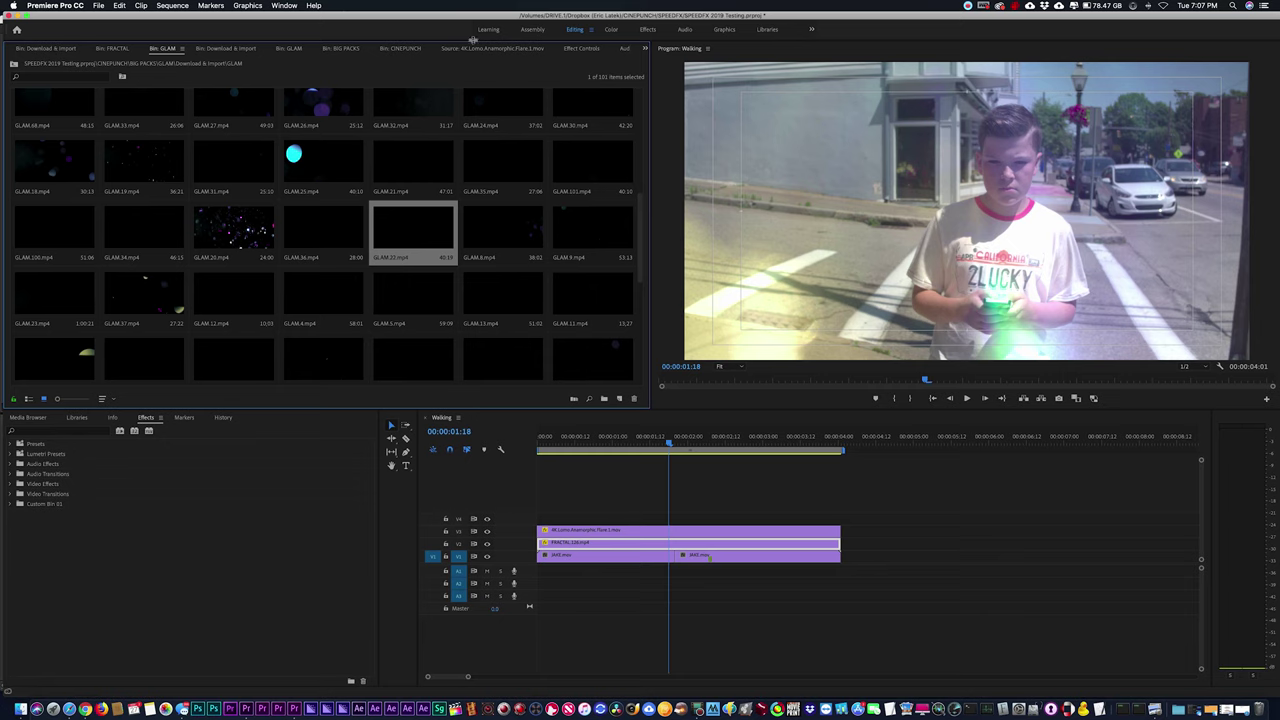
Place a marked In/Out section of GLAM.20 on the top track, extended to the sequence end.
double_click(248, 243)
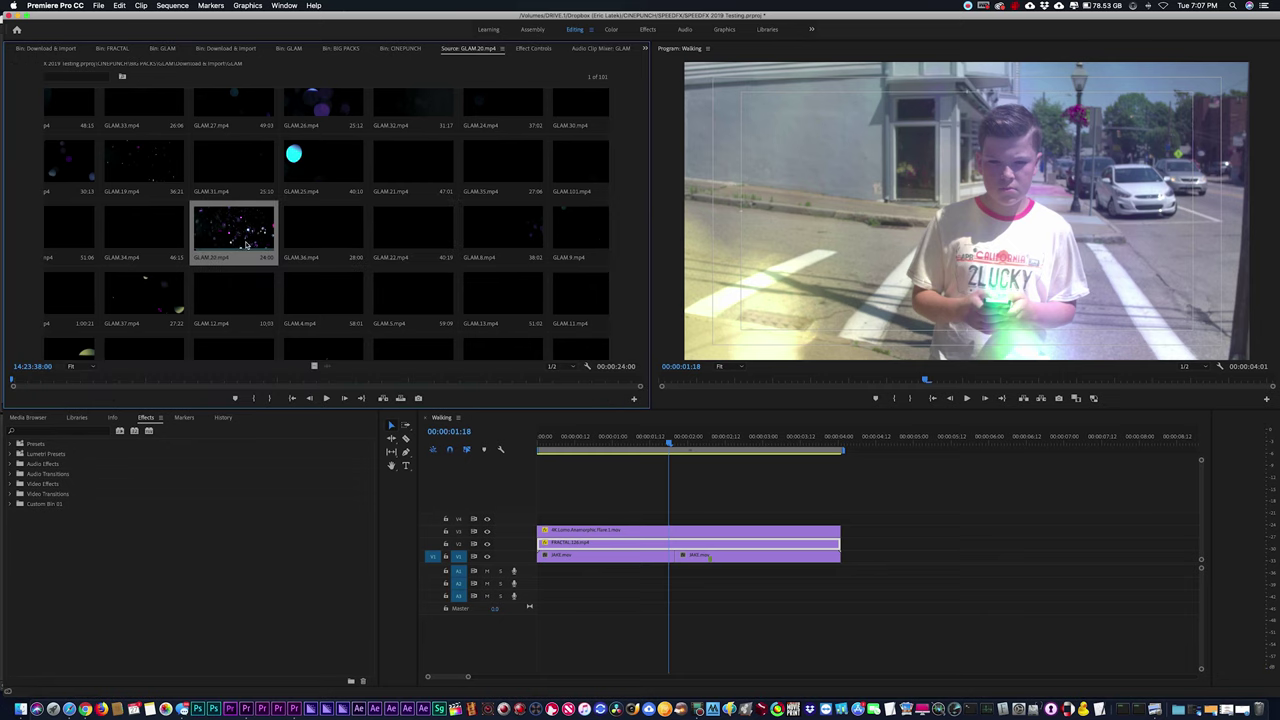
click(251, 380)
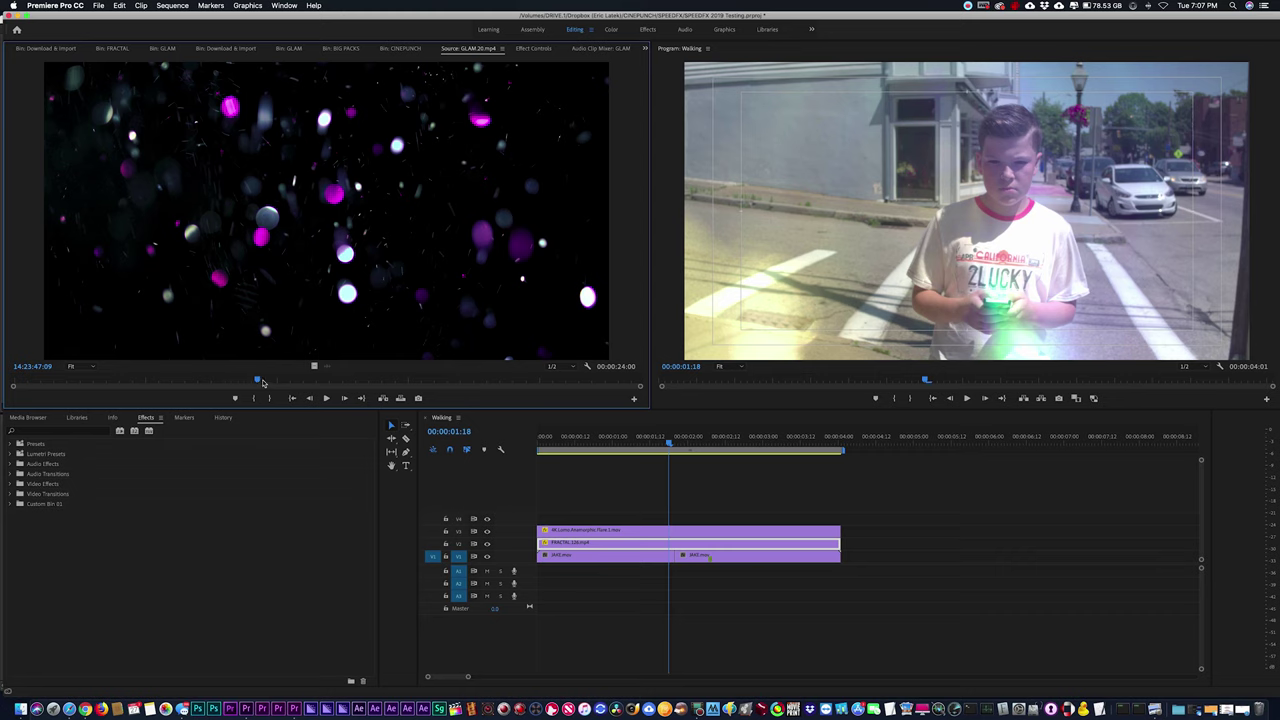
click(258, 398)
key(space)
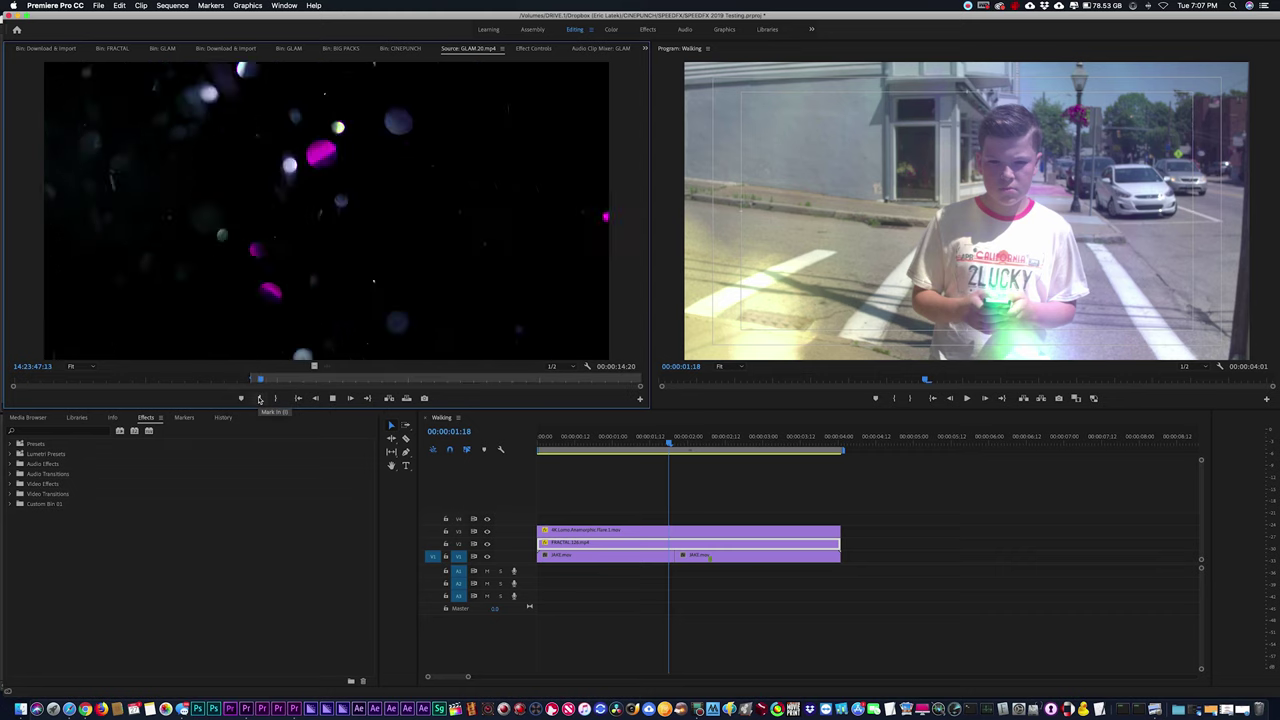
click(276, 399)
drag(274, 254, 540, 518)
drag(658, 518, 840, 518)
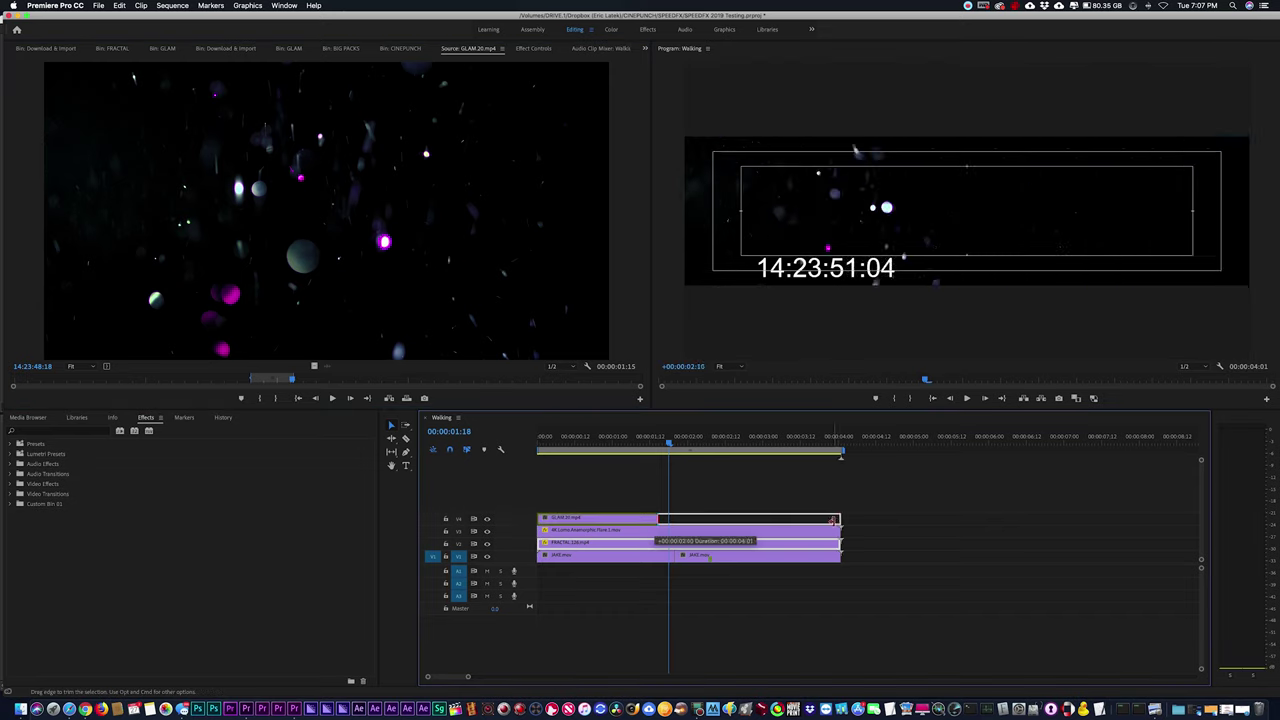
Set GLAM.20's blend mode to Linear Dodge (Add) in Effect Controls.
click(535, 48)
click(278, 204)
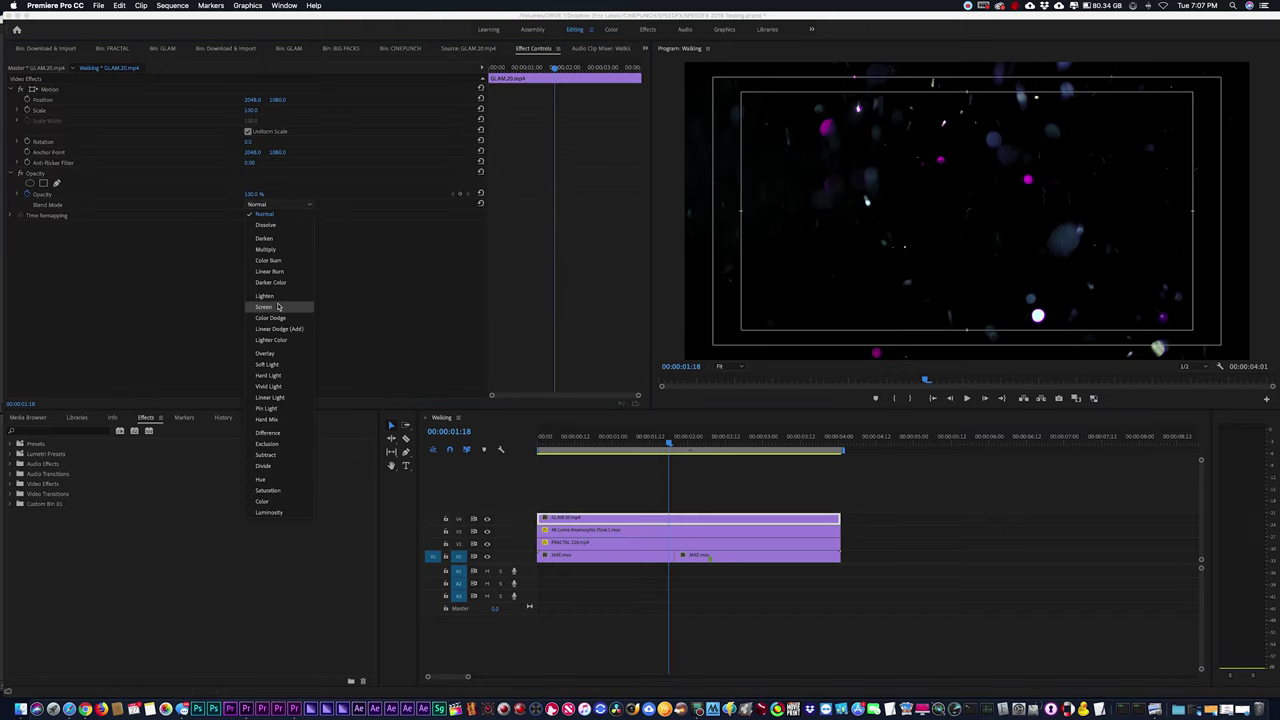
click(280, 340)
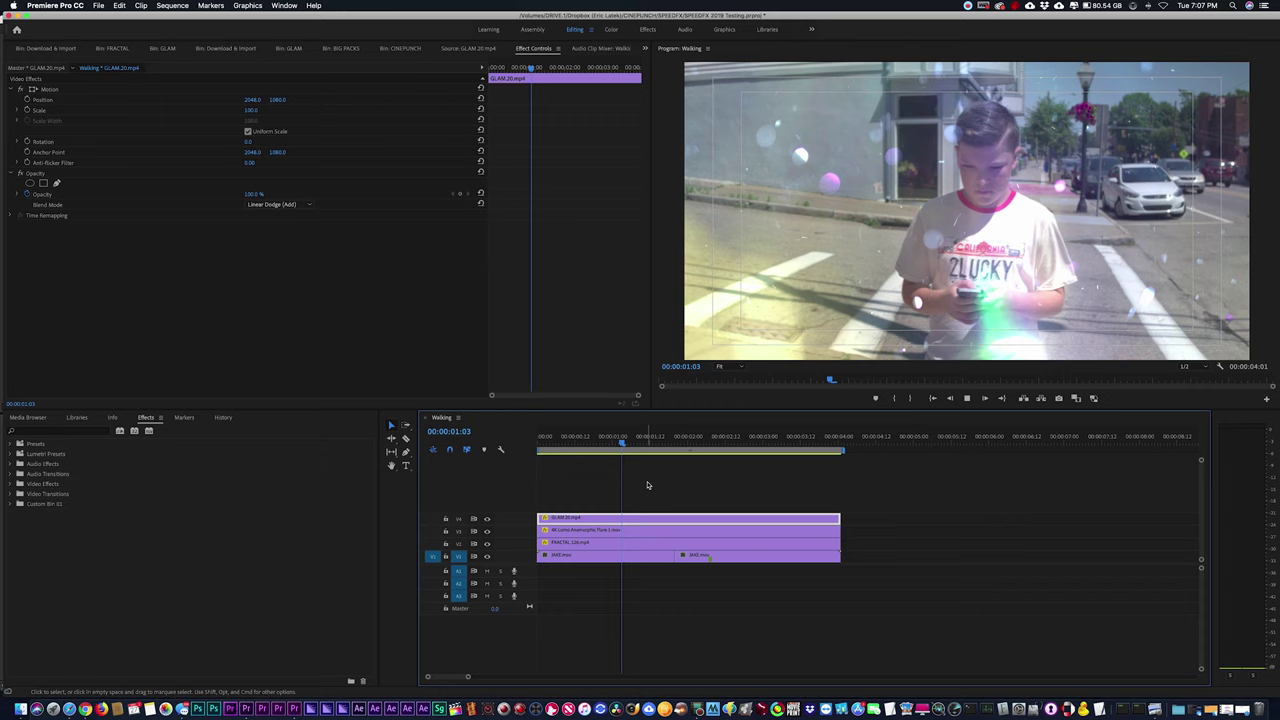
click(400, 48)
double_click(361, 118)
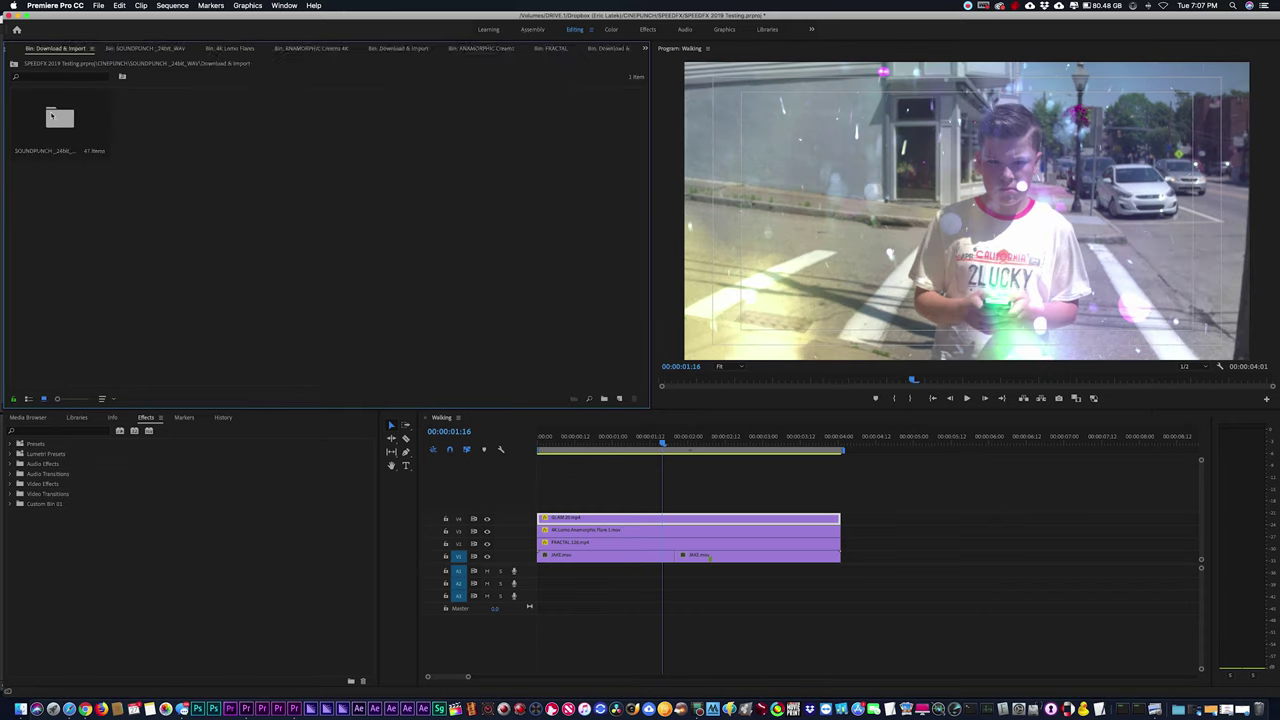
Browse to FILMMAKER Assets' 35mm grain clips, then close the scratch-damage sequence to return to Walking.
double_click(57, 116)
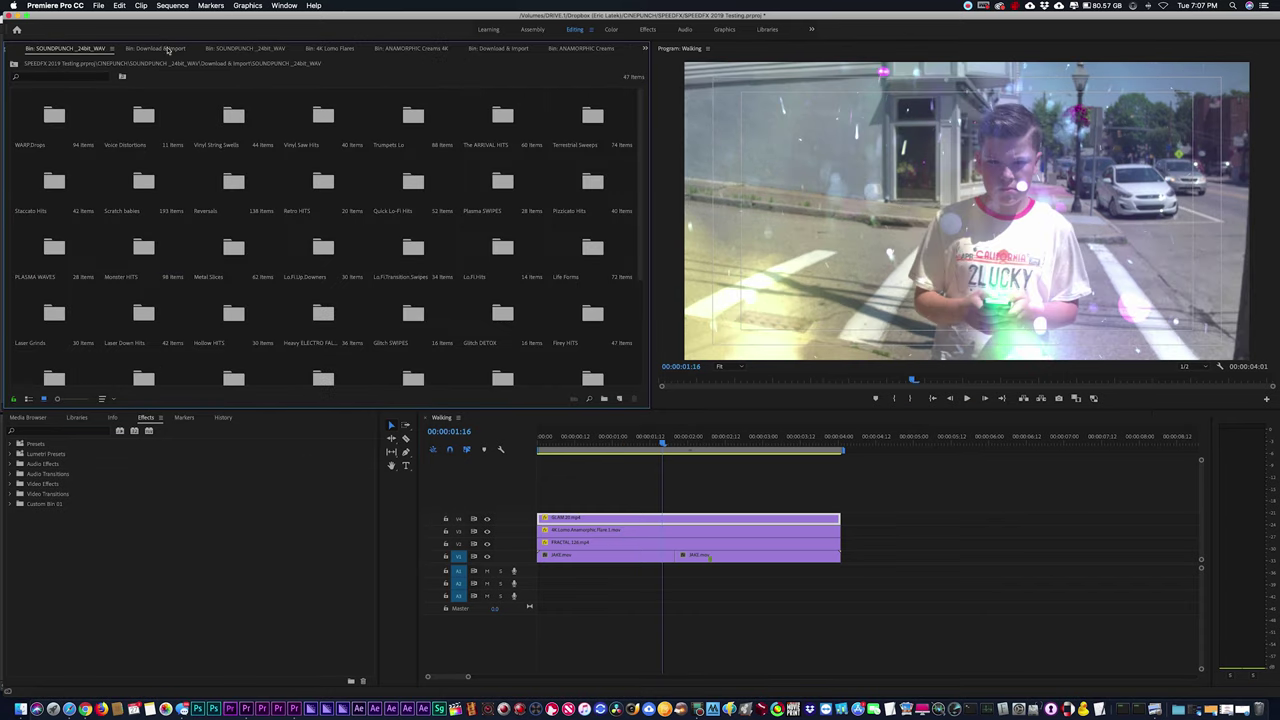
click(14, 63)
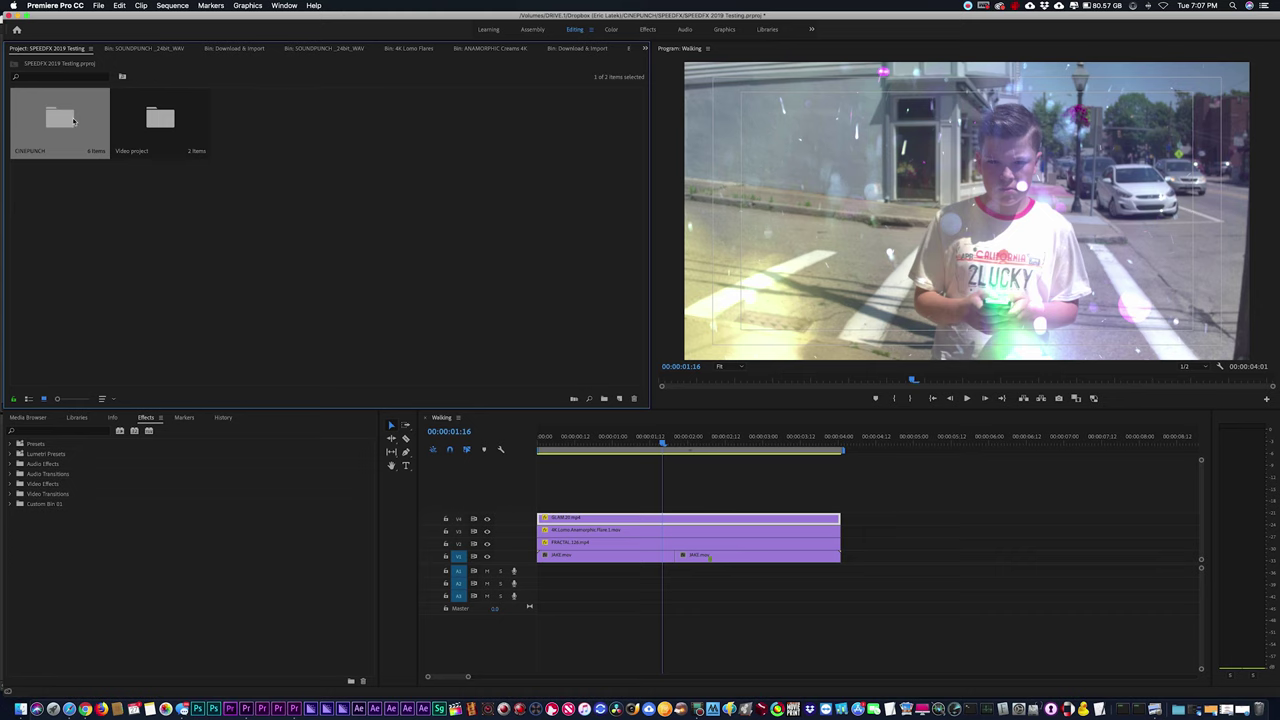
click(14, 63)
double_click(57, 118)
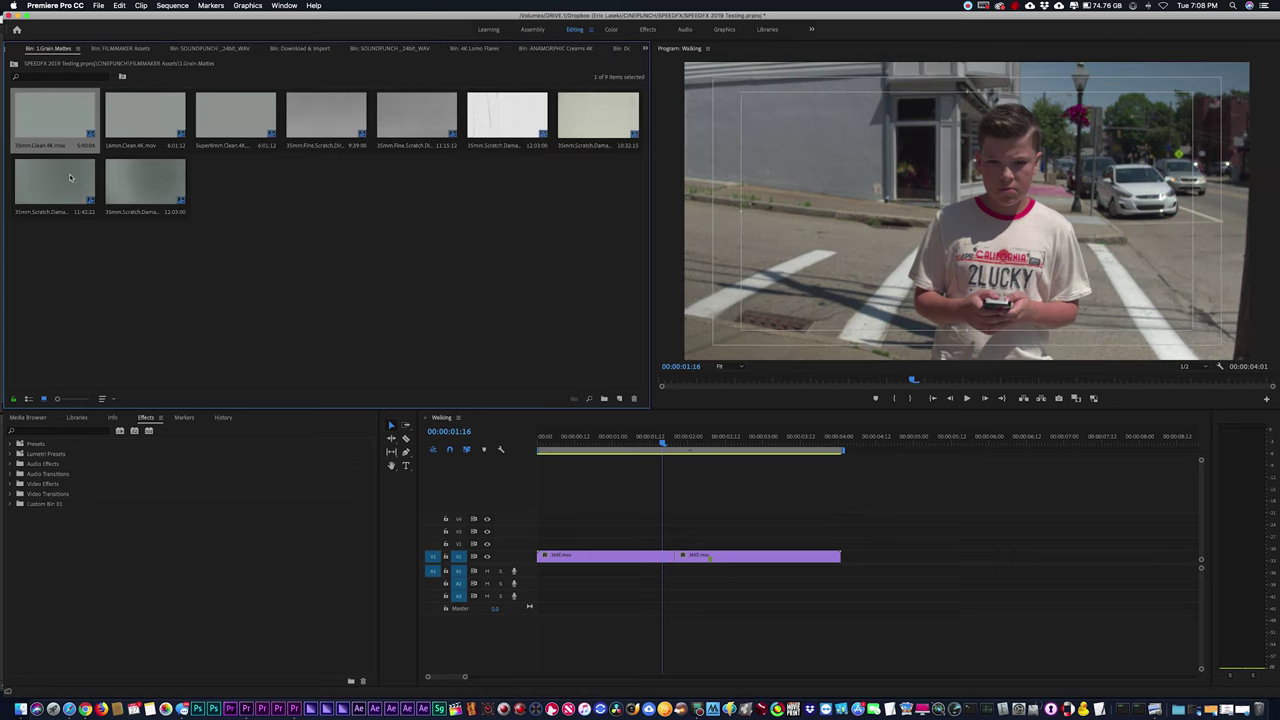
click(70, 178)
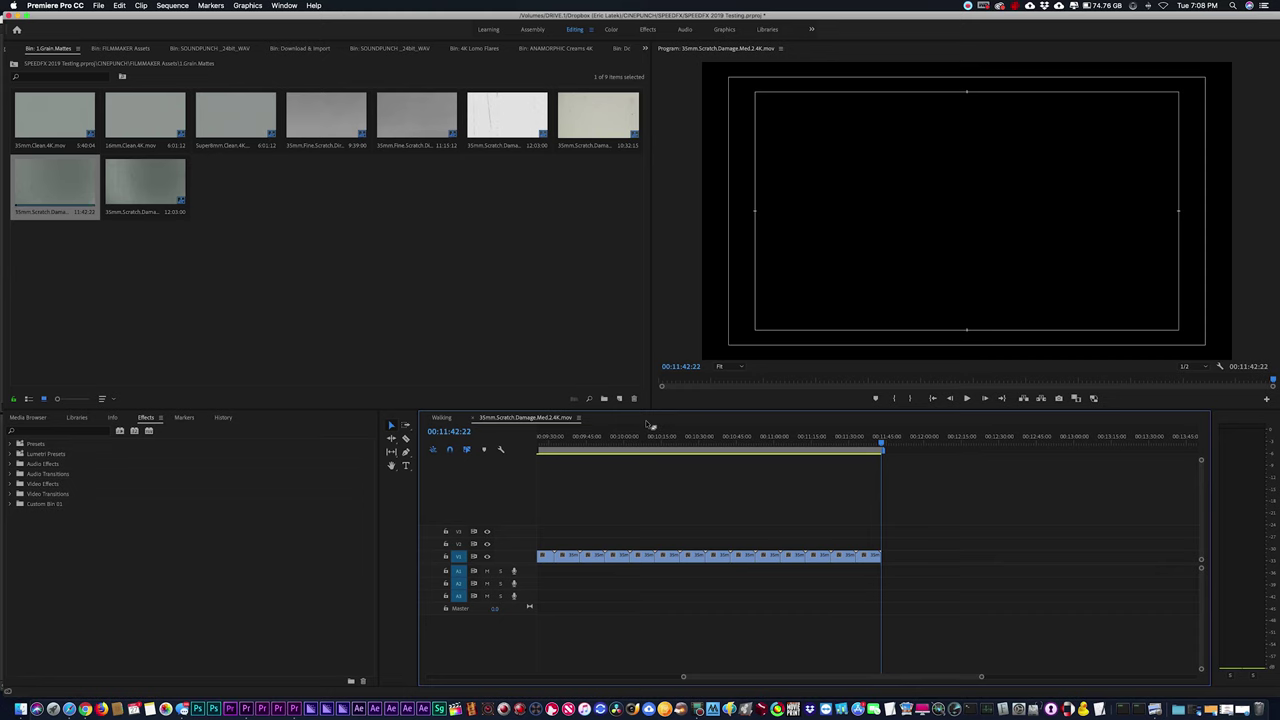
click(477, 419)
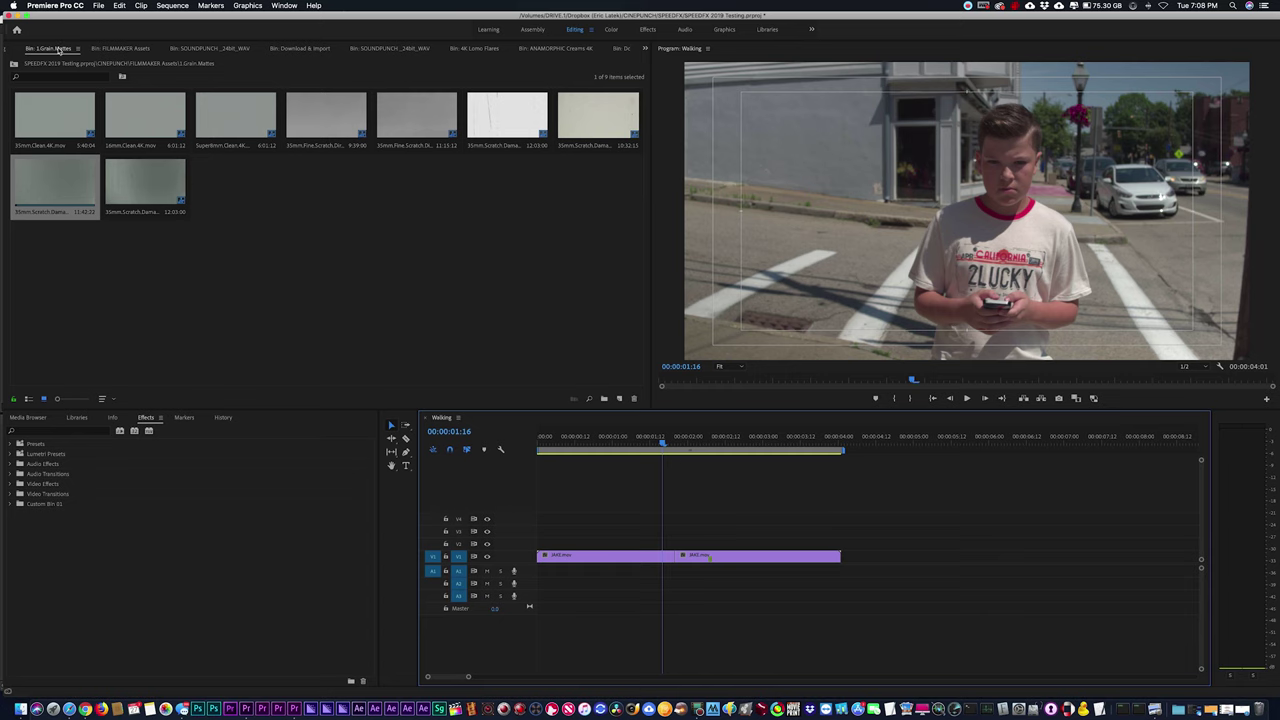
Place the 35mm scratch-damage grain clip on V2 above the two JAKE clips.
click(65, 122)
click(131, 175)
drag(129, 174, 540, 542)
key(minus)
key(minus)
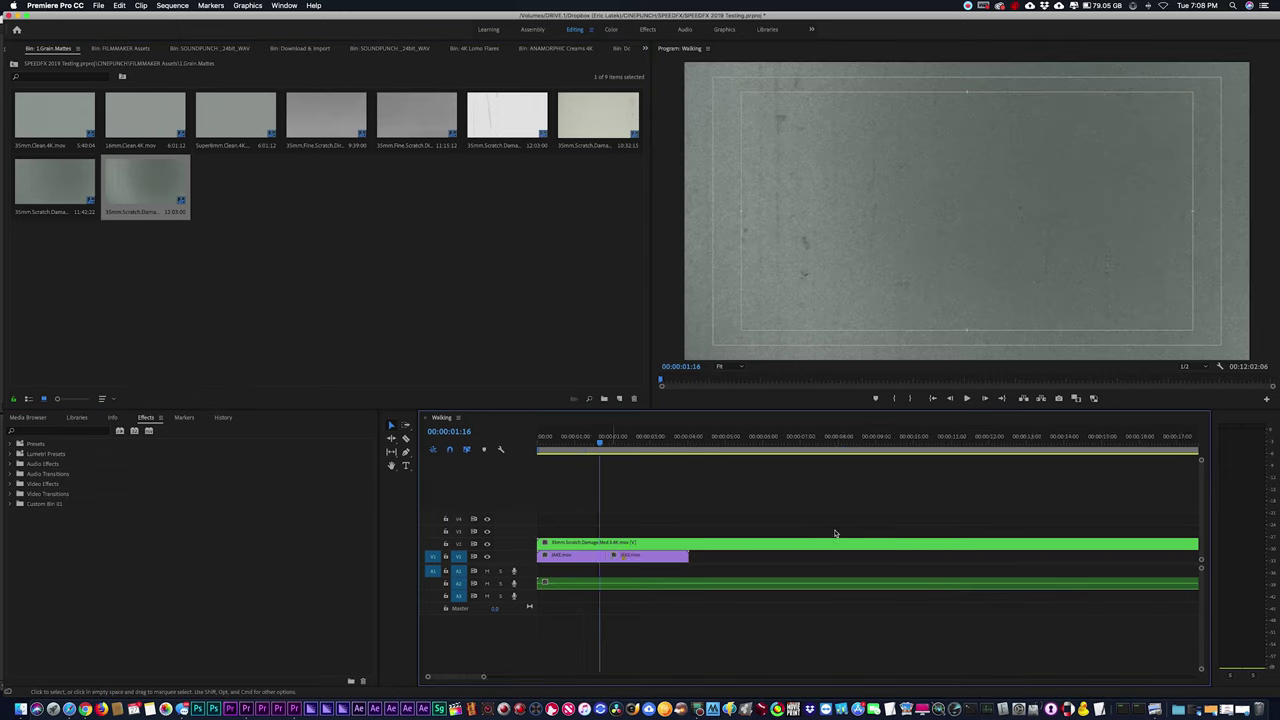
key(equal)
Cut the grain clip with the Razor where the JAKE clips end and delete the leftover part.
key(c)
click(693, 545)
key(v)
click(712, 545)
key(Delete)
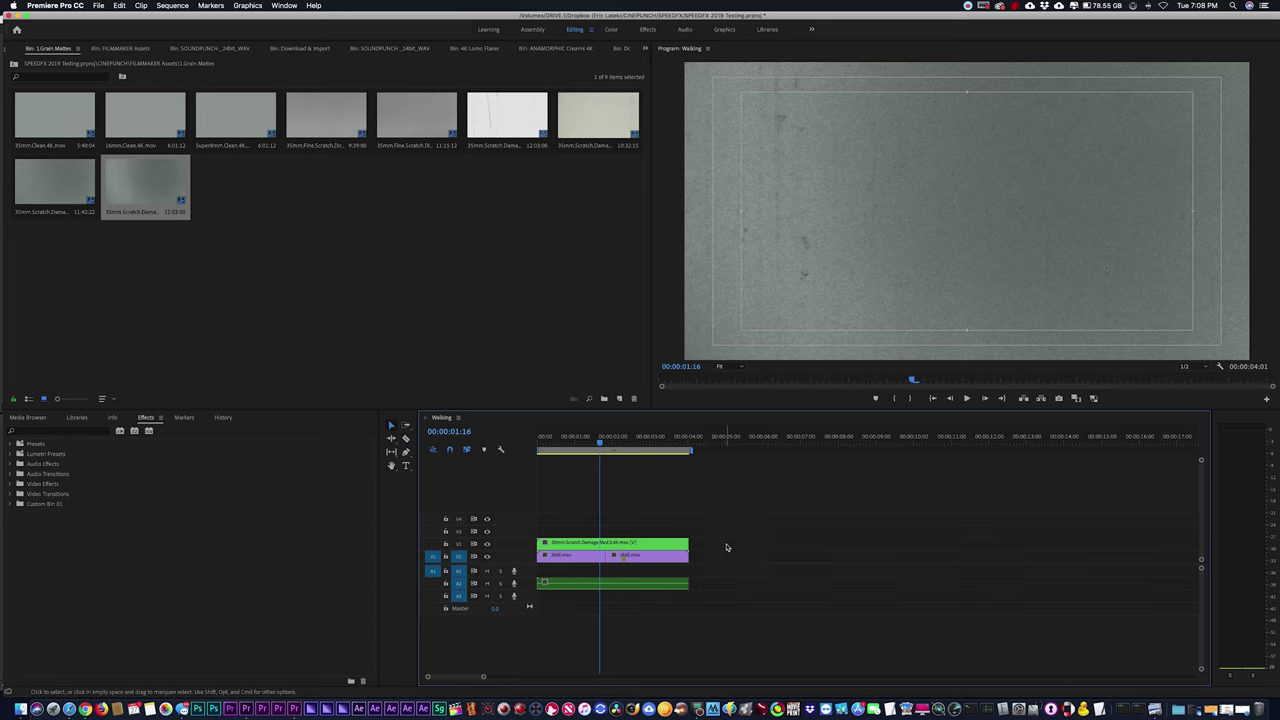
click(646, 49)
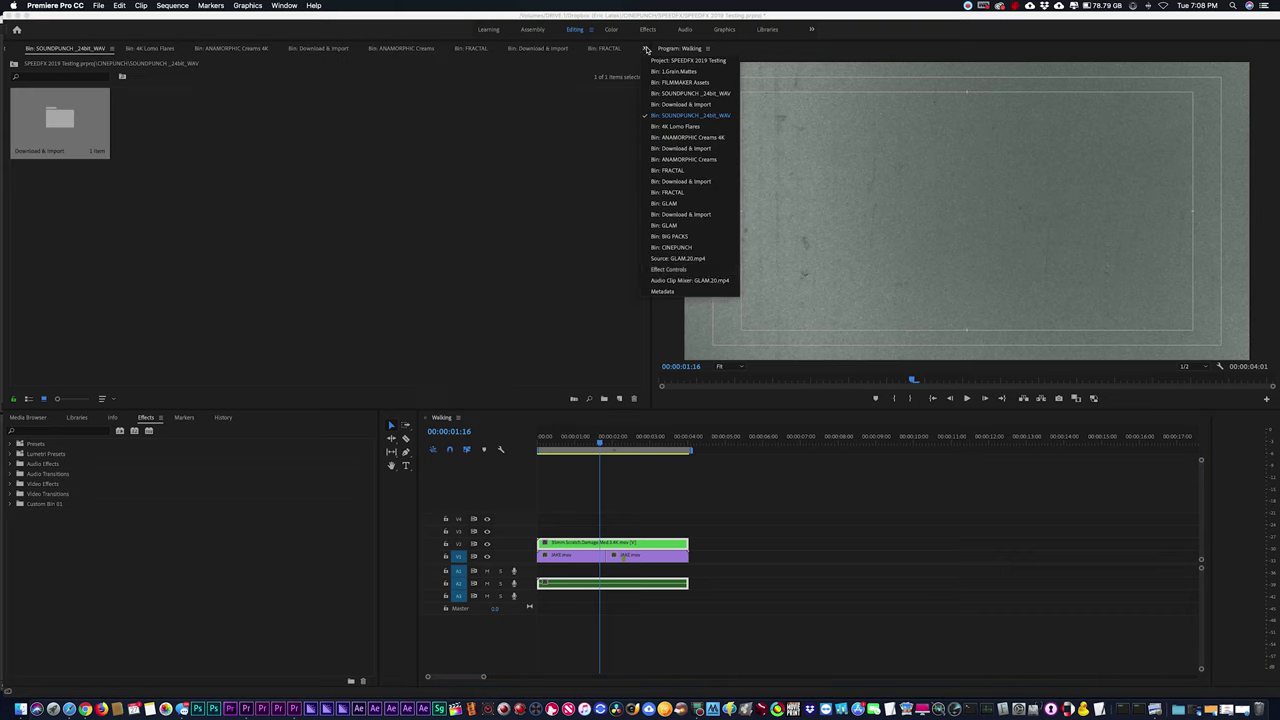
Scale the grain clip to frame size, set its Scale to 115 and blend mode to Multiply.
click(688, 270)
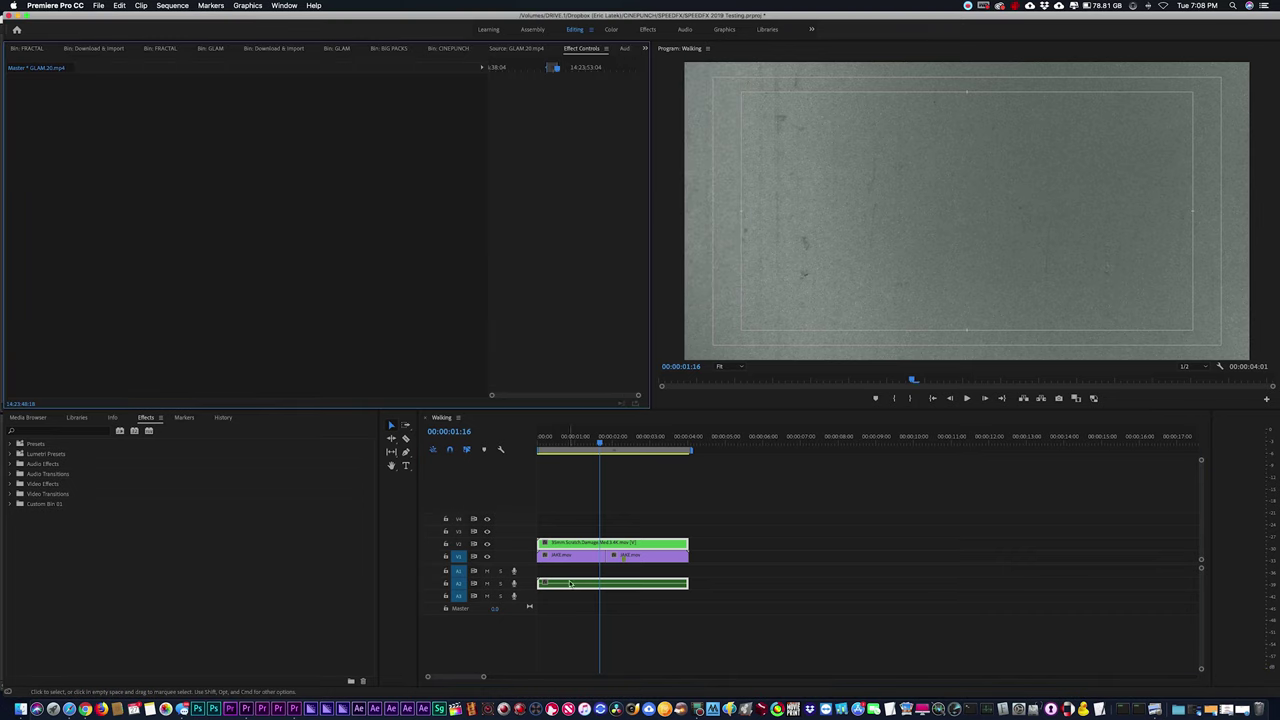
click(588, 493)
click(596, 543)
key(space)
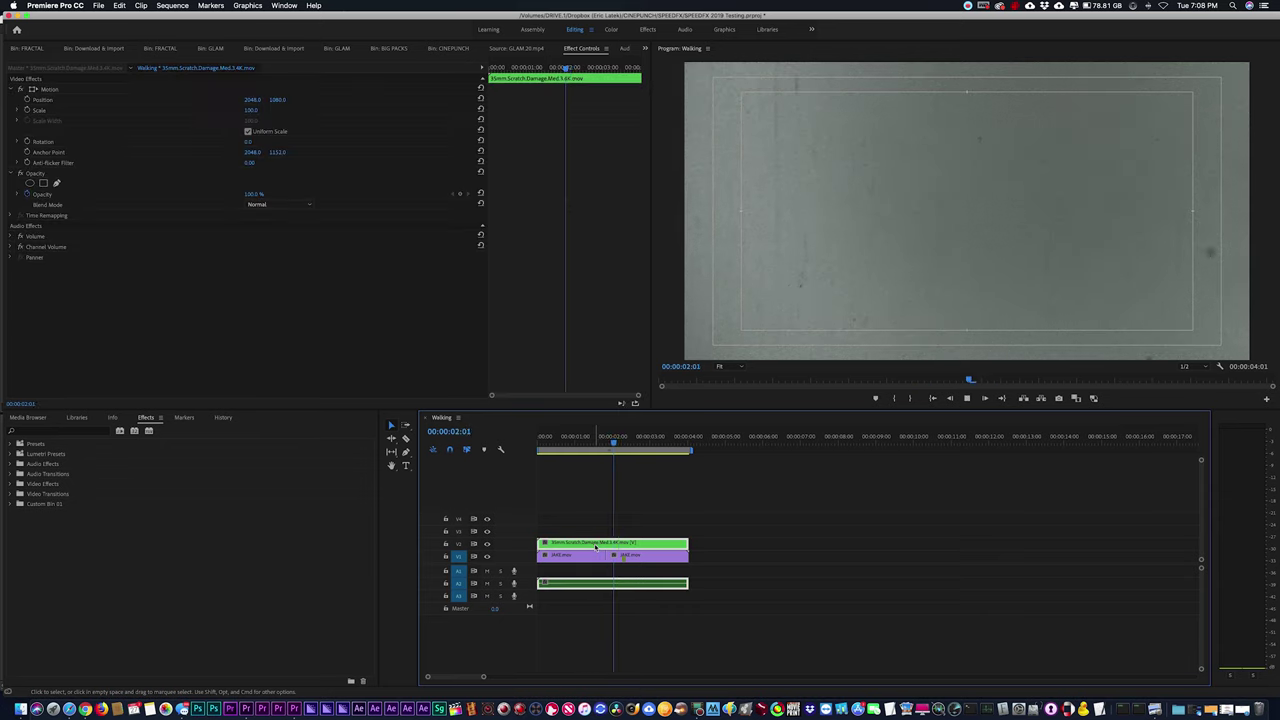
right_click(596, 546)
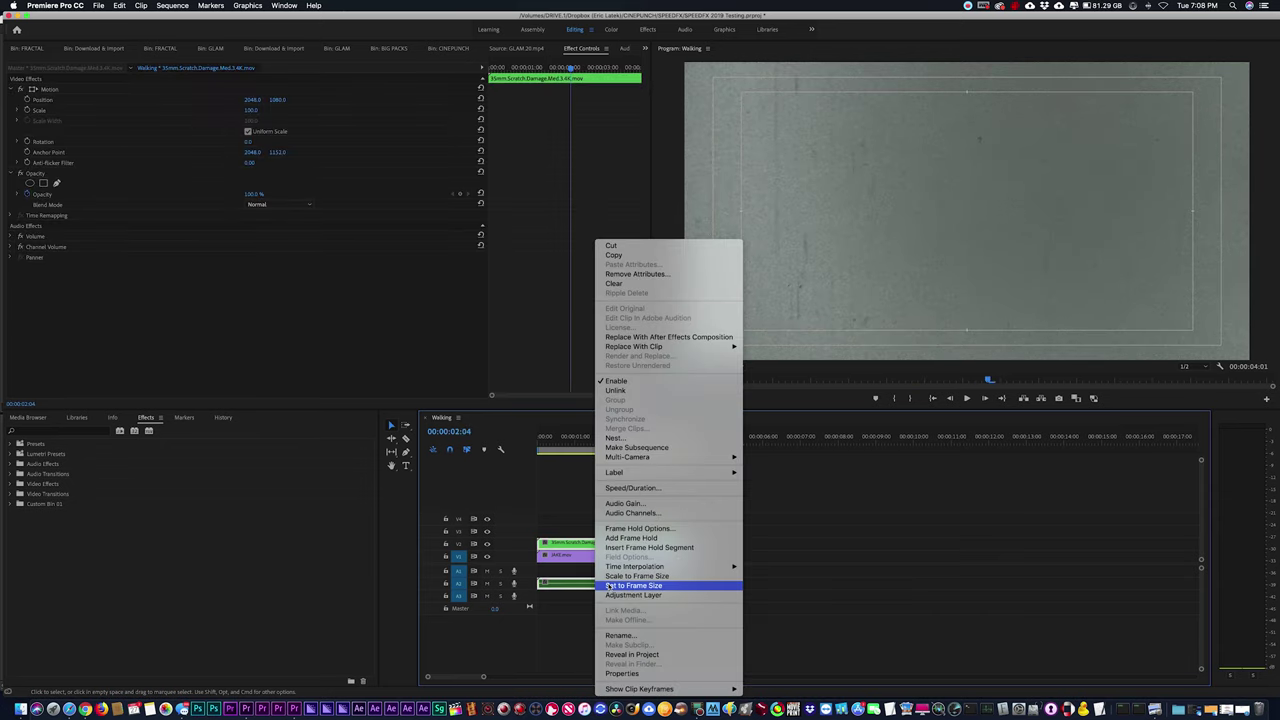
click(608, 577)
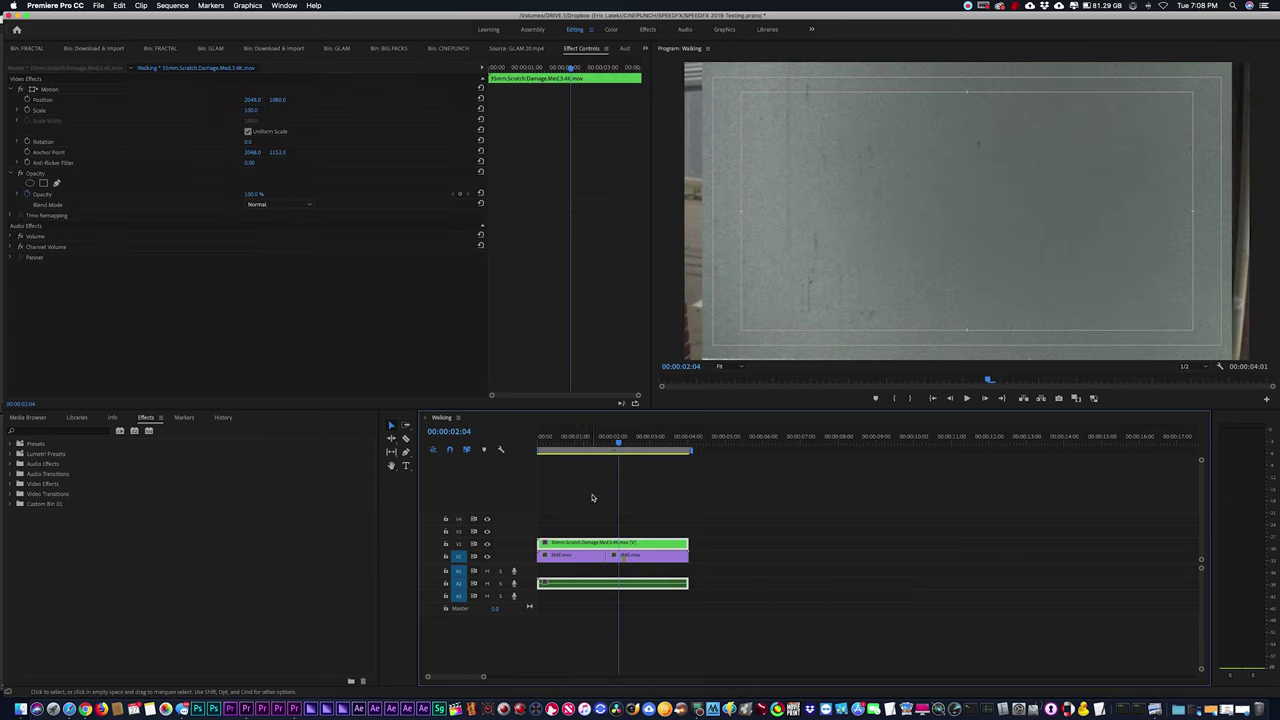
click(251, 111)
text(5)
key(Return)
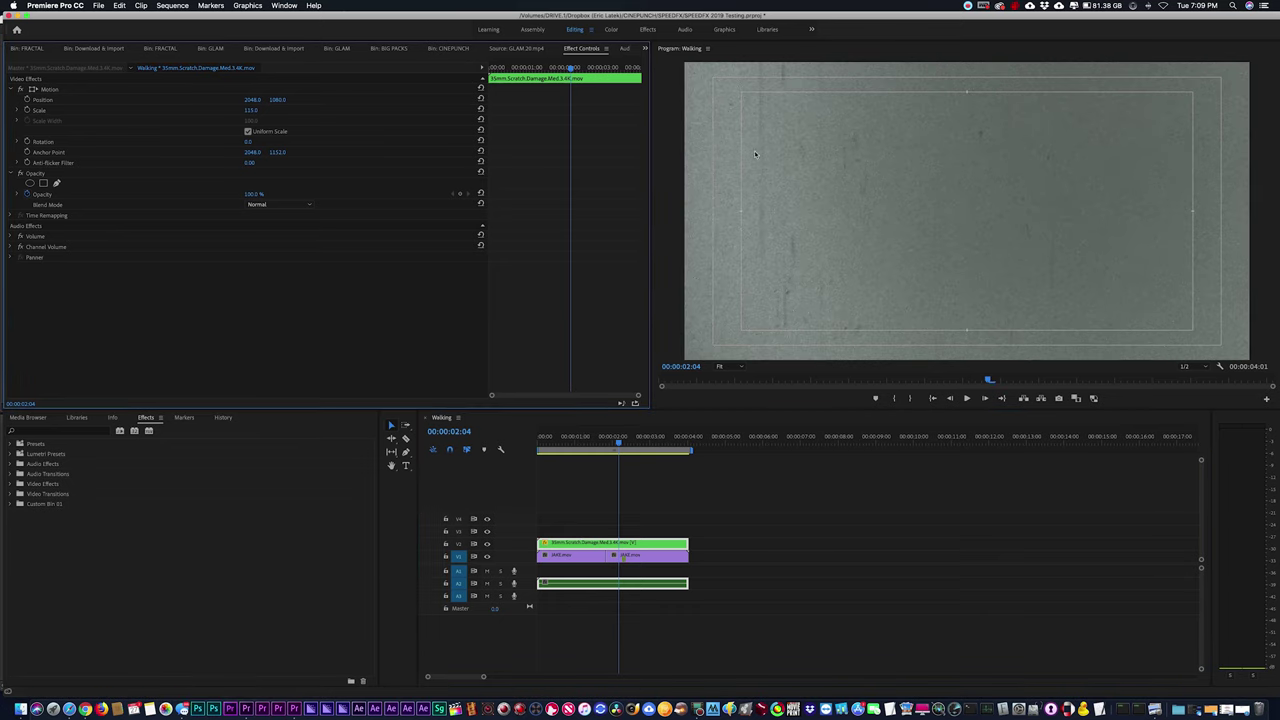
click(268, 205)
click(273, 248)
Lower the overlay's opacity, preview the sequence, then delete the scratch clip from it.
key(Home)
key(space)
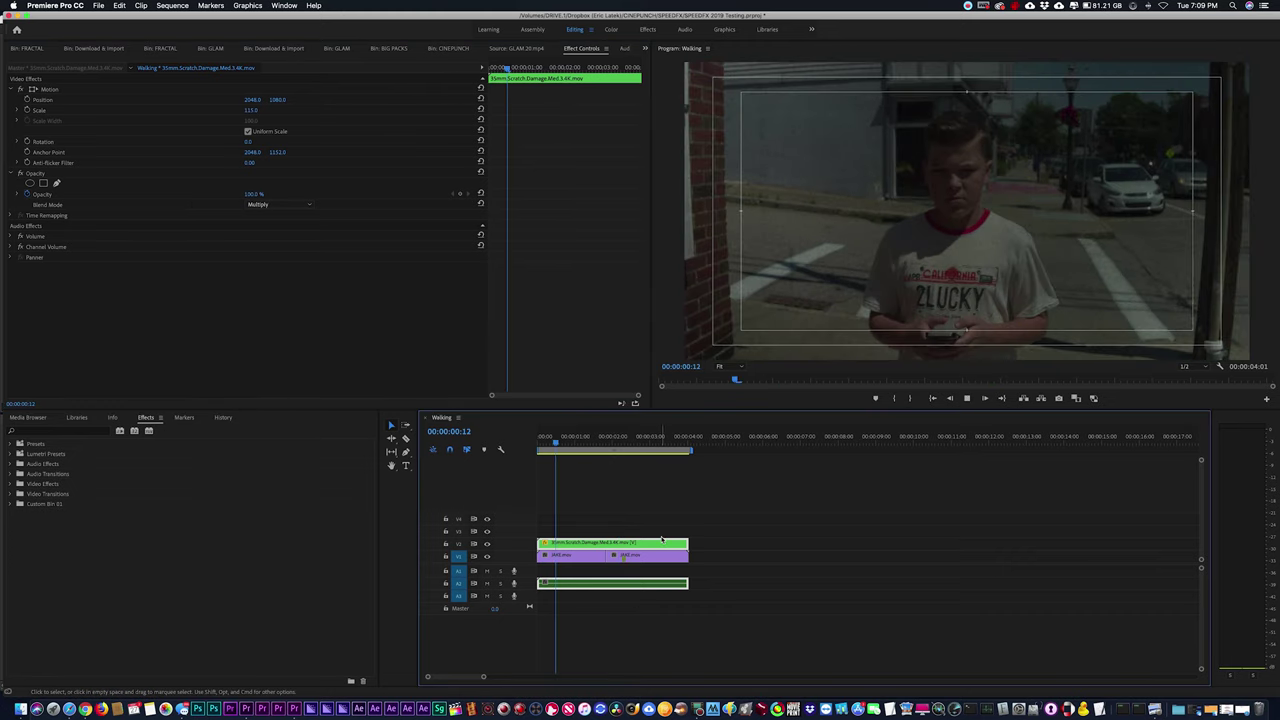
key(space)
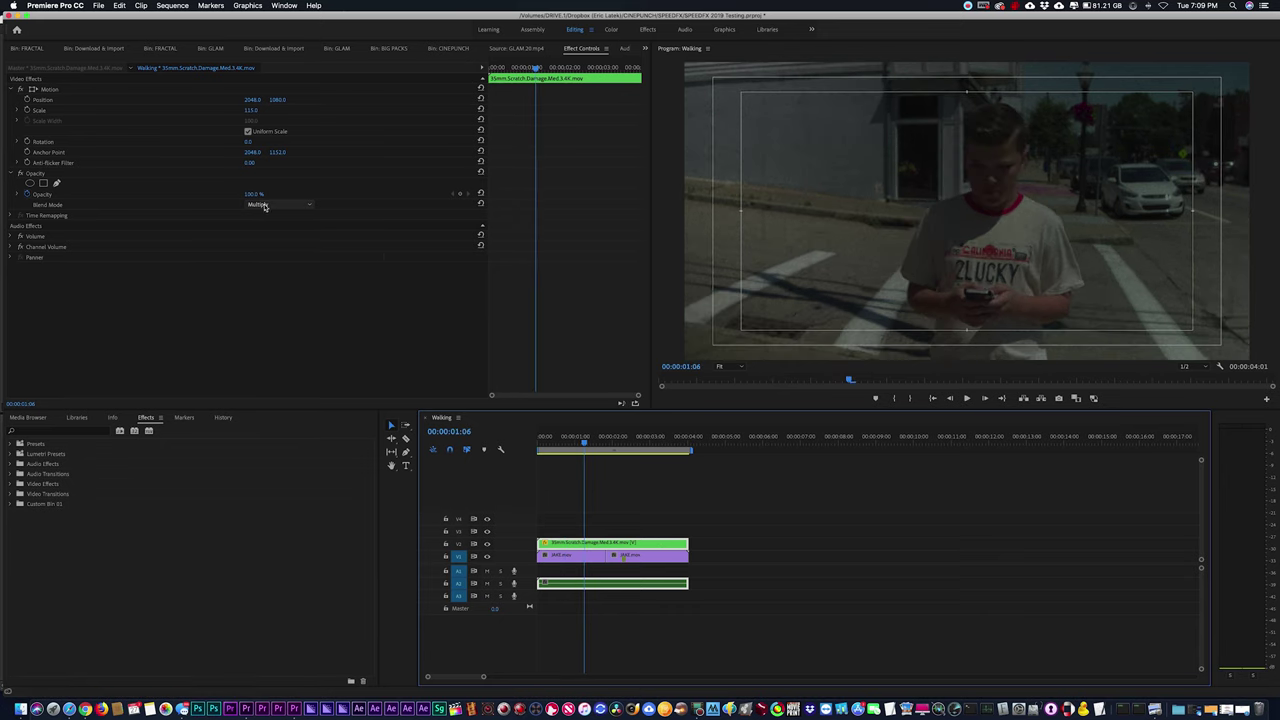
click(40, 194)
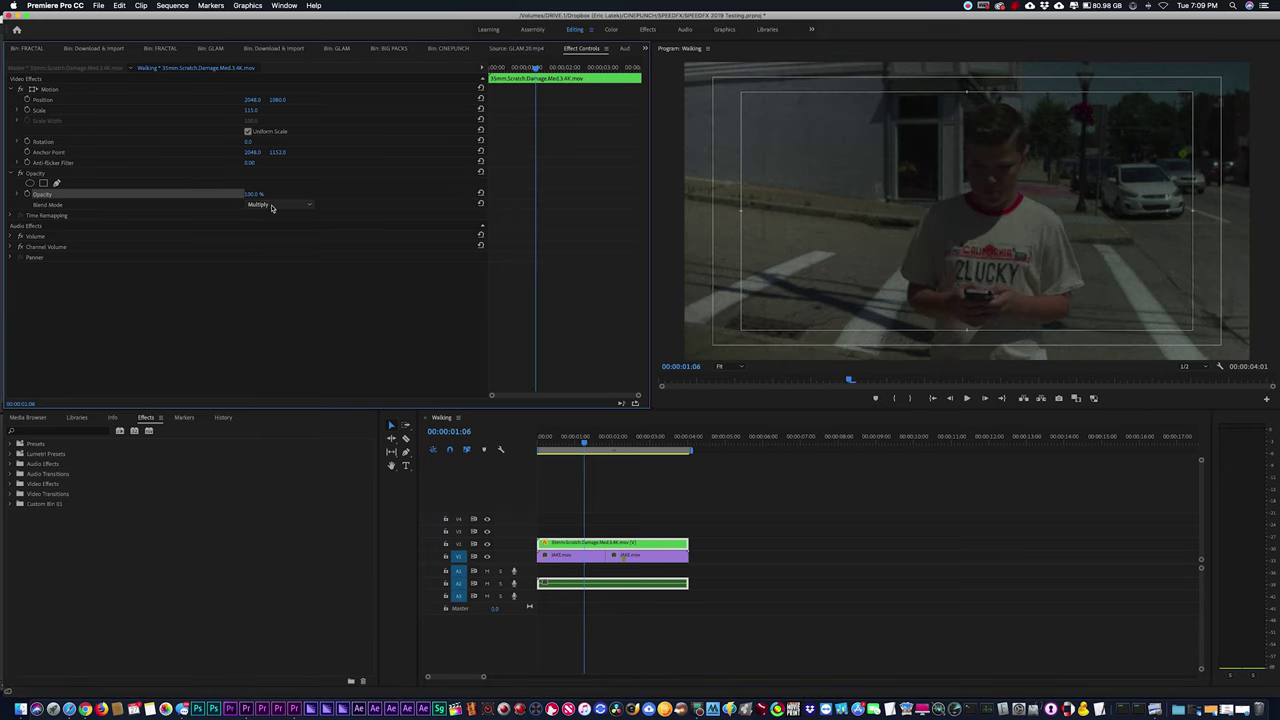
drag(252, 194, 218, 194)
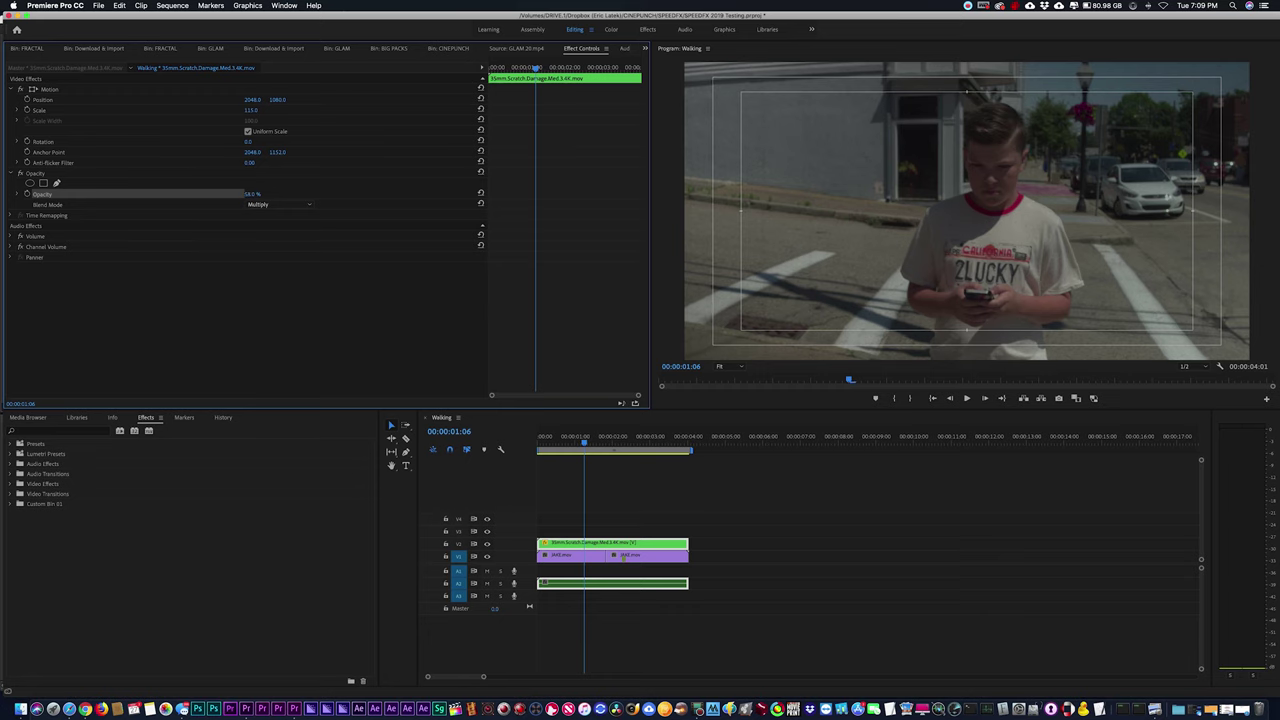
key(space)
key(space)
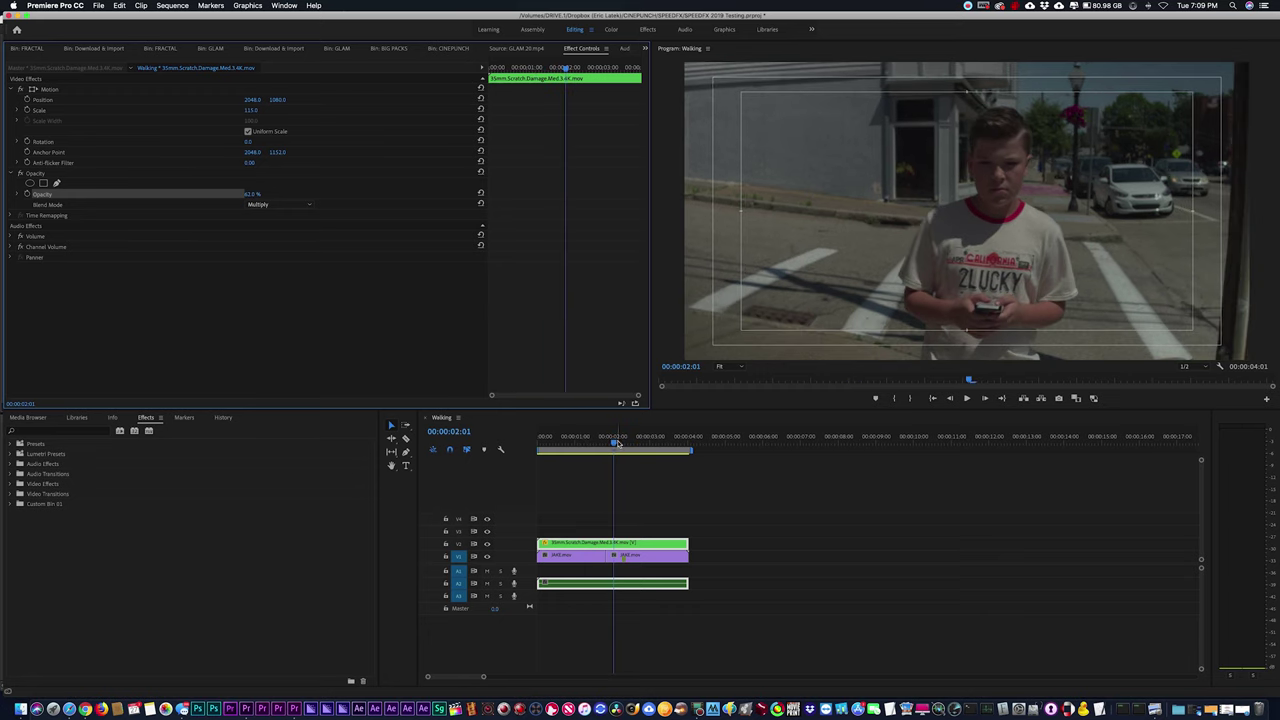
click(564, 438)
key(space)
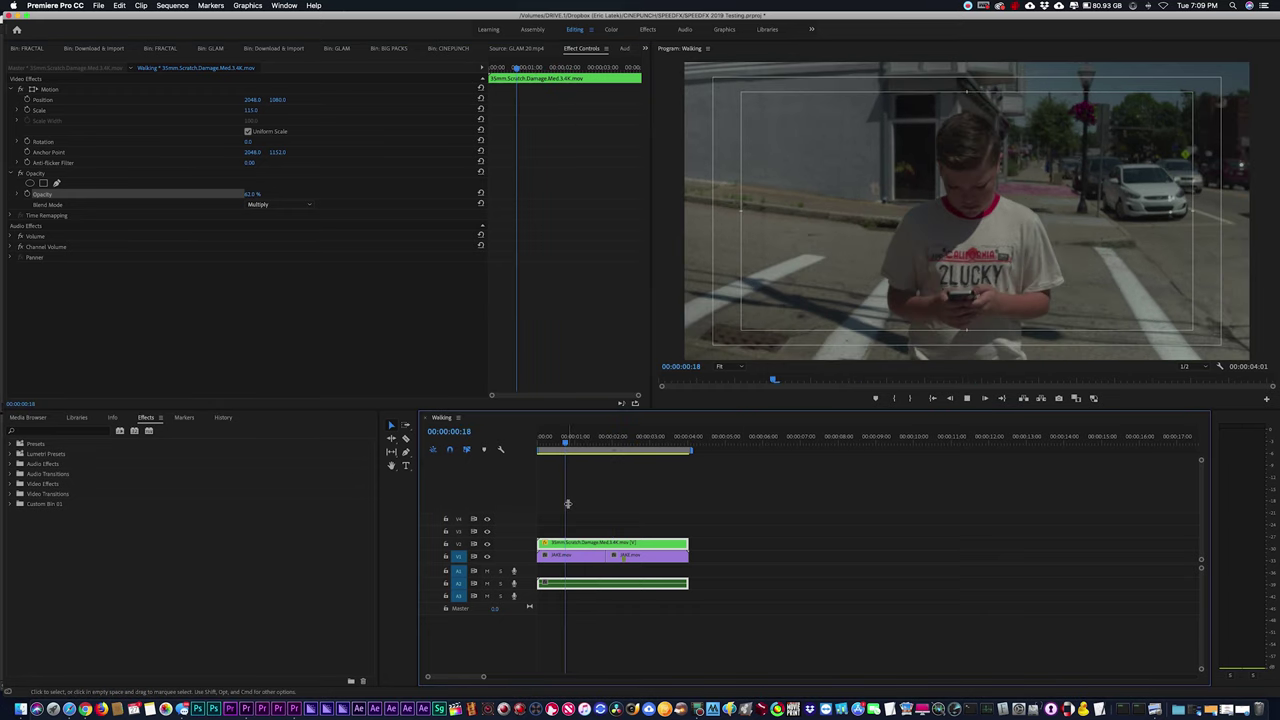
key(space)
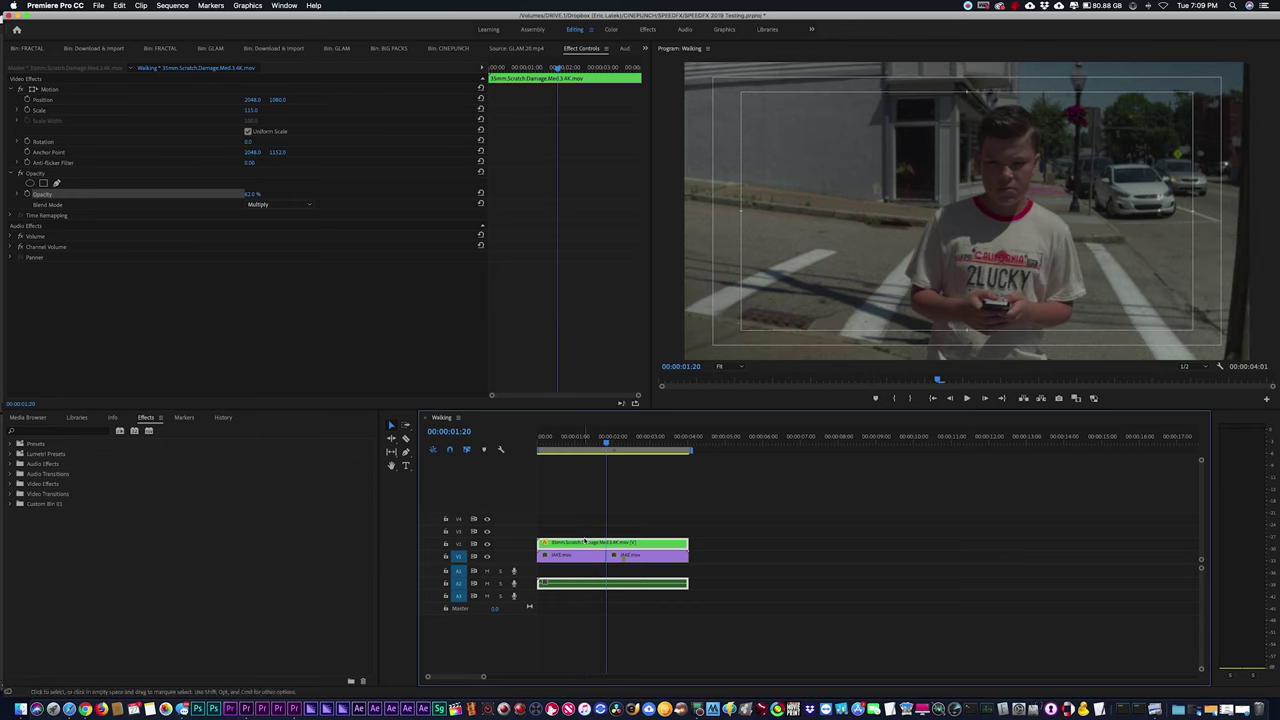
key(Delete)
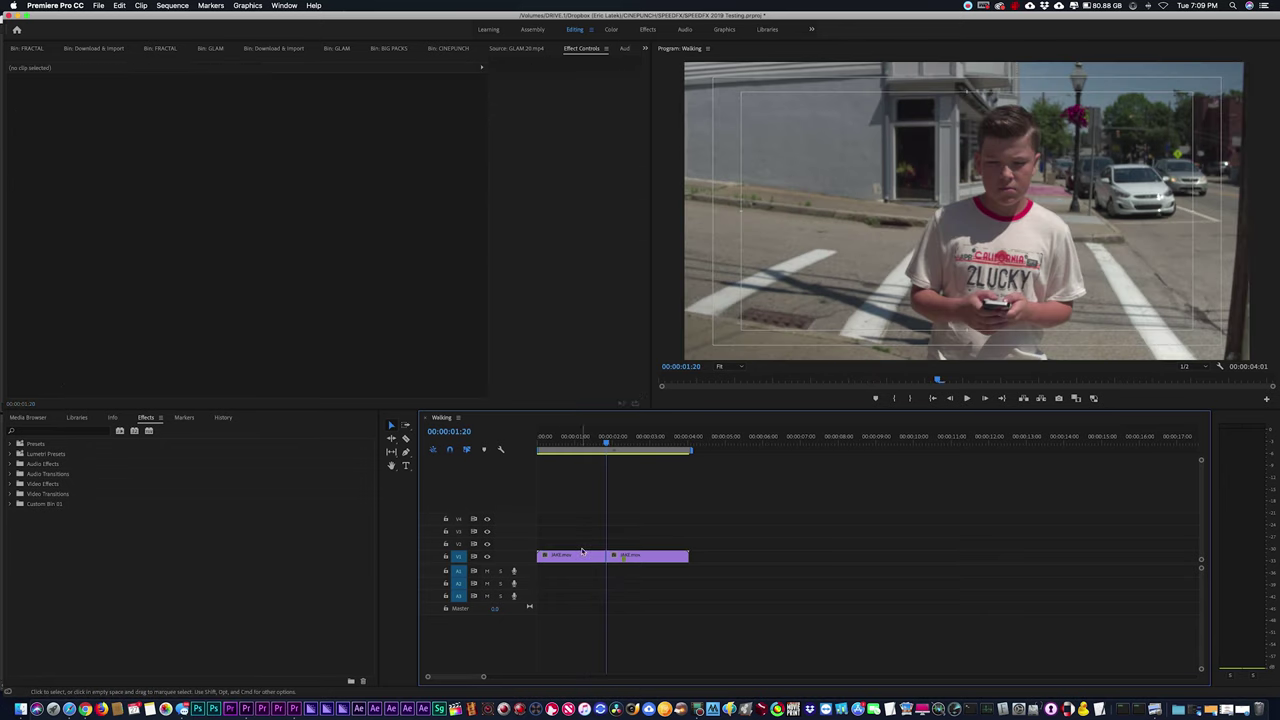
click(10, 443)
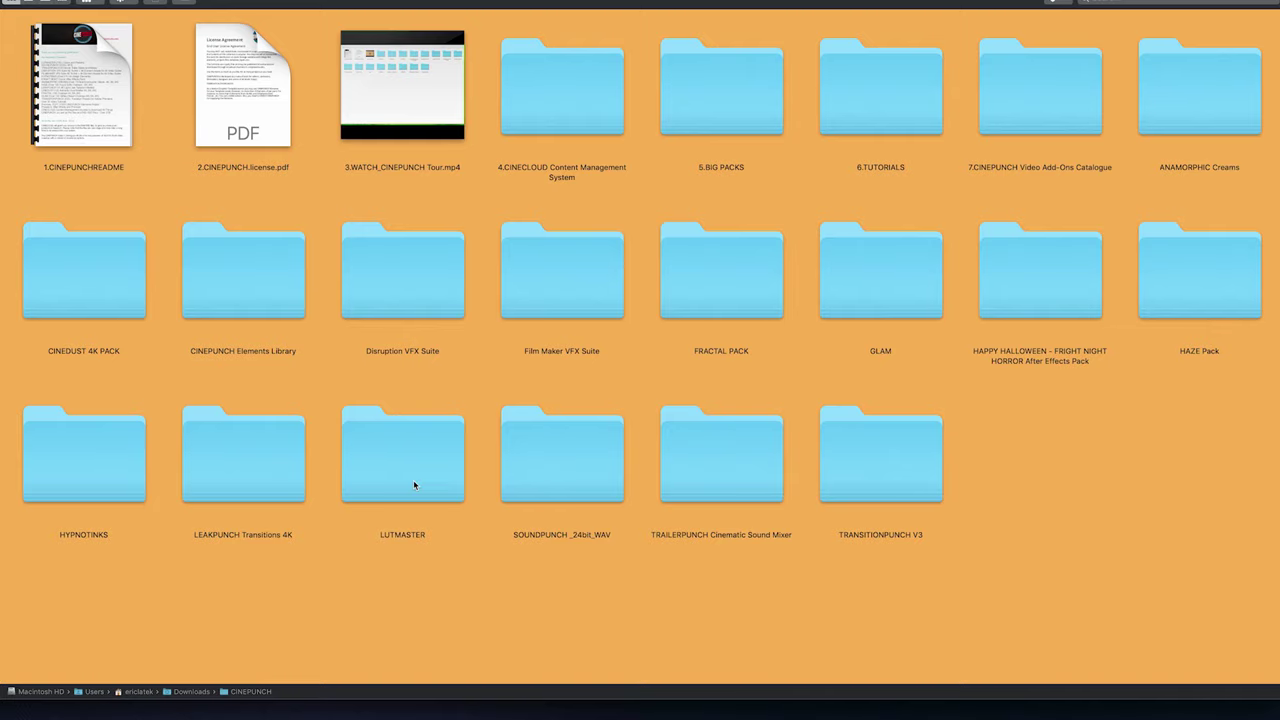
Select the LUTMASTER and TRANSITIONPUNCH V3 folders in the CINEPUNCH downloads folder.
click(413, 483)
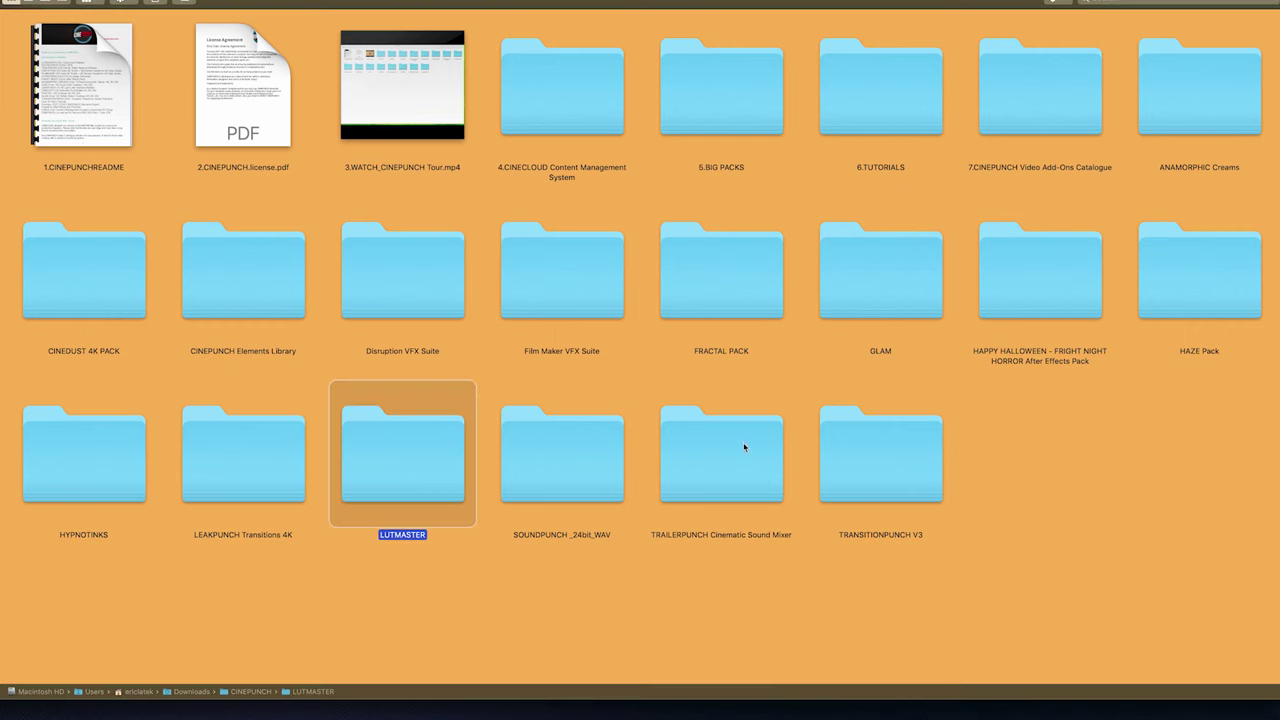
click(939, 485)
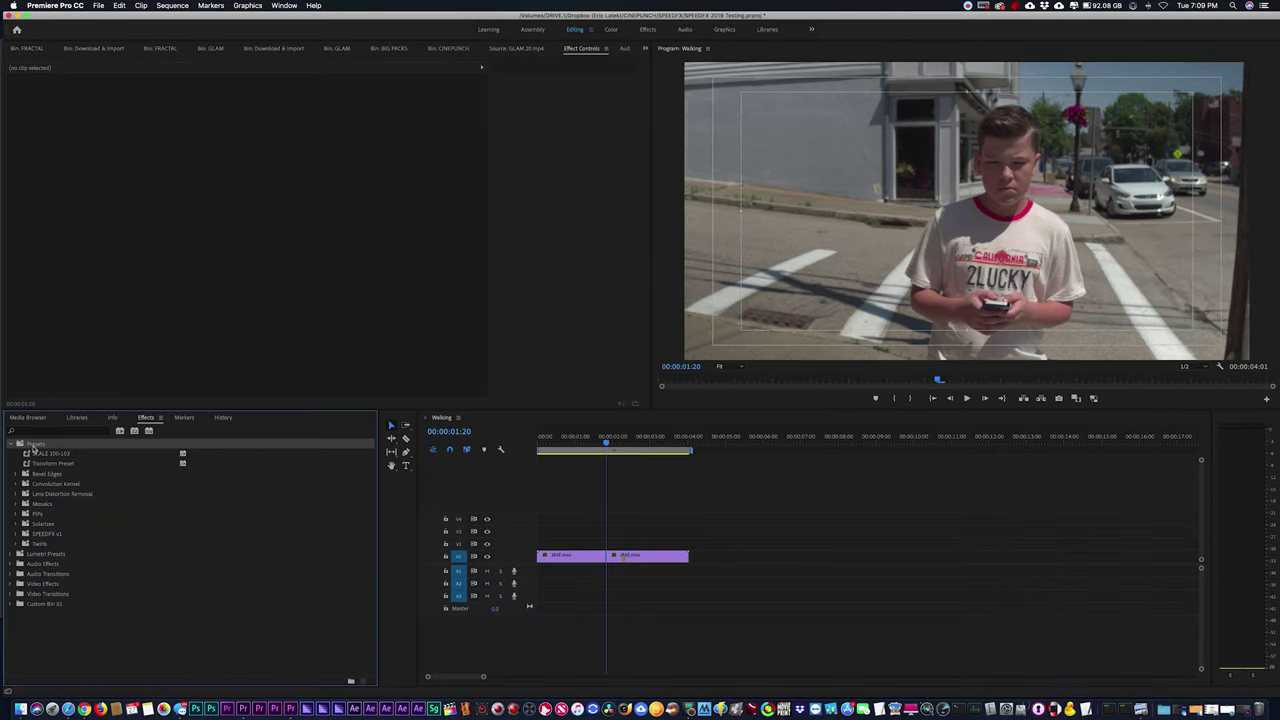
Start Import Presets on the Presets folder and browse into LUTMASTER's 1.INSTALLERS folder.
right_click(34, 447)
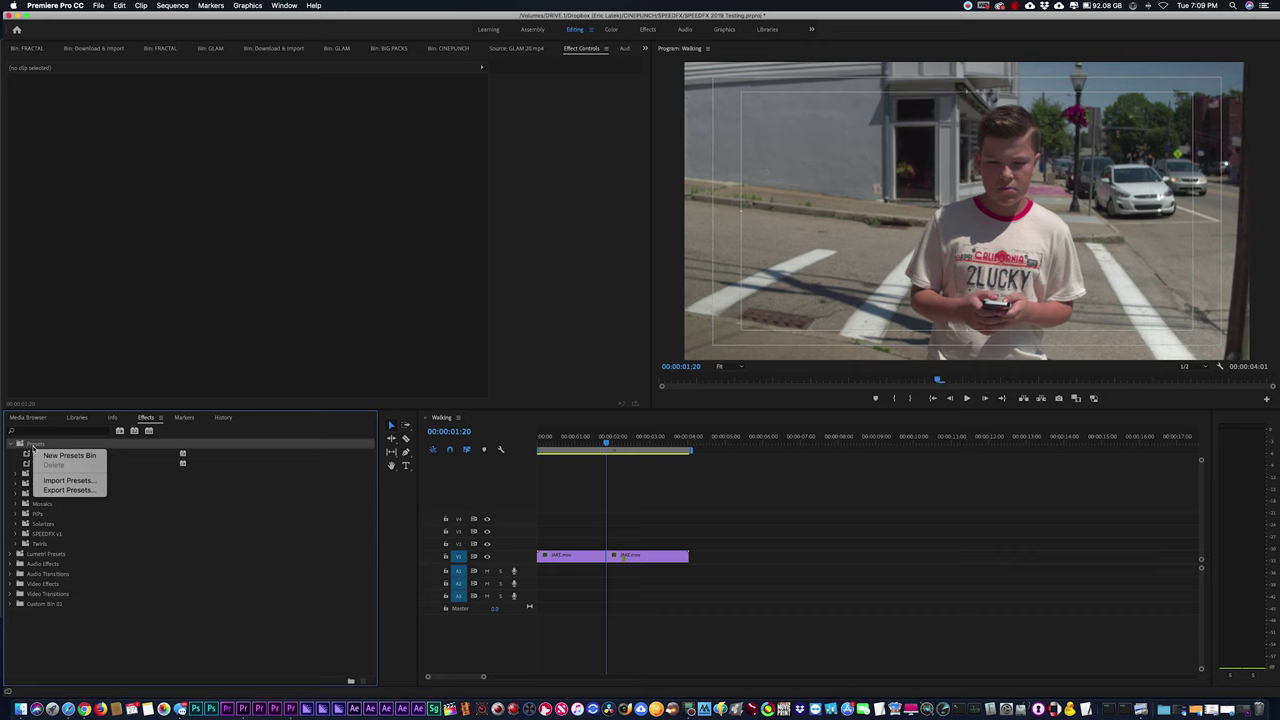
click(68, 480)
scroll(700, 250, down, 3)
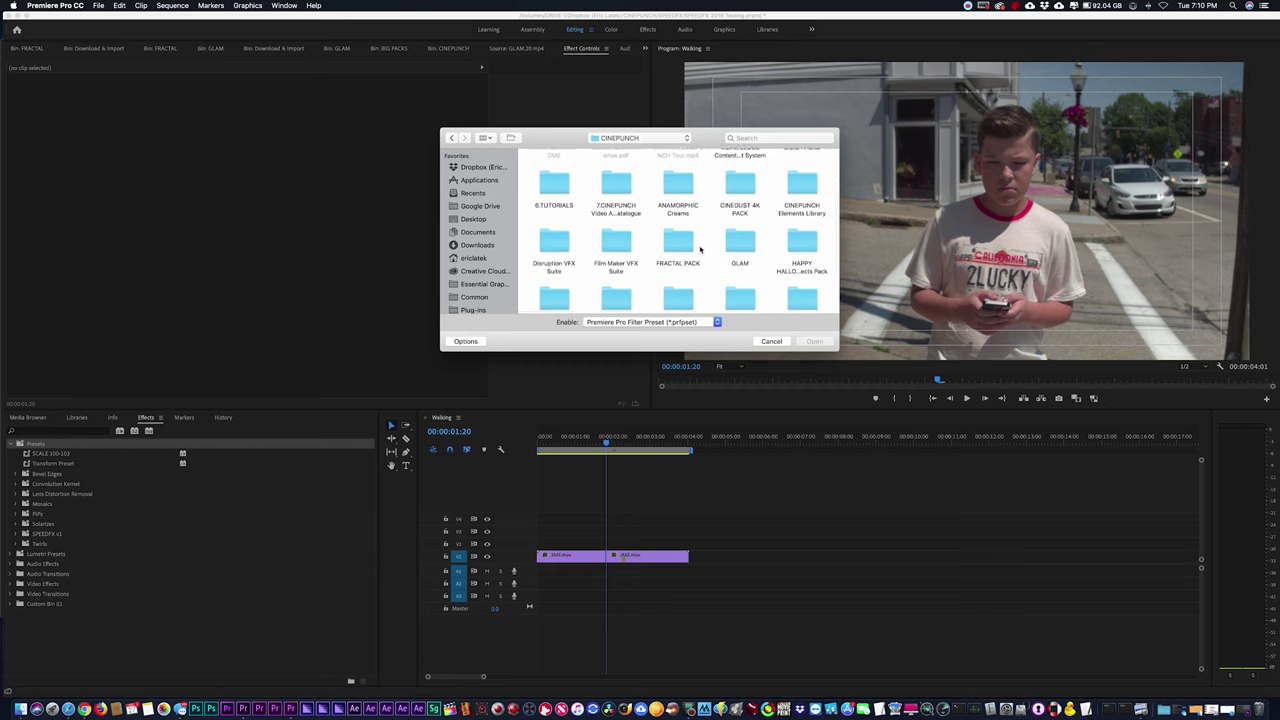
scroll(700, 250, down, 3)
double_click(740, 232)
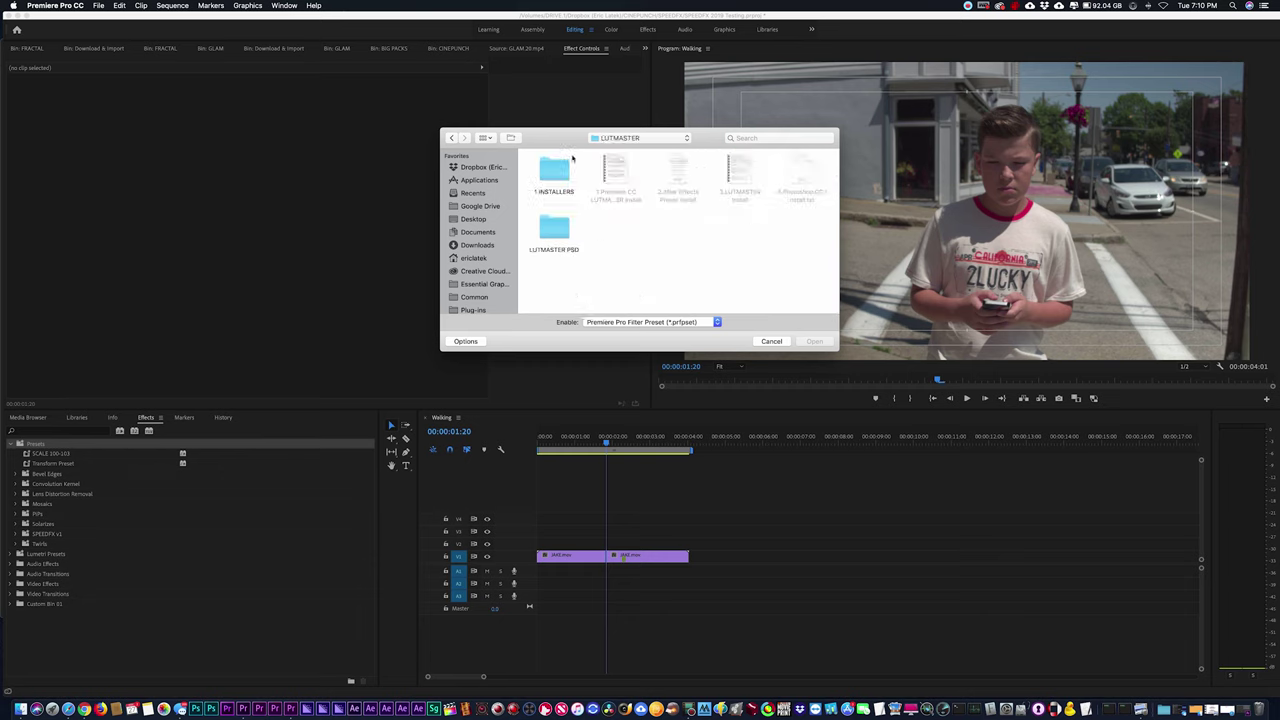
double_click(555, 170)
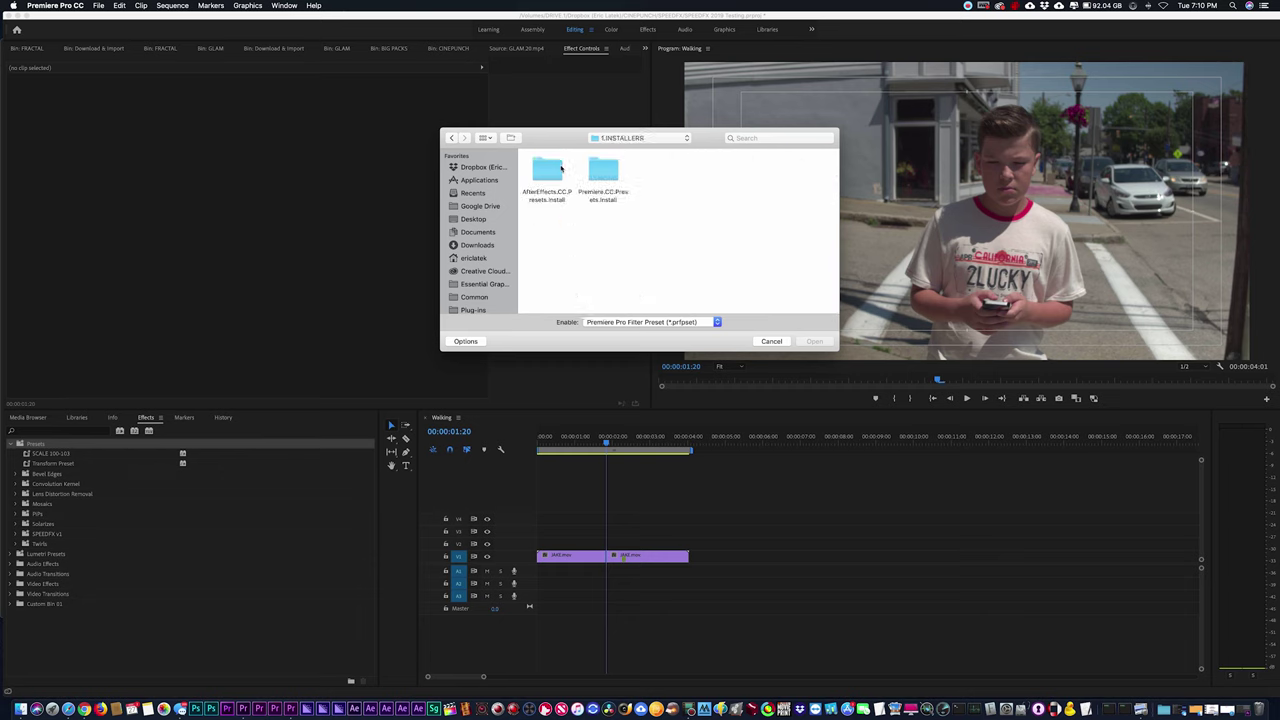
Go to Premiere.CC.Presets.install > 3.CC 2019 & ABOVE and import LUTMASTER.prfpset.
click(556, 170)
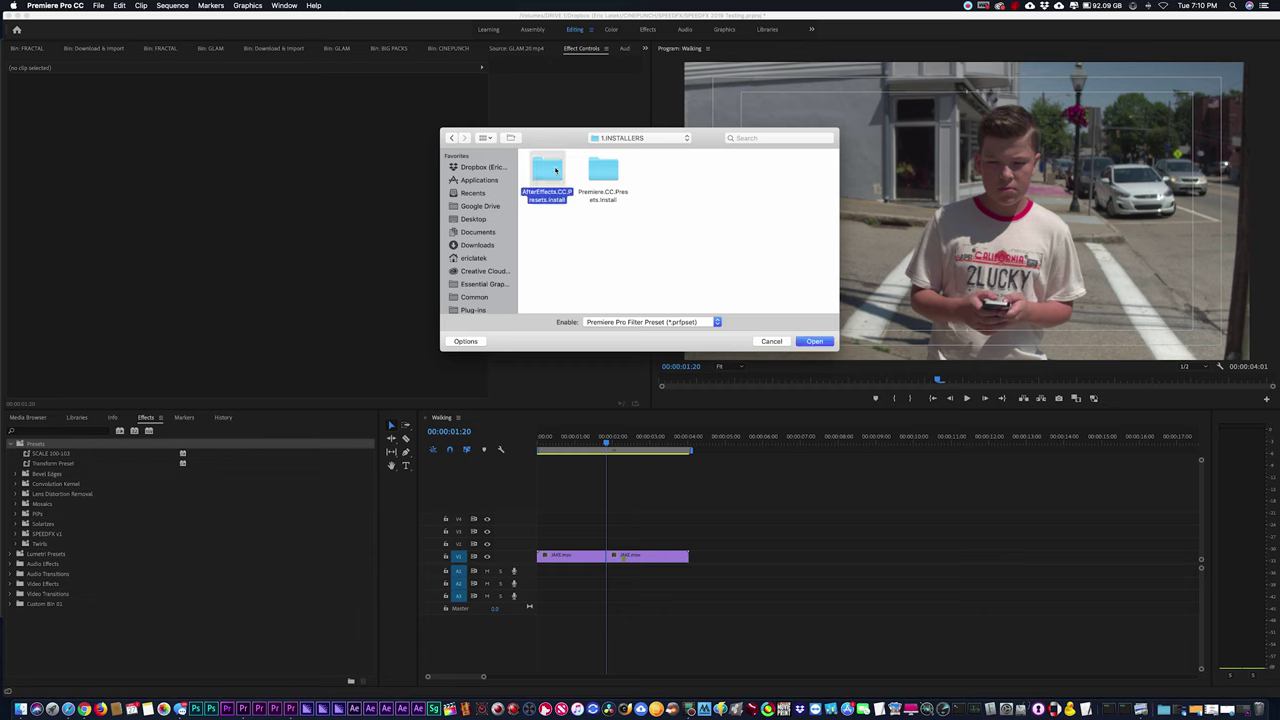
double_click(604, 173)
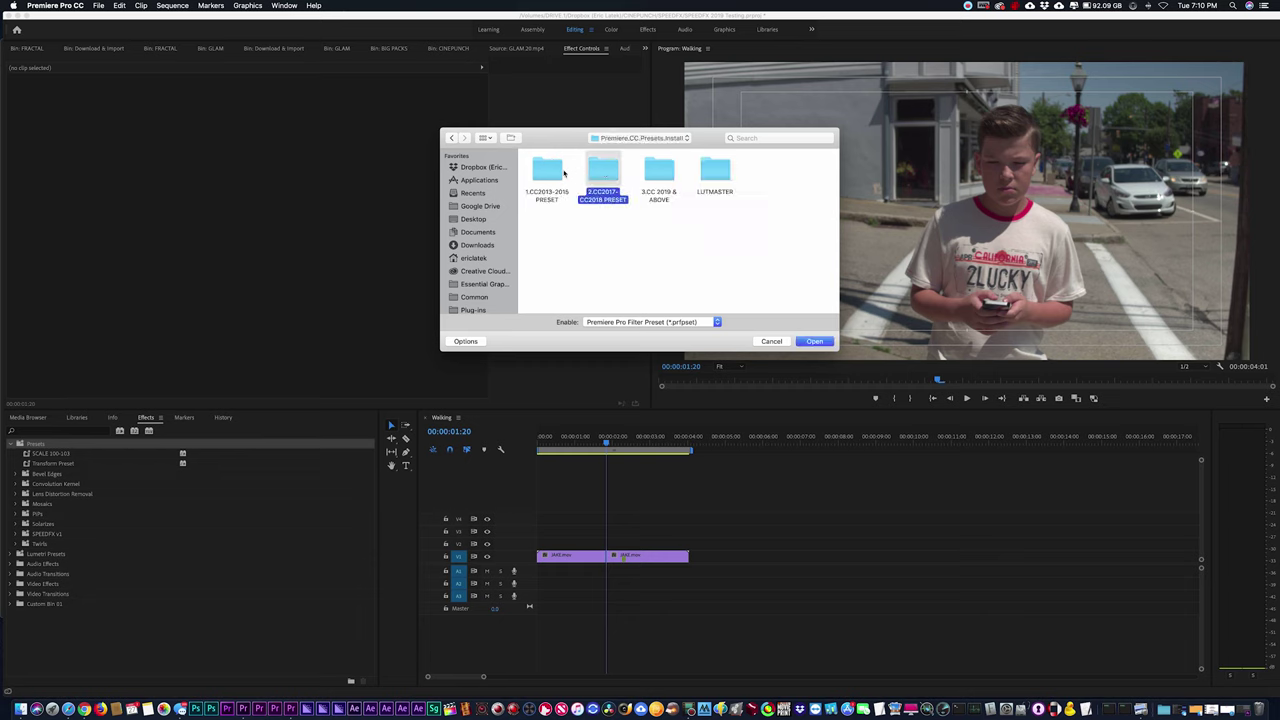
click(541, 172)
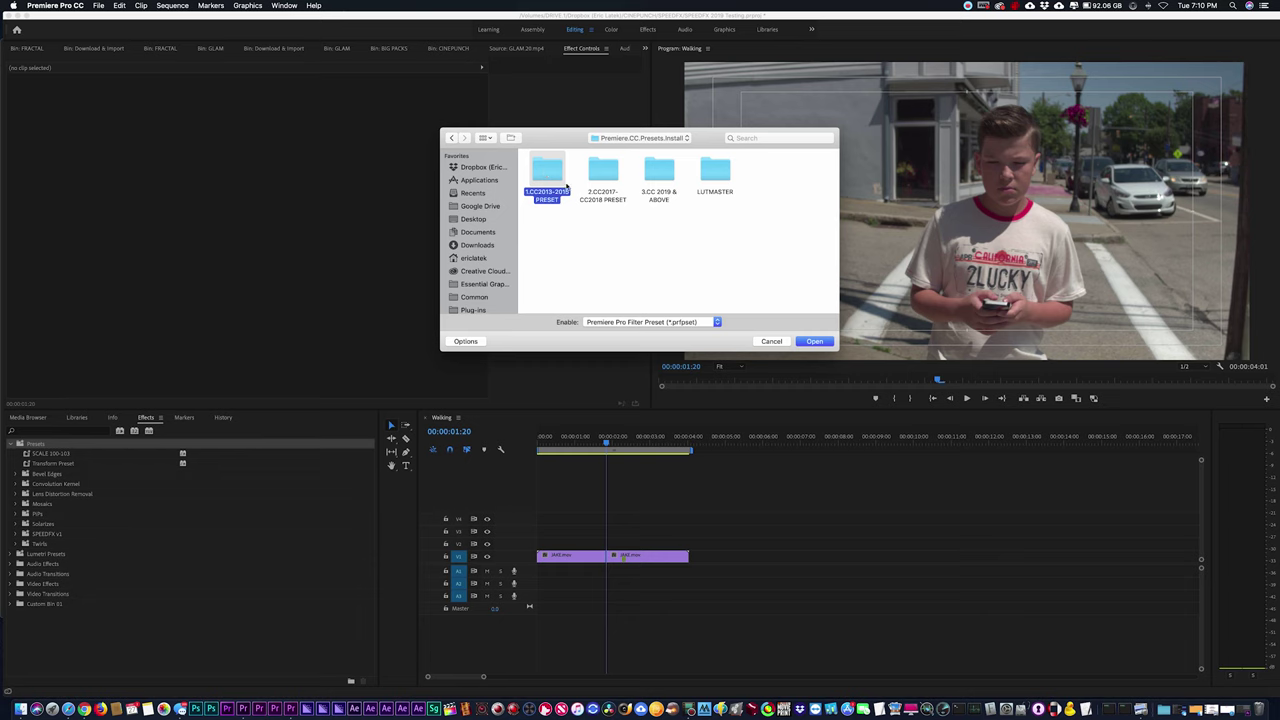
click(606, 177)
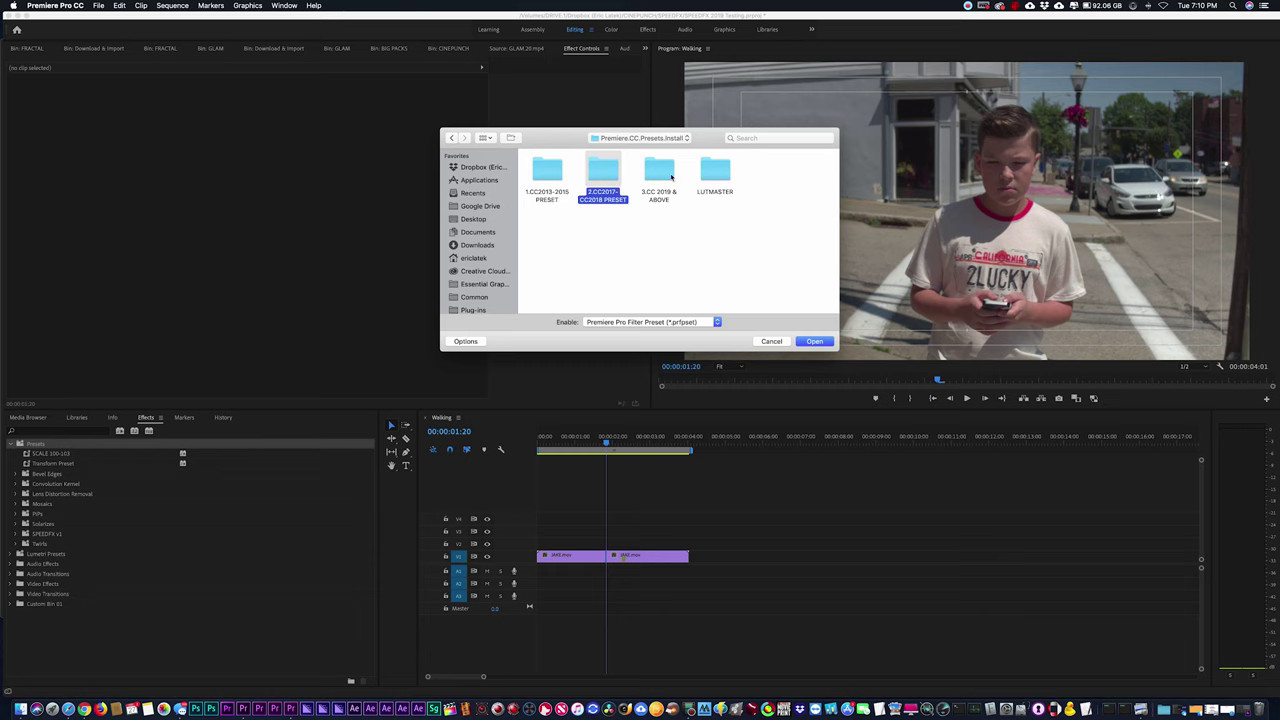
click(659, 177)
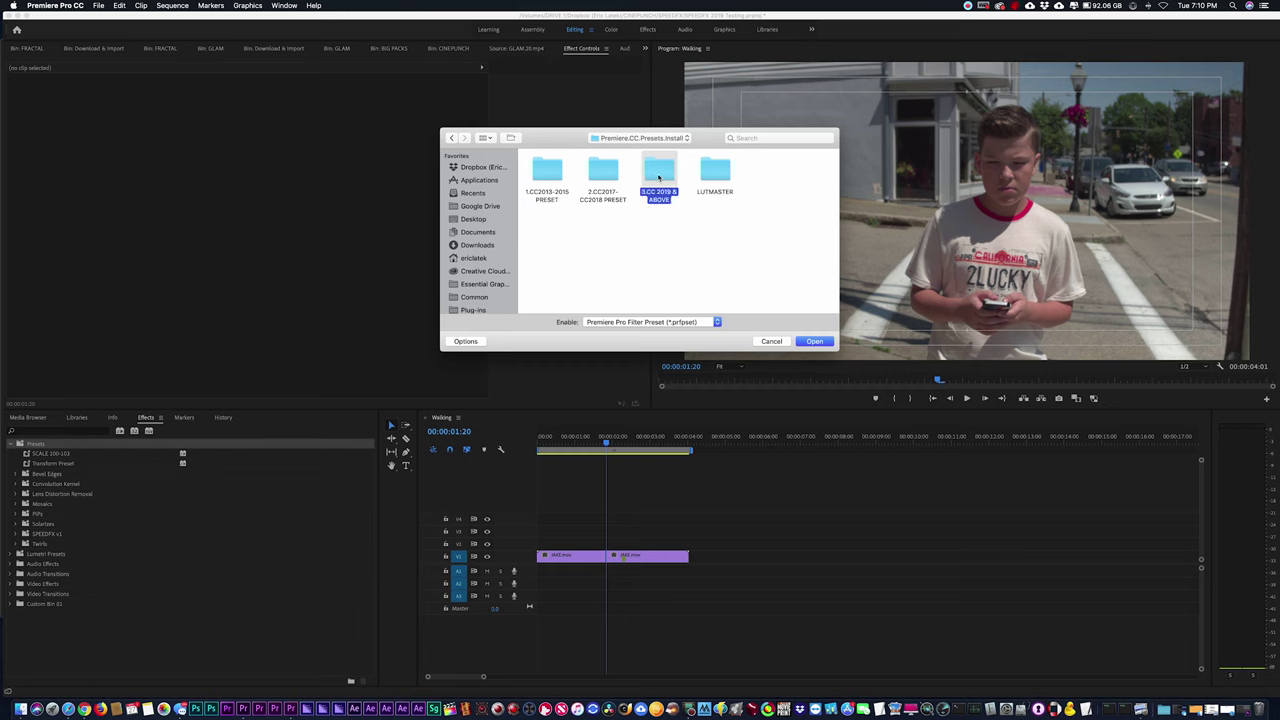
double_click(659, 177)
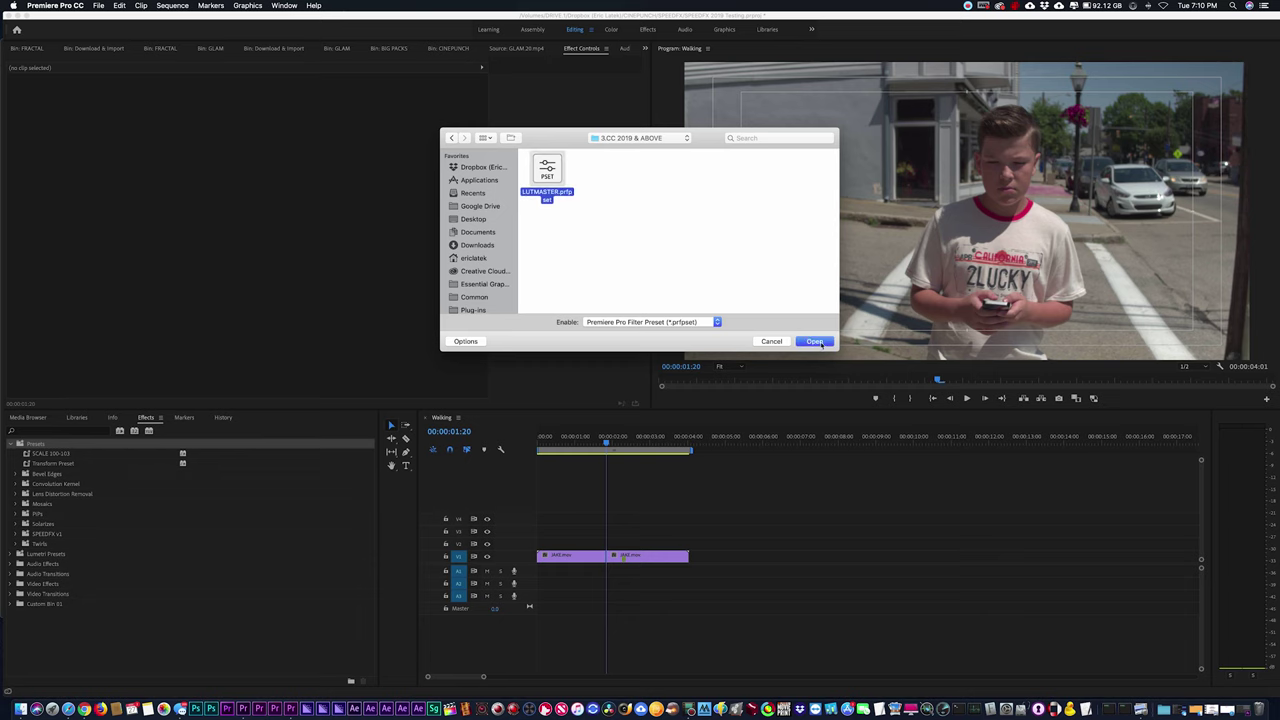
click(816, 342)
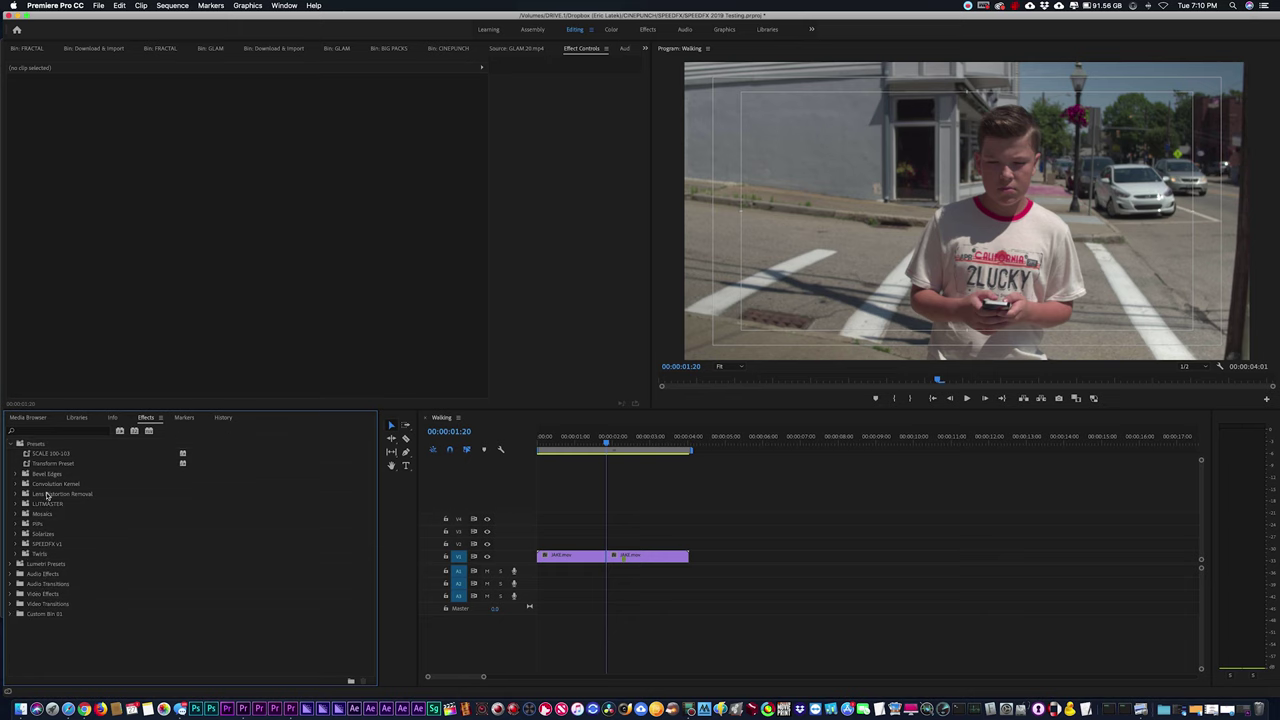
click(18, 504)
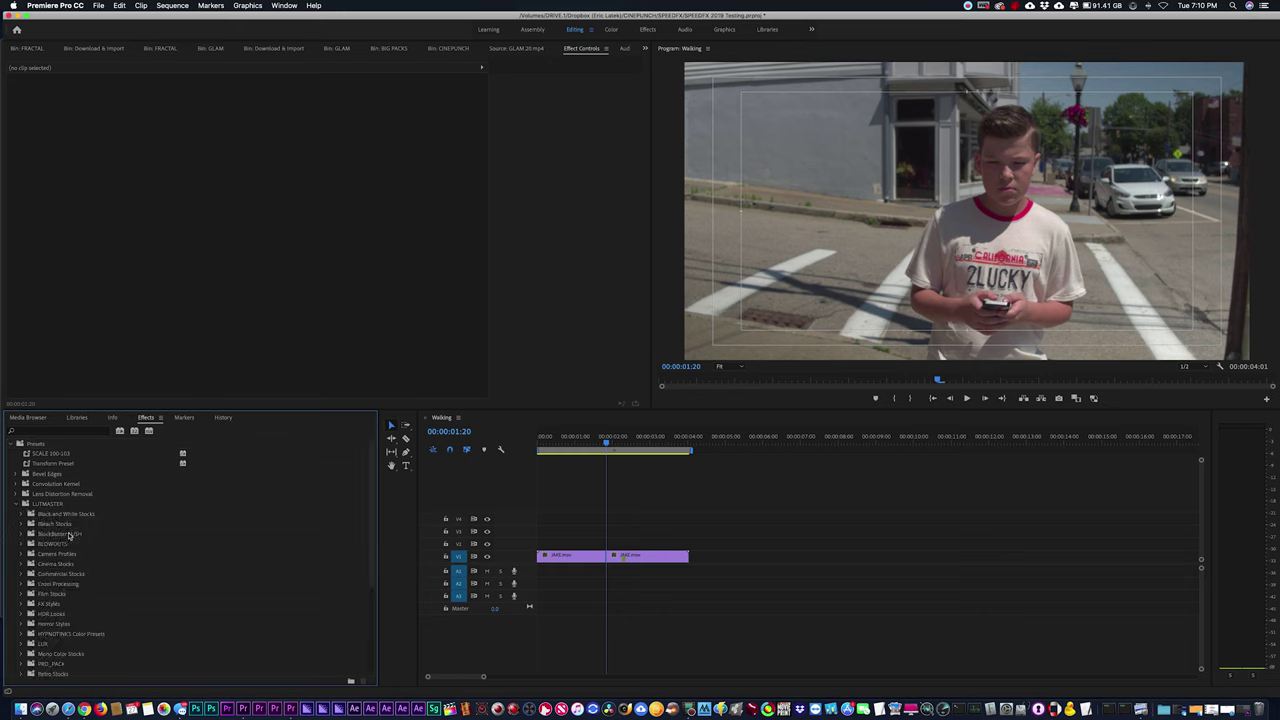
scroll(69, 536, down, 1)
drag(366, 494, 377, 527)
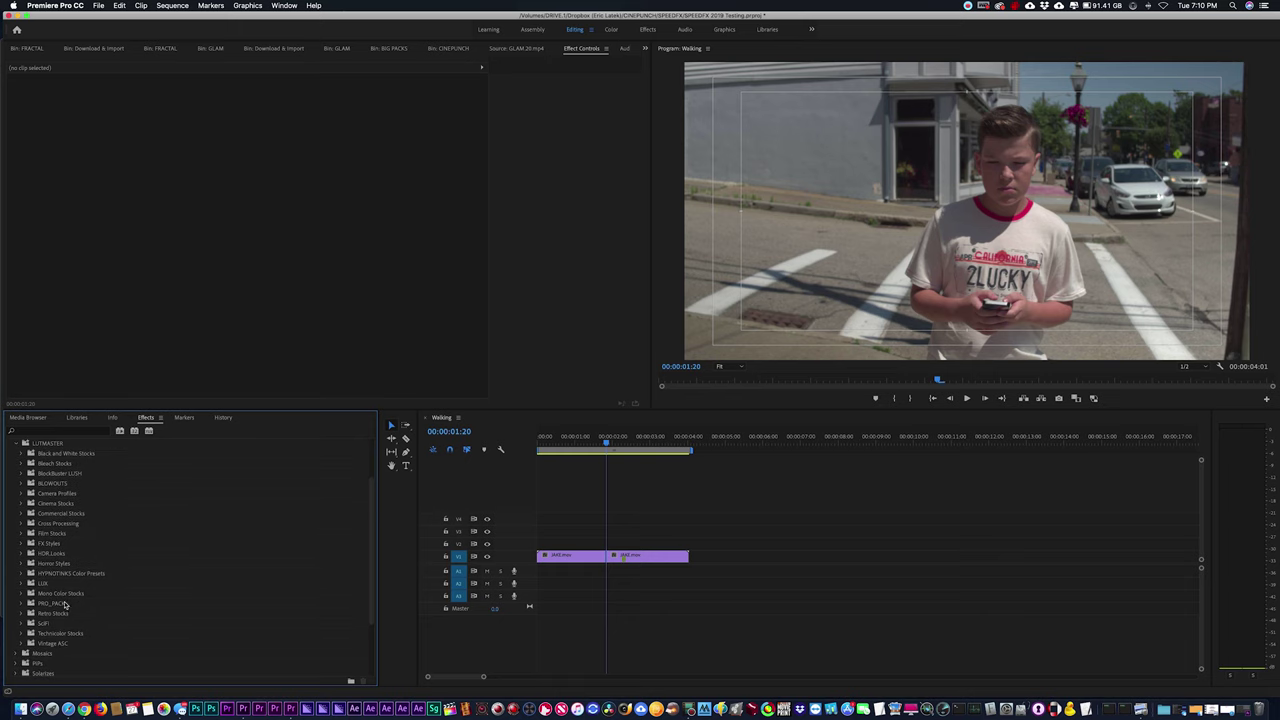
click(23, 605)
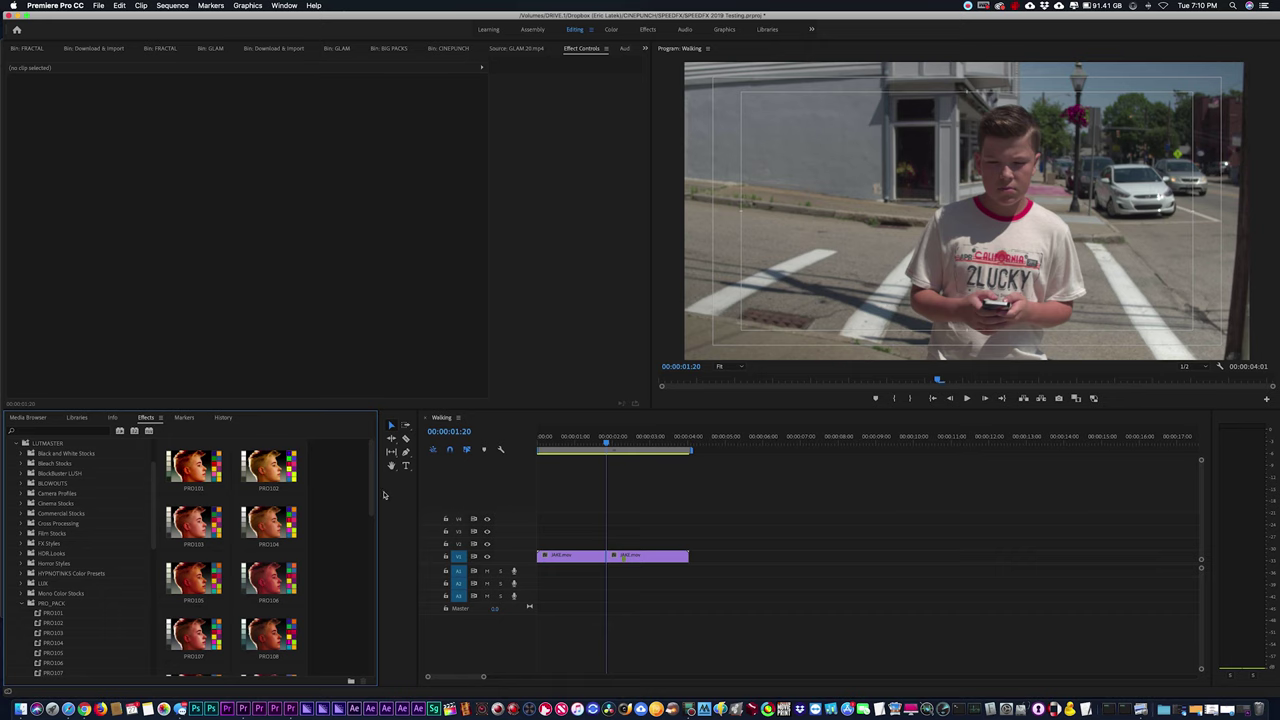
click(194, 466)
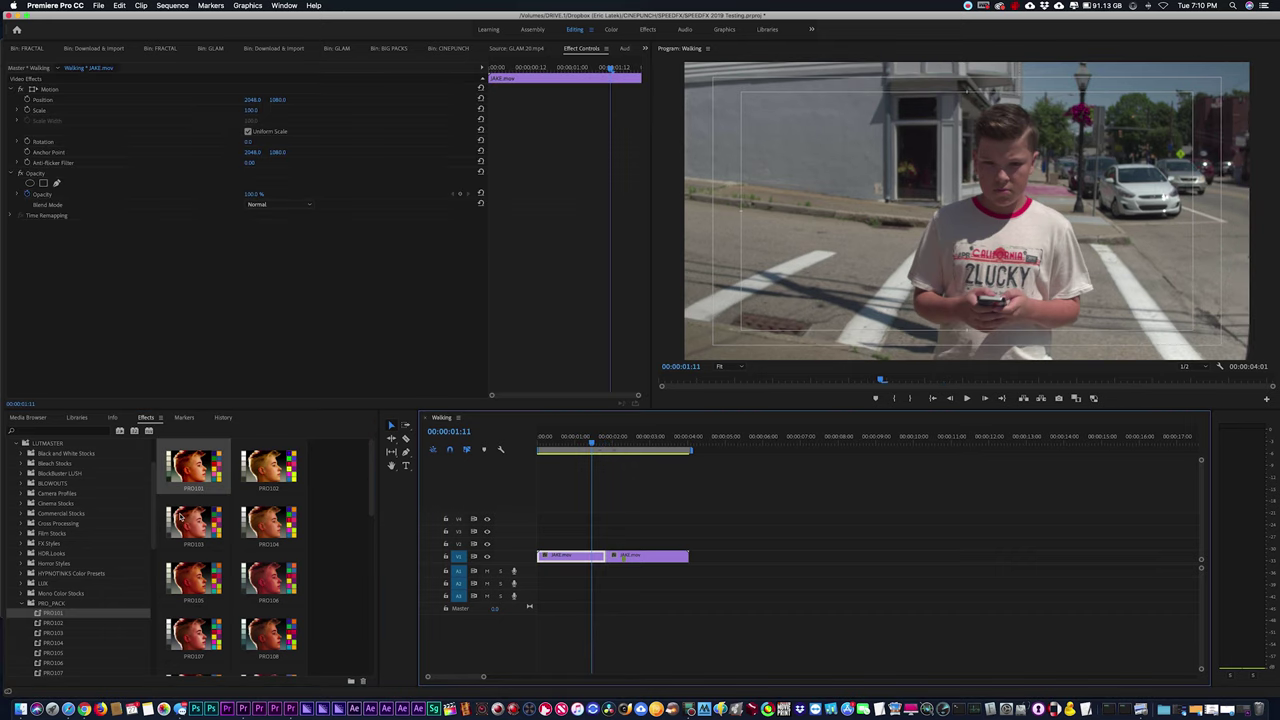
drag(184, 481, 566, 558)
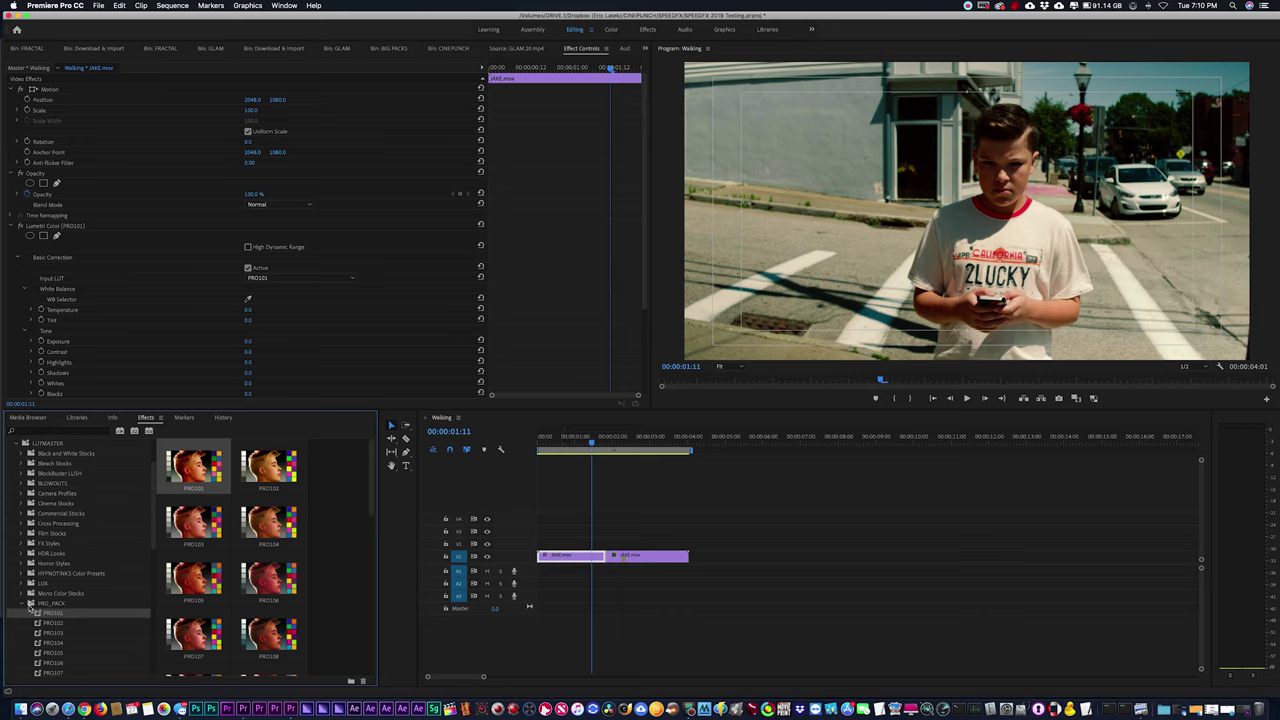
click(24, 606)
key(super+z)
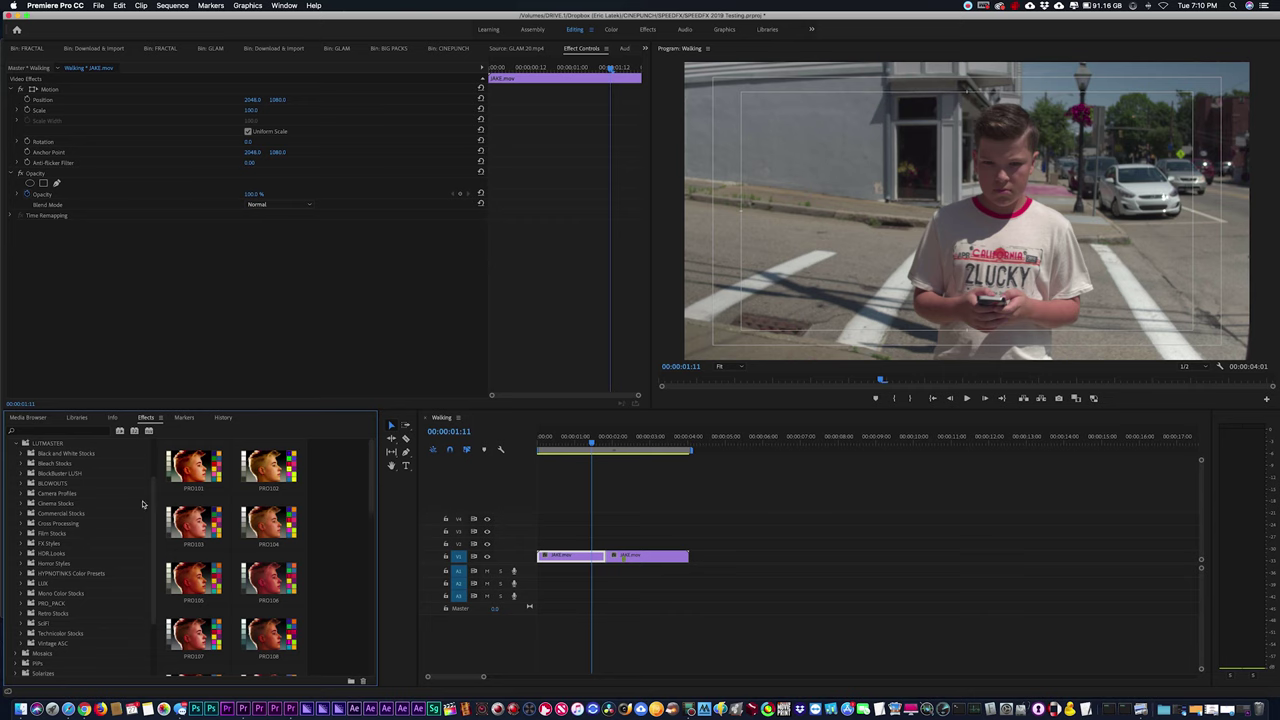
click(21, 445)
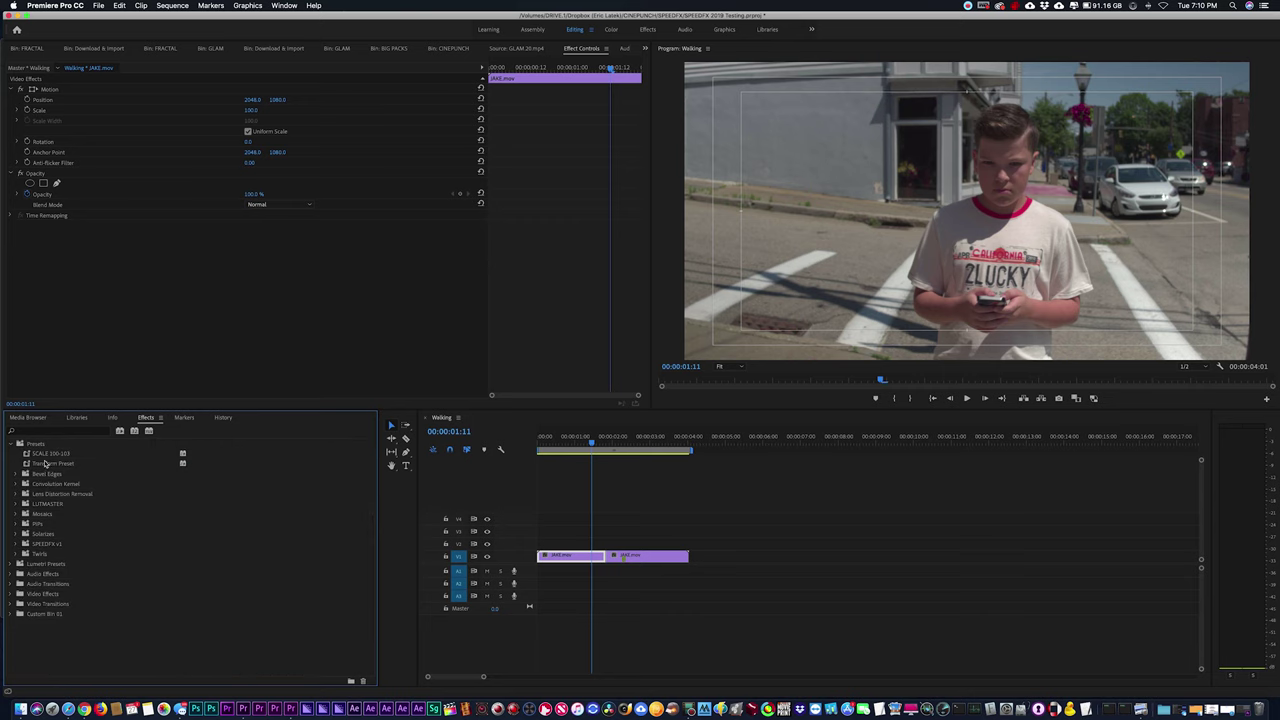
Start Import Presets on the Presets folder and navigate to the CINEPUNCH folder.
right_click(22, 443)
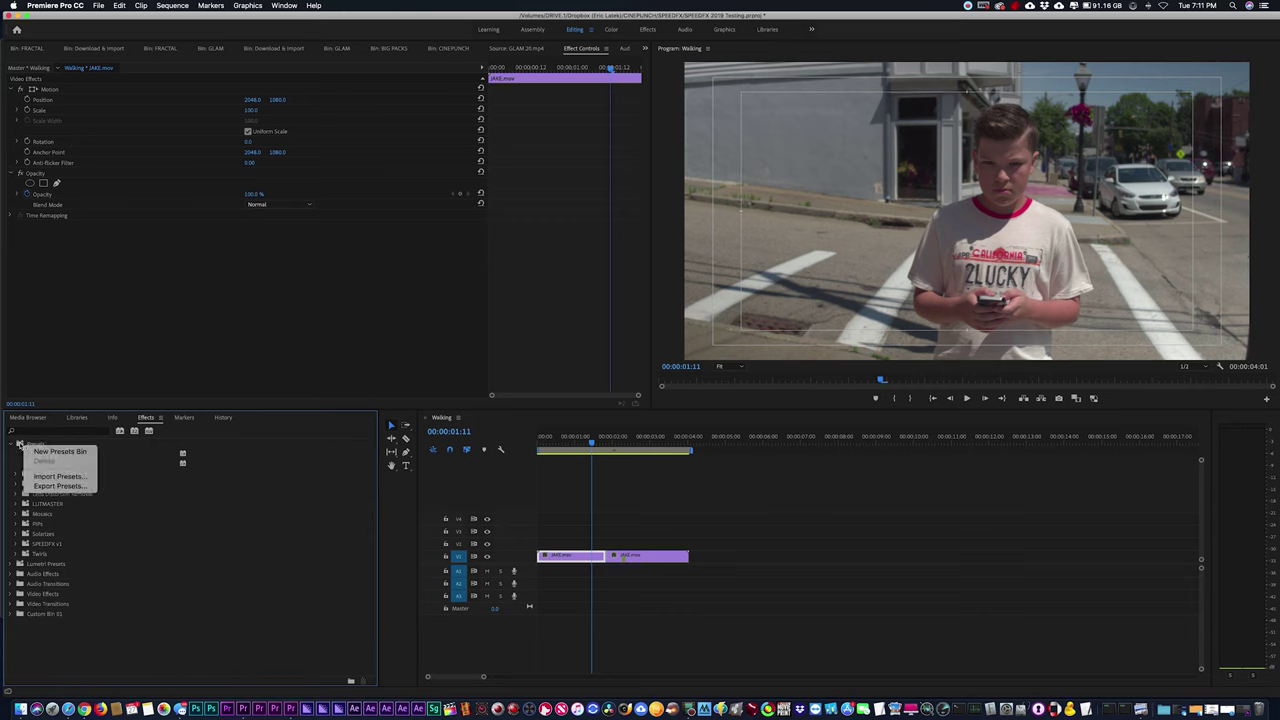
click(21, 443)
right_click(21, 443)
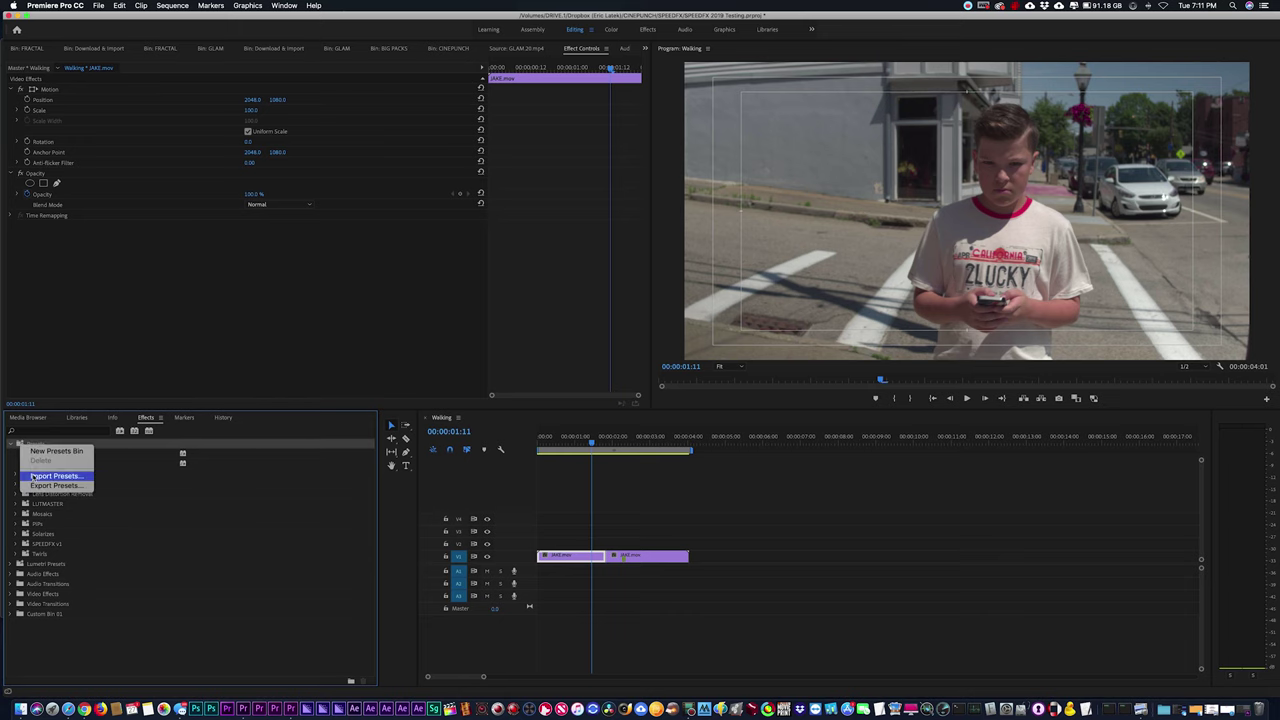
click(33, 476)
click(621, 140)
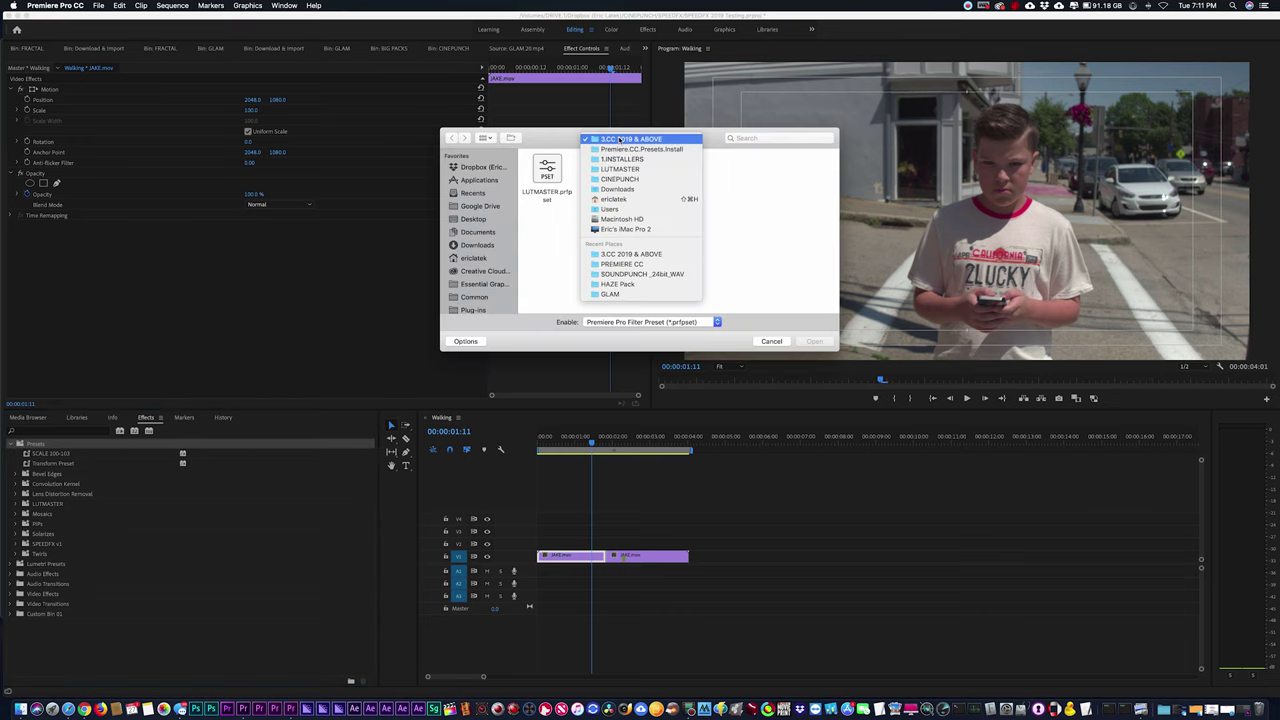
click(620, 179)
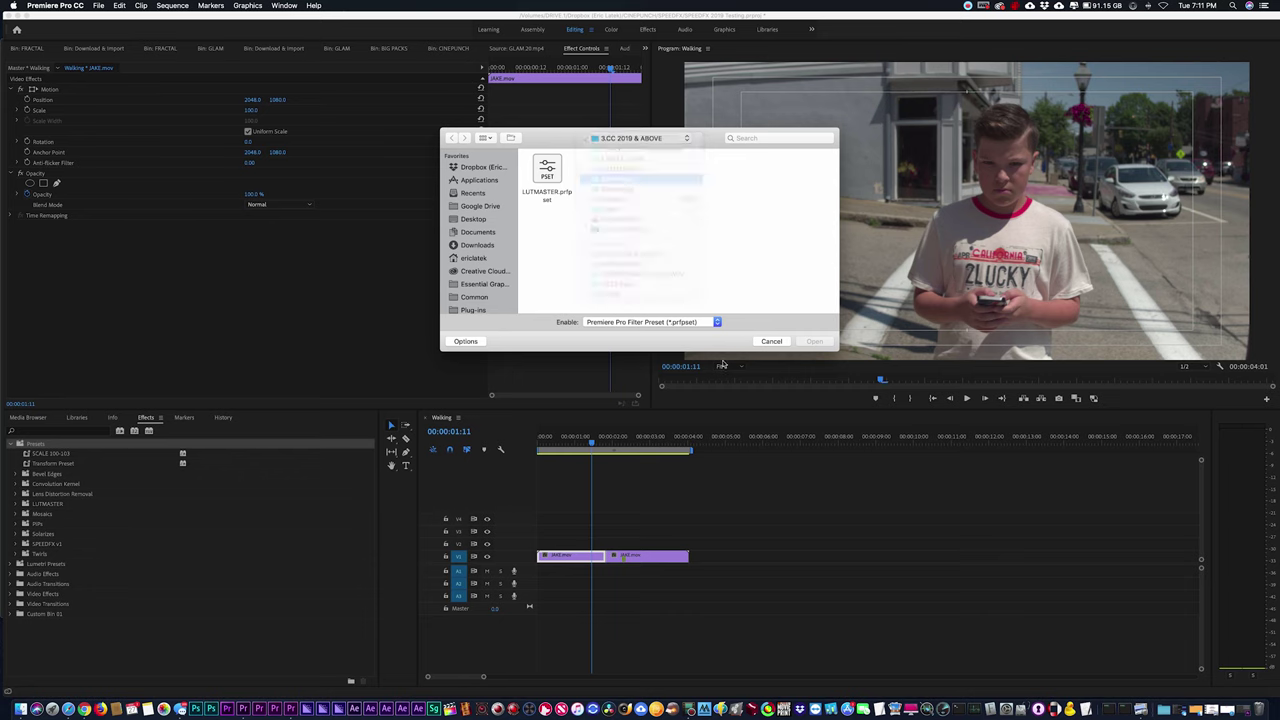
scroll(697, 240, down, 5)
Import TRANSITIONPUNCH.V3.prfpset from TRANSITIONPUNCH V3/INSTALL and expand the new TRANSITIONPUNCH folder.
click(616, 274)
double_click(614, 277)
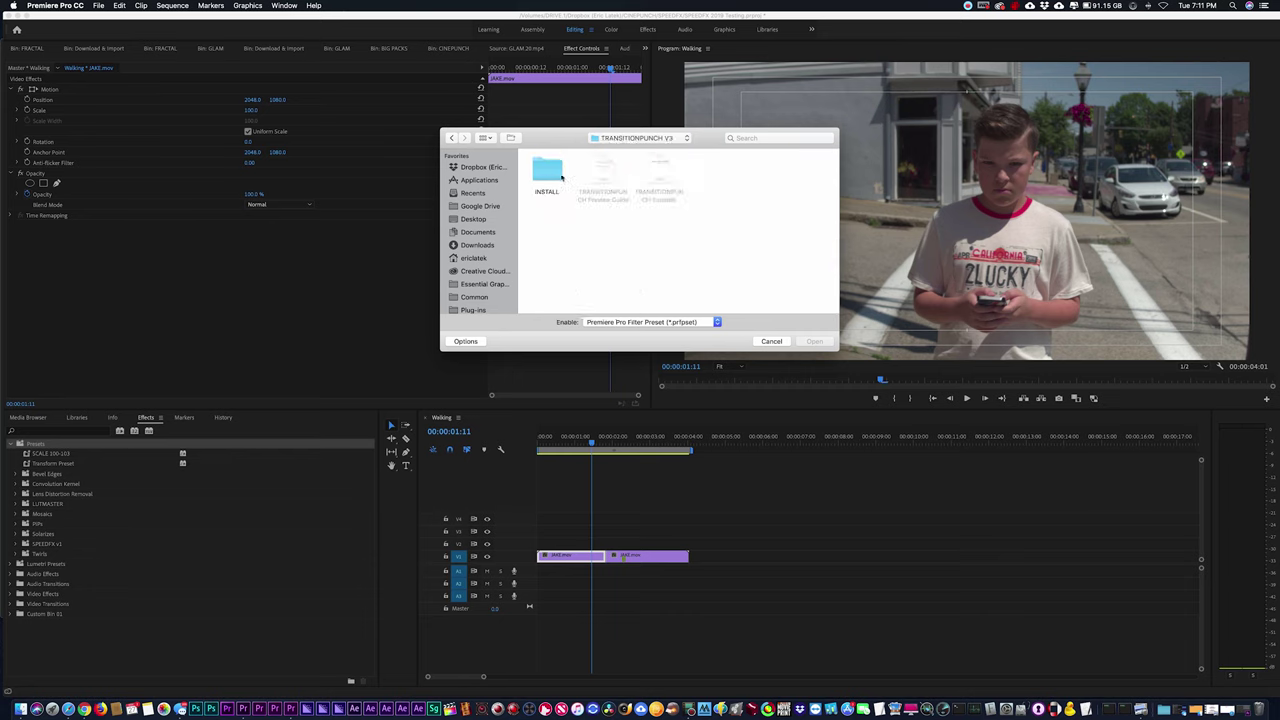
click(547, 170)
double_click(547, 170)
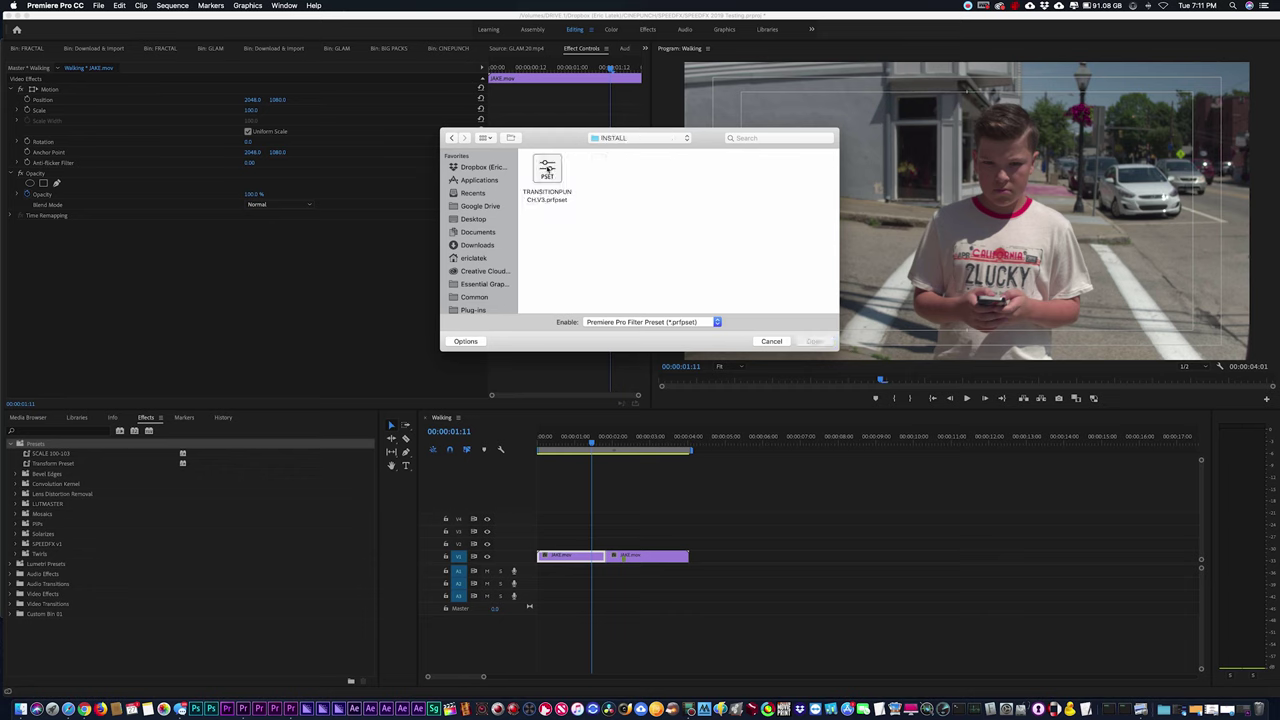
click(549, 176)
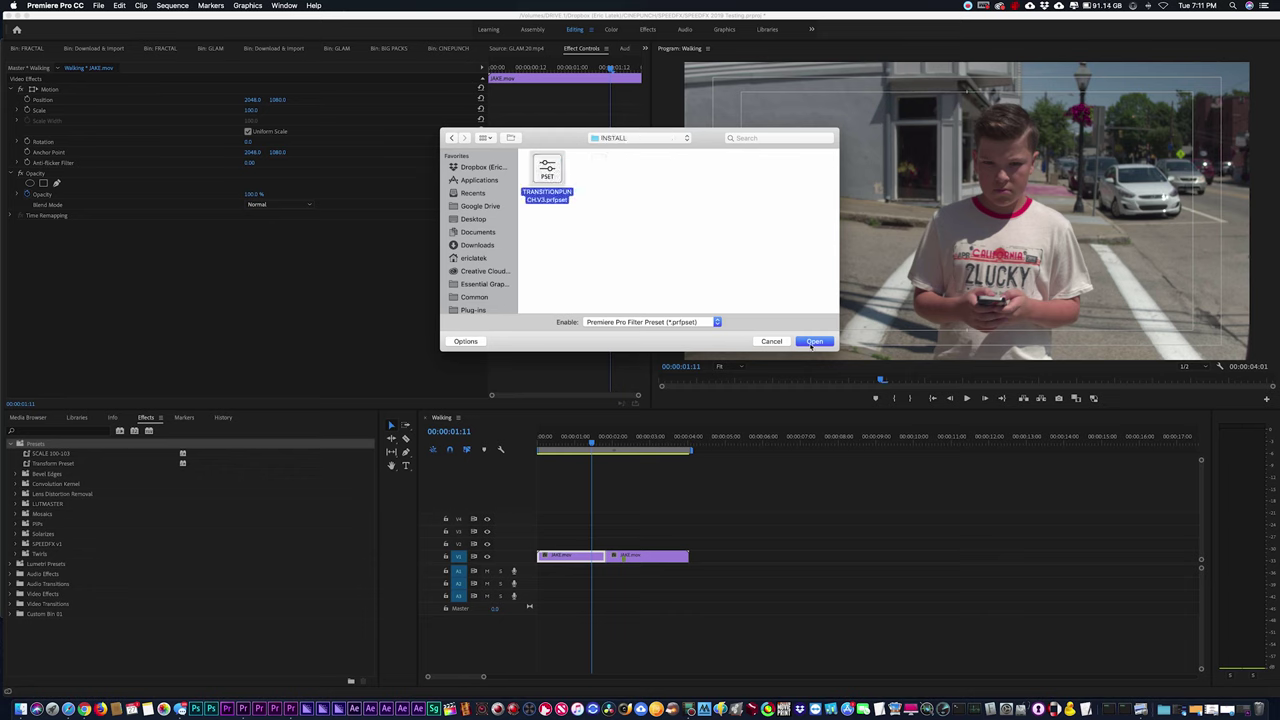
click(814, 341)
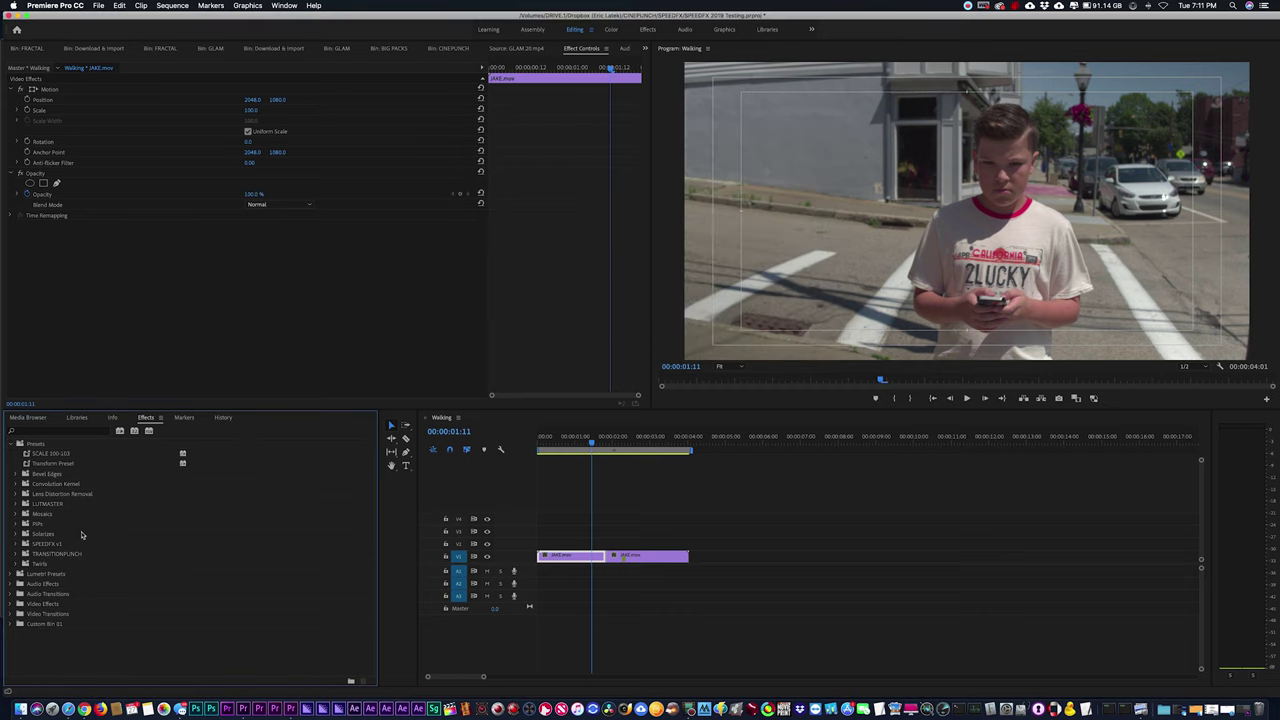
click(20, 553)
Open the TRANSITIONPUNCH V3 folder and select its Tutorials and Preview Guide PDFs.
scroll(48, 567, down, 4)
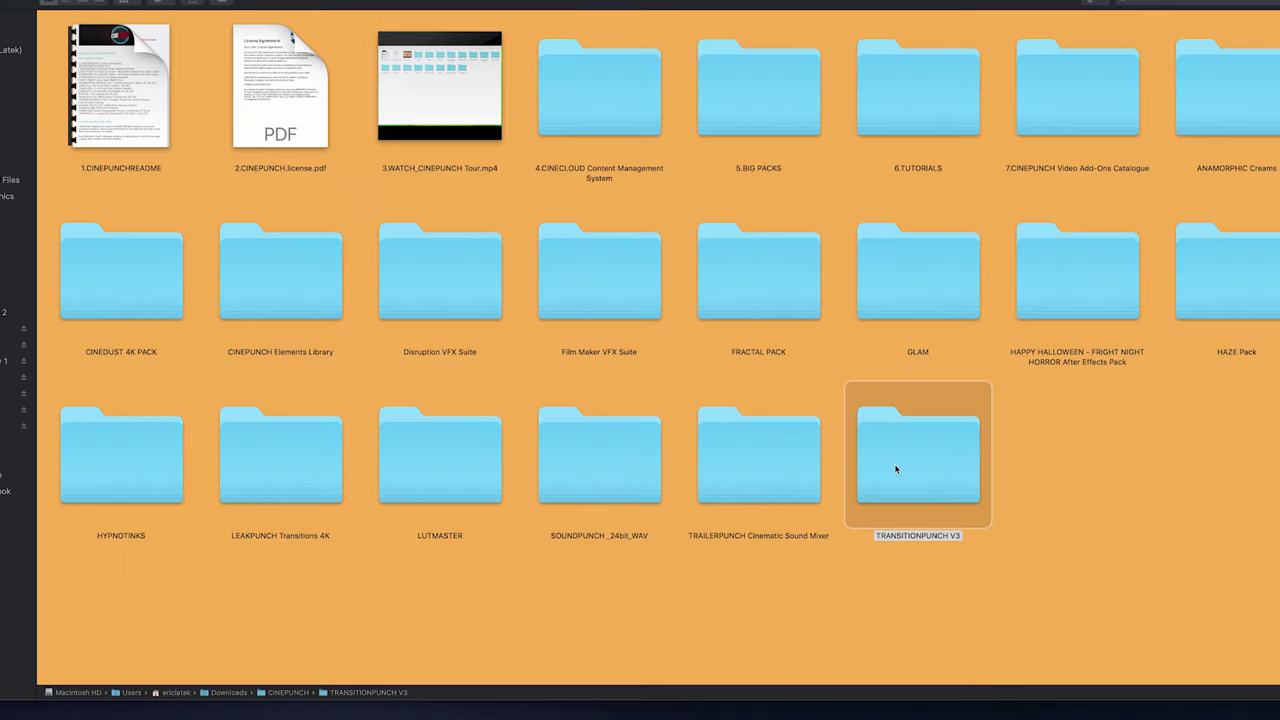
double_click(896, 469)
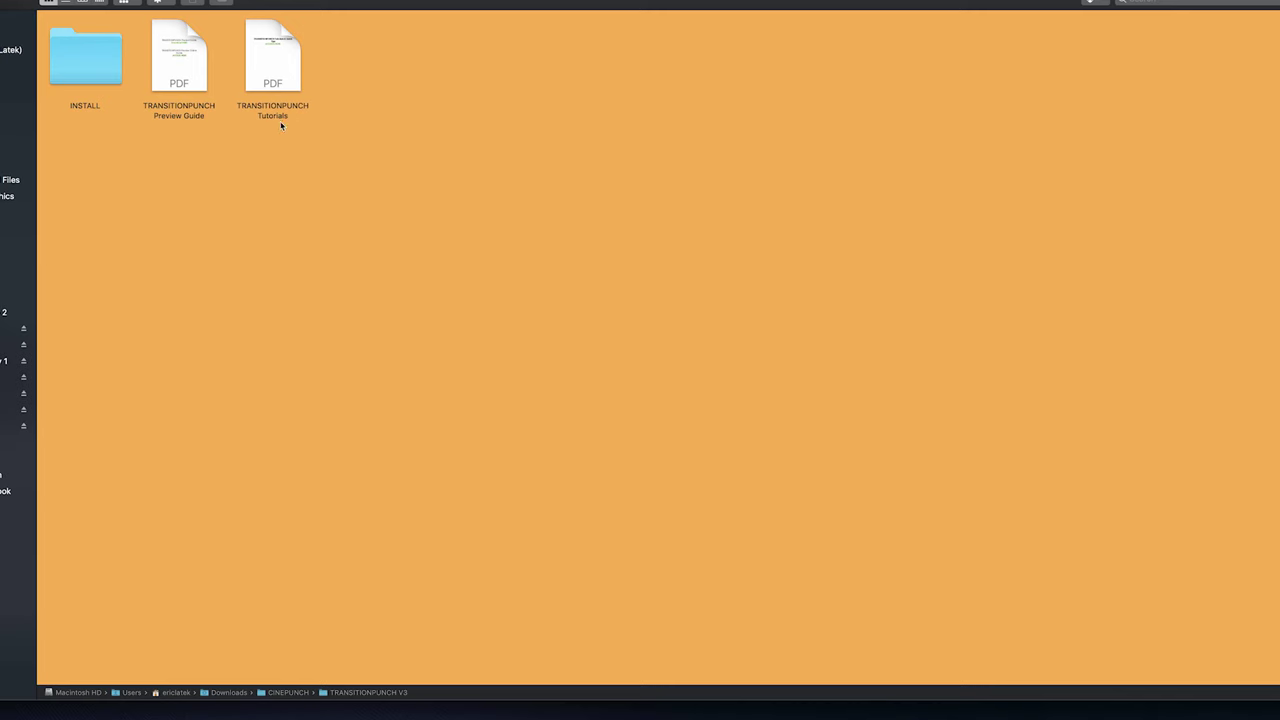
click(270, 57)
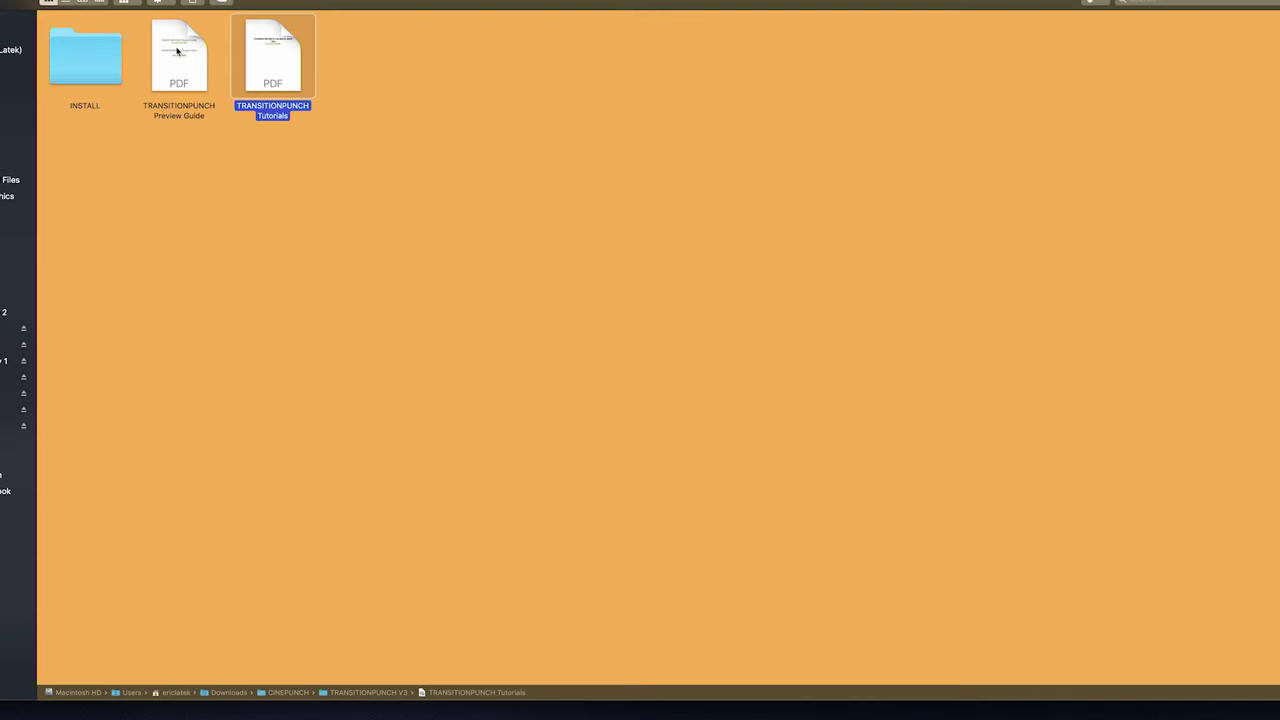
click(177, 50)
Open the Preview Guide PDF's online guide and jump to its Camera Shakes previews.
double_click(177, 50)
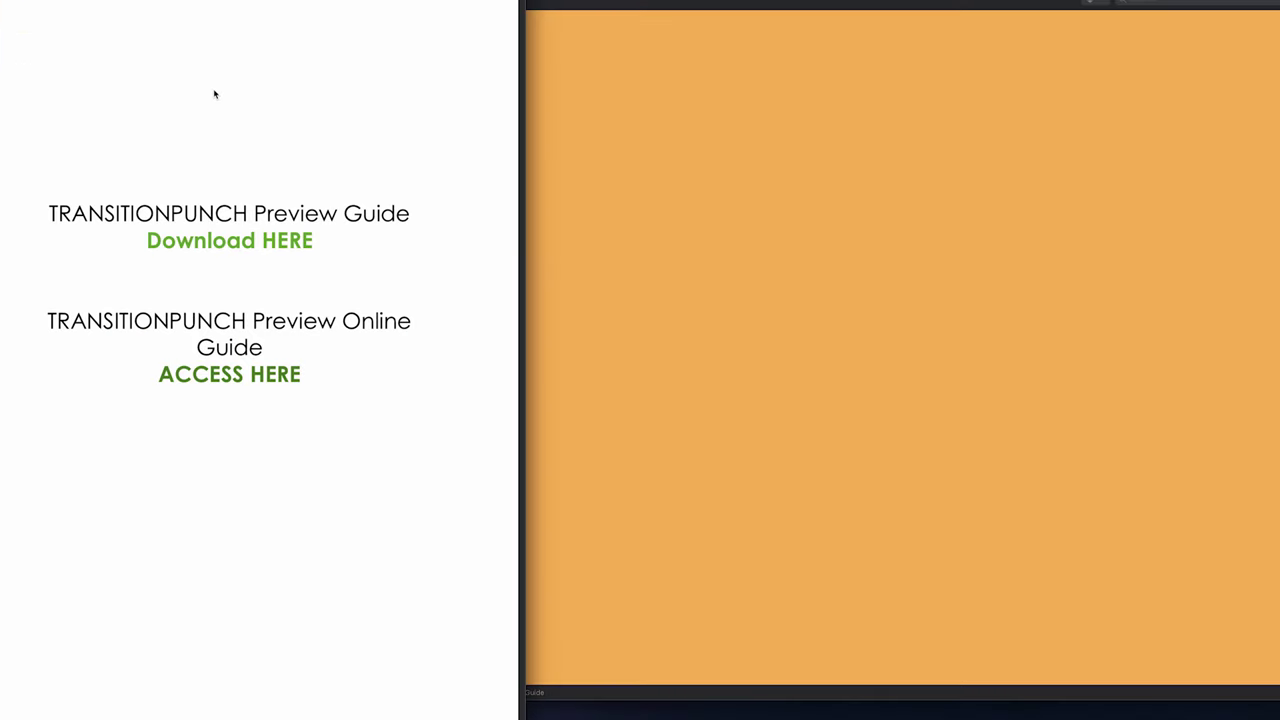
click(213, 382)
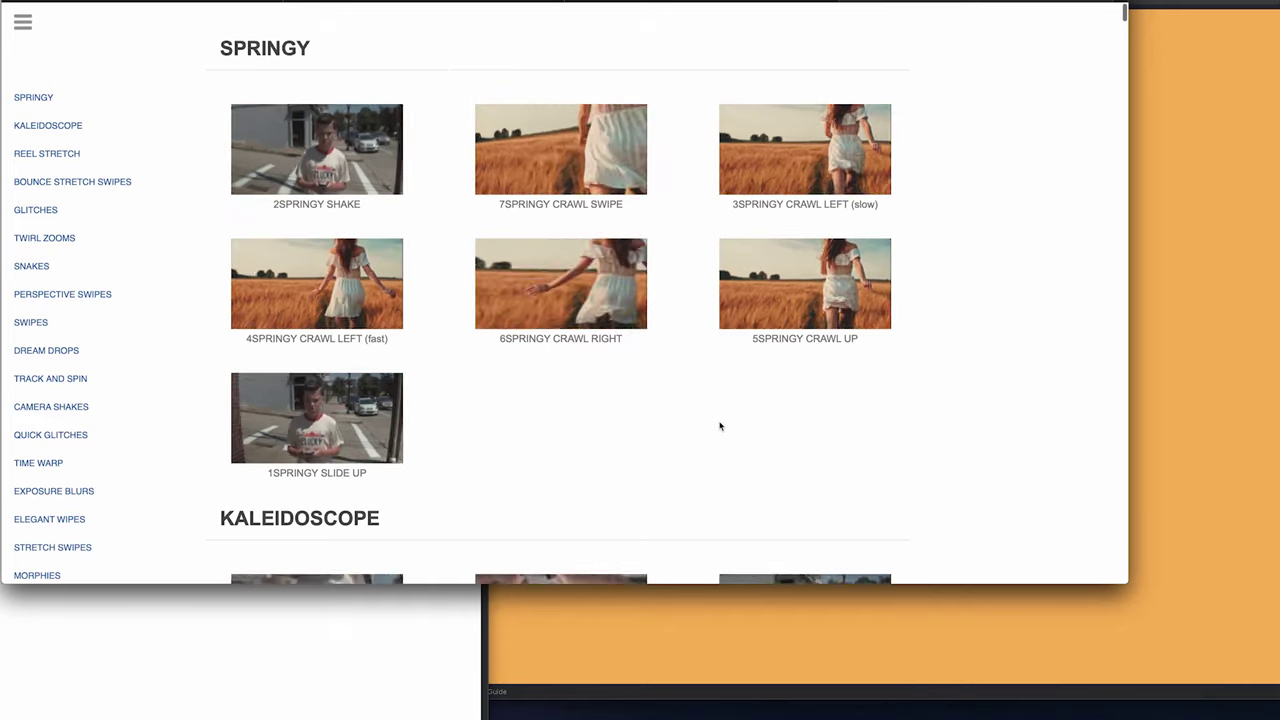
scroll(737, 394, down, 1)
scroll(740, 397, down, 2)
scroll(740, 397, up, 3)
scroll(86, 354, down, 1)
click(48, 407)
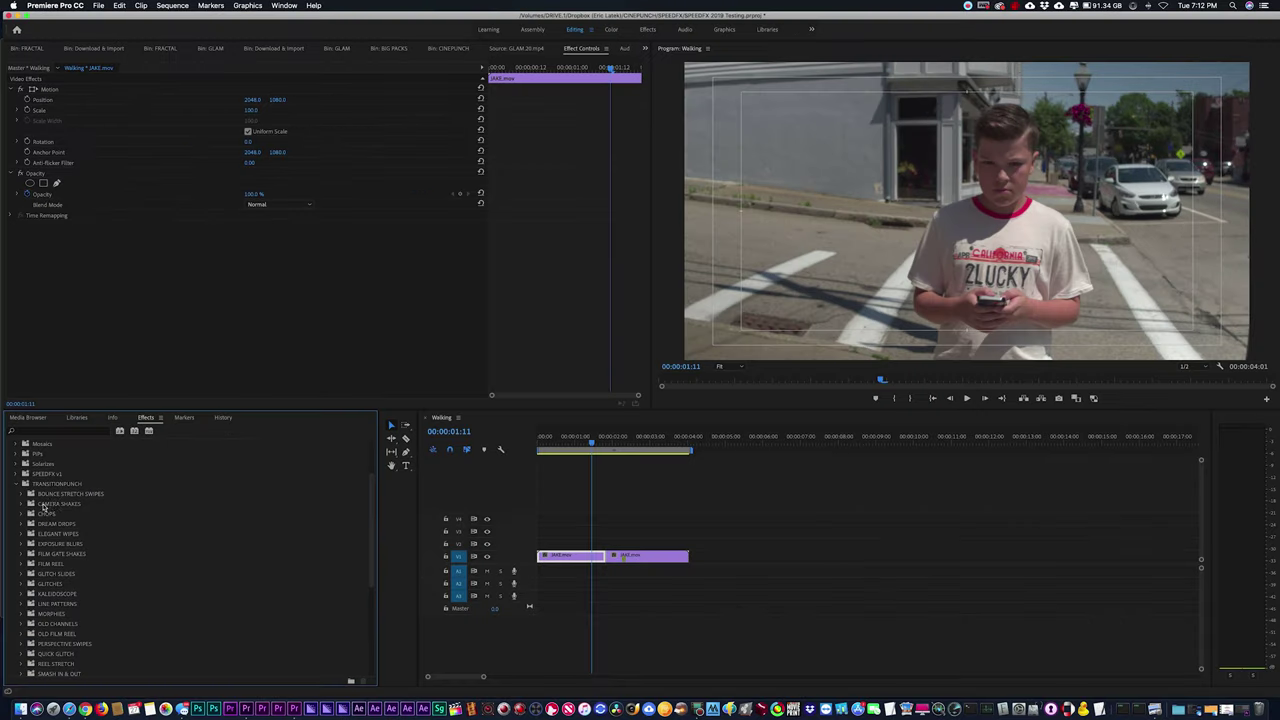
scroll(47, 517, down, 2)
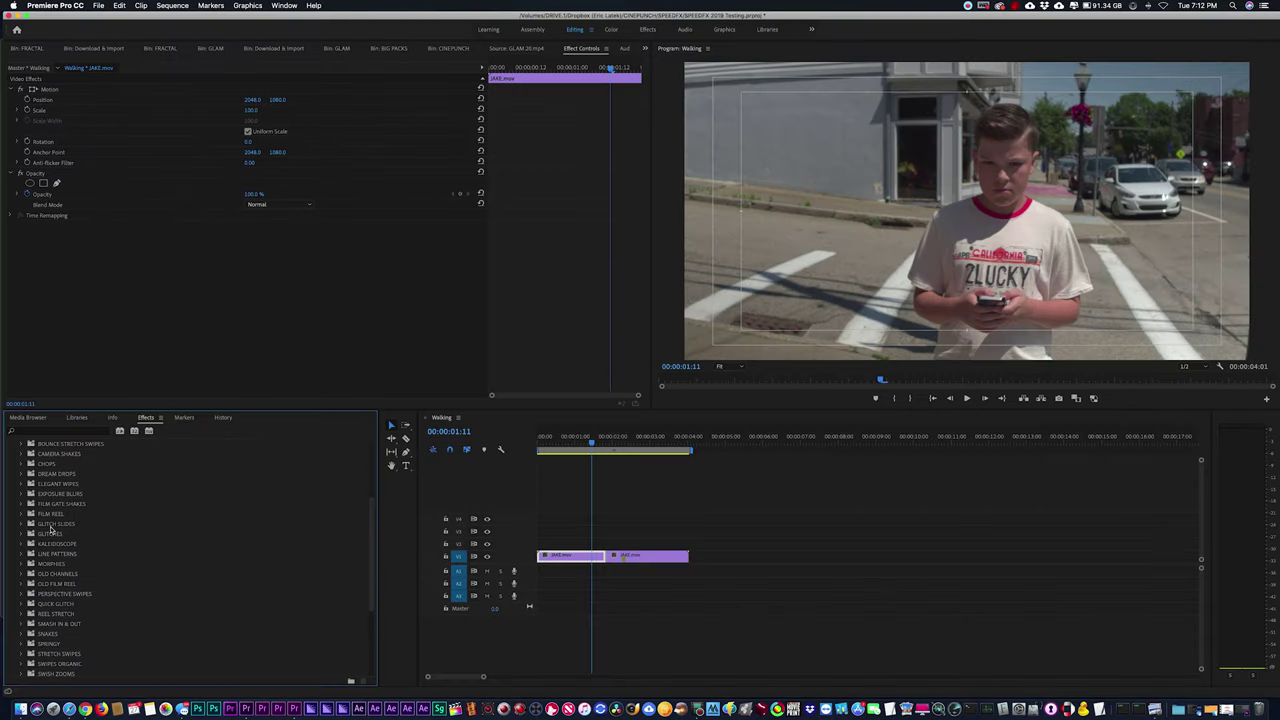
Expand GLITCH CAMERA SHAKES and apply 1.GLITCH CAMERA SHAKE - OUT to the first JAKE clip.
click(634, 556)
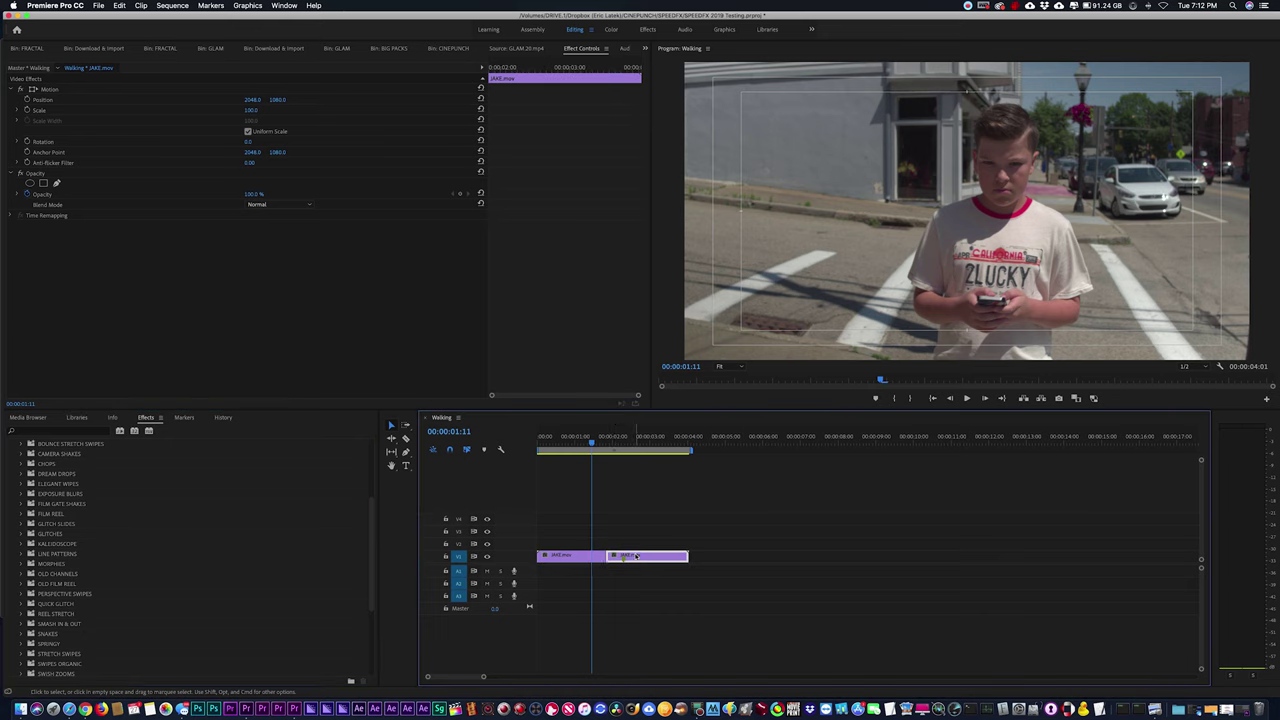
click(584, 562)
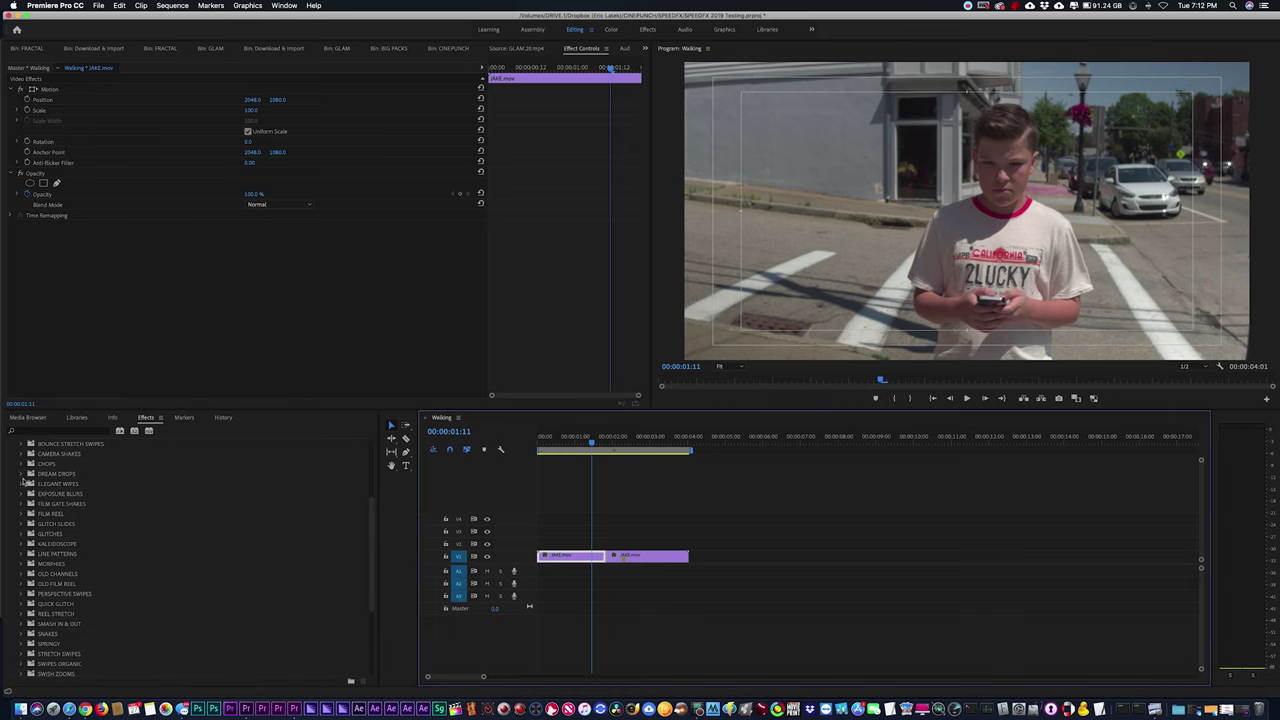
click(25, 455)
click(29, 464)
click(79, 475)
click(83, 485)
click(584, 561)
click(638, 557)
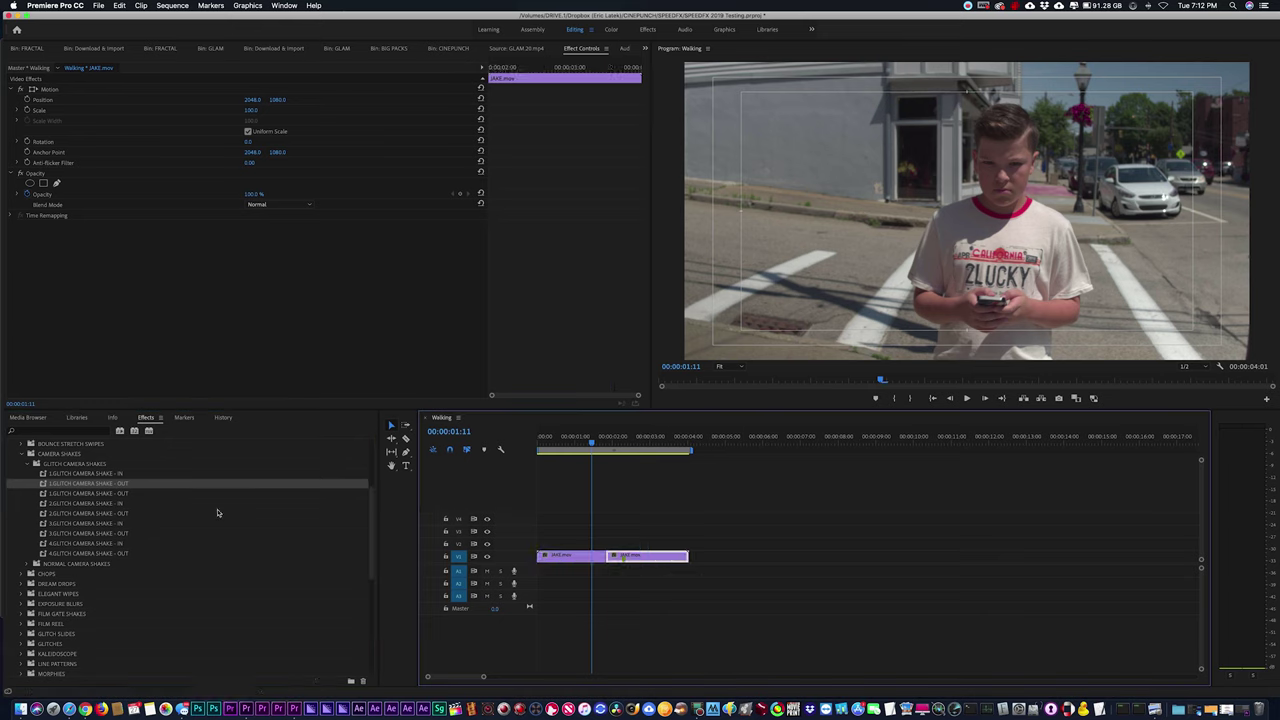
click(46, 487)
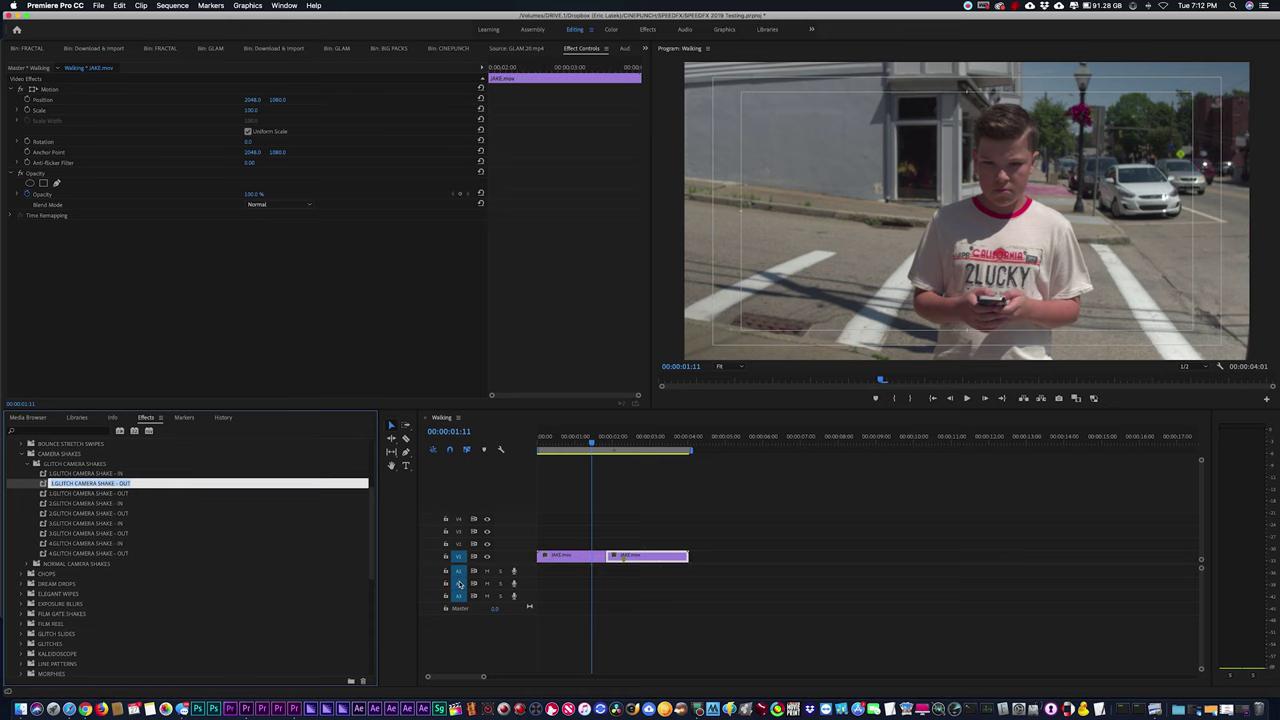
click(558, 557)
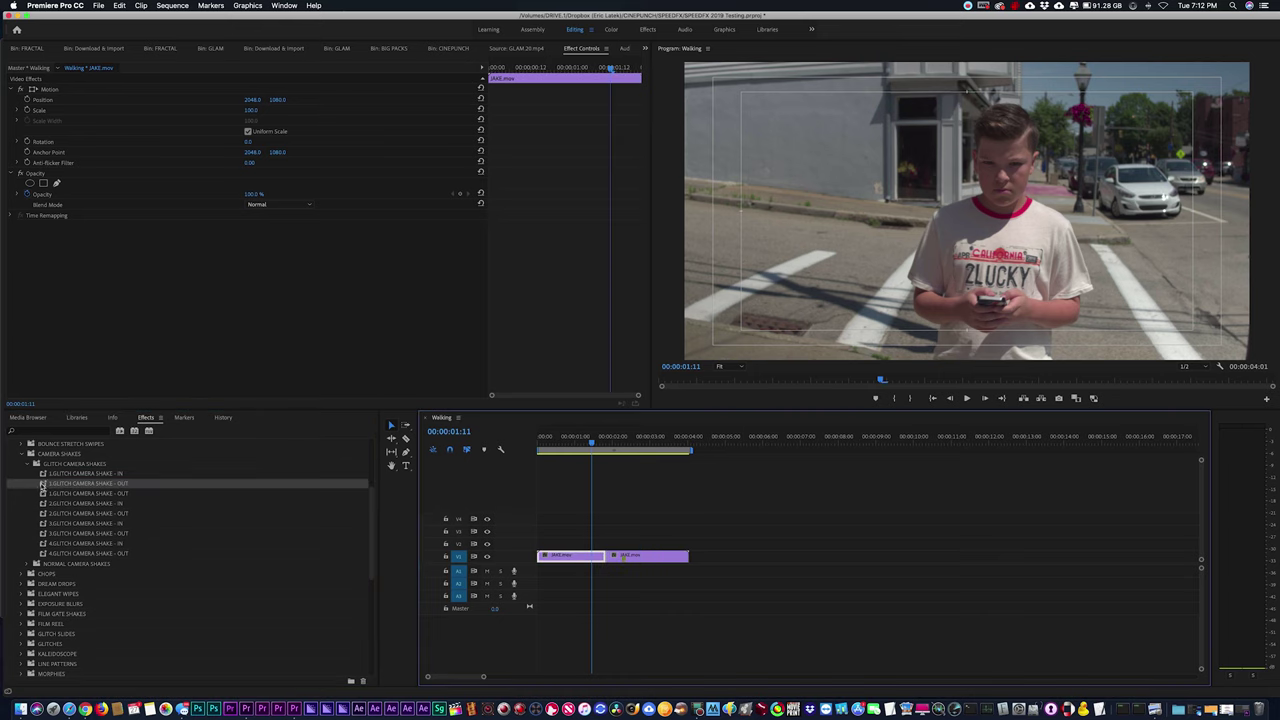
drag(43, 484, 550, 556)
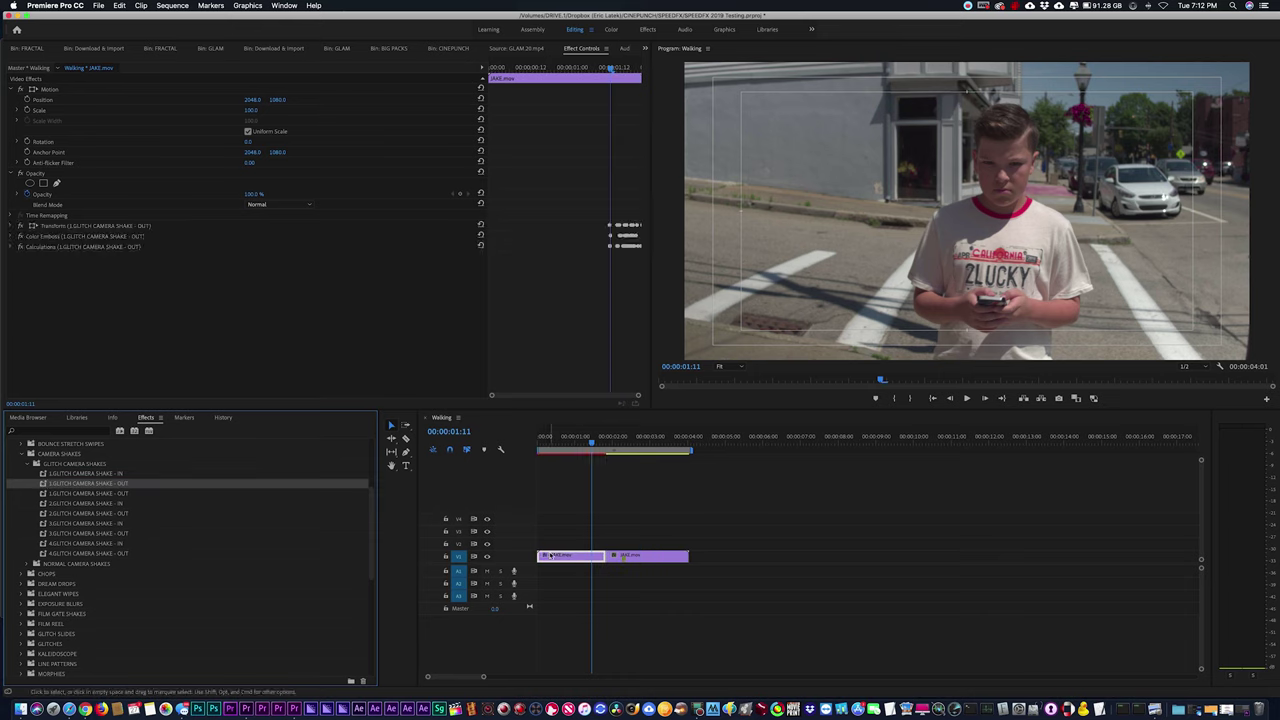
Apply 1.GLITCH CAMERA SHAKE - IN to the second JAKE clip, preview the cut, then undo.
click(78, 472)
click(645, 556)
drag(47, 478, 637, 554)
click(577, 437)
key(space)
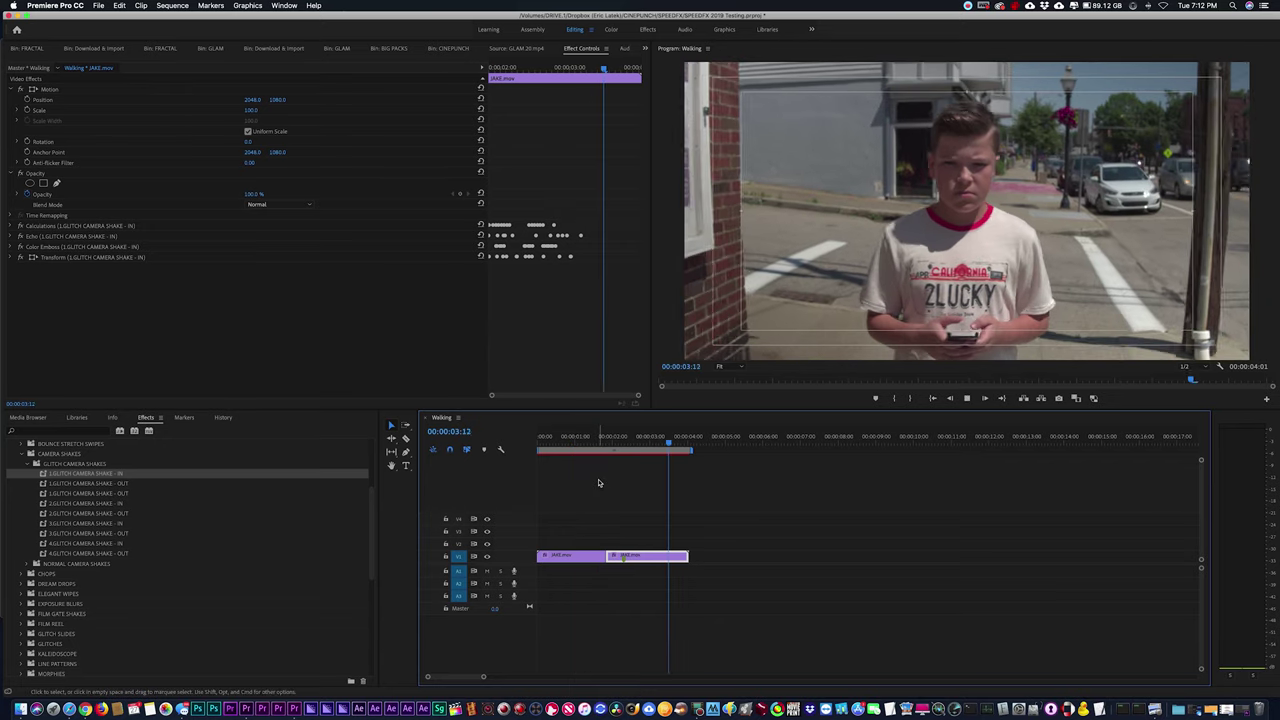
key(space)
key(ctrl+z)
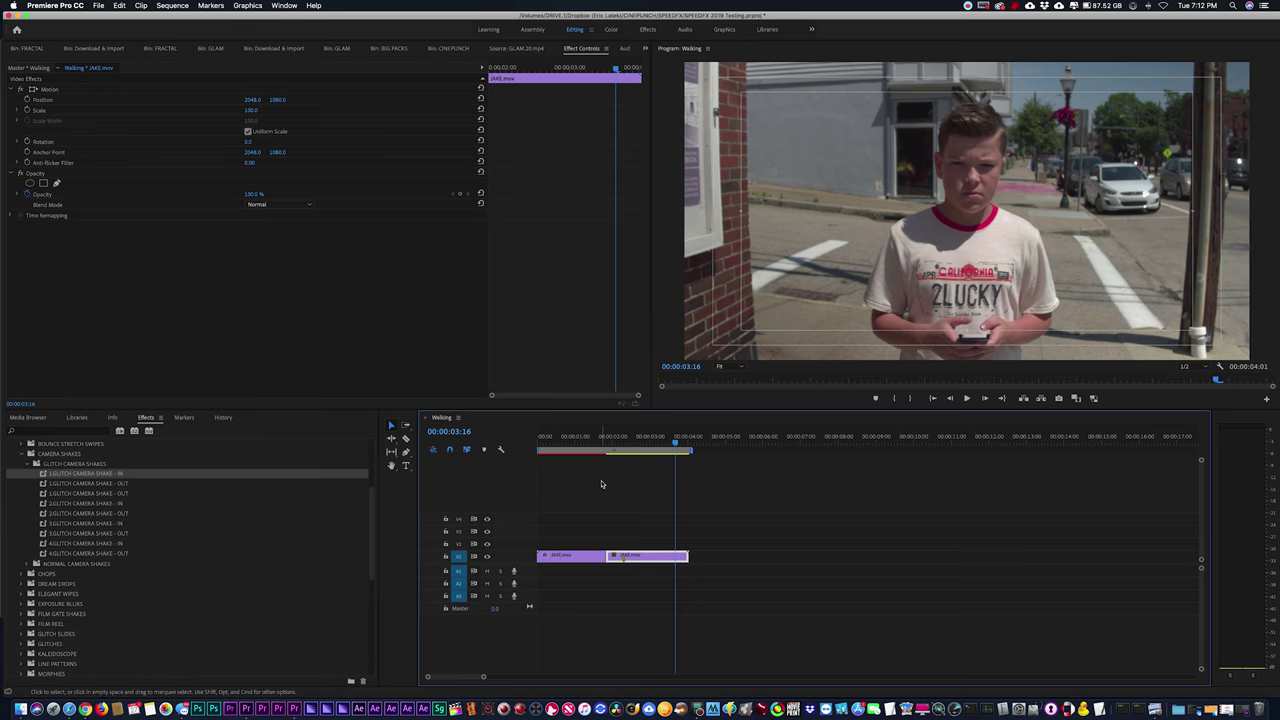
Apply BOUNCE STRETCH SWIPE Down - OUT to clip one and Down - IN to clip two, then preview.
click(29, 465)
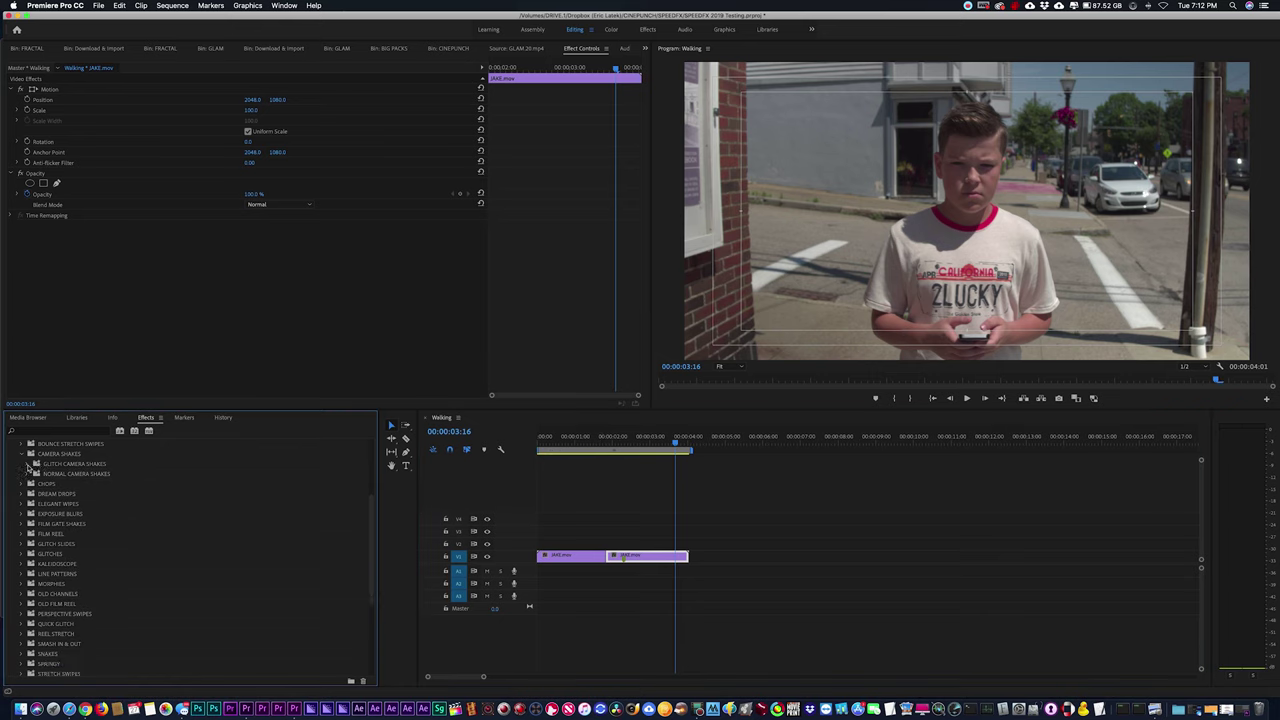
scroll(38, 483, up, 3)
scroll(40, 522, down, 2)
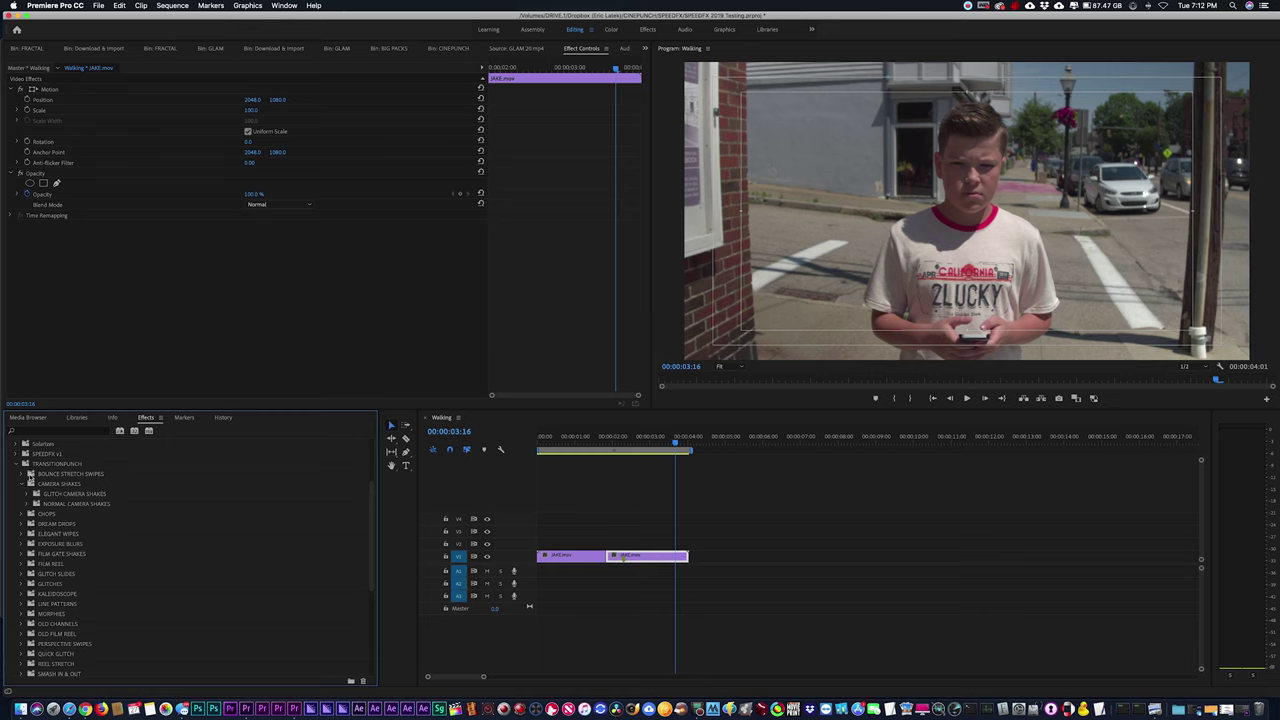
click(21, 474)
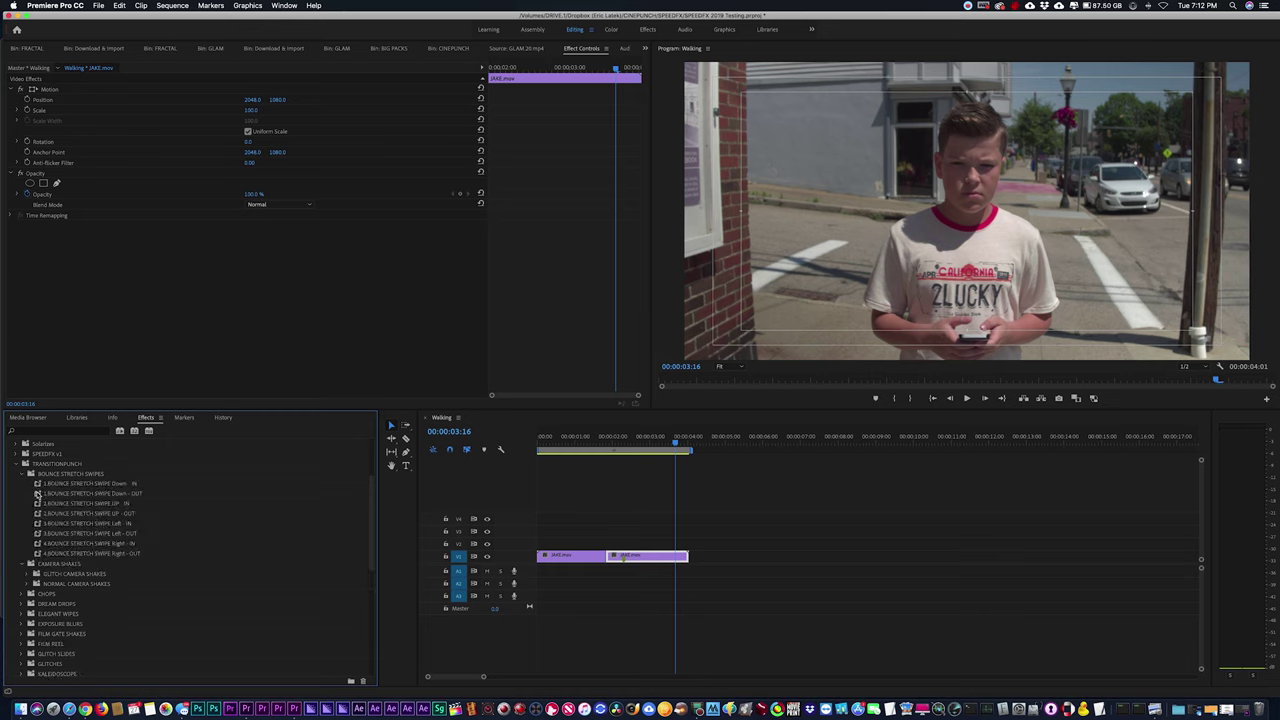
drag(37, 493, 567, 558)
drag(37, 483, 632, 555)
click(573, 440)
key(space)
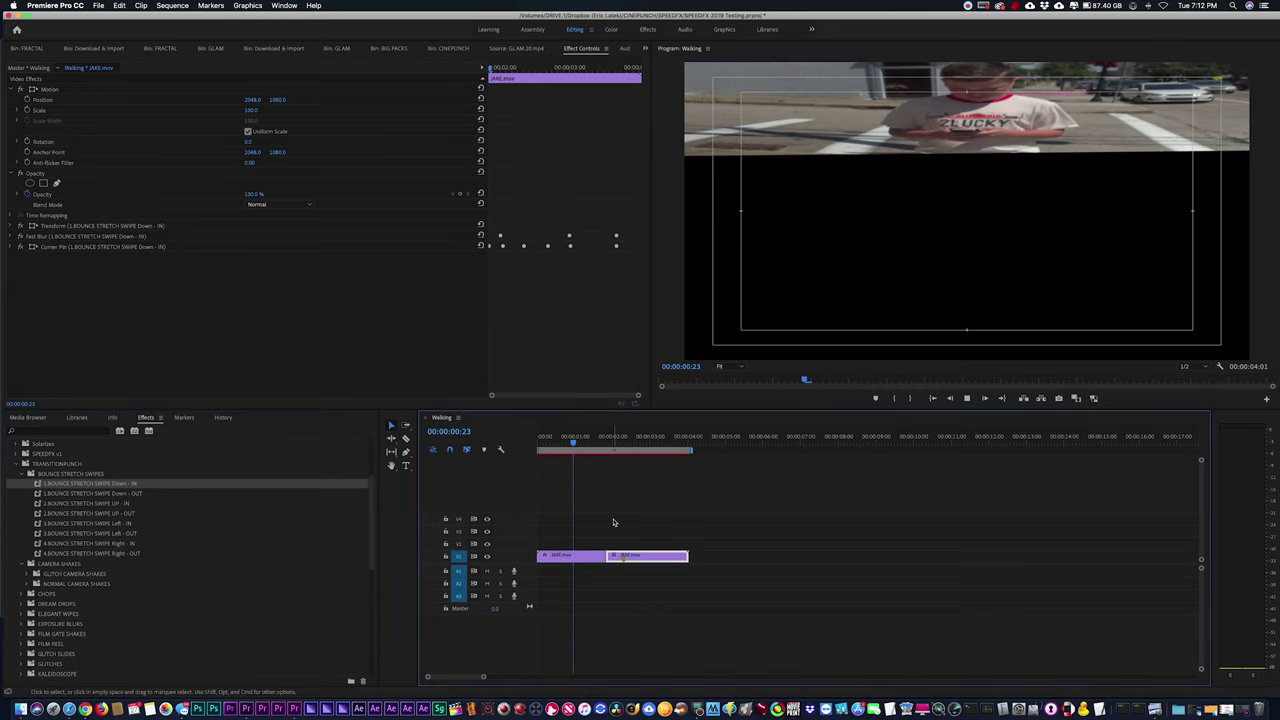
key(space)
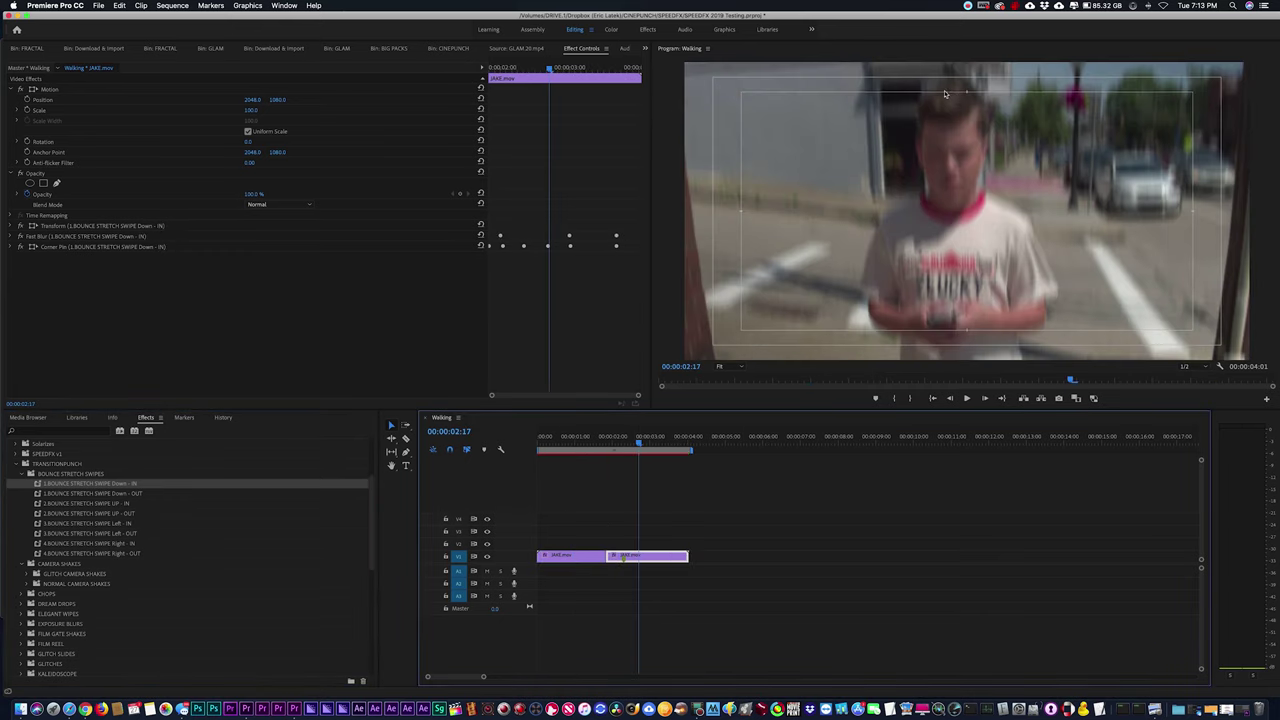
Move the playhead to 00:00:01:10 and shift the second JAKE clip up onto V2.
key(=)
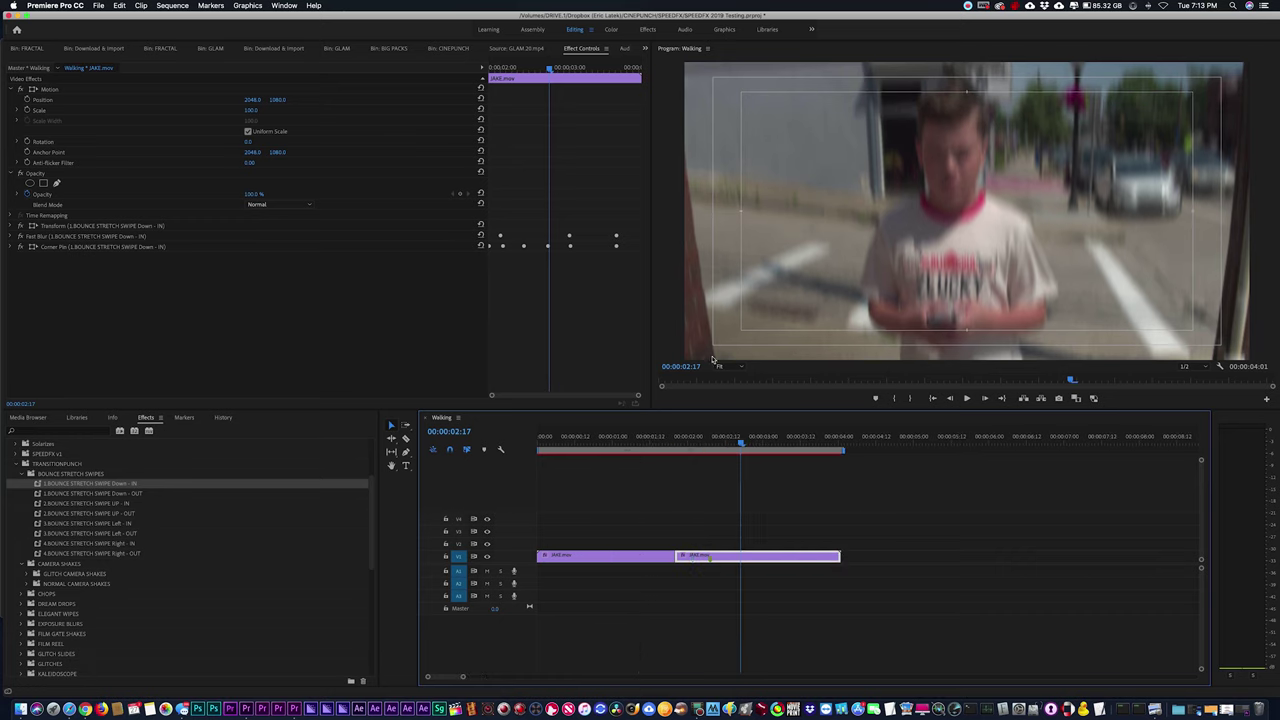
click(660, 440)
drag(660, 440, 644, 440)
mouse_move(703, 559)
mouse_down()
mouse_move(705, 546)
mouse_move(736, 541)
mouse_move(717, 549)
mouse_up()
Drop the second JAKE clip so it overlaps the end of the first, then preview the transition.
click(628, 437)
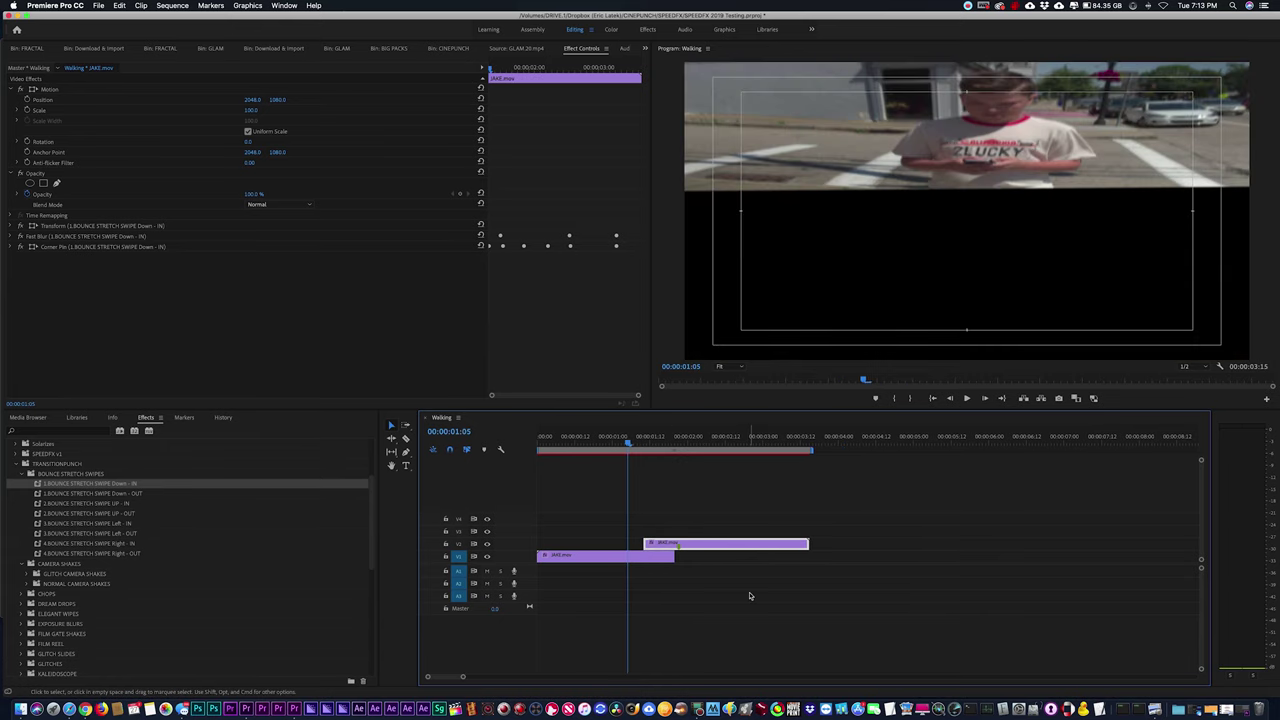
key(space)
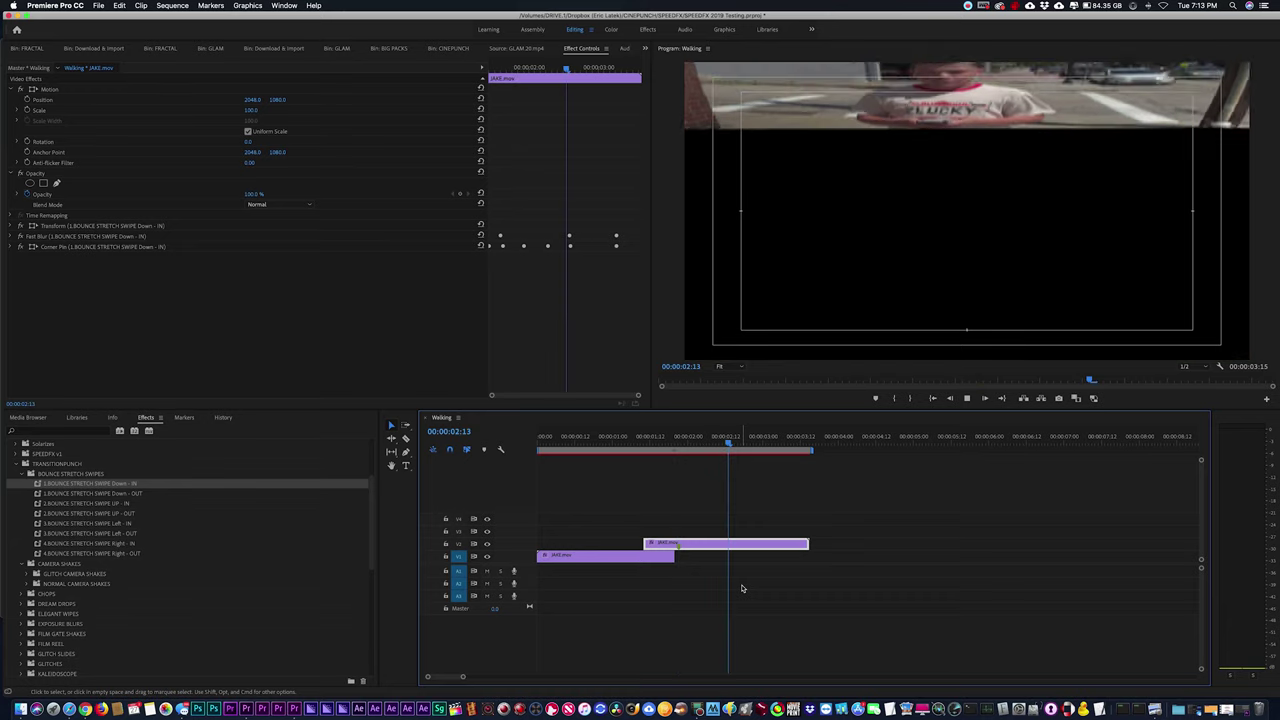
key(space)
drag(623, 446, 650, 446)
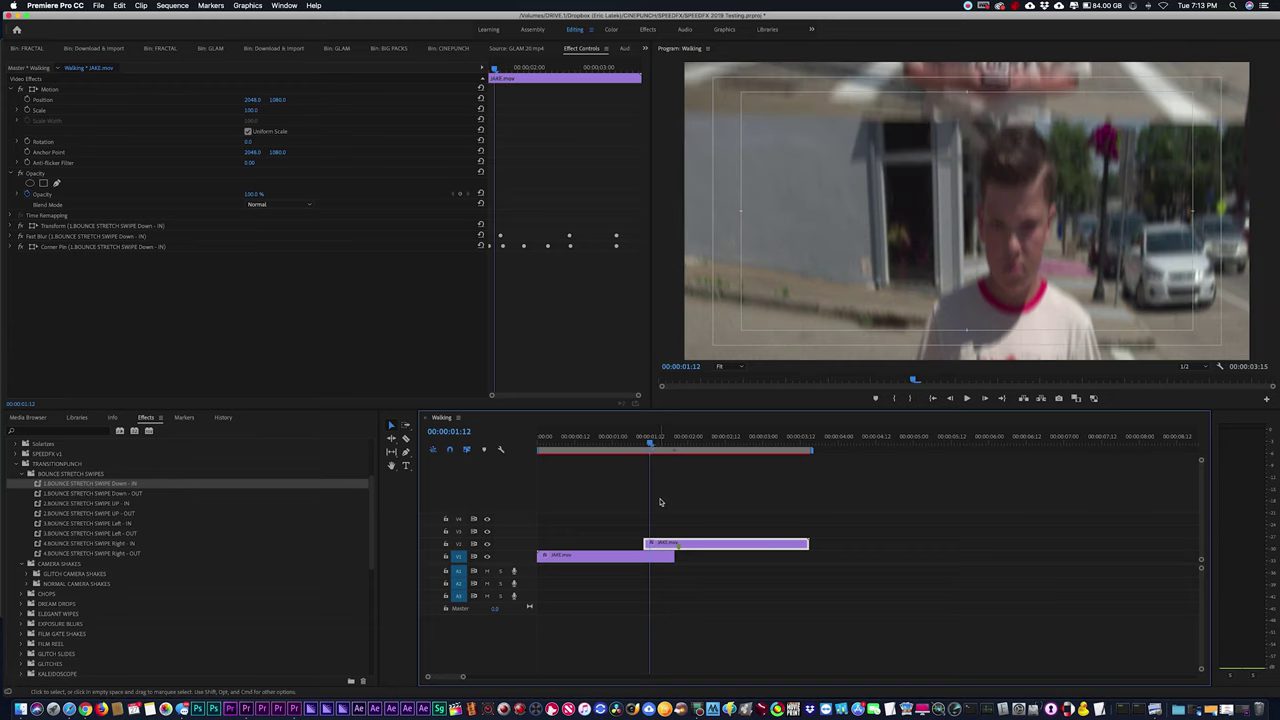
Nudge the V2 clip two frames later, replay the revised transition, and select both JAKE clips.
key(=)
drag(790, 543, 803, 543)
click(750, 453)
drag(750, 453, 776, 442)
key(space)
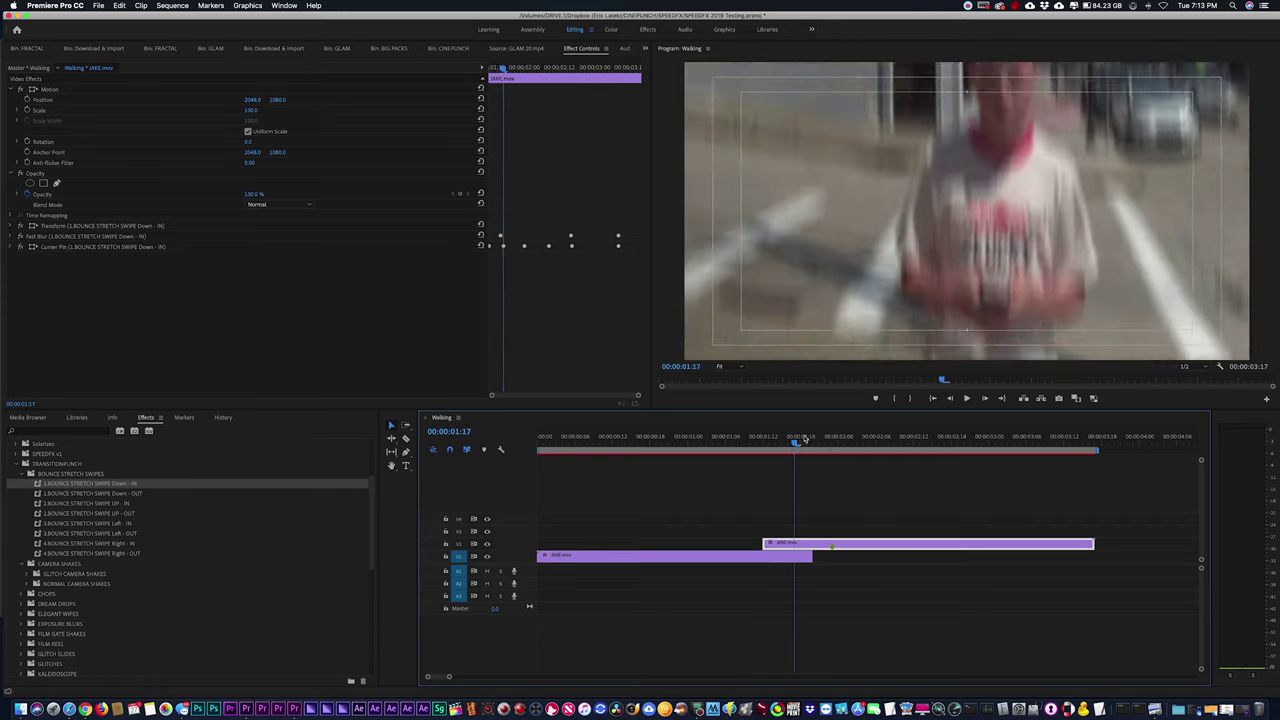
click(698, 441)
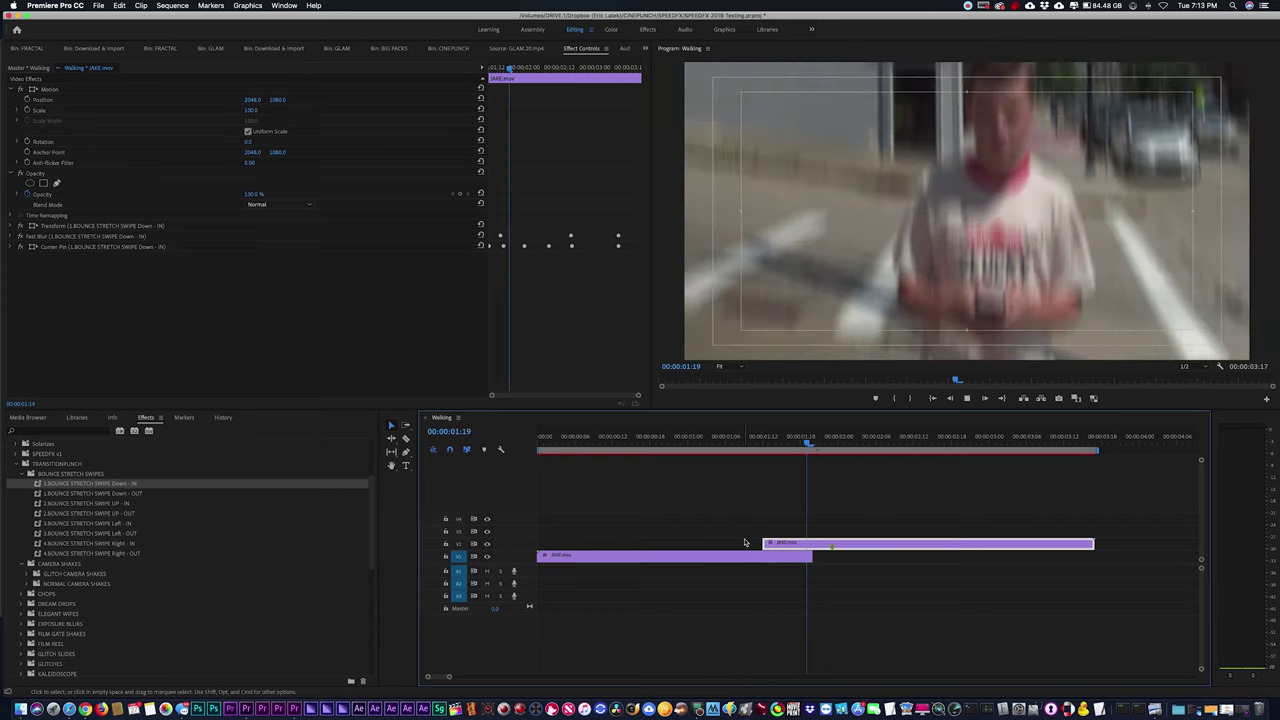
key(space)
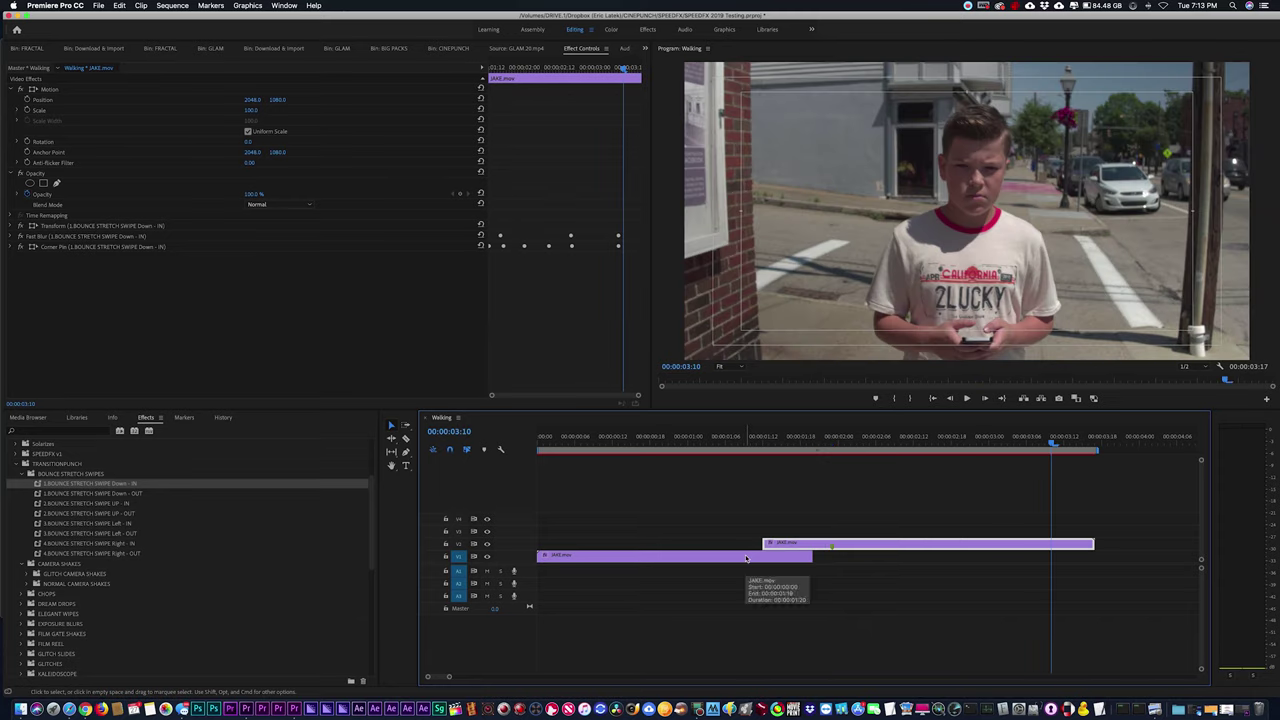
key(minus)
drag(614, 512, 663, 561)
Remove the swipe effect attributes from both selected JAKE clips.
right_click(663, 561)
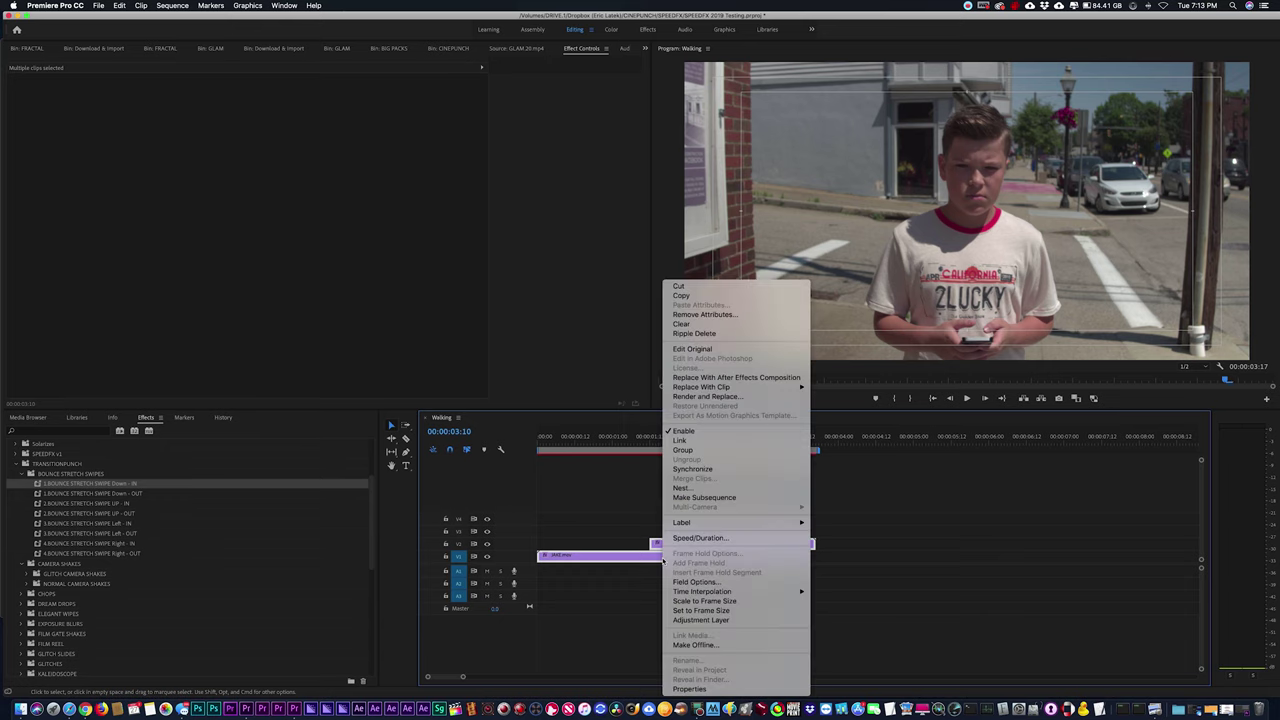
click(678, 314)
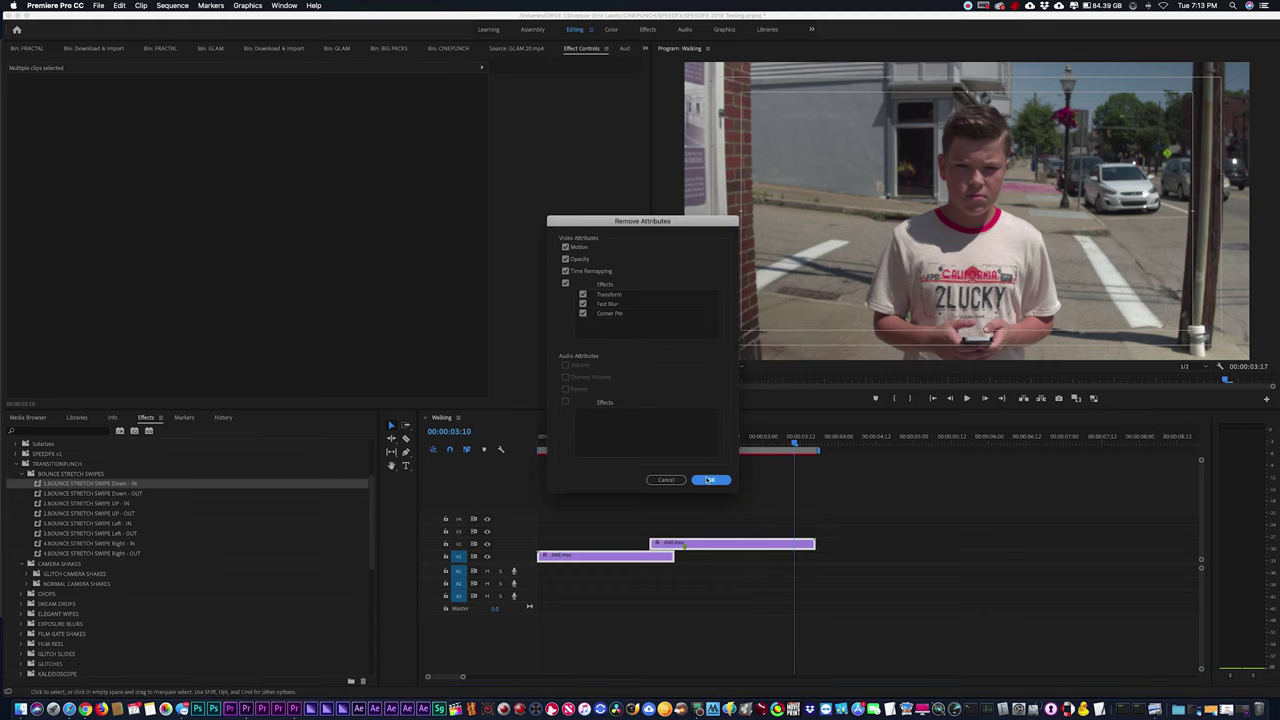
click(707, 481)
Apply the 1.GLITCH CAMERA SHAKE - OUT preset to the first JAKE clip.
click(606, 490)
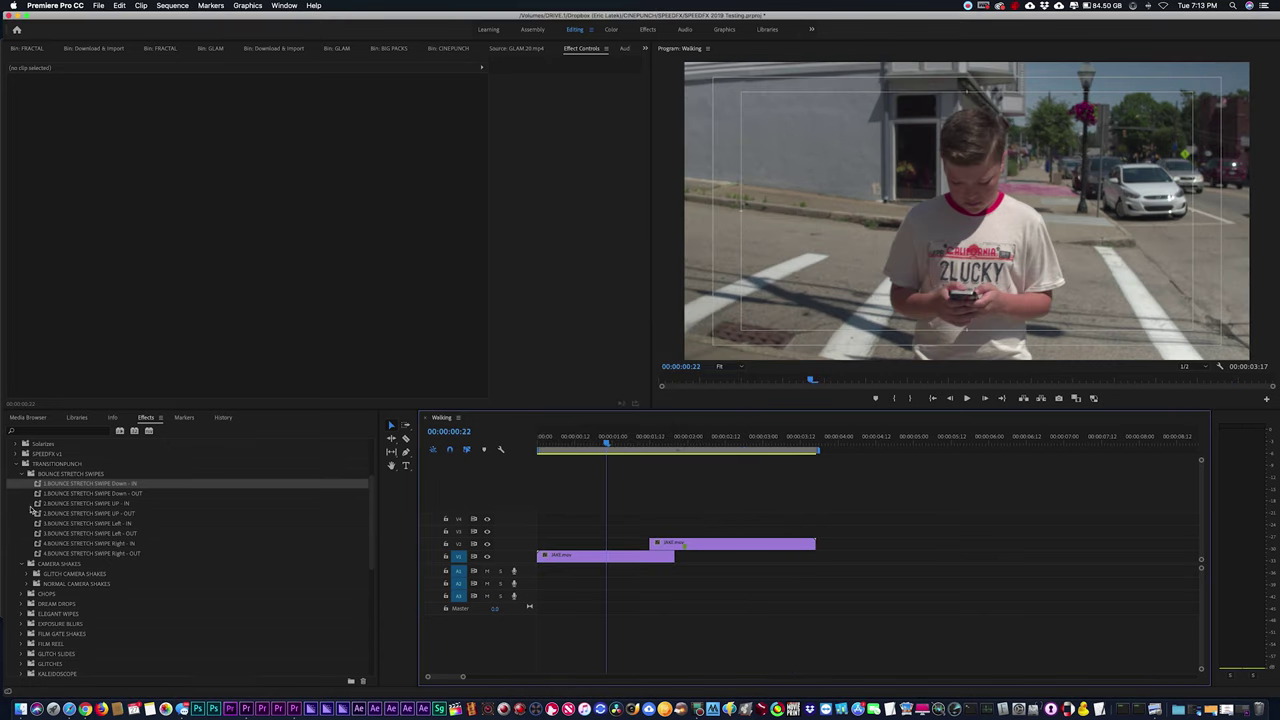
click(29, 575)
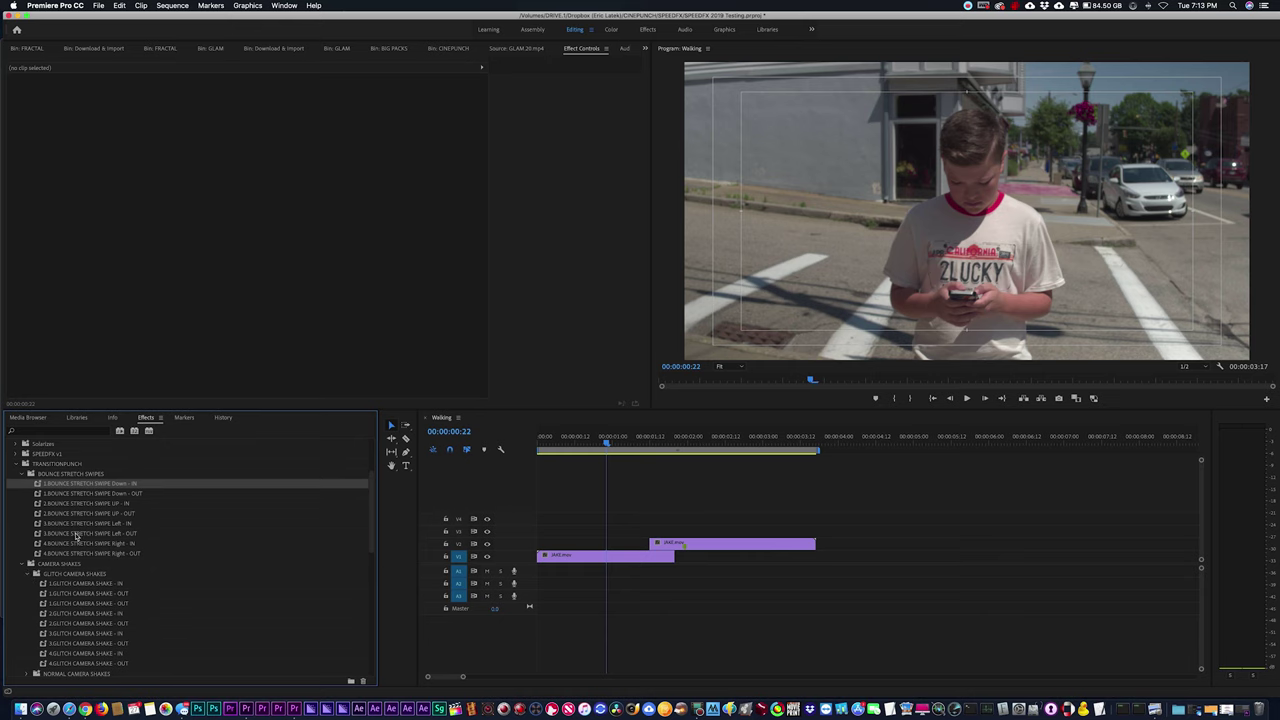
click(43, 594)
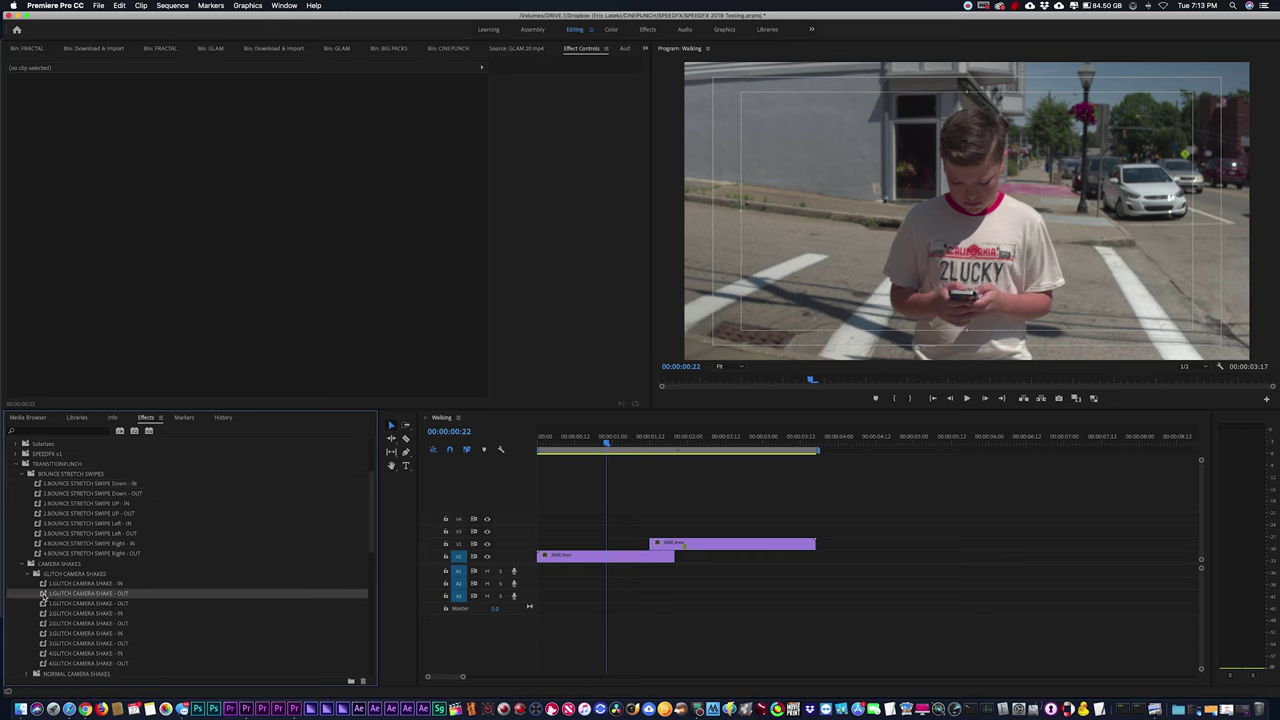
drag(43, 594, 620, 558)
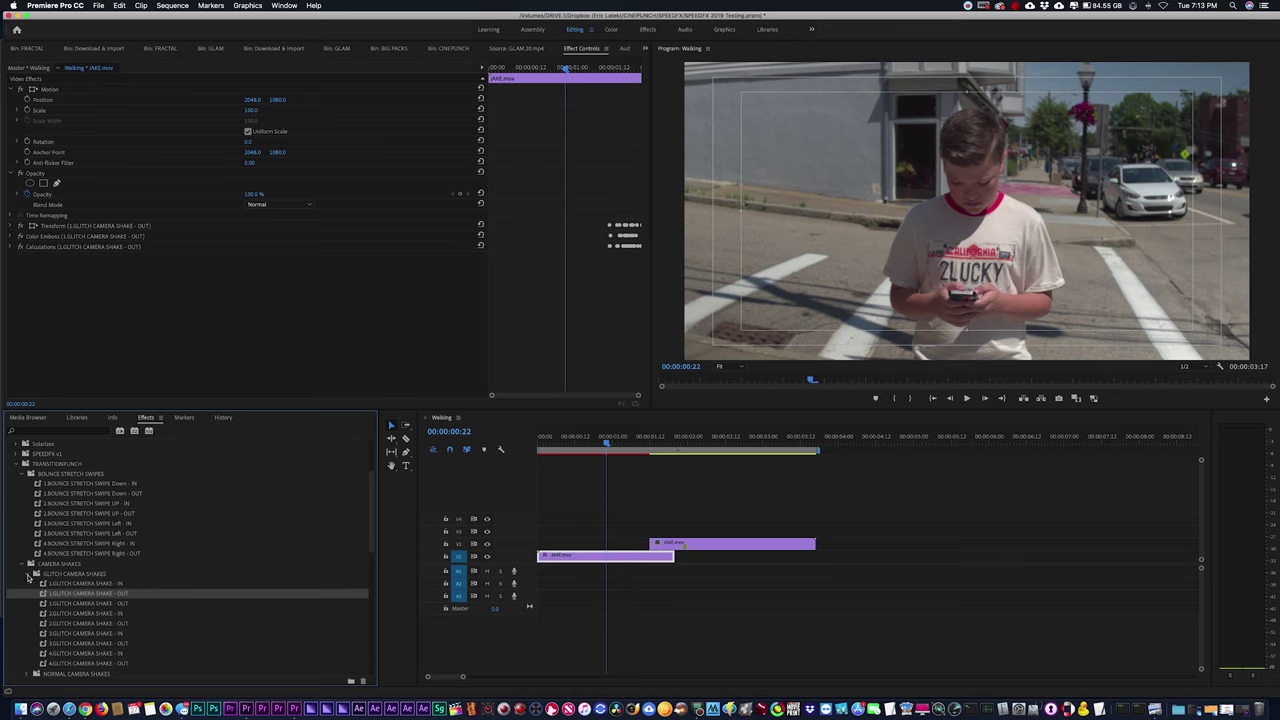
Apply the 3.BOUNCE STRETCH SWIPE Left - IN preset to the V2 JAKE clip.
click(29, 575)
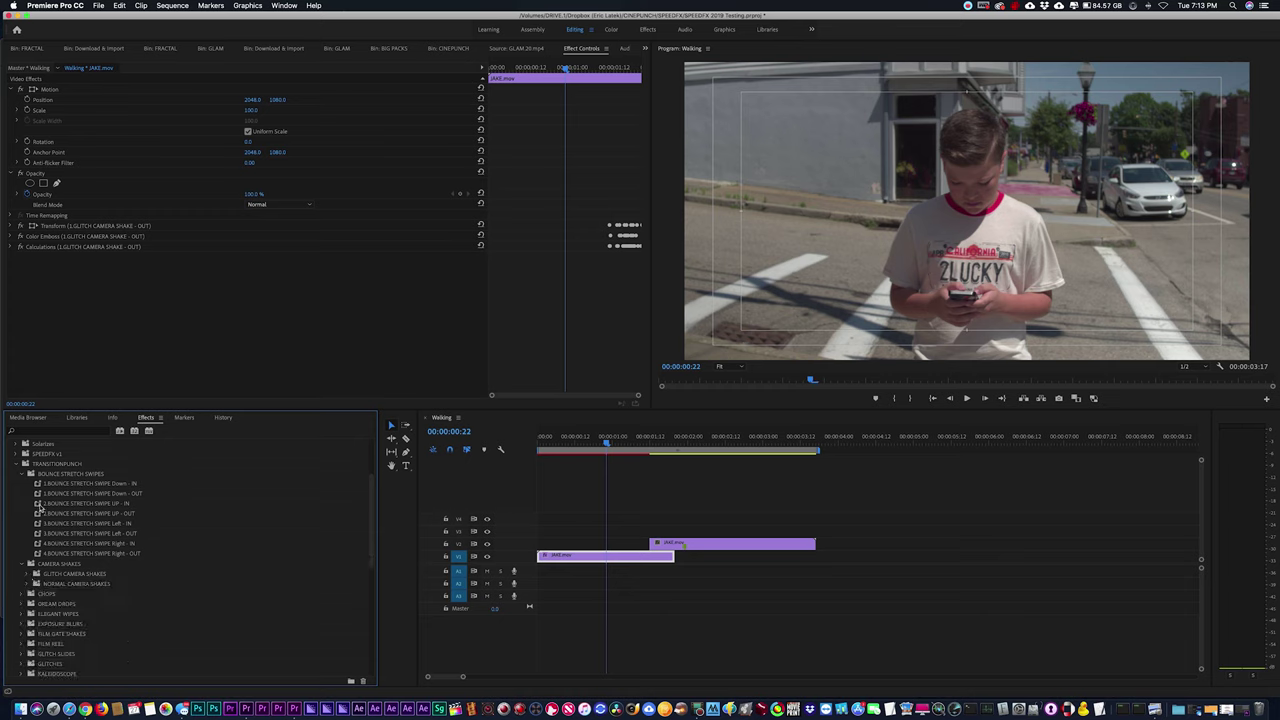
click(38, 523)
drag(141, 517, 704, 543)
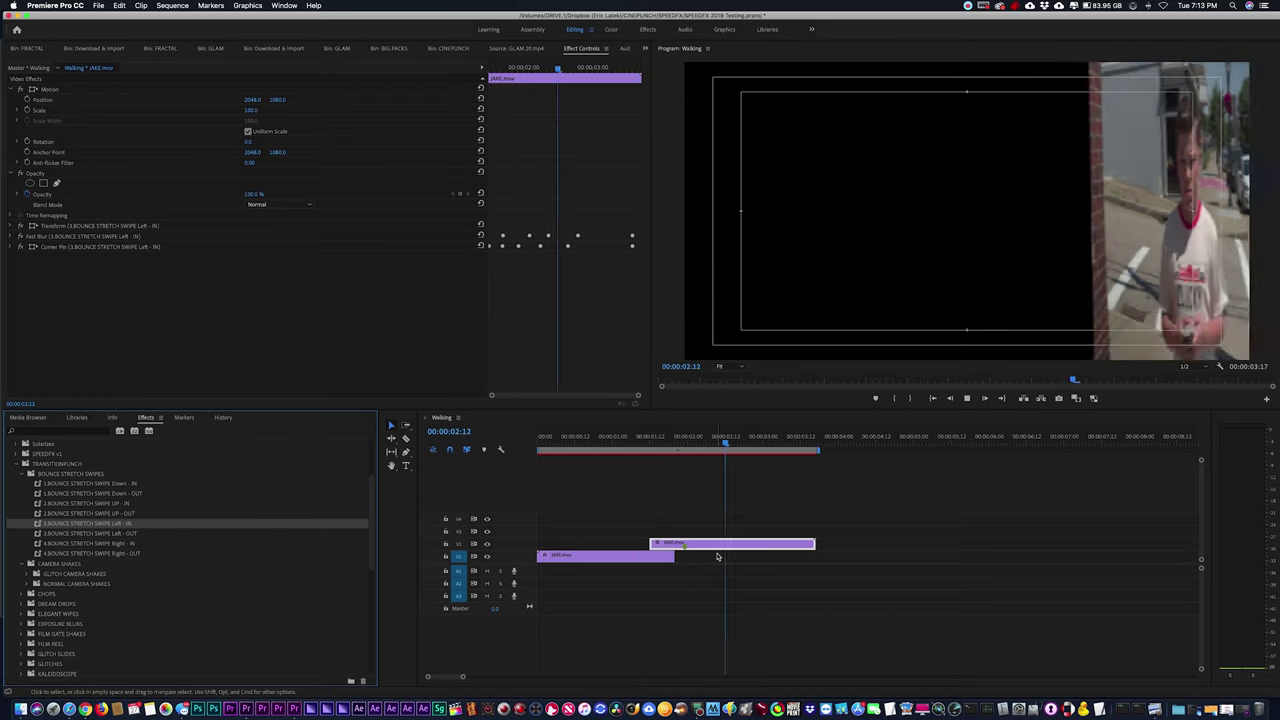
Shift the V2 clip slightly later and play back the new transition.
click(681, 543)
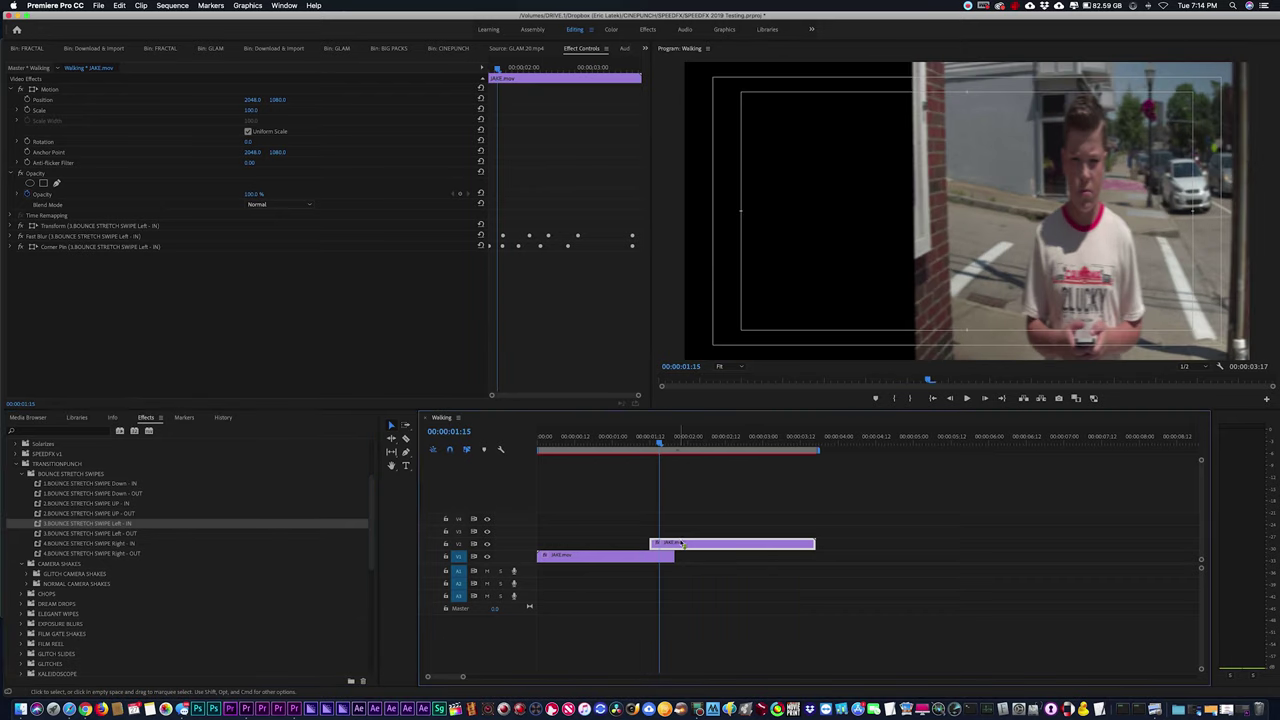
drag(681, 543, 697, 543)
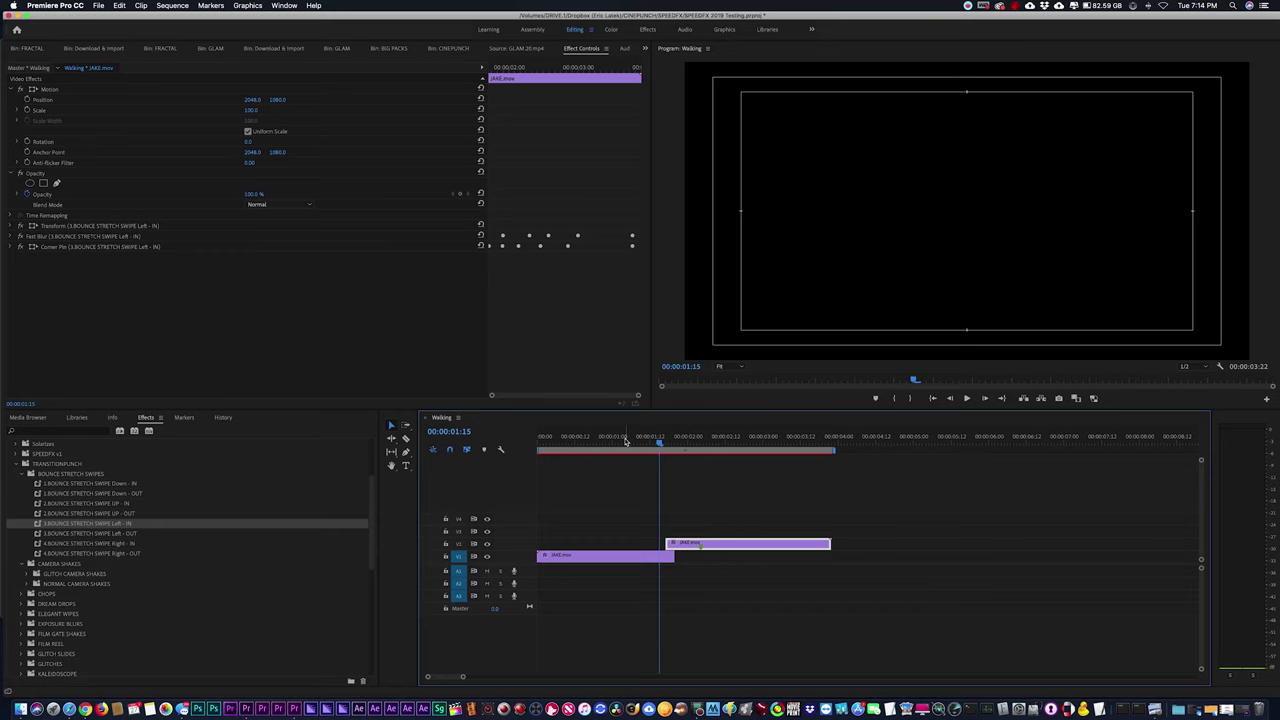
key(space)
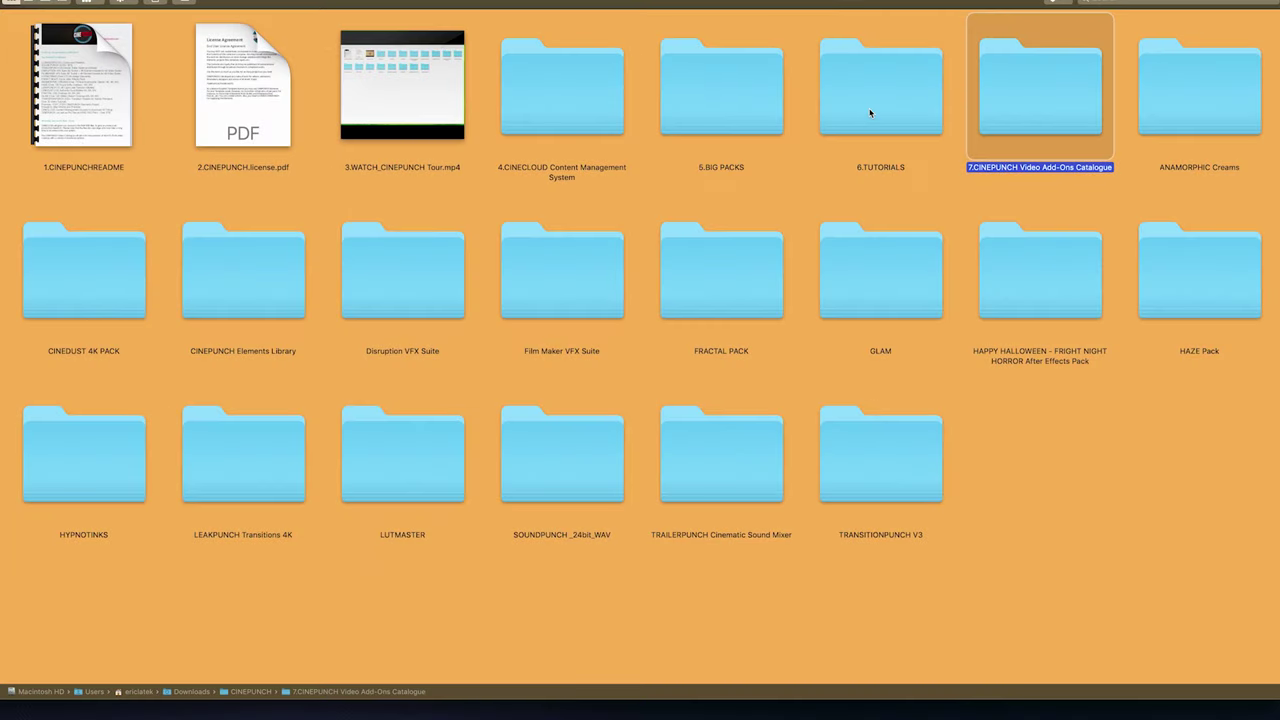
Open the 6.TUTORIALS folder in the CINEPUNCH downloads in Finder.
double_click(870, 113)
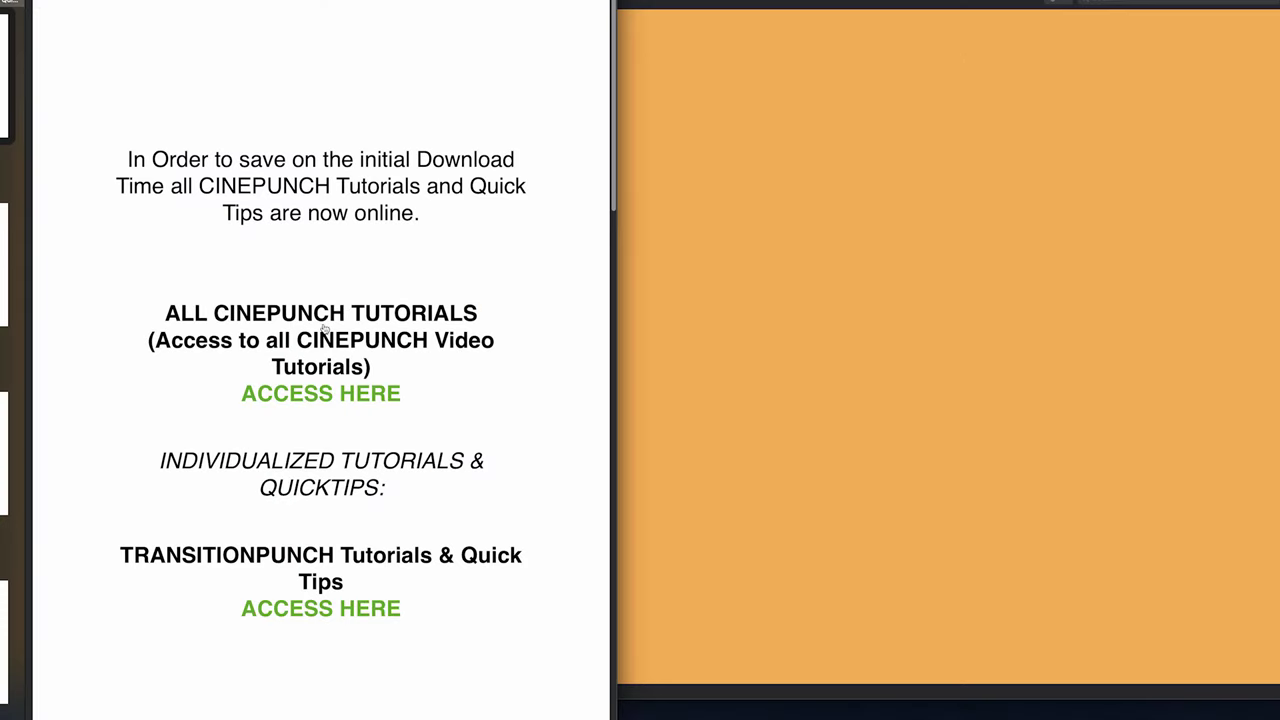
Scroll through the Tutorials and Quicktips PDF's online tutorial links, then back to the top.
scroll(275, 341, down, 10)
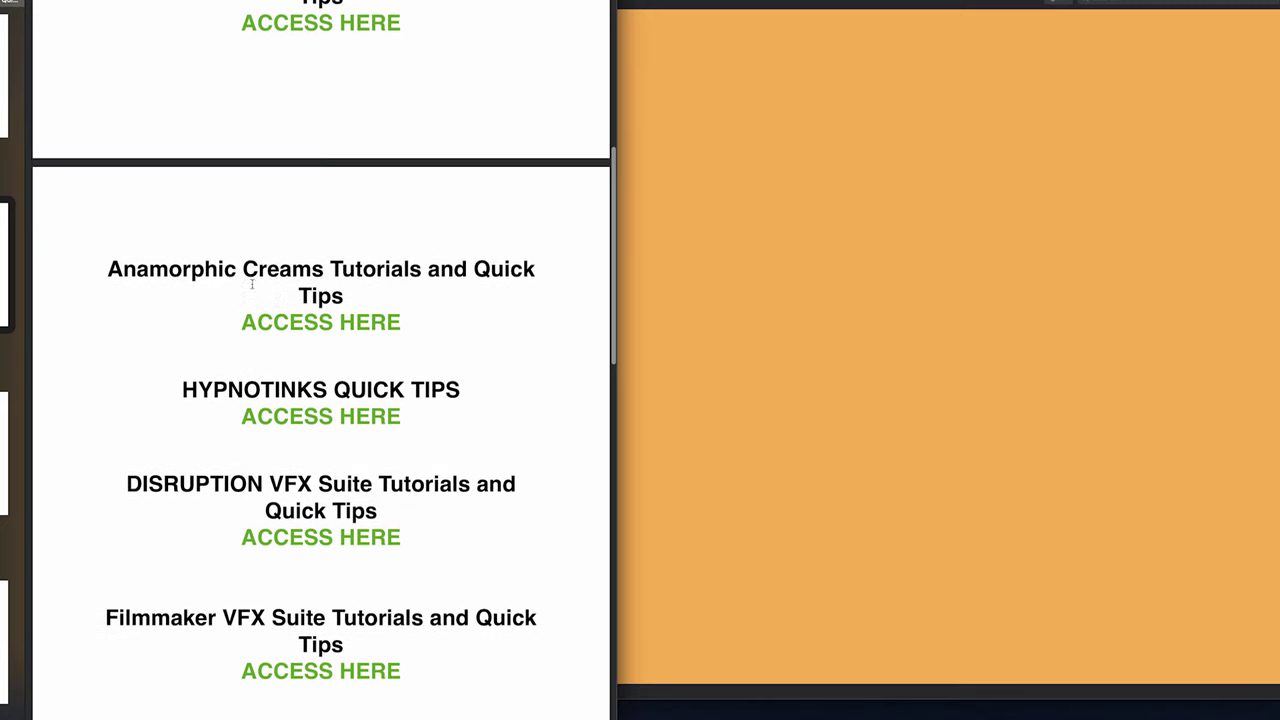
scroll(322, 394, down, 3)
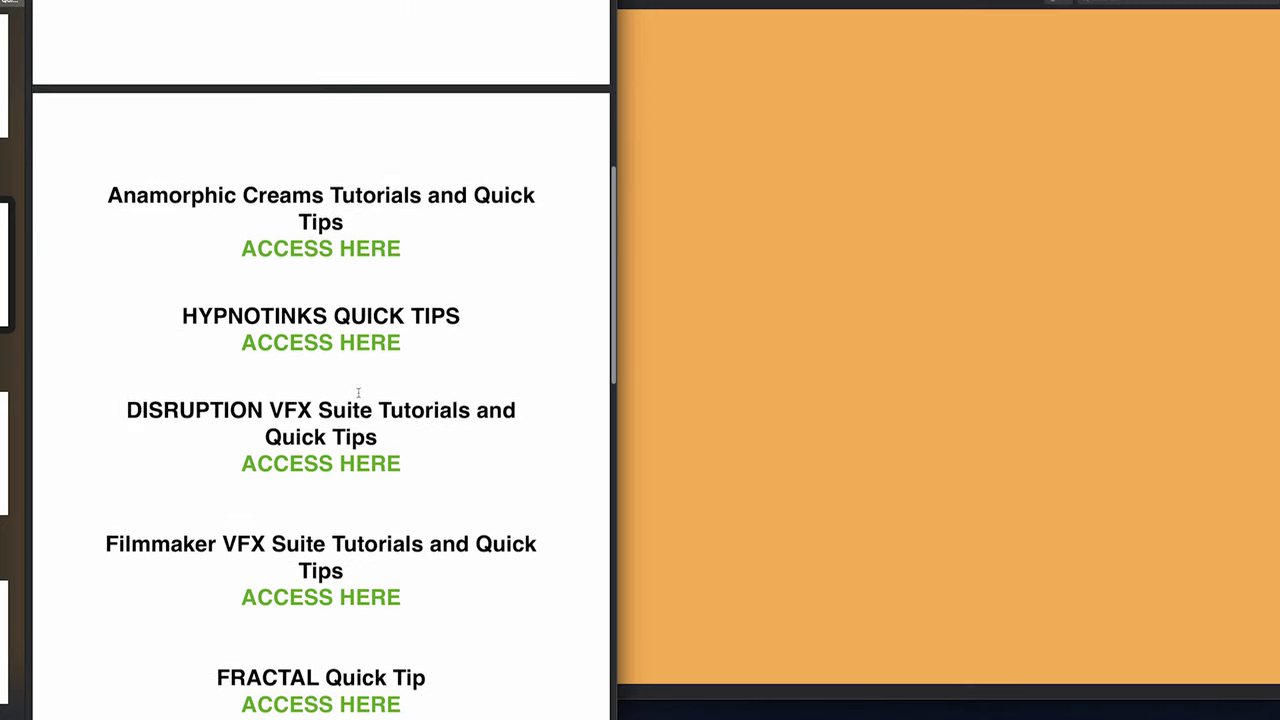
scroll(359, 405, up, 10)
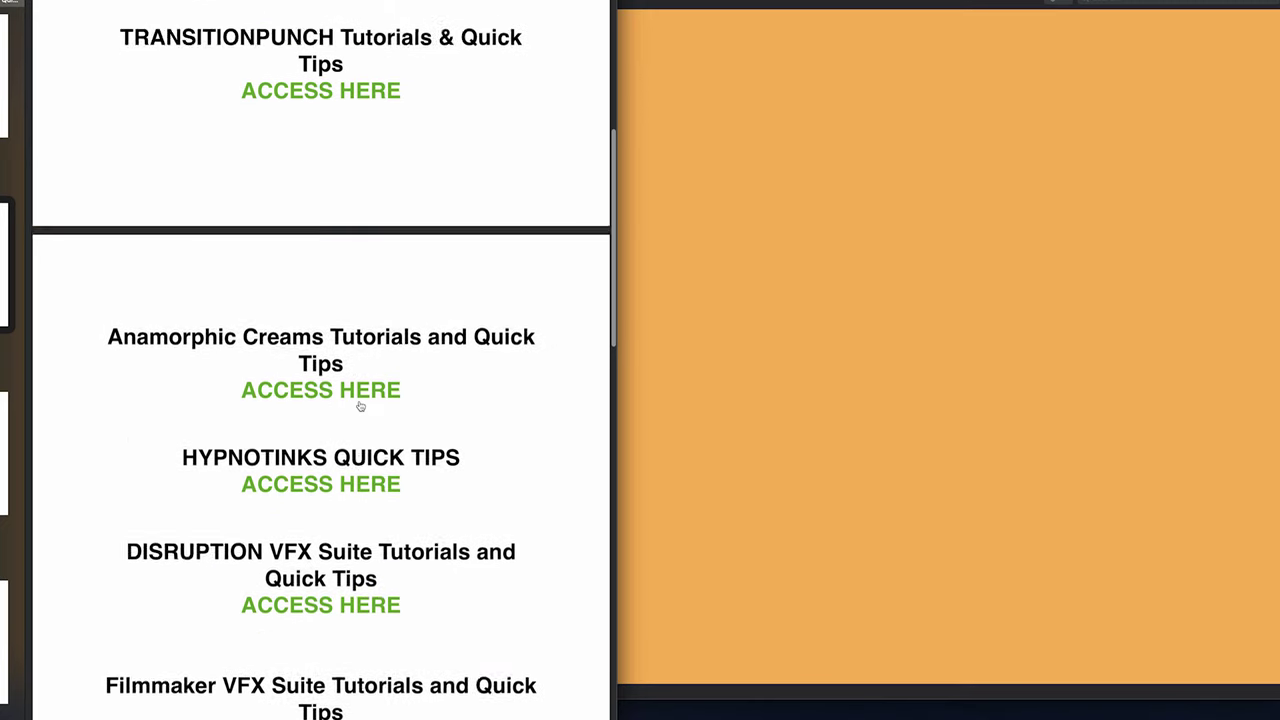
scroll(359, 405, up, 2)
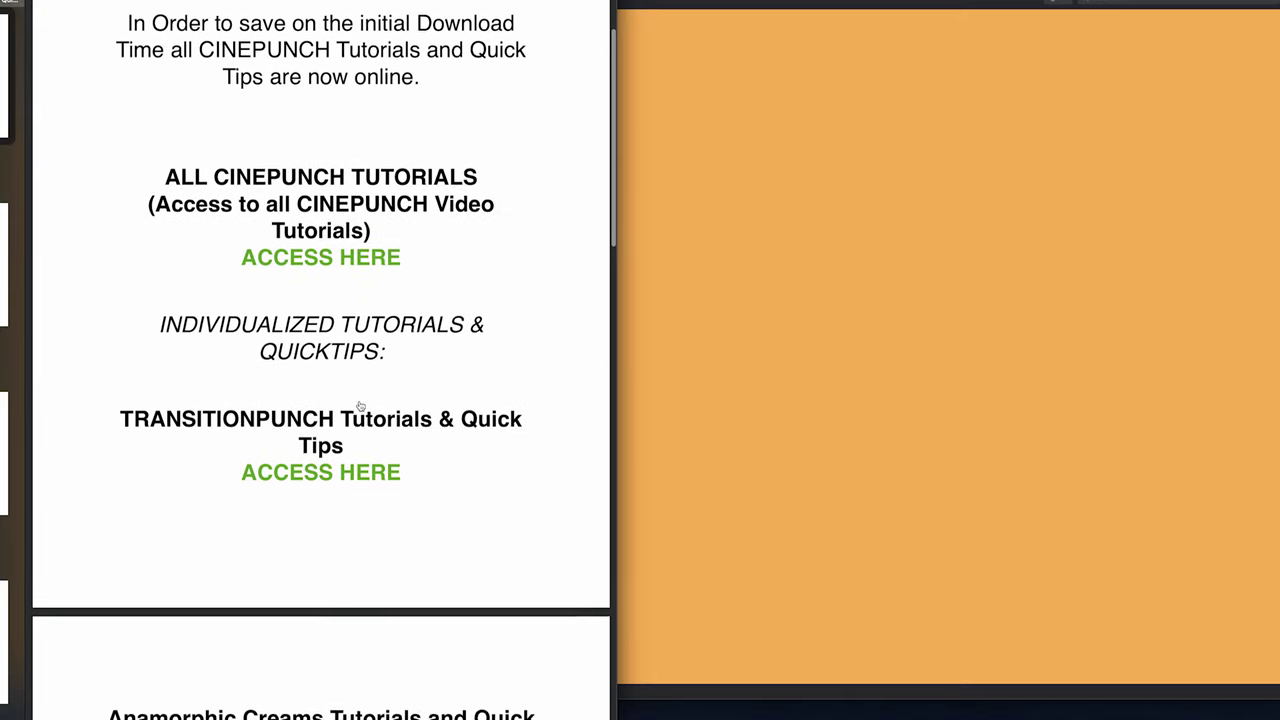
Follow an ACCESS HERE link to the 37-video Vimeo tutorials showcase and browse its thumbnails.
click(325, 258)
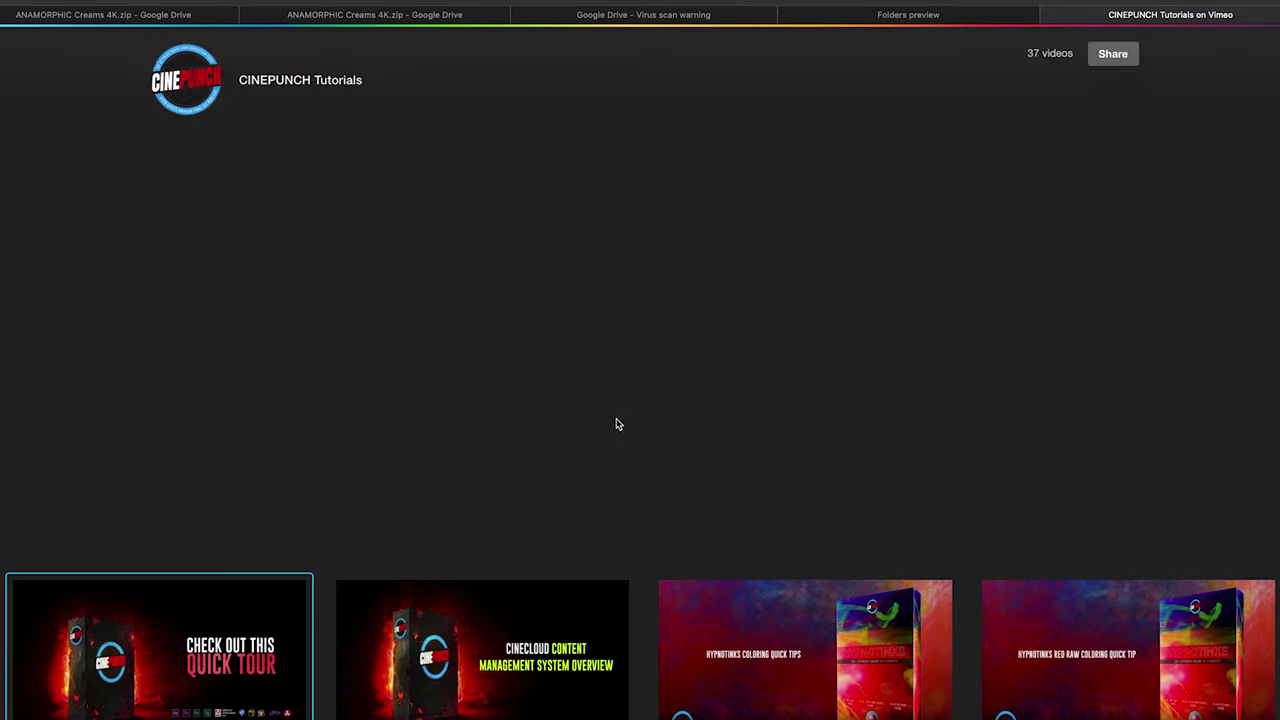
scroll(620, 410, down, 5)
scroll(646, 464, down, 12)
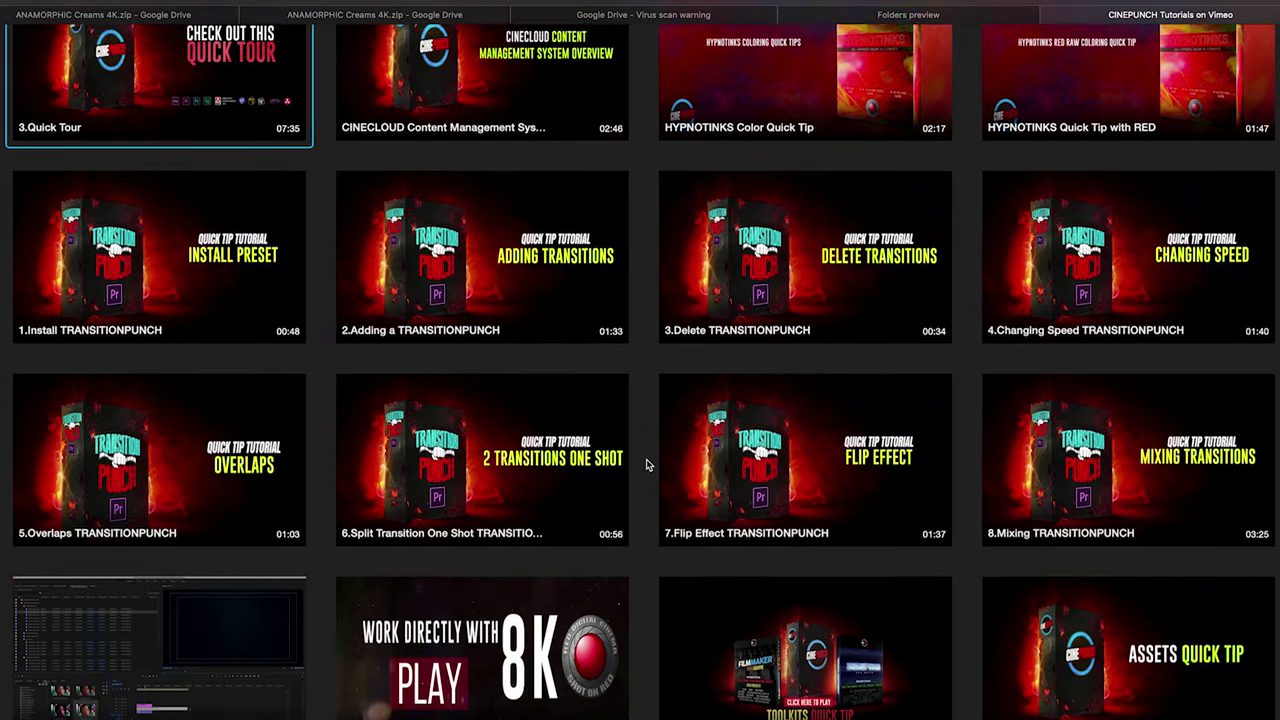
scroll(646, 464, down, 4)
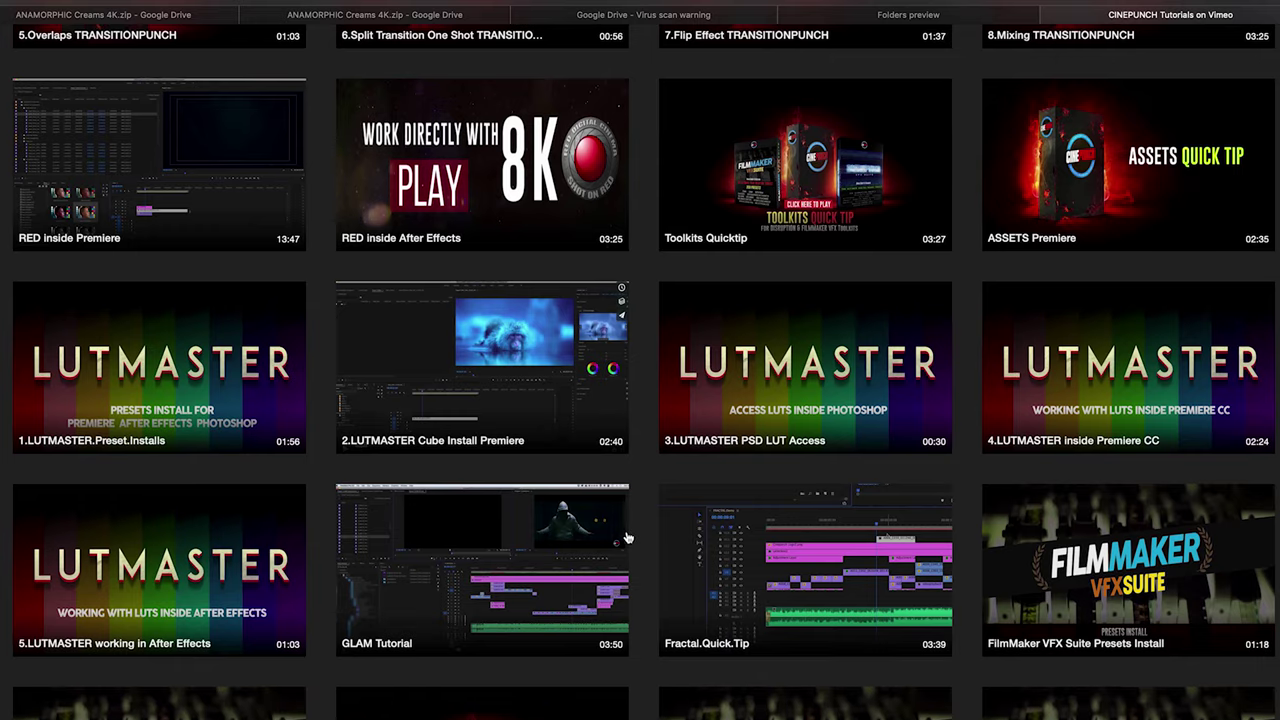
scroll(627, 538, down, 10)
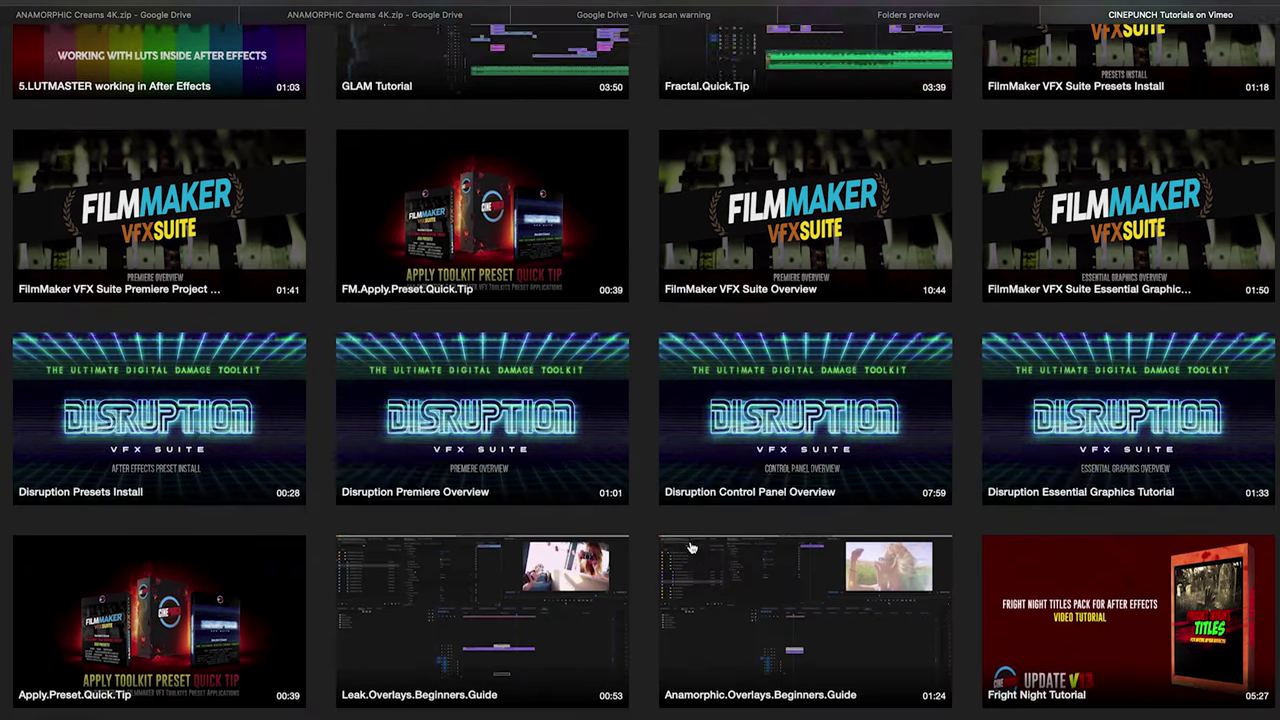
scroll(690, 548, down, 4)
scroll(690, 548, up, 10)
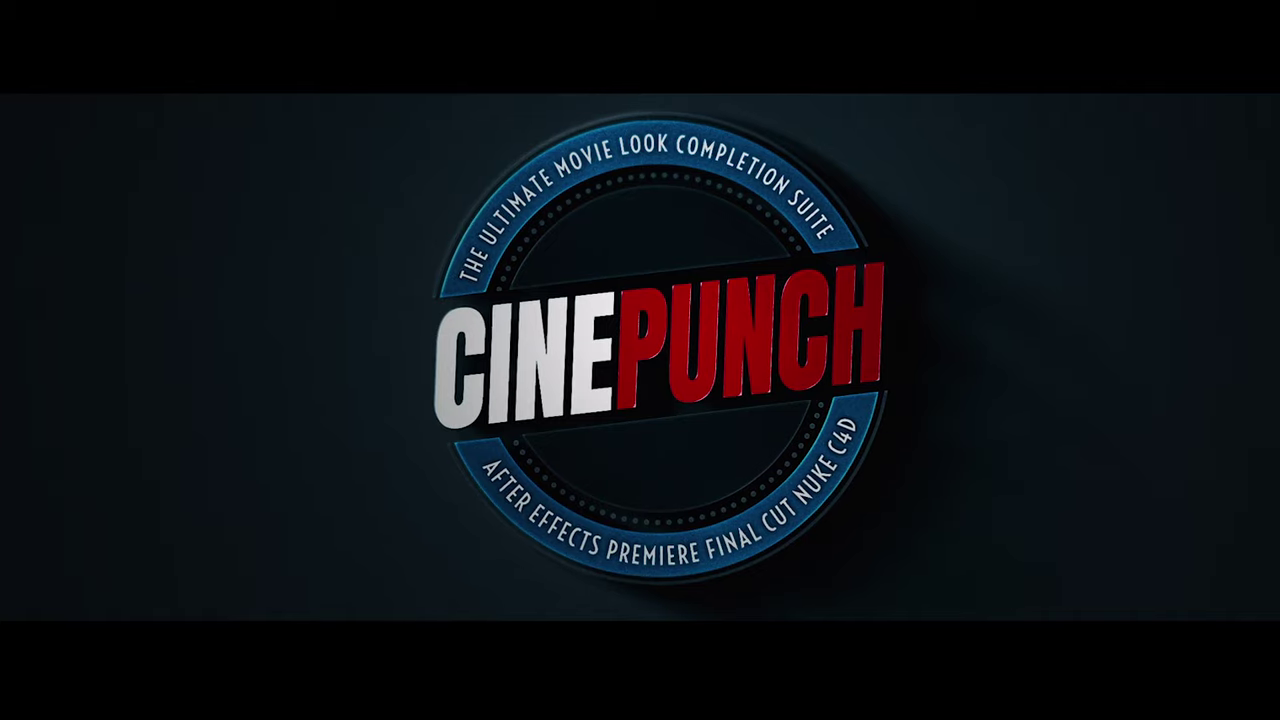